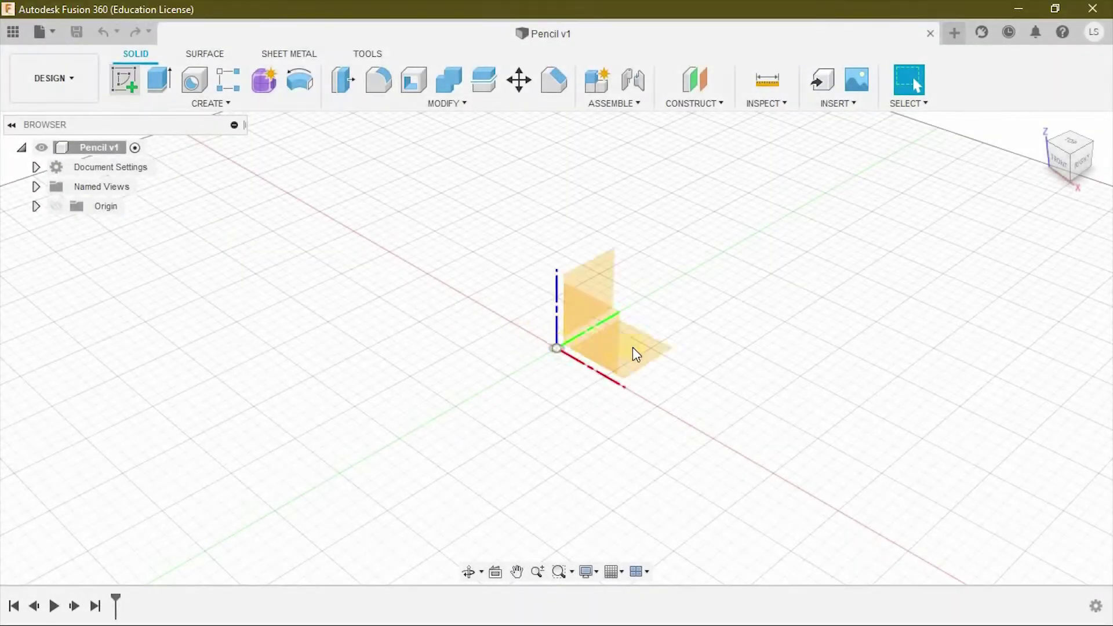
# Begin a new sketch on the XY origin plane of the empty Pencil design
pyautogui.click(637, 350)
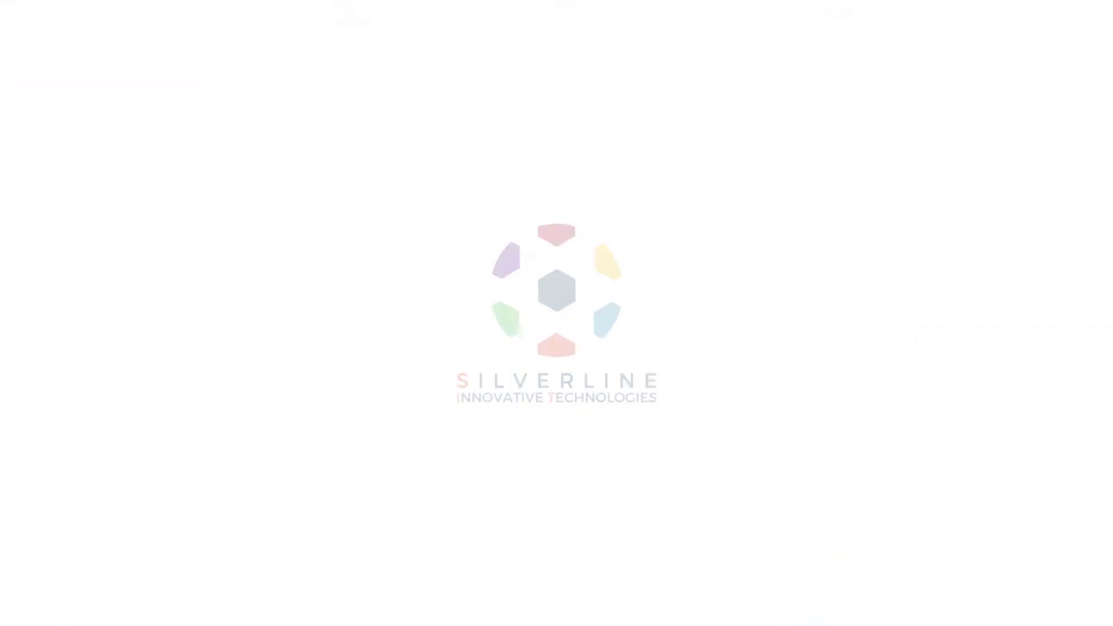
pyautogui.click(211, 103)
pyautogui.moveTo(140, 193)
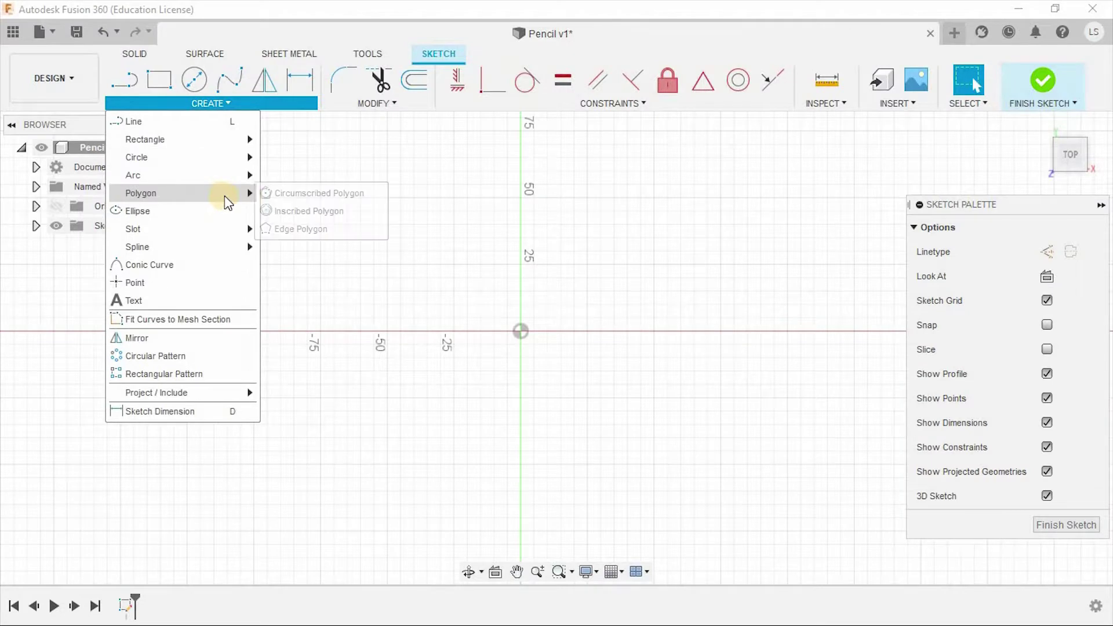
# Draw a 6-sided inscribed polygon centred on the origin with one corner straight below the centre
pyautogui.click(298, 210)
pyautogui.click(521, 331)
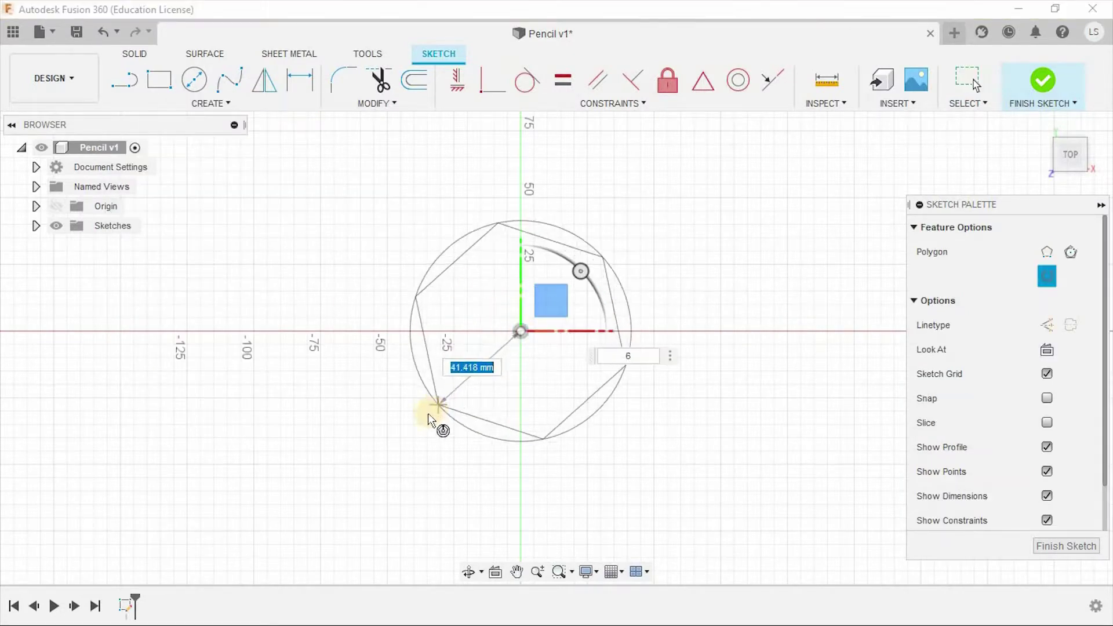
pyautogui.press('Tab')
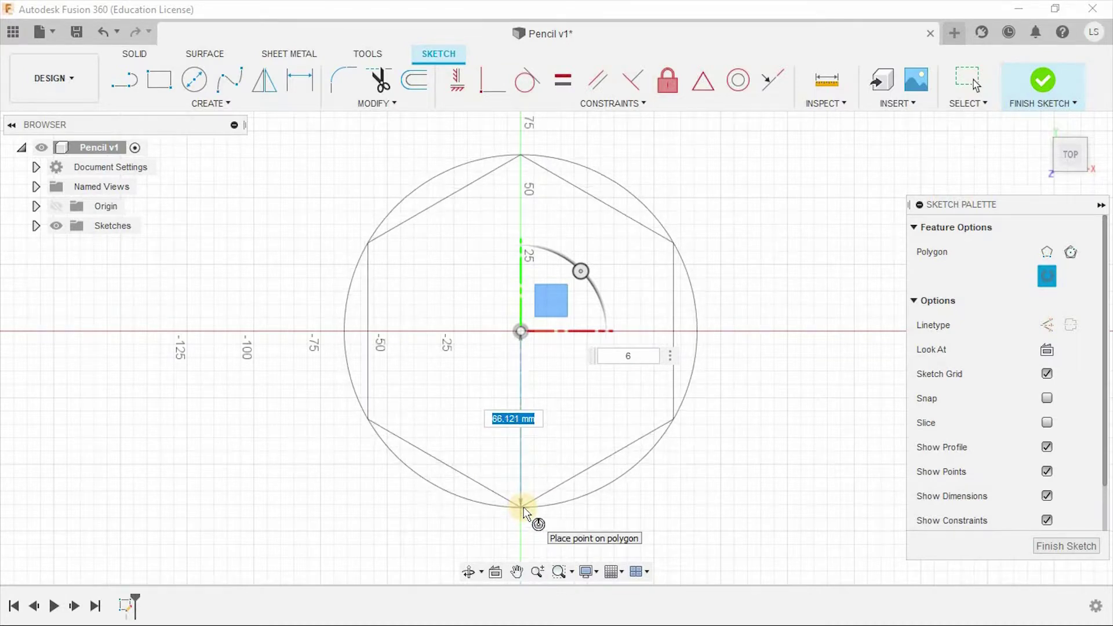
pyautogui.click(372, 252)
# Draw lines from the hexagon centre to its corners, dividing it into triangles
pyautogui.click(521, 330)
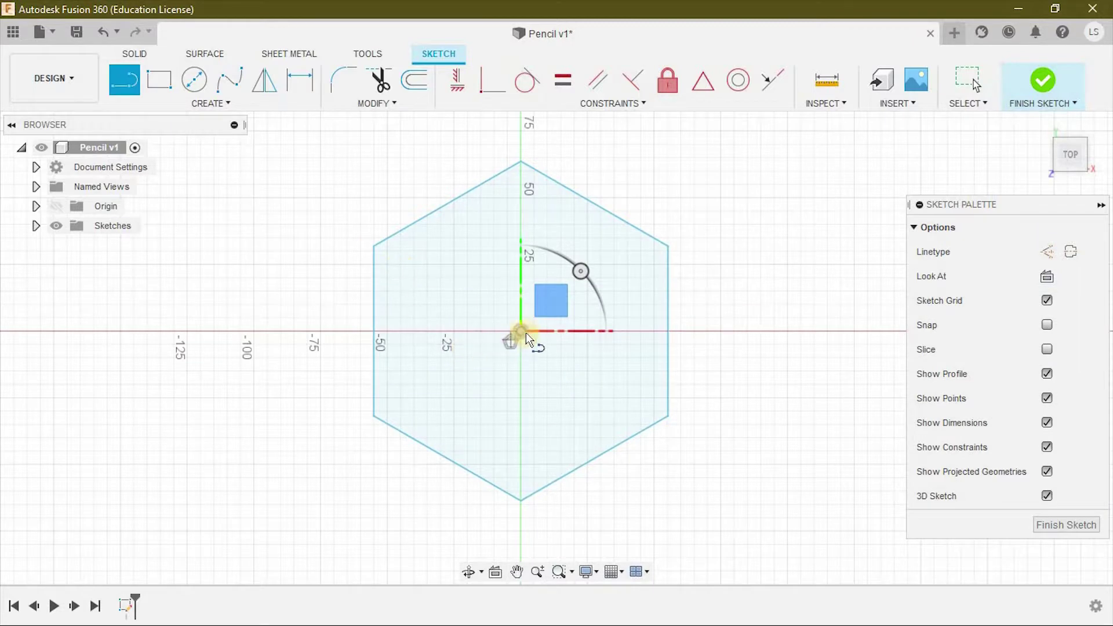
pyautogui.click(521, 331)
pyautogui.click(373, 415)
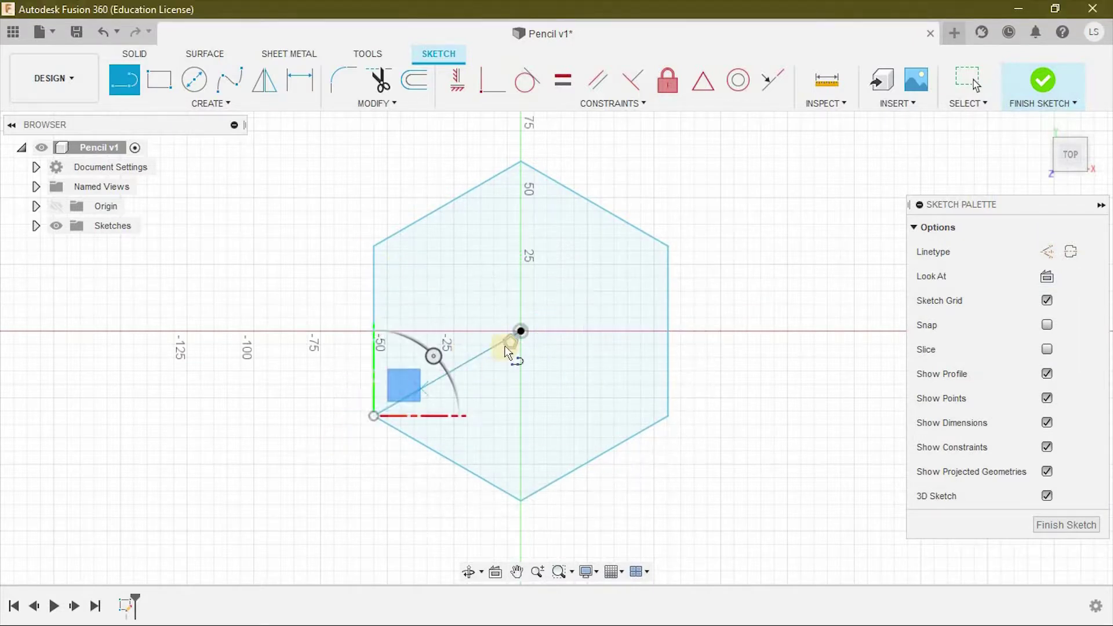
pyautogui.click(668, 247)
pyautogui.click(520, 331)
pyautogui.click(521, 499)
pyautogui.click(520, 331)
pyautogui.doubleClick(668, 416)
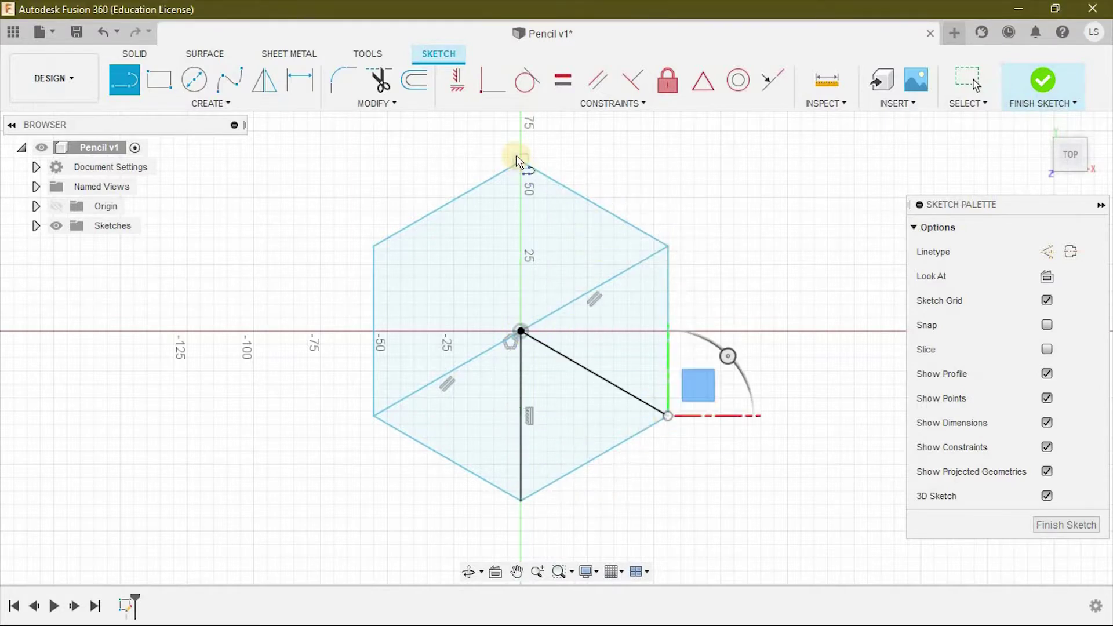
pyautogui.click(521, 162)
pyautogui.click(520, 331)
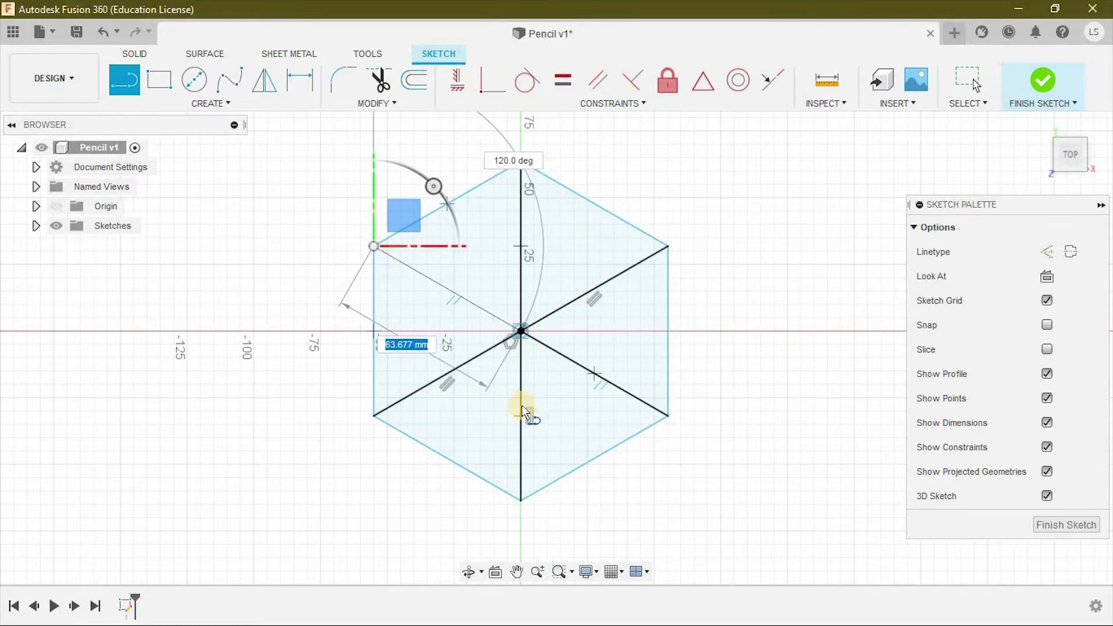
# Draw lines extending outward past the bottom and lower-right hexagon corners
pyautogui.moveTo(539, 431); pyautogui.dragTo(485, 390, button='middle')
pyautogui.scroll(3, 490, 421)
pyautogui.click(481, 479)
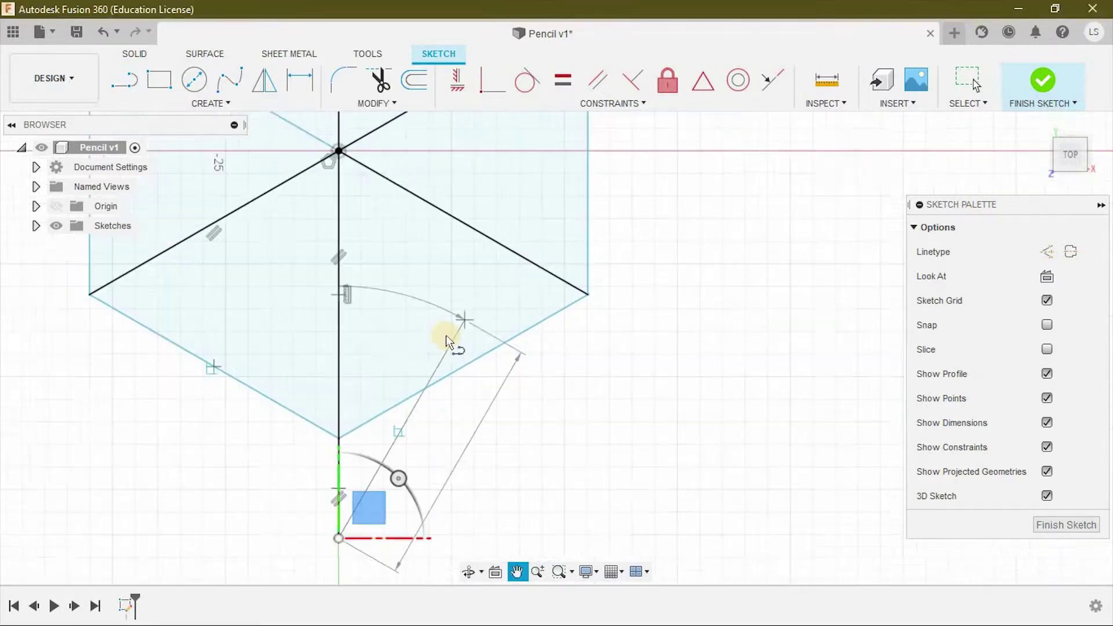
pyautogui.scroll(-2, 572, 331)
pyautogui.scroll(3, 527, 342)
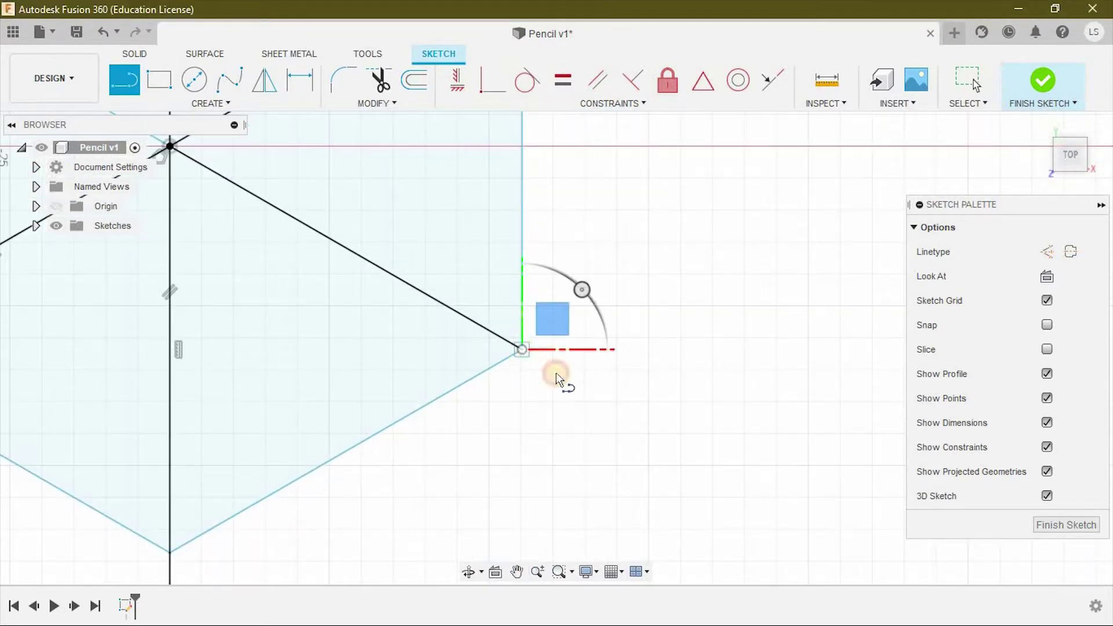
pyautogui.click(522, 350)
pyautogui.click(616, 394)
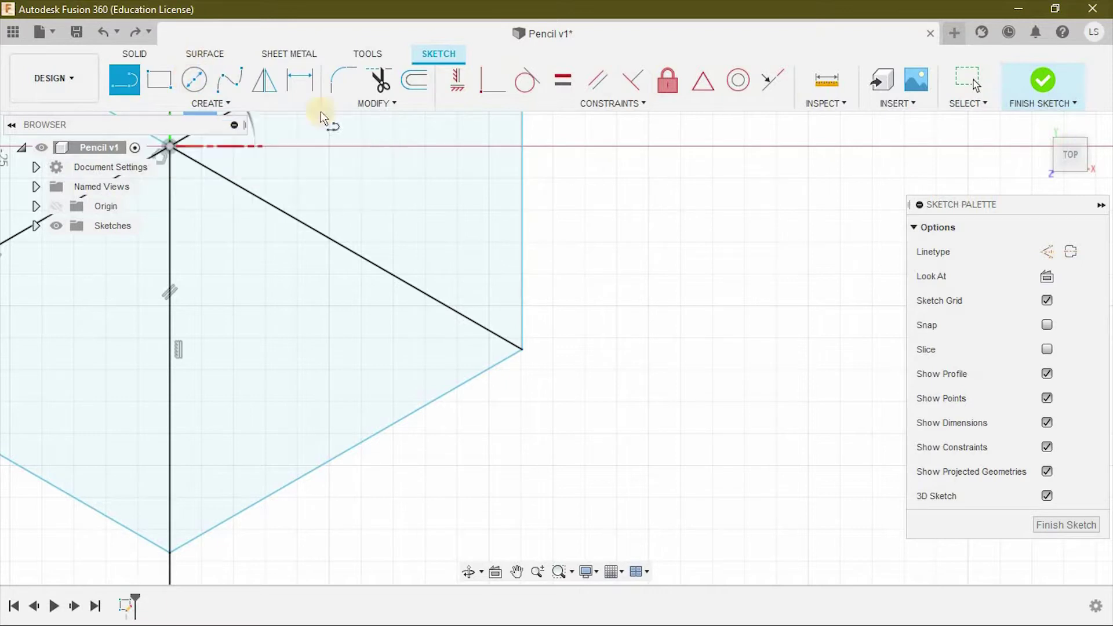
# Extend lines outward past the right-hand and top hexagon corners
pyautogui.click(518, 348)
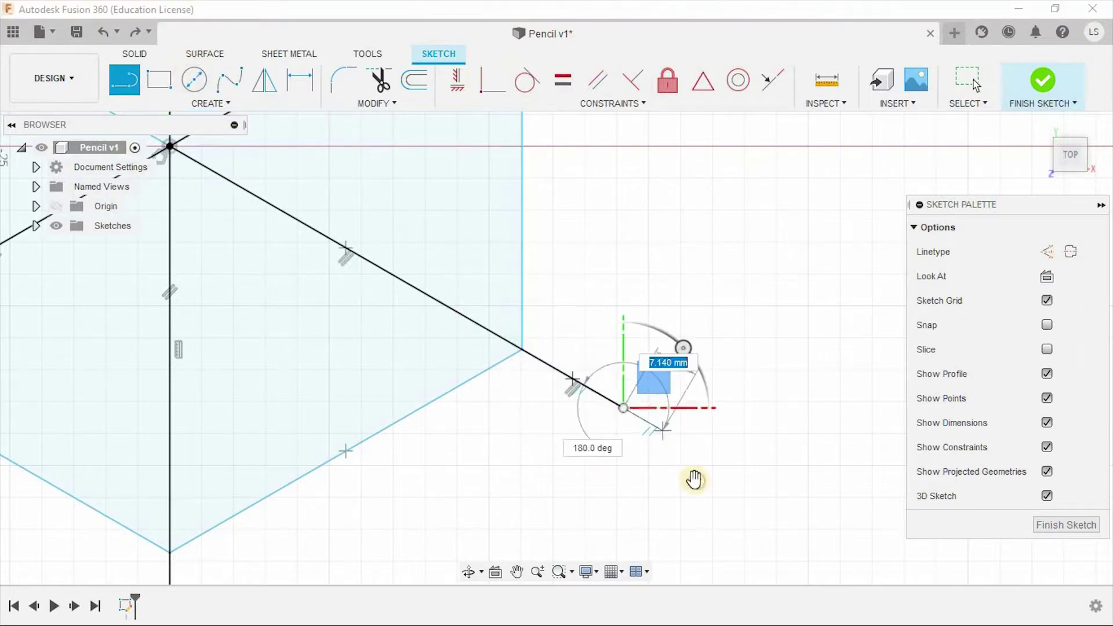
pyautogui.click(542, 295)
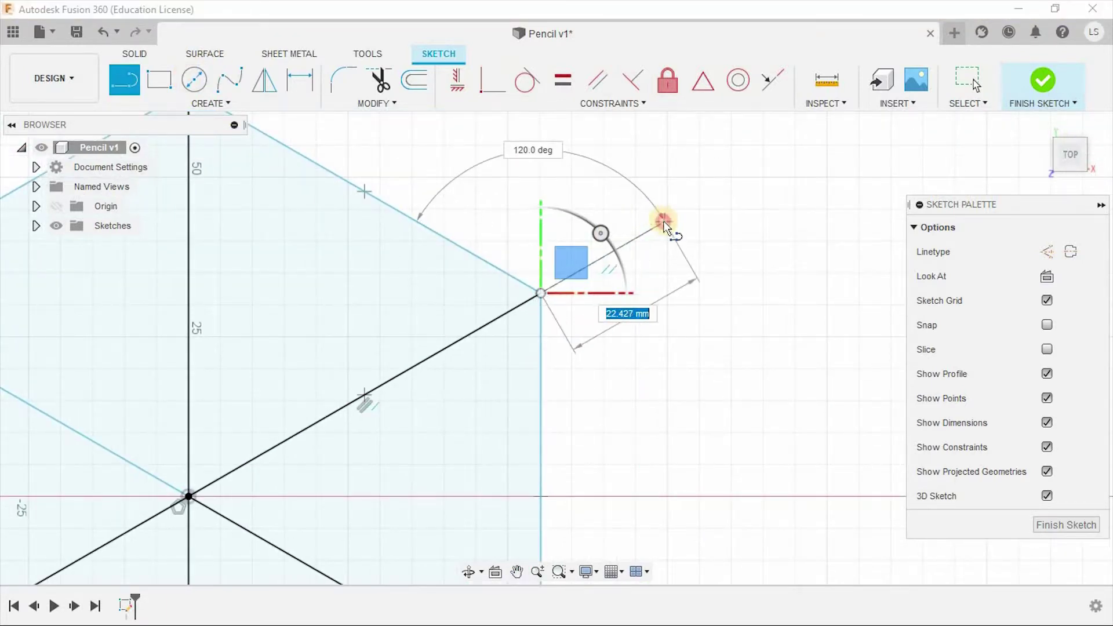
pyautogui.click(663, 223)
pyautogui.moveTo(497, 261)
pyautogui.mouseDown(button='middle')
pyautogui.moveTo(566, 229)
pyautogui.moveTo(559, 423)
pyautogui.mouseUp(button='middle')
pyautogui.click(553, 419)
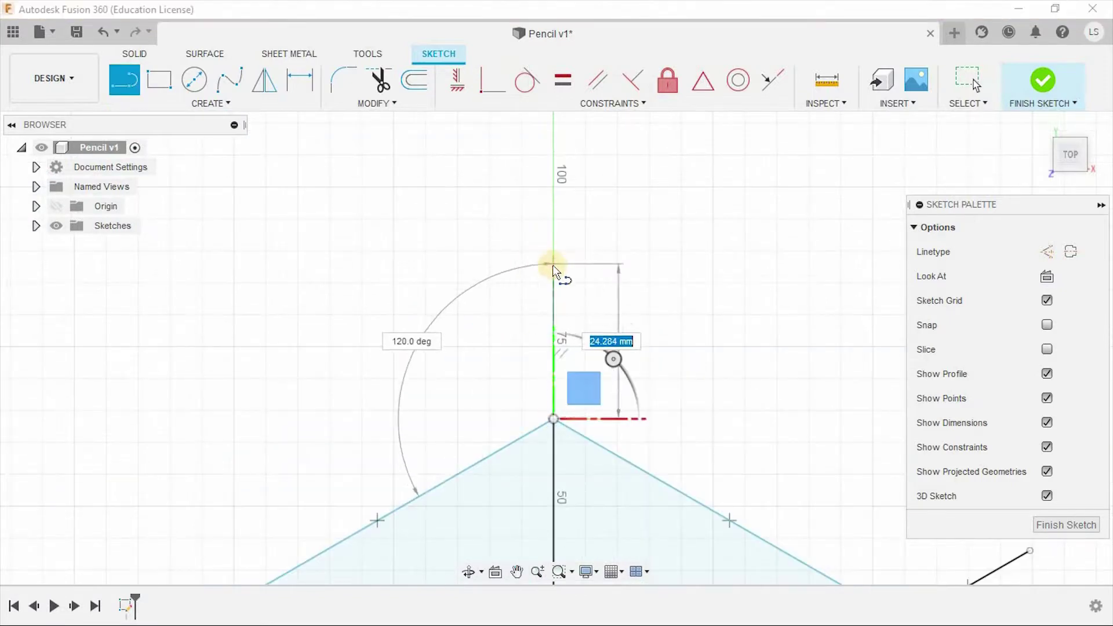
pyautogui.moveTo(348, 530); pyautogui.dragTo(632, 244, button='middle')
# Extend lines past the upper-left and lower-left corners, then finish the sketch
pyautogui.click(487, 336)
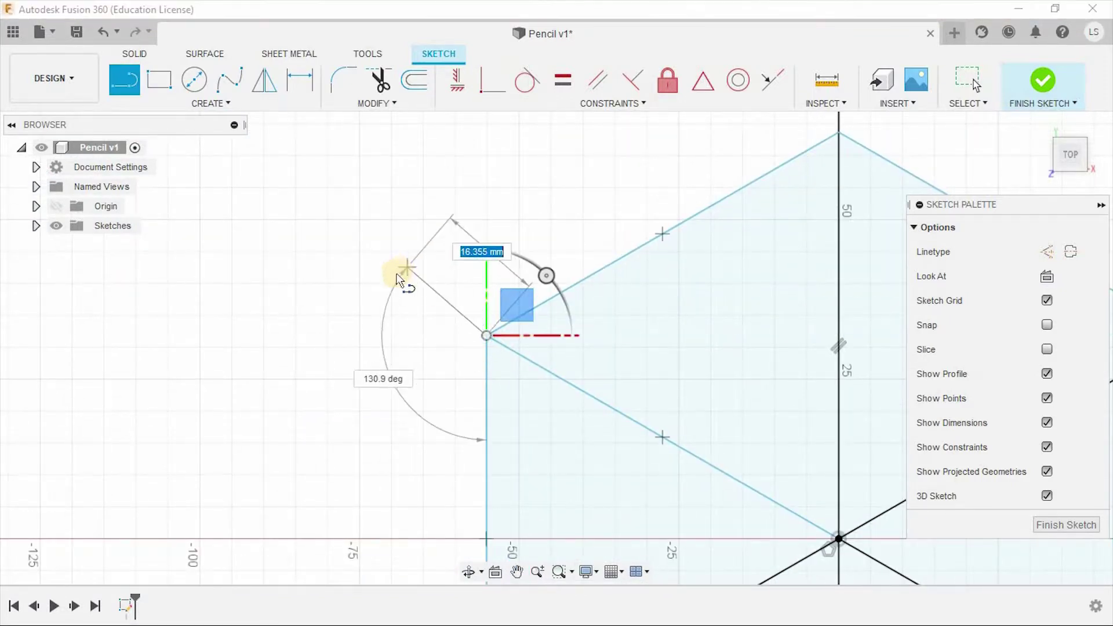
pyautogui.click(367, 266)
pyautogui.moveTo(431, 340)
pyautogui.mouseDown(button='middle')
pyautogui.moveTo(450, 290)
pyautogui.moveTo(470, 295)
pyautogui.mouseUp(button='middle')
pyautogui.click(471, 292)
pyautogui.click(349, 360)
pyautogui.scroll(-3, 423, 427)
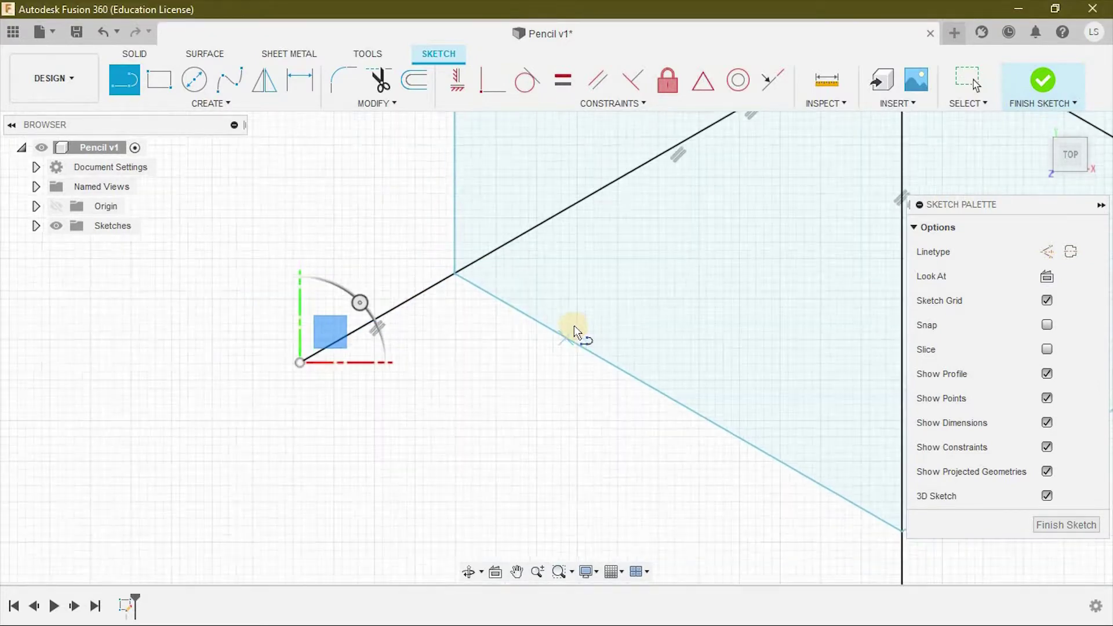
pyautogui.scroll(-2, 469, 347)
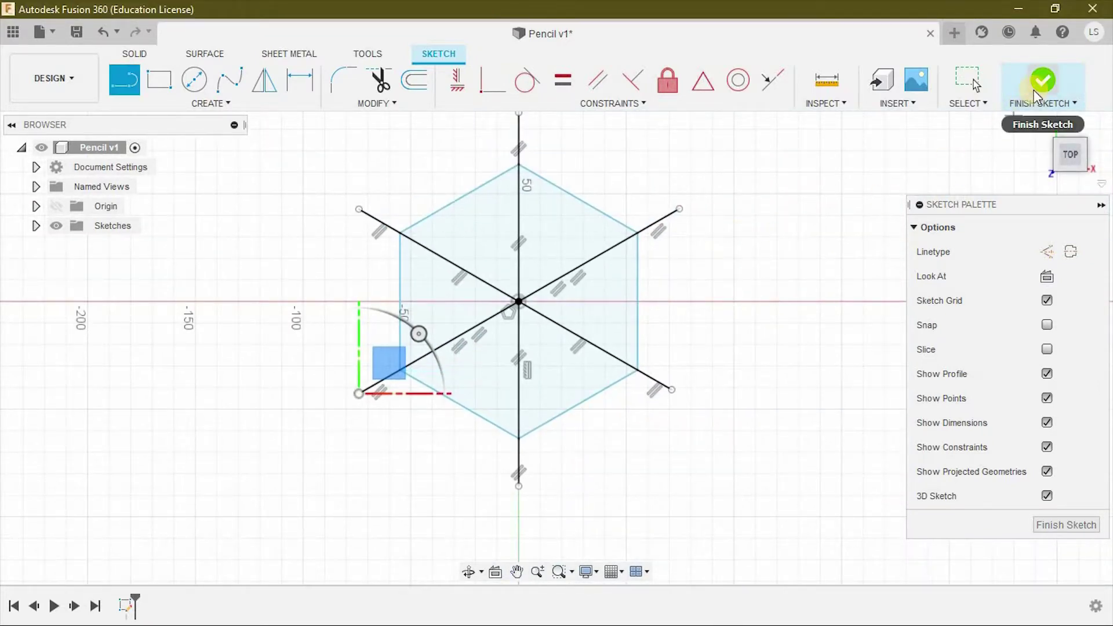
pyautogui.click(1036, 96)
pyautogui.click(566, 360)
# Select all six triangle profiles of the hexagon
pyautogui.keyDown('shift'); pyautogui.click(477, 366); pyautogui.keyUp('shift')
pyautogui.keyDown('shift'); pyautogui.click(441, 301); pyautogui.keyUp('shift')
pyautogui.keyDown('shift'); pyautogui.click(481, 238); pyautogui.keyUp('shift')
pyautogui.keyDown('shift'); pyautogui.click(557, 238); pyautogui.keyUp('shift')
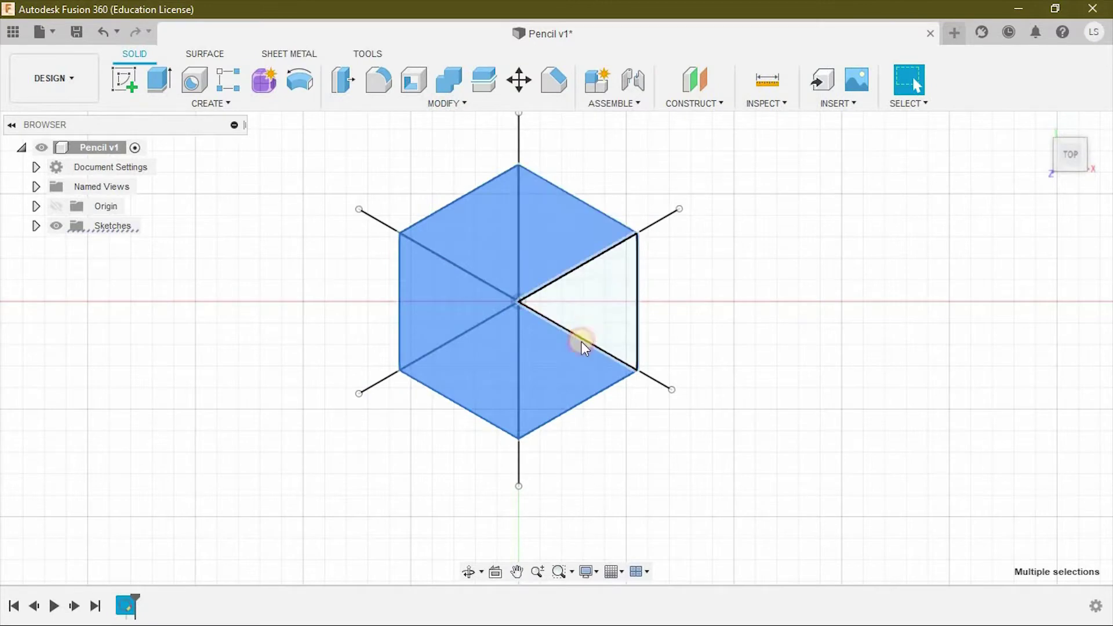
pyautogui.keyDown('shift'); pyautogui.click(582, 342); pyautogui.keyUp('shift')
pyautogui.keyDown('shift'); pyautogui.moveTo(582, 342); pyautogui.dragTo(213, 115, button='middle'); pyautogui.keyUp('shift')
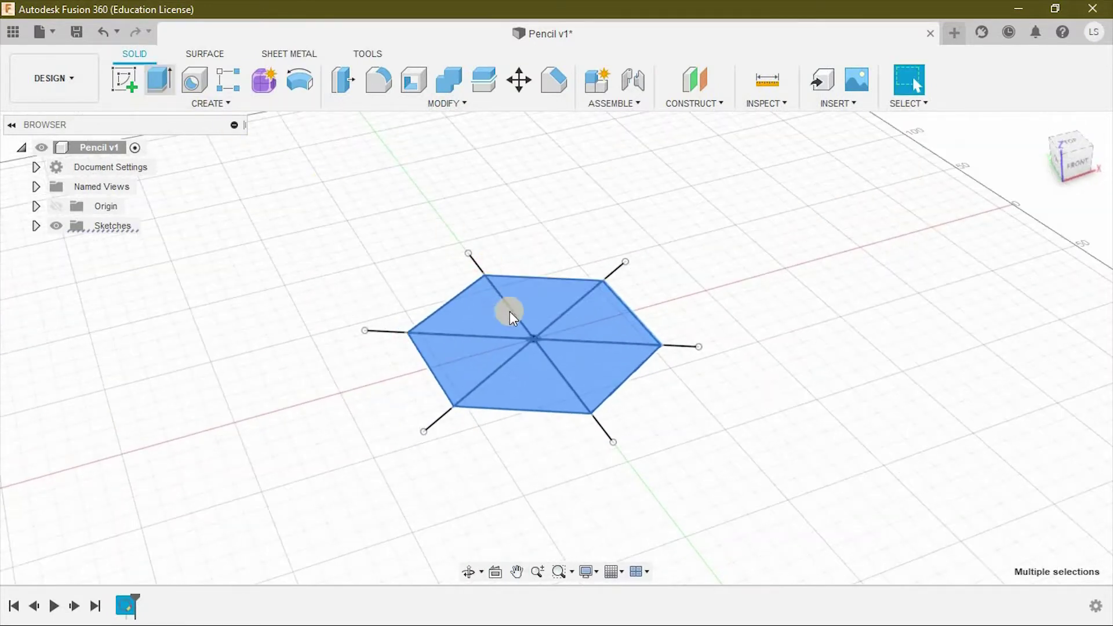
# Extrude the selected profiles 80 mm into a solid hexagonal prism, Body1
pyautogui.write('e')
pyautogui.write('70')
pyautogui.press('Return')
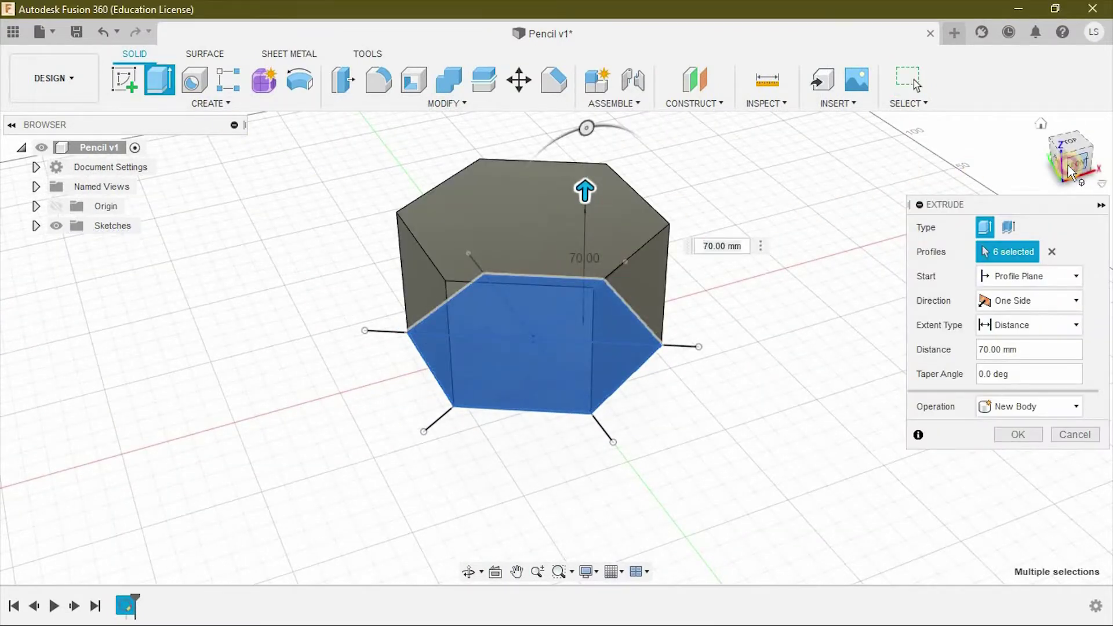
pyautogui.click(1069, 173)
pyautogui.moveTo(573, 239)
pyautogui.mouseDown()
pyautogui.moveTo(591, 203)
pyautogui.moveTo(538, 300)
pyautogui.mouseUp()
pyautogui.moveTo(526, 300)
pyautogui.keyDown('shift'); pyautogui.mouseDown(button='middle')
pyautogui.moveTo(541, 332)
pyautogui.moveTo(552, 301)
pyautogui.mouseUp(button='middle'); pyautogui.keyUp('shift')
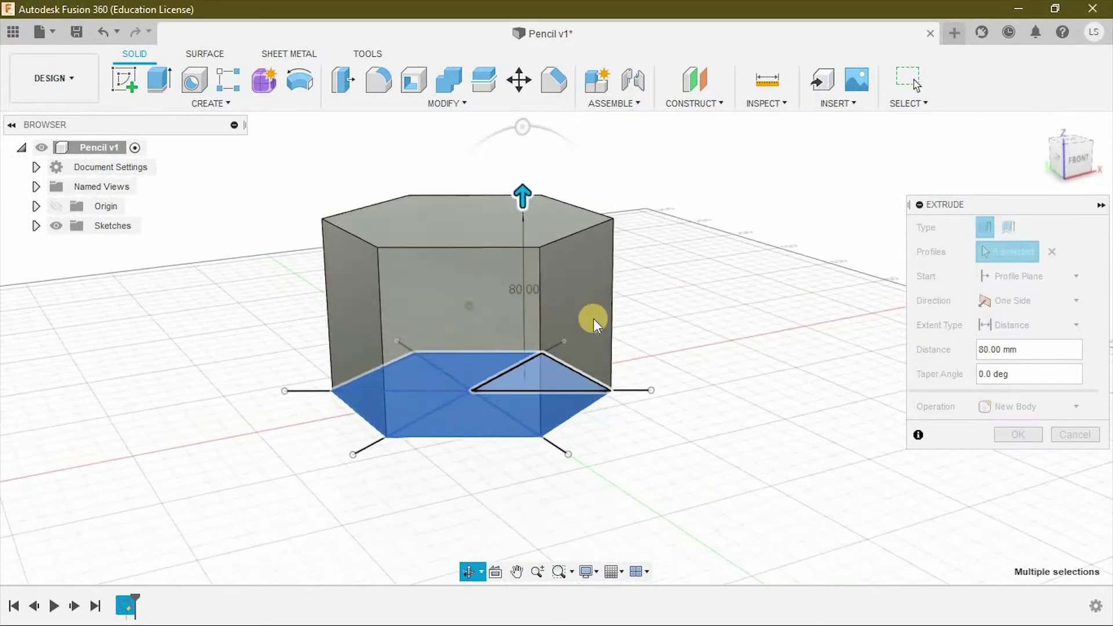
pyautogui.keyDown('shift'); pyautogui.moveTo(658, 245); pyautogui.dragTo(715, 365, button='middle'); pyautogui.keyUp('shift')
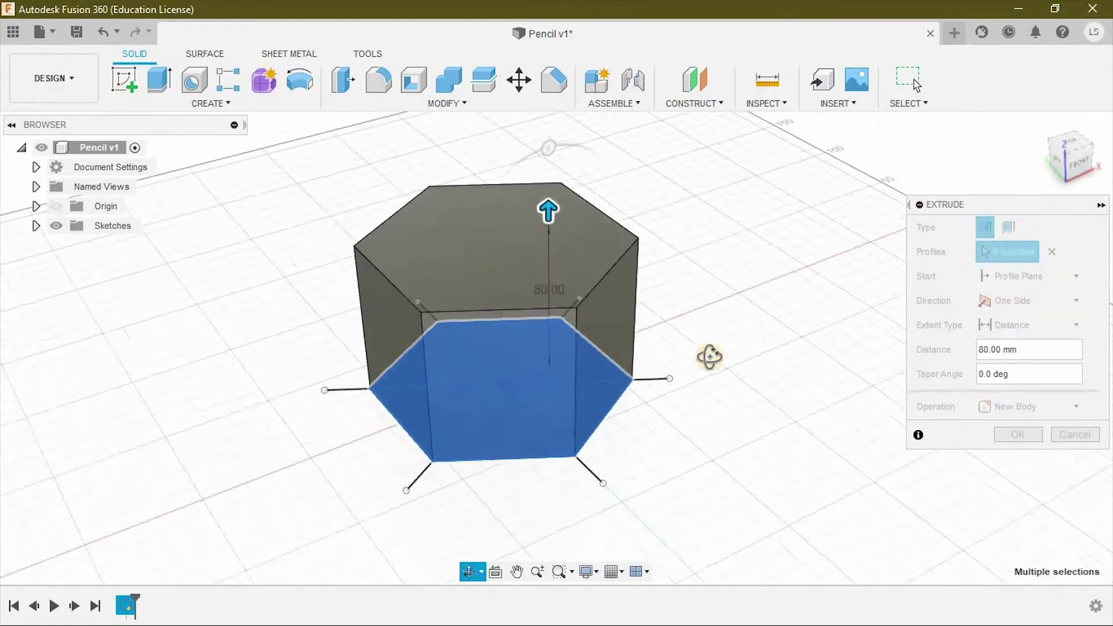
pyautogui.click(1018, 434)
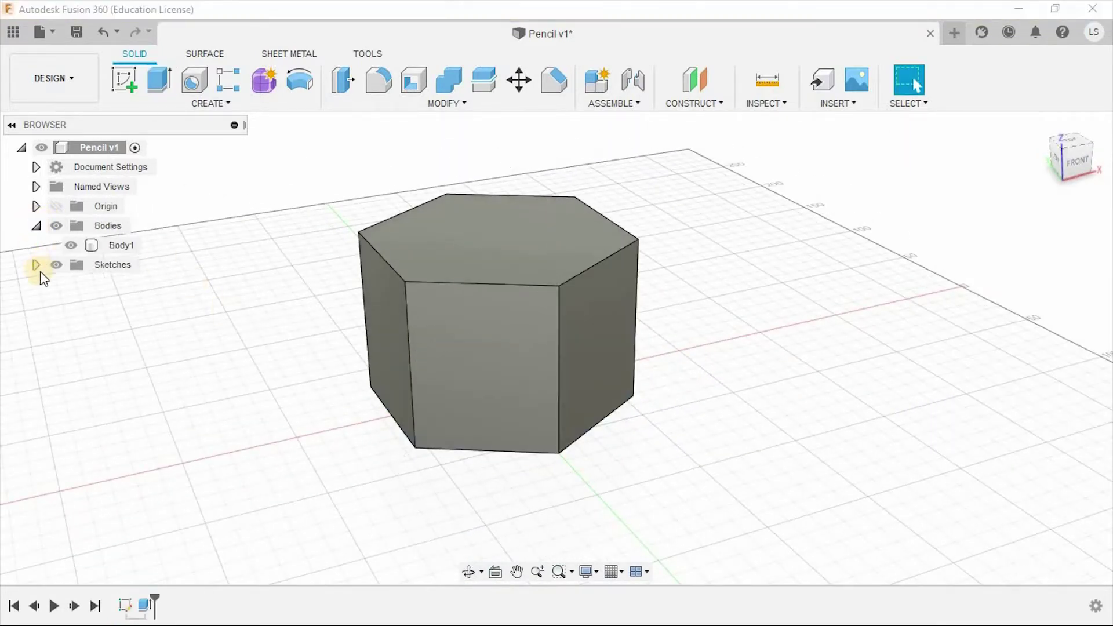
pyautogui.click(70, 284)
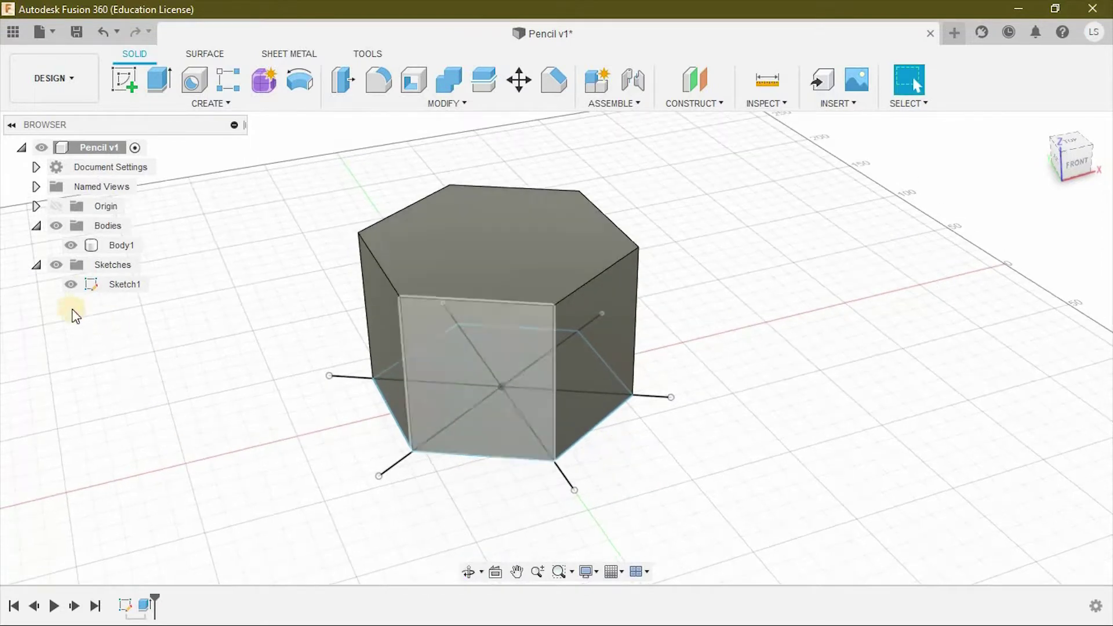
# Hide the prism and pipe one diagonal sketch line with a 4 mm square section as a new body
pyautogui.click(70, 245)
pyautogui.scroll(2, 436, 406)
pyautogui.click(411, 481)
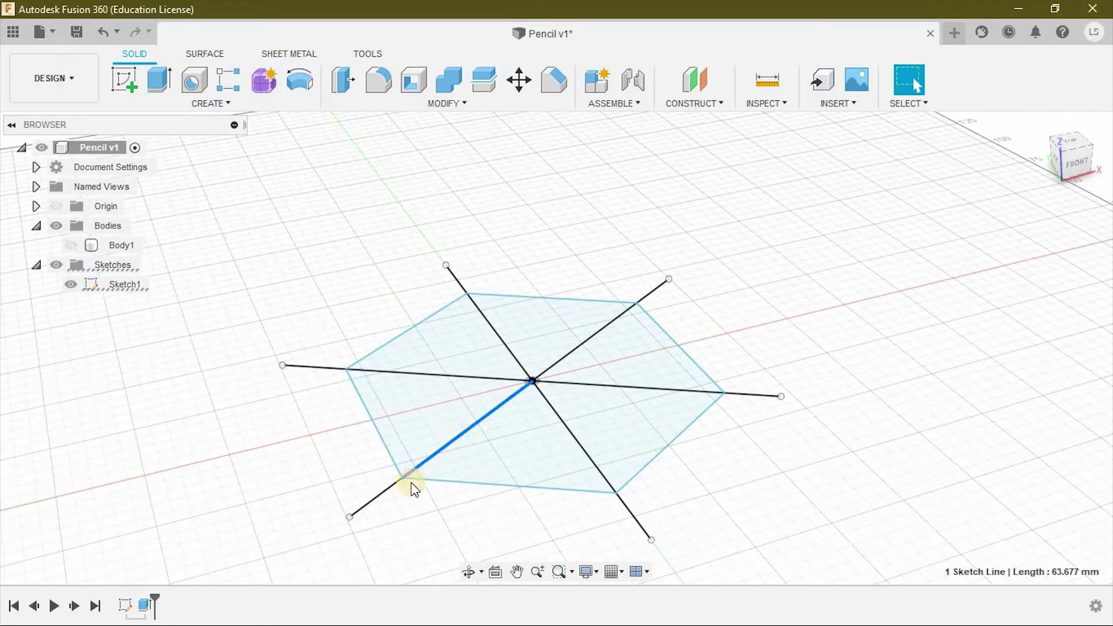
pyautogui.keyDown('shift'); pyautogui.click(548, 369); pyautogui.keyUp('shift')
pyautogui.click(210, 103)
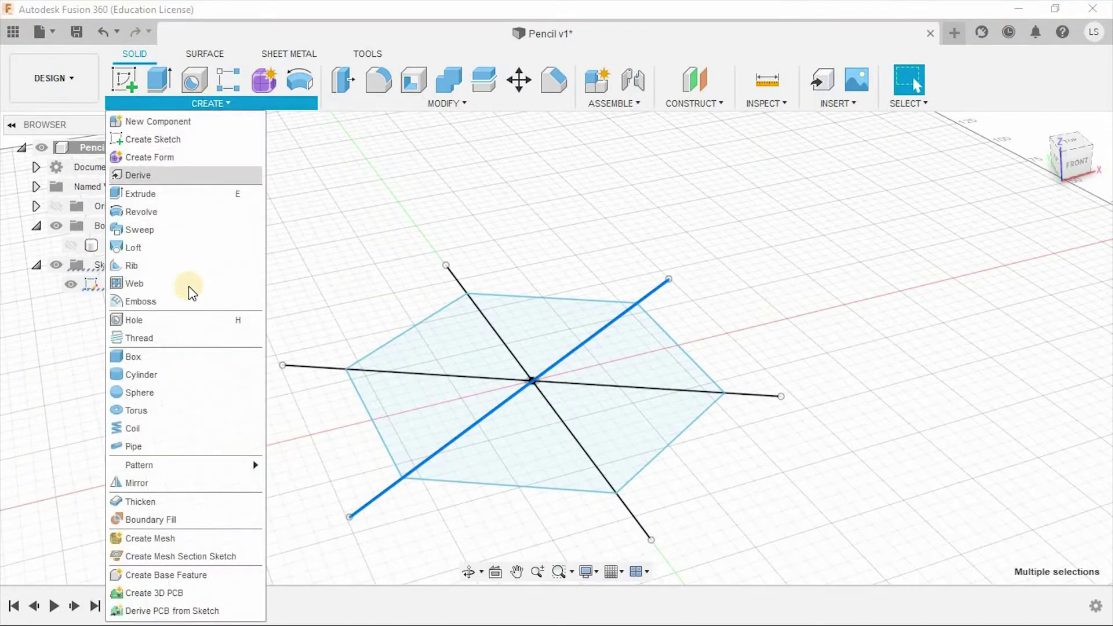
pyautogui.click(163, 445)
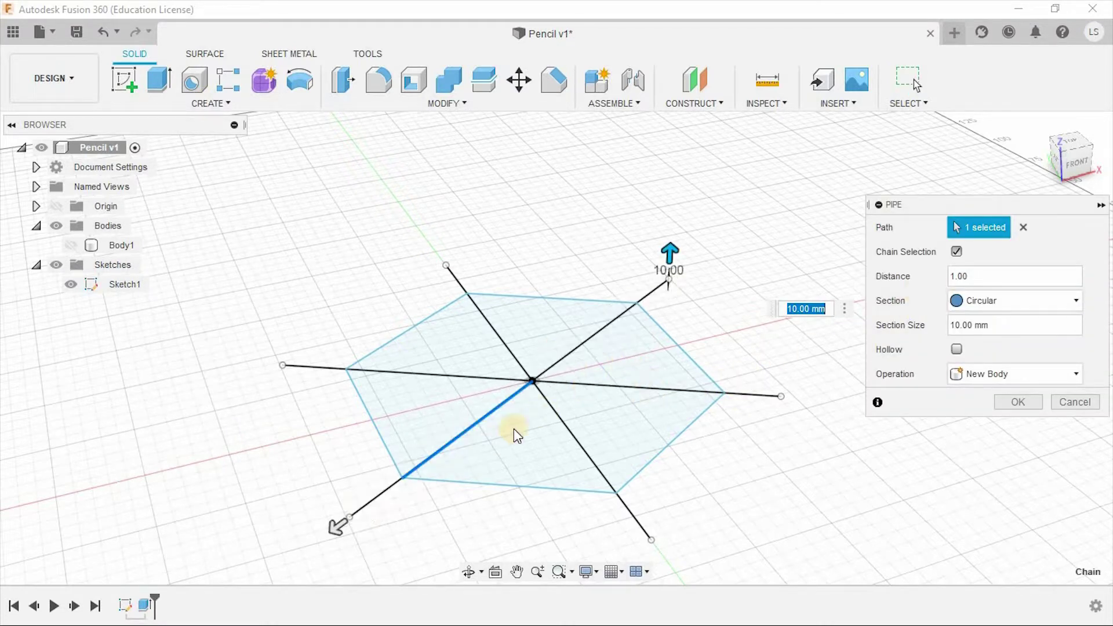
pyautogui.click(1003, 322)
pyautogui.write('4')
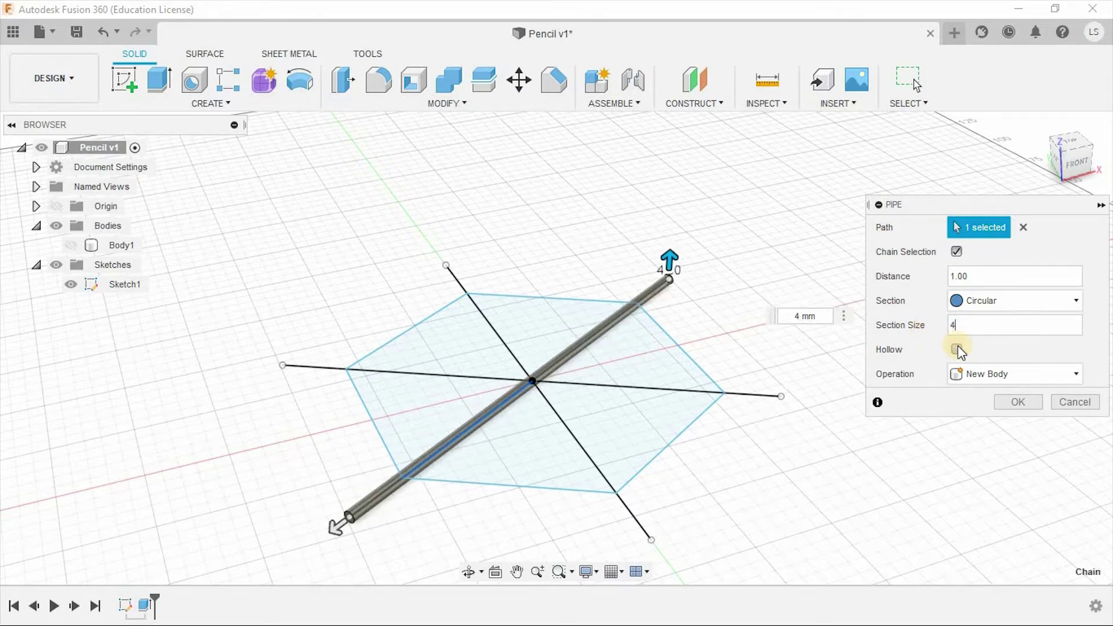
pyautogui.click(992, 301)
pyautogui.click(998, 342)
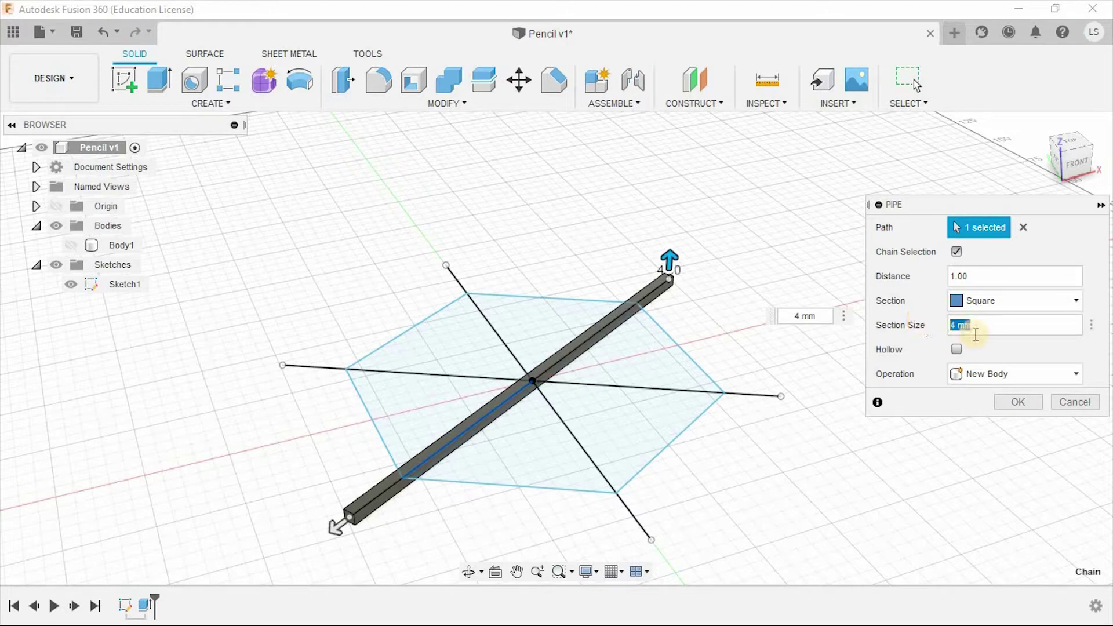
pyautogui.click(1017, 404)
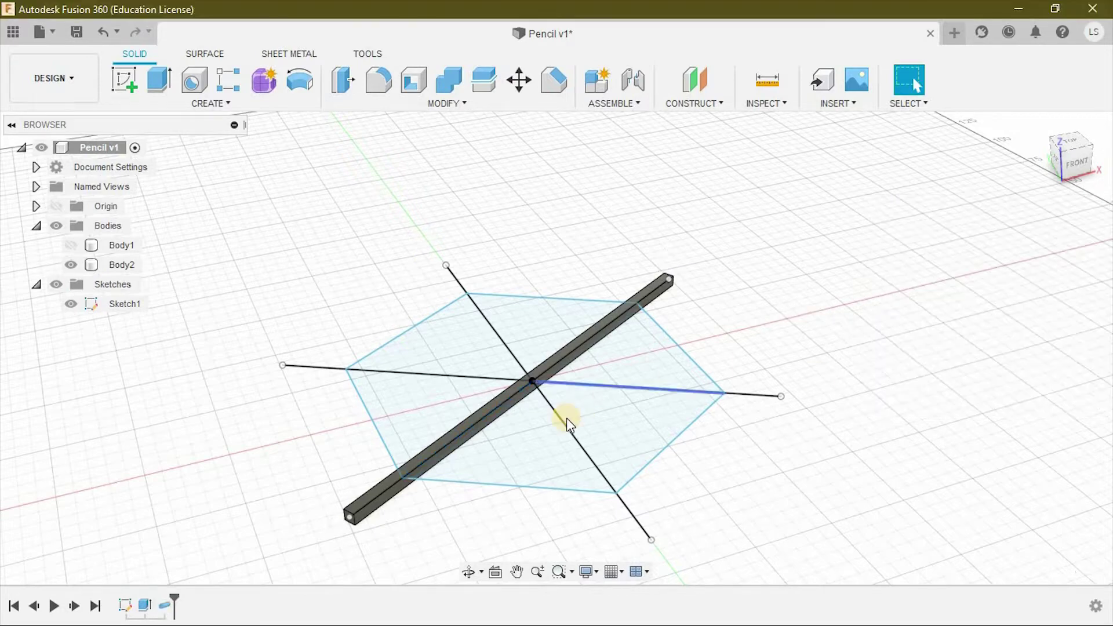
# Create a second 4 mm square pipe bar along another sketch line as a new body
pyautogui.click(192, 105)
pyautogui.click(140, 447)
pyautogui.click(1011, 374)
pyautogui.click(986, 449)
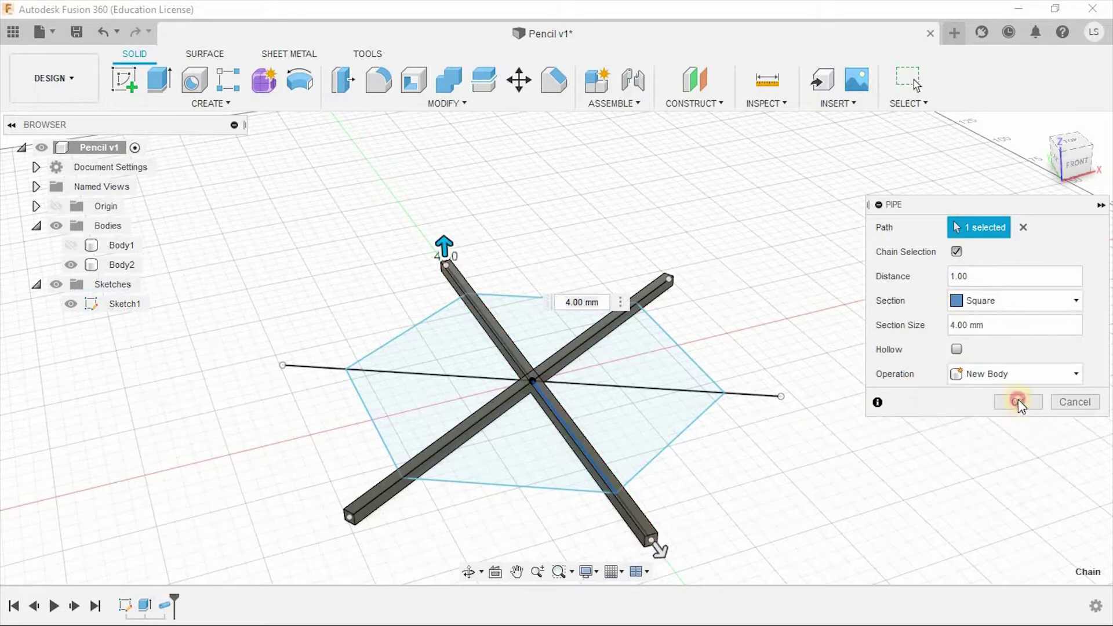
pyautogui.click(1026, 403)
# Pipe the remaining sketch line as a third square bar, then show the block and select the bars
pyautogui.click(649, 391)
pyautogui.click(210, 103)
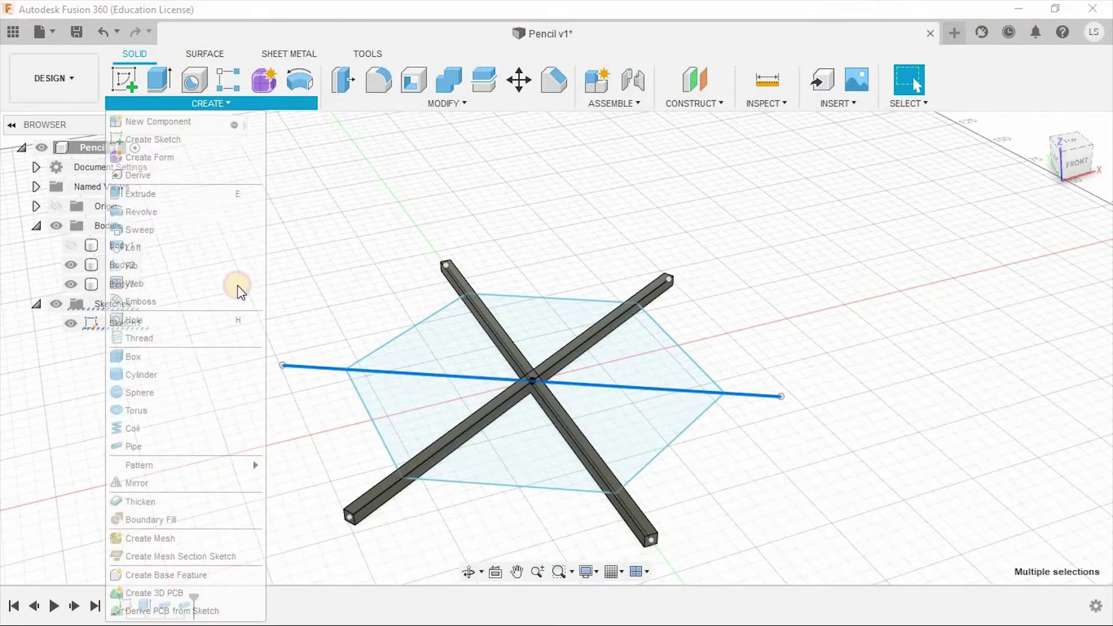
pyautogui.click(212, 440)
pyautogui.click(985, 372)
pyautogui.click(986, 452)
pyautogui.click(1014, 425)
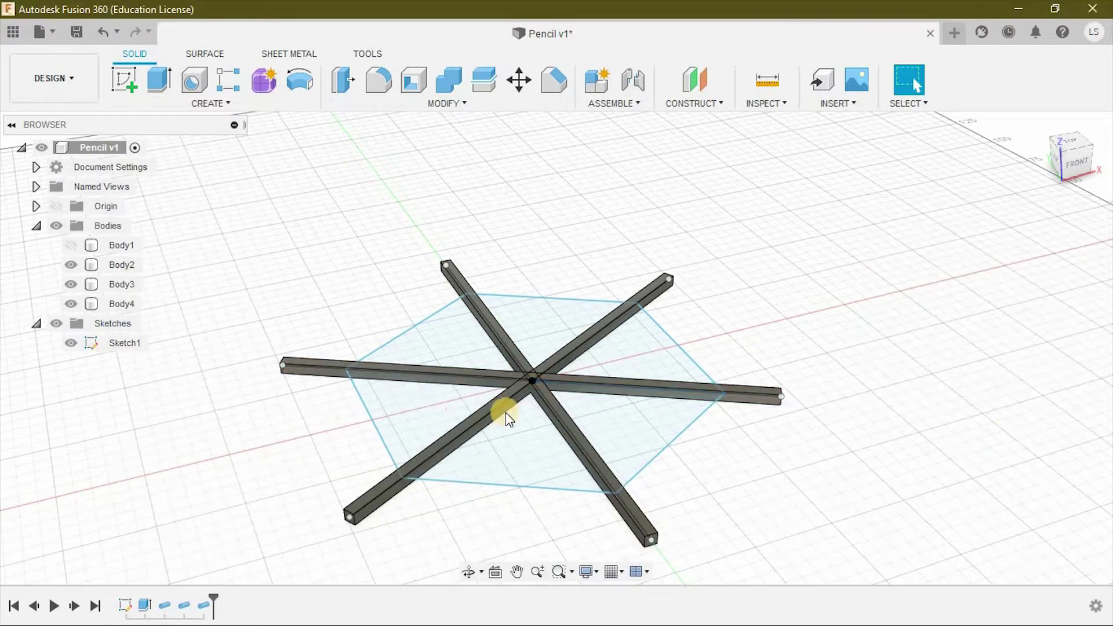
pyautogui.click(121, 303)
pyautogui.keyDown('shift'); pyautogui.click(122, 264); pyautogui.keyUp('shift')
pyautogui.click(71, 245)
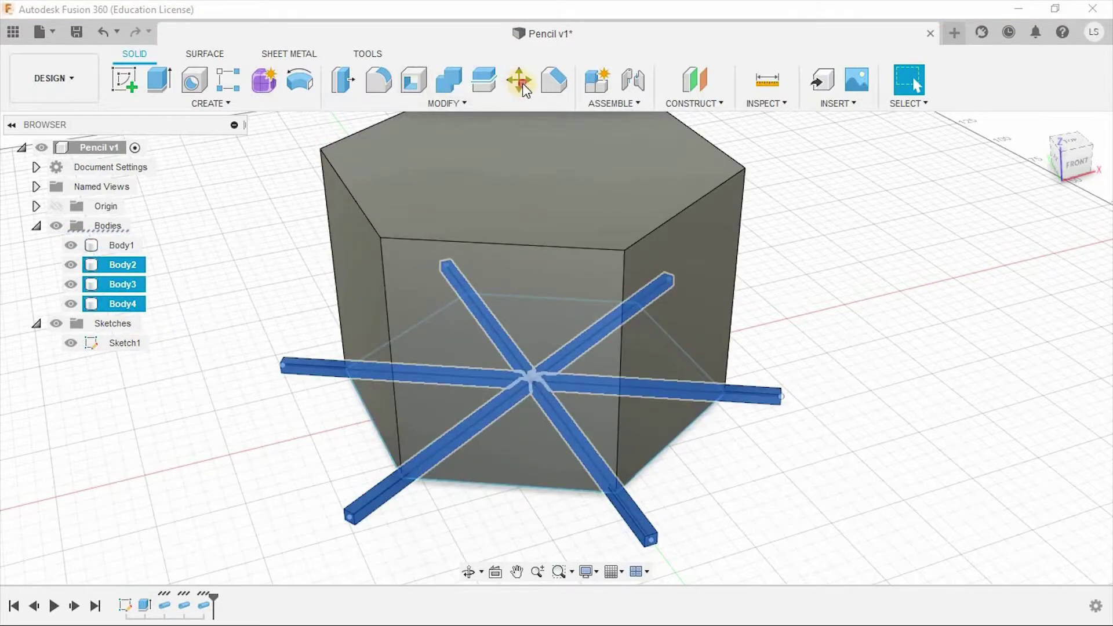
# Move the three selected bars about 40 mm up in Z into the block
pyautogui.click(520, 81)
pyautogui.click(1072, 159)
pyautogui.moveTo(323, 435); pyautogui.dragTo(372, 203)
pyautogui.click(1018, 499)
pyautogui.moveTo(1018, 500)
pyautogui.keyDown('shift'); pyautogui.mouseDown(button='middle')
pyautogui.moveTo(843, 423)
pyautogui.moveTo(319, 351)
pyautogui.mouseUp(button='middle'); pyautogui.keyUp('shift')
# Hide Sketch1 and the bars, and select the prism's top face
pyautogui.click(70, 342)
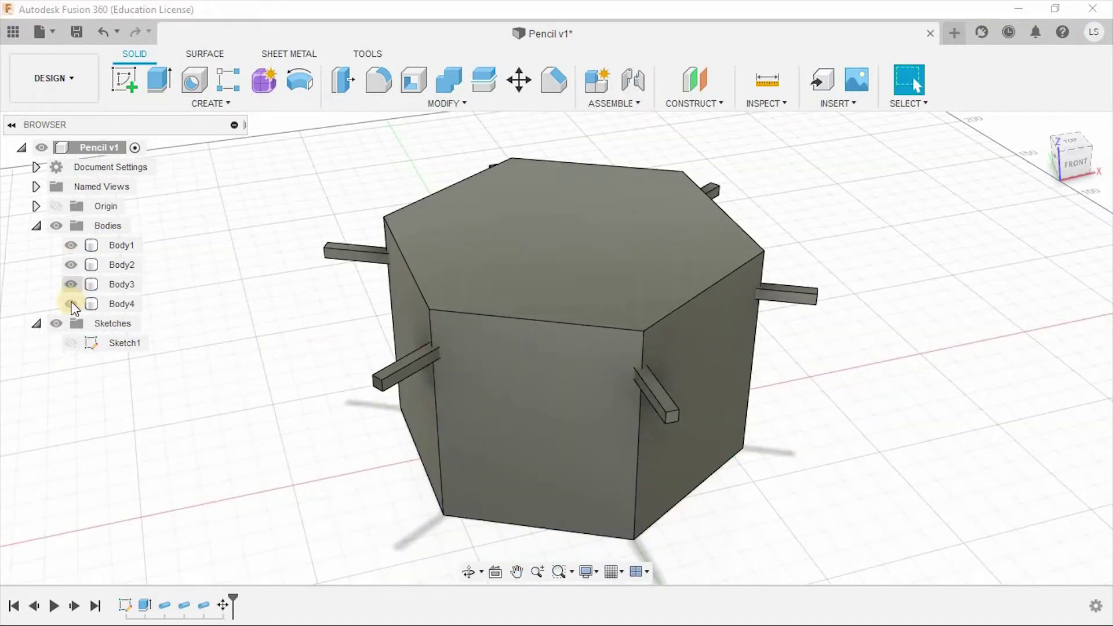
pyautogui.click(70, 304)
pyautogui.click(70, 284)
pyautogui.click(502, 252)
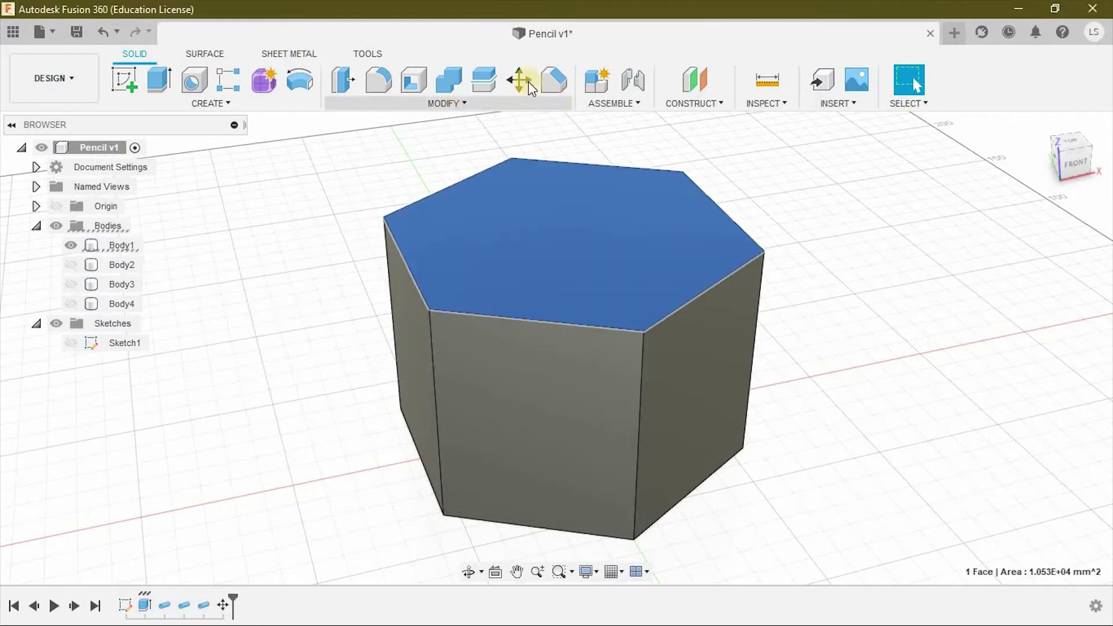
# Shell the prism from its top face with 5 mm inside wall thickness
pyautogui.click(413, 79)
pyautogui.write('10')
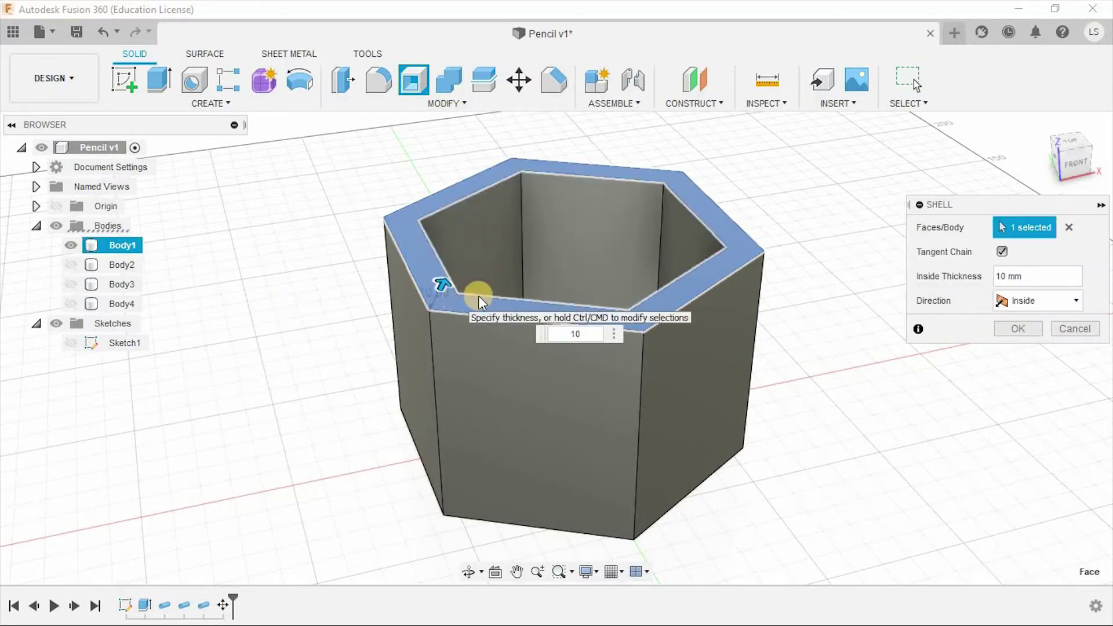
pyautogui.press('BackSpace')
pyautogui.press('BackSpace')
pyautogui.write('5')
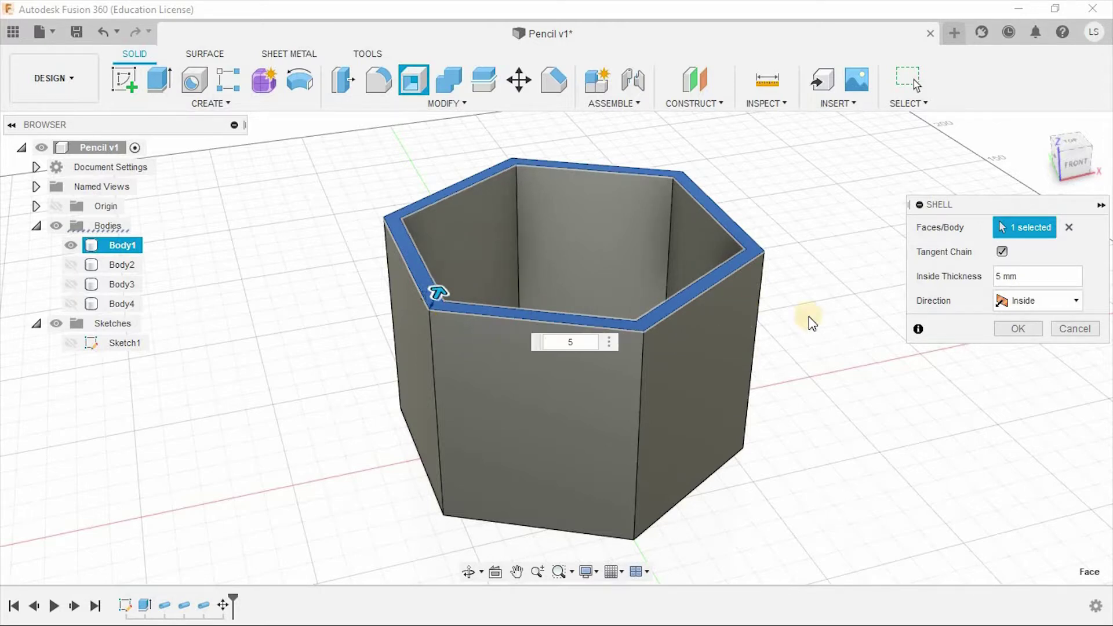
pyautogui.click(1007, 330)
# Show the three bars, hide the hollowed block, and select a bar's top face
pyautogui.click(118, 304)
pyautogui.keyDown('shift'); pyautogui.click(110, 264); pyautogui.keyUp('shift')
pyautogui.rightClick(107, 265)
pyautogui.press('Escape')
pyautogui.click(70, 244)
pyautogui.click(475, 324)
pyautogui.scroll(3, 570, 270)
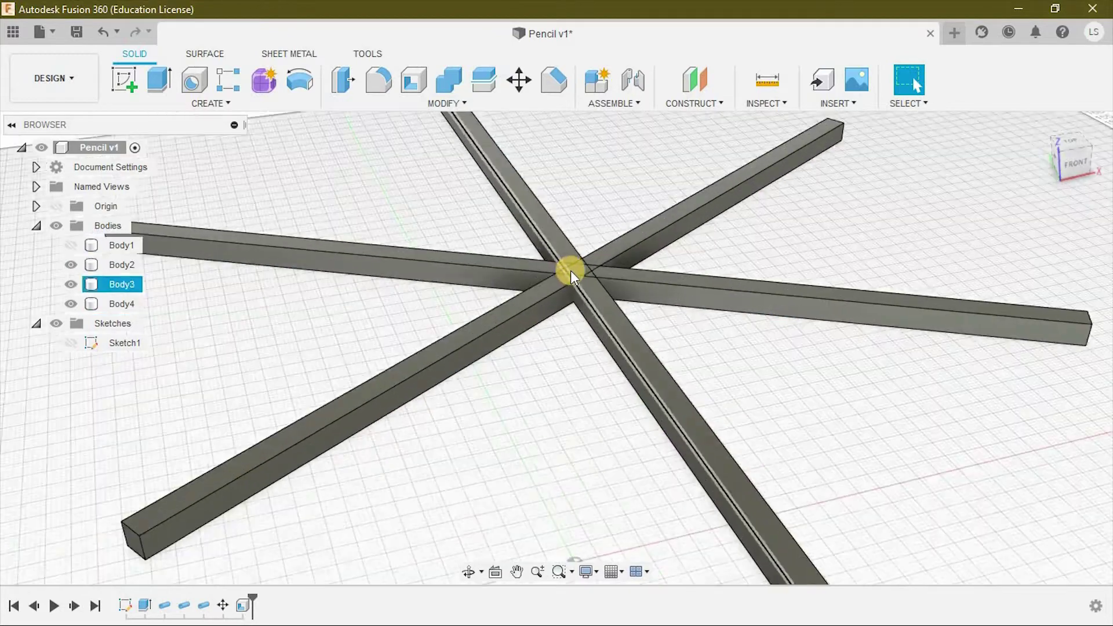
# Select the bars' top faces, show Body1, and extrude-cut 35 mm slots into its walls
pyautogui.scroll(3, 536, 260)
pyautogui.scroll(-3, 536, 260)
pyautogui.keyDown('ctrl'); pyautogui.click(586, 292); pyautogui.keyUp('ctrl')
pyautogui.scroll(-5, 569, 268)
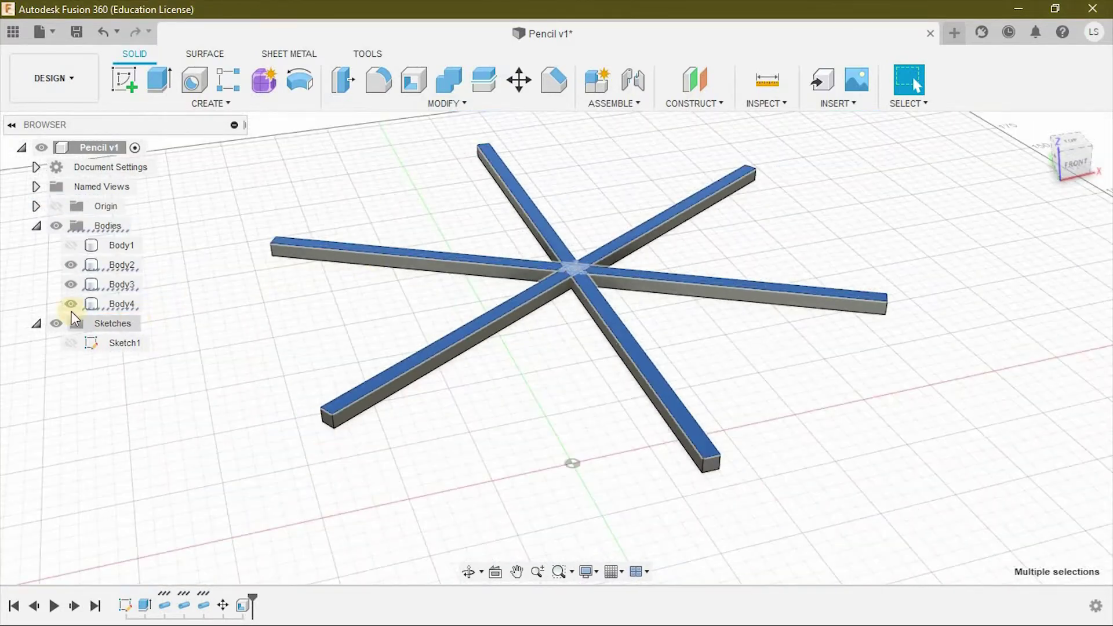
pyautogui.click(70, 244)
pyautogui.click(177, 81)
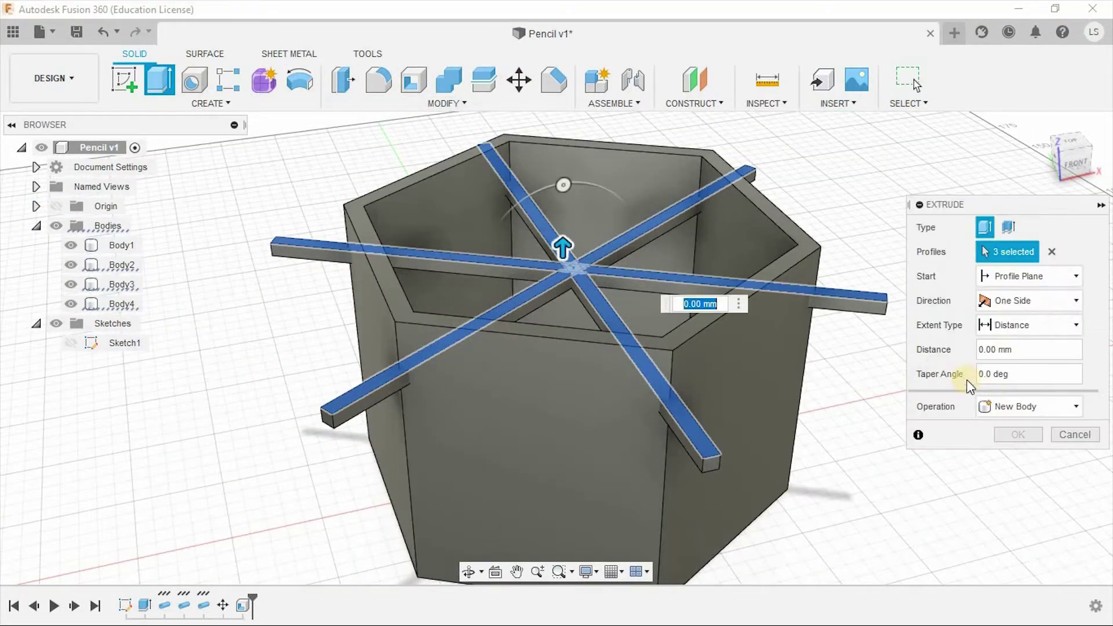
pyautogui.click(1009, 449)
pyautogui.moveTo(563, 238); pyautogui.dragTo(561, 123)
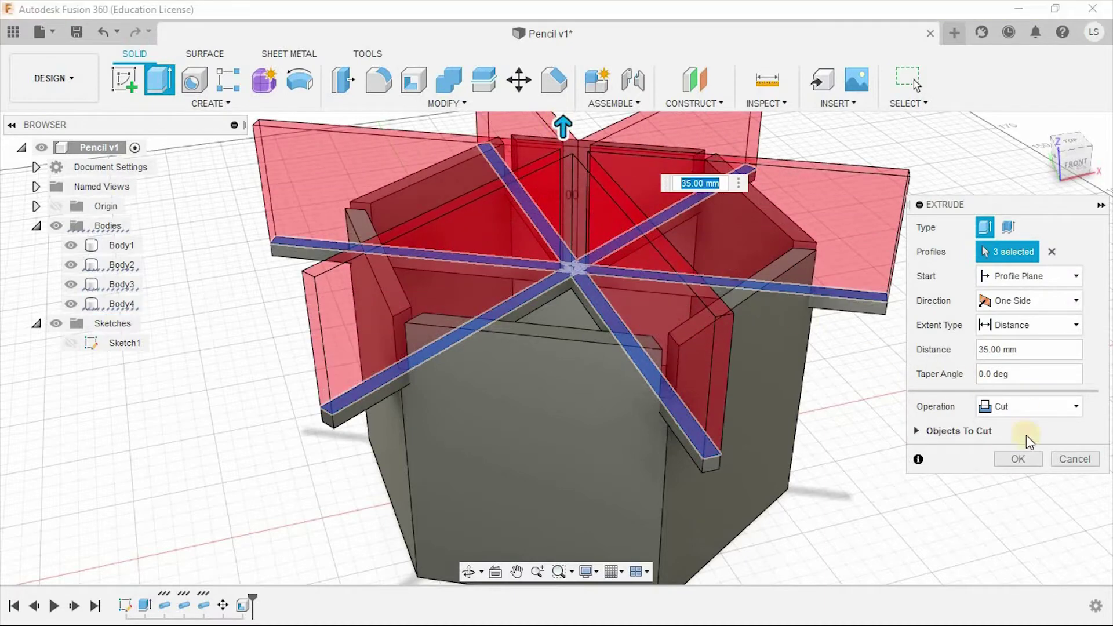
pyautogui.click(1018, 459)
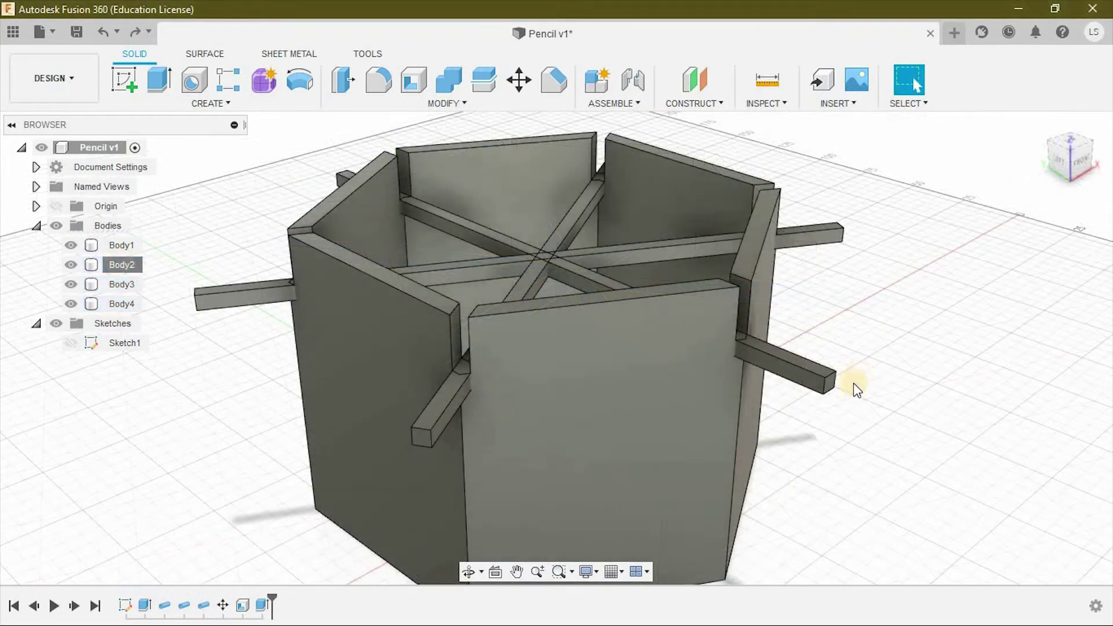
# Edit each of the three pipe features in the timeline to a much smaller square section size
pyautogui.rightClick(167, 603)
pyautogui.click(220, 479)
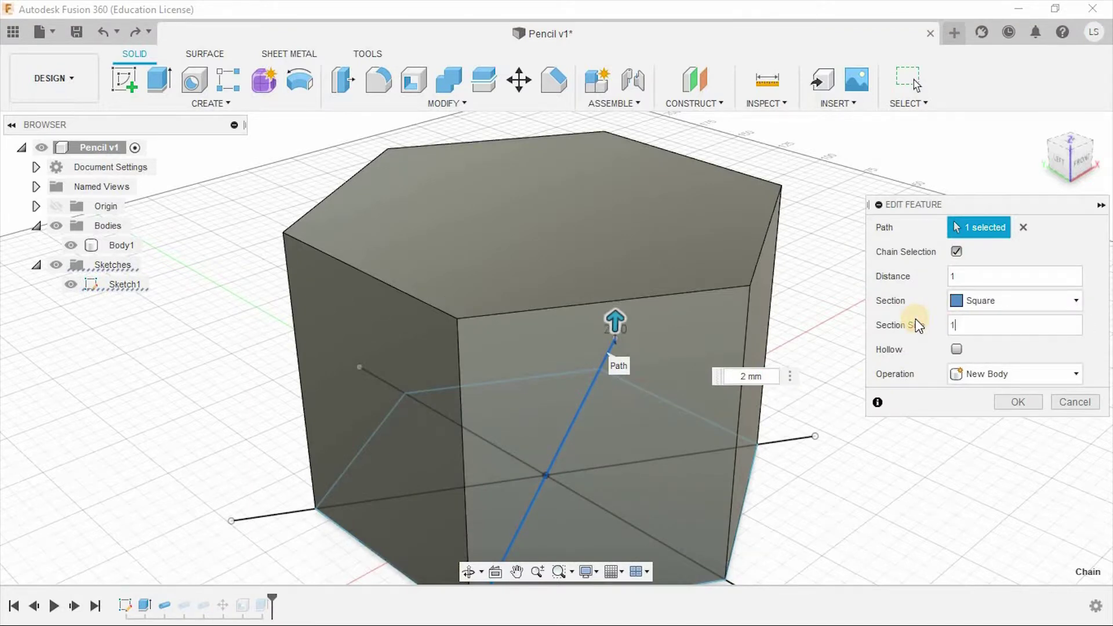
pyautogui.press('Return')
pyautogui.rightClick(183, 605)
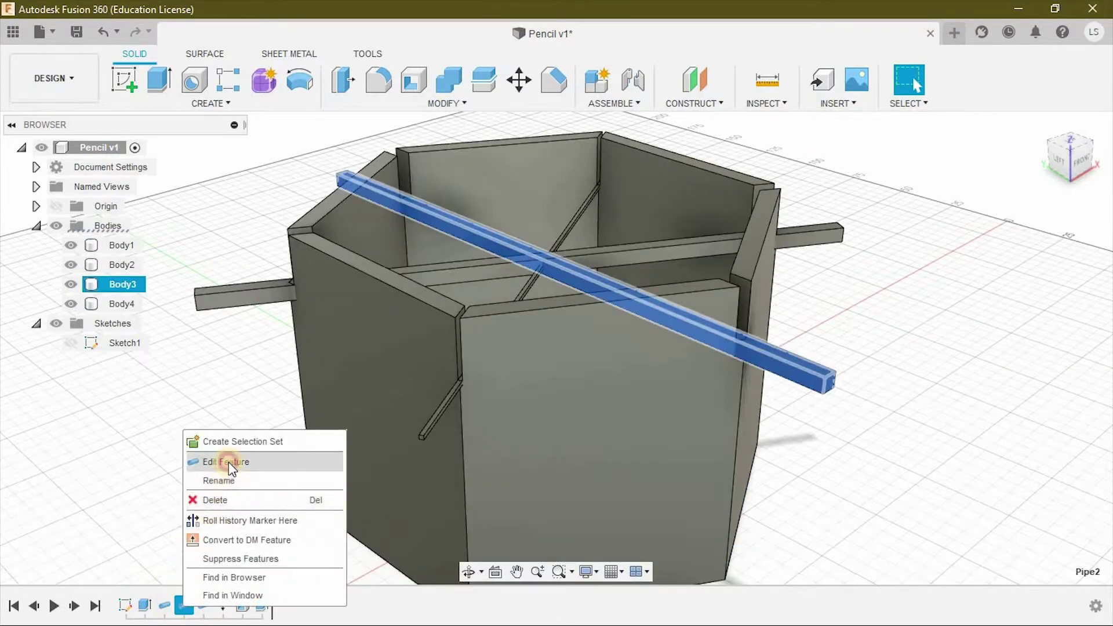
pyautogui.click(229, 462)
pyautogui.press('Return')
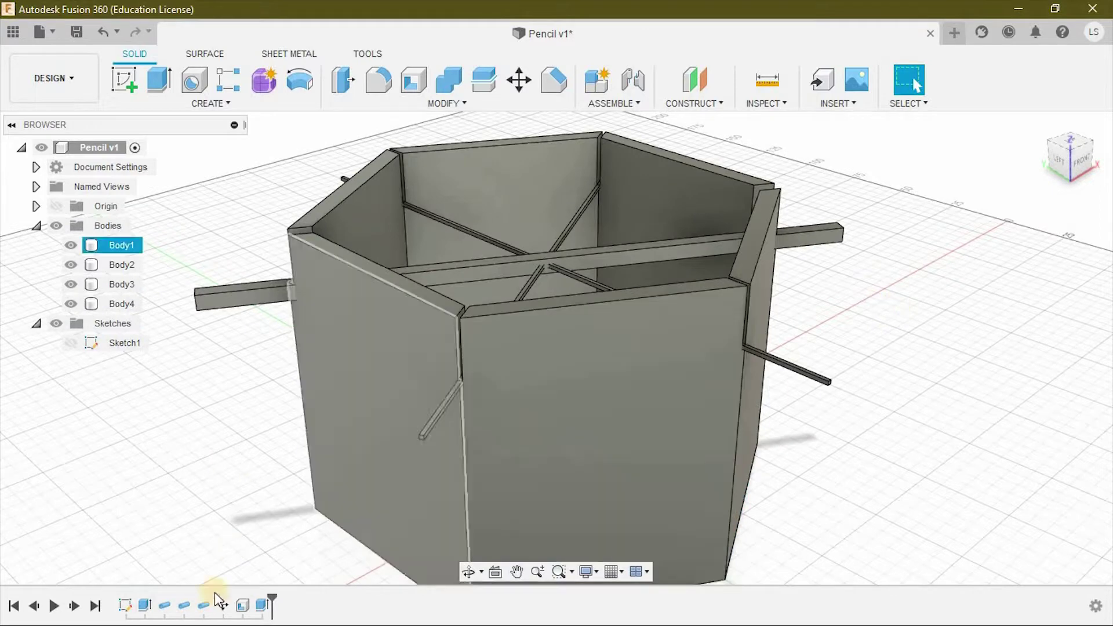
pyautogui.rightClick(203, 605)
pyautogui.click(956, 382)
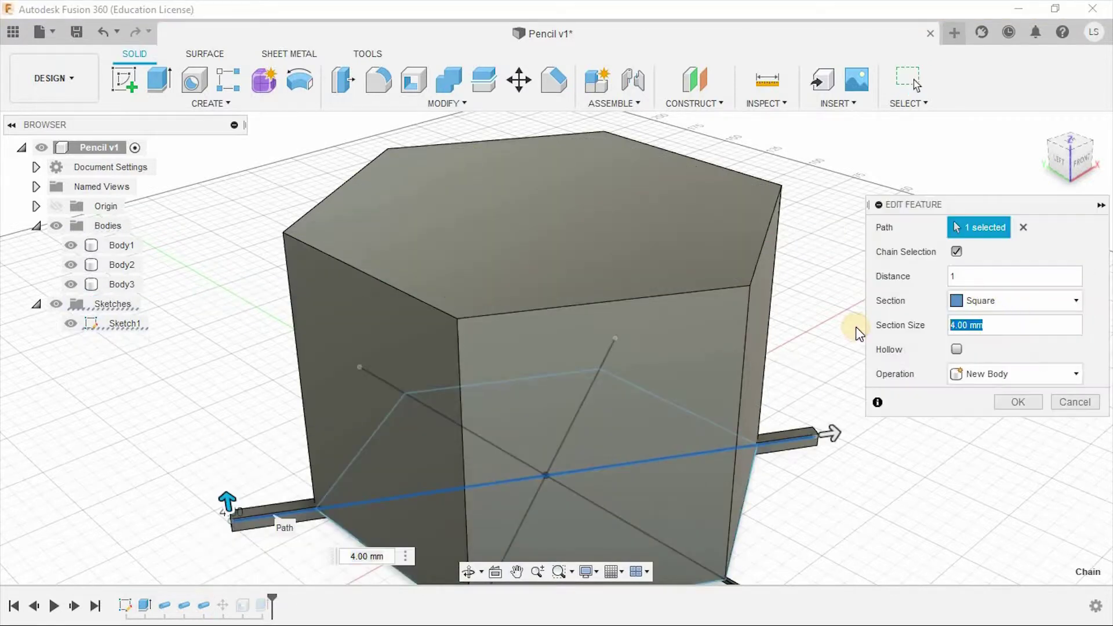
pyautogui.press('Return')
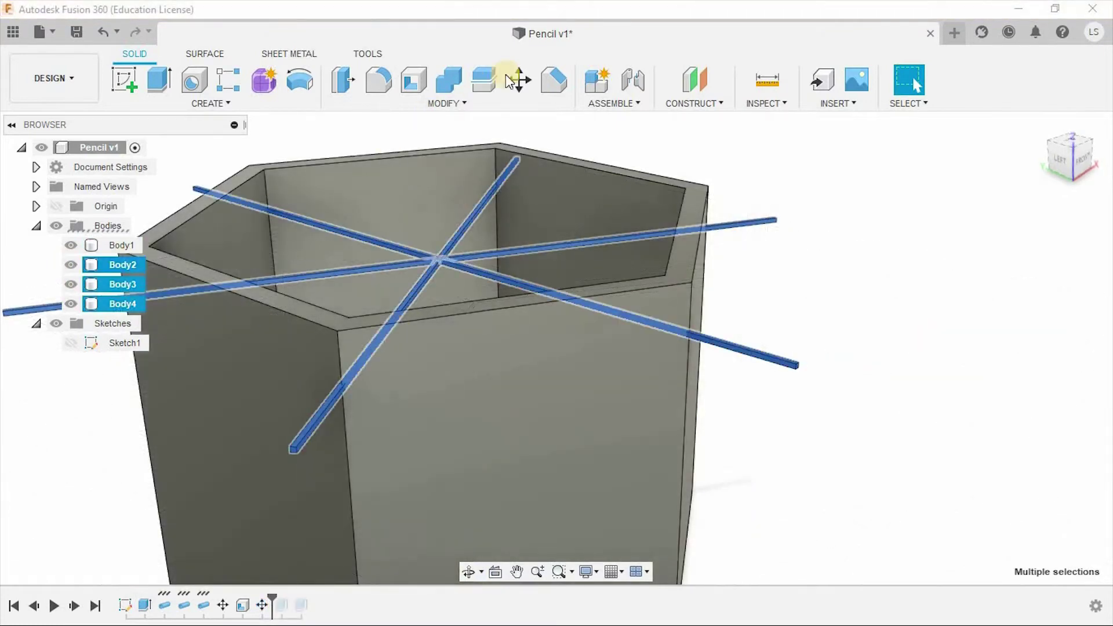
# Move the three thinned bars 4 mm upward in Z
pyautogui.click(519, 80)
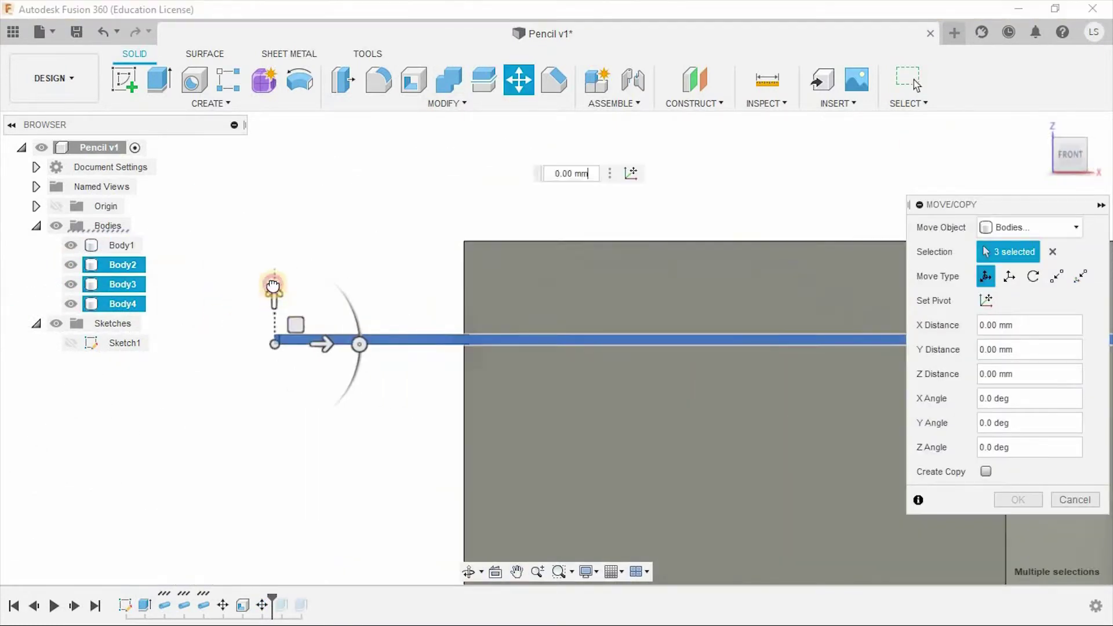
pyautogui.moveTo(275, 301); pyautogui.dragTo(275, 257)
pyautogui.press('Return')
pyautogui.keyDown('shift'); pyautogui.moveTo(793, 394); pyautogui.dragTo(770, 447, button='middle'); pyautogui.keyUp('shift')
pyautogui.scroll(5, 645, 266)
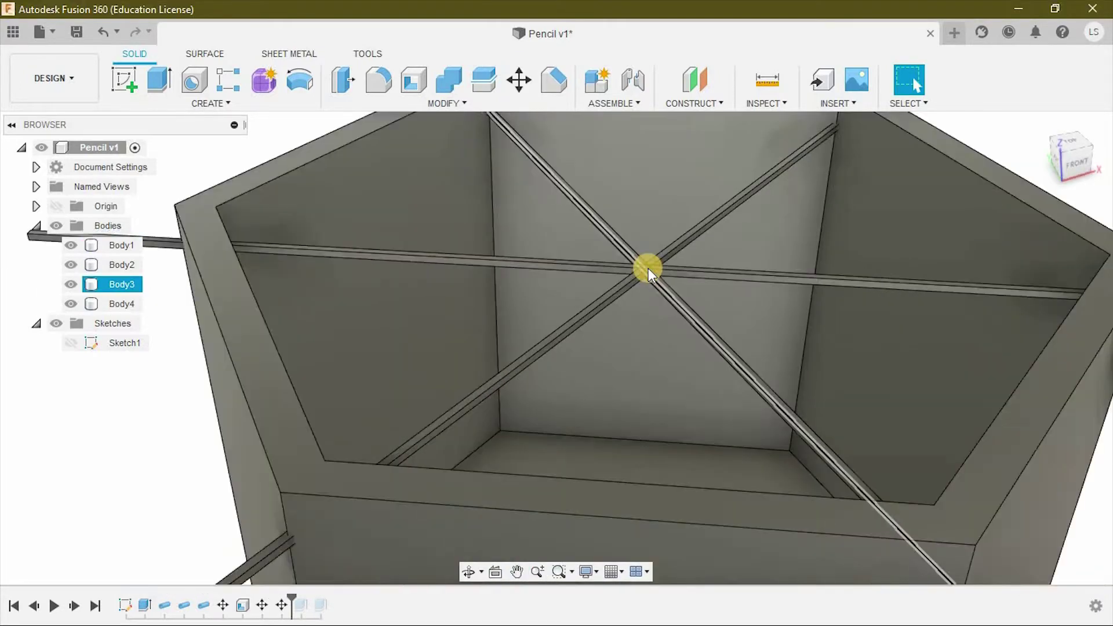
# Extrude-cut 15 mm slots from the bars into the container walls, then reselect Body2–Body4
pyautogui.click(626, 290)
pyautogui.keyDown('ctrl'); pyautogui.click(608, 236); pyautogui.keyUp('ctrl')
pyautogui.keyDown('ctrl'); pyautogui.click(641, 290); pyautogui.keyUp('ctrl')
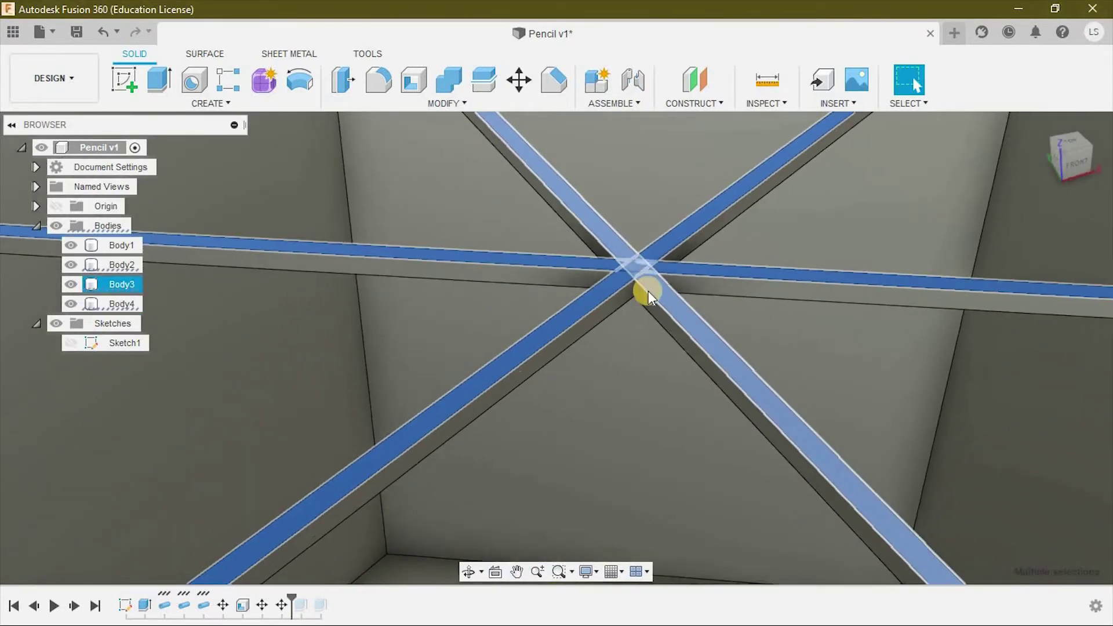
pyautogui.scroll(-5, 650, 342)
pyautogui.click(164, 88)
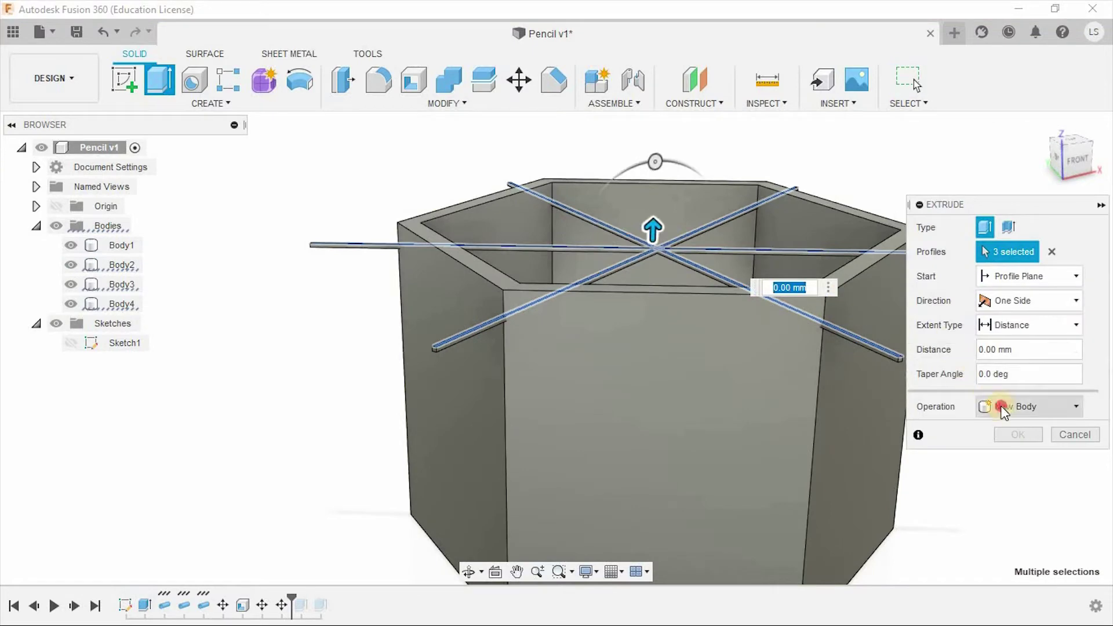
pyautogui.click(1001, 405)
pyautogui.click(1009, 443)
pyautogui.moveTo(680, 242); pyautogui.dragTo(657, 168)
pyautogui.click(1021, 470)
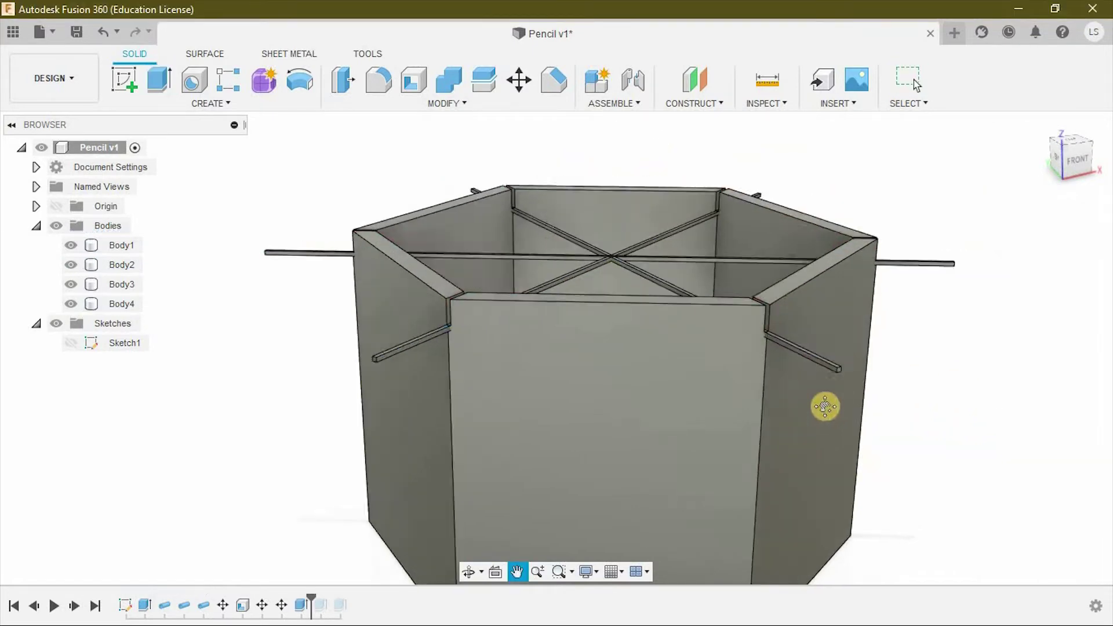
pyautogui.click(122, 265)
pyautogui.keyDown('shift'); pyautogui.click(120, 302); pyautogui.keyUp('shift')
pyautogui.rightClick(123, 267)
# Hide the three bar bodies and orbit toward the container's front wall
pyautogui.click(165, 487)
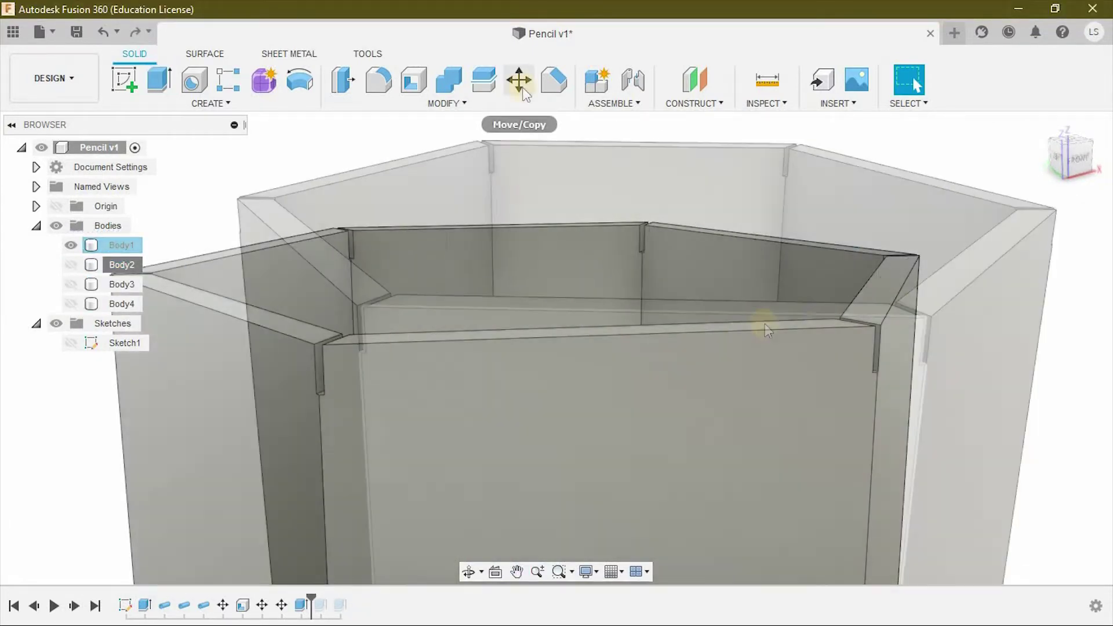
pyautogui.press('m')
pyautogui.keyDown('shift'); pyautogui.moveTo(563, 337); pyautogui.dragTo(510, 189, button='middle'); pyautogui.keyUp('shift')
pyautogui.scroll(5, 555, 283)
pyautogui.press('Escape')
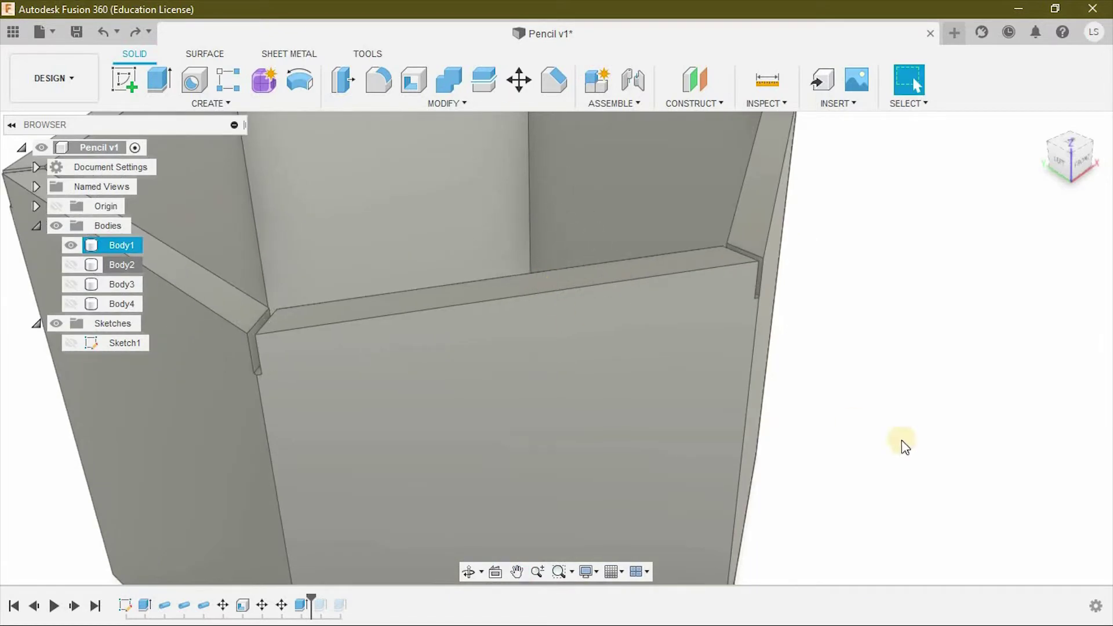
# Try raising the front wall's top face, then cancel the move
pyautogui.click(579, 273)
pyautogui.press('m')
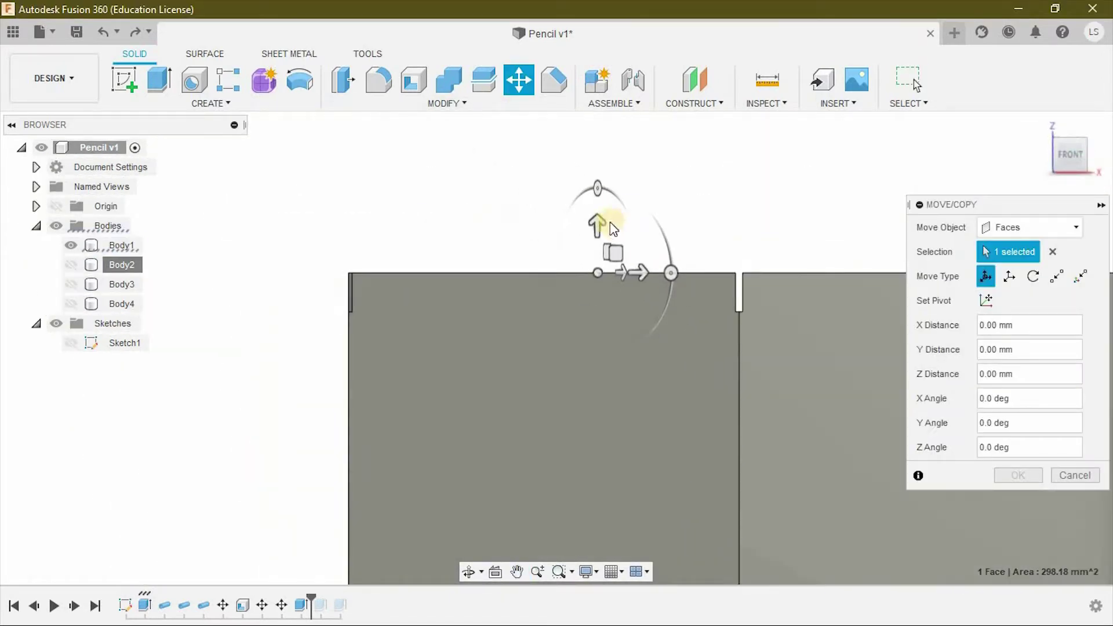
pyautogui.moveTo(598, 221); pyautogui.dragTo(608, 187)
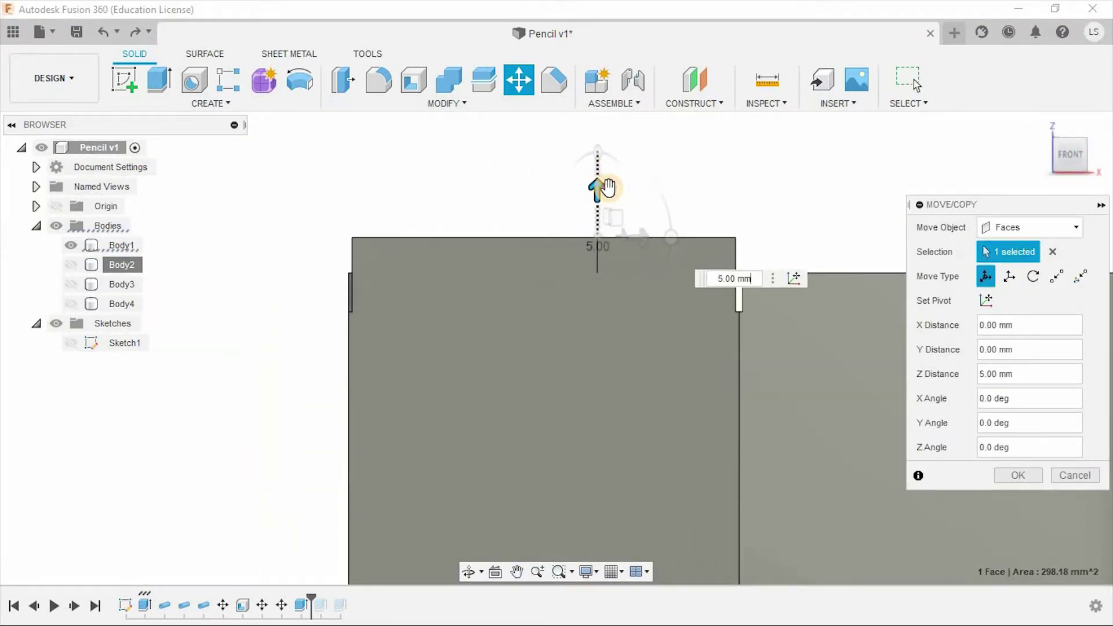
pyautogui.click(1061, 486)
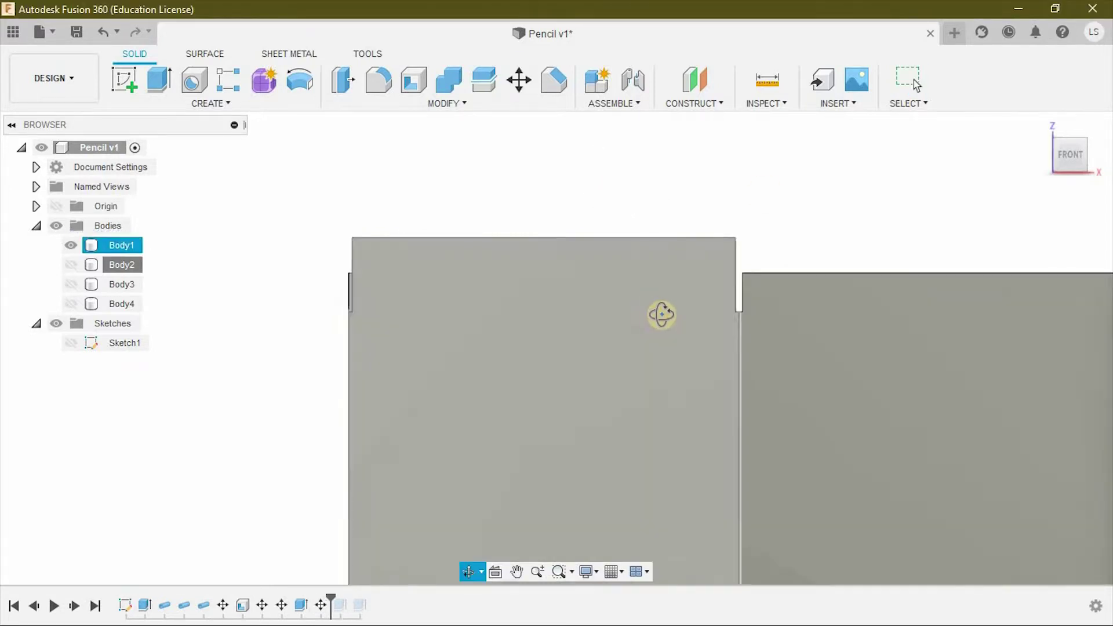
# Chamfer the two top edges of the front wall
pyautogui.keyDown('shift'); pyautogui.moveTo(655, 311); pyautogui.dragTo(283, 258, button='middle'); pyautogui.keyUp('shift')
pyautogui.click(405, 81)
pyautogui.moveTo(278, 248); pyautogui.dragTo(327, 282)
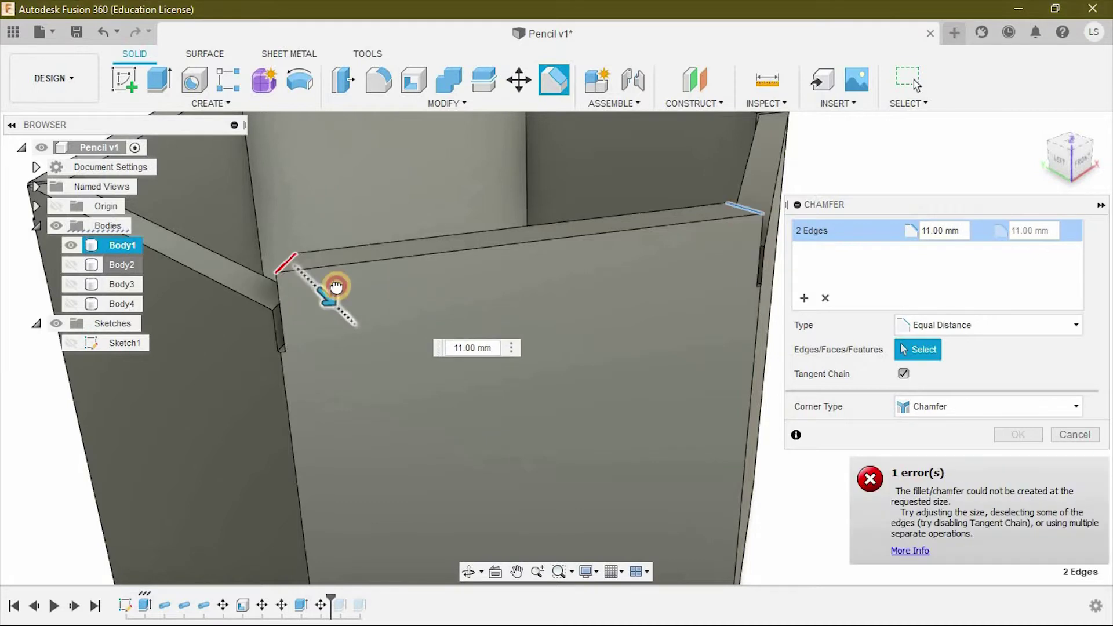
pyautogui.press('Return')
# Round the front wall's top edges into an arch with a roughly 32.5 mm fillet
pyautogui.keyDown('ctrl'); pyautogui.click(383, 251); pyautogui.keyUp('ctrl')
pyautogui.press('f')
pyautogui.moveTo(380, 236); pyautogui.dragTo(397, 251)
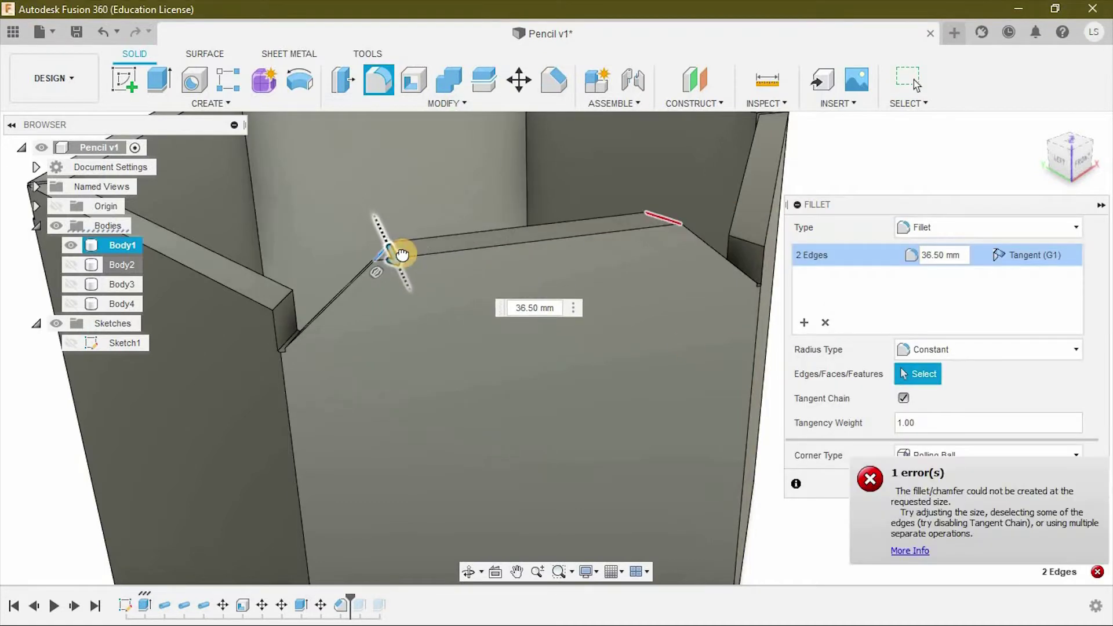
pyautogui.click(1022, 482)
# Orbit around the whole container and select a wall's top face
pyautogui.keyDown('shift'); pyautogui.moveTo(747, 324); pyautogui.dragTo(728, 304, button='middle'); pyautogui.keyUp('shift')
pyautogui.scroll(-5, 728, 304)
pyautogui.keyDown('shift'); pyautogui.moveTo(827, 300); pyautogui.dragTo(812, 350, button='middle'); pyautogui.keyUp('shift')
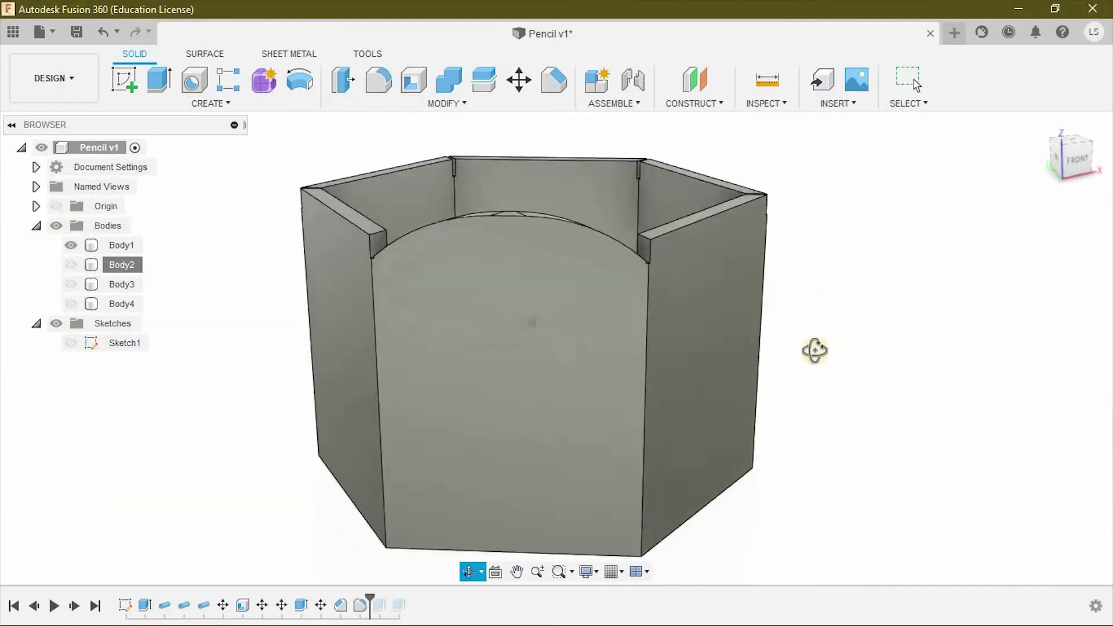
pyautogui.scroll(4, 812, 350)
pyautogui.click(651, 293)
# Select the wall top faces and raise them 5 mm
pyautogui.keyDown('ctrl'); pyautogui.click(759, 165); pyautogui.keyUp('ctrl')
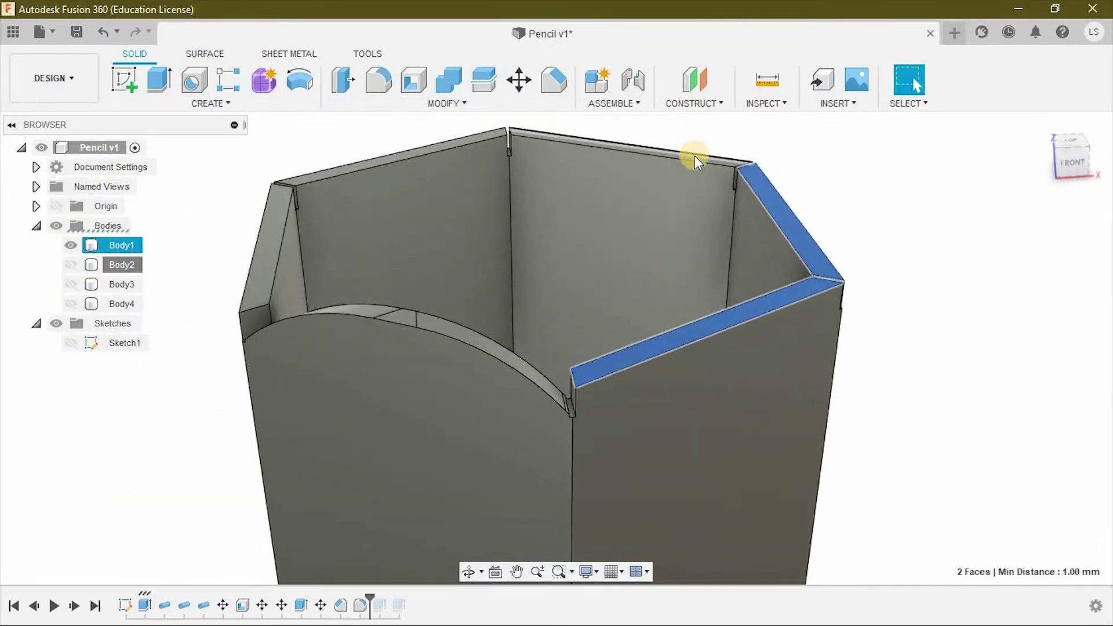
pyautogui.scroll(2, 694, 156)
pyautogui.keyDown('ctrl'); pyautogui.click(704, 164); pyautogui.keyUp('ctrl')
pyautogui.moveTo(704, 164)
pyautogui.keyDown('shift'); pyautogui.mouseDown(button='middle')
pyautogui.moveTo(445, 228)
pyautogui.moveTo(360, 224)
pyautogui.mouseUp(button='middle'); pyautogui.keyUp('shift')
pyautogui.keyDown('ctrl'); pyautogui.click(319, 402); pyautogui.keyUp('ctrl')
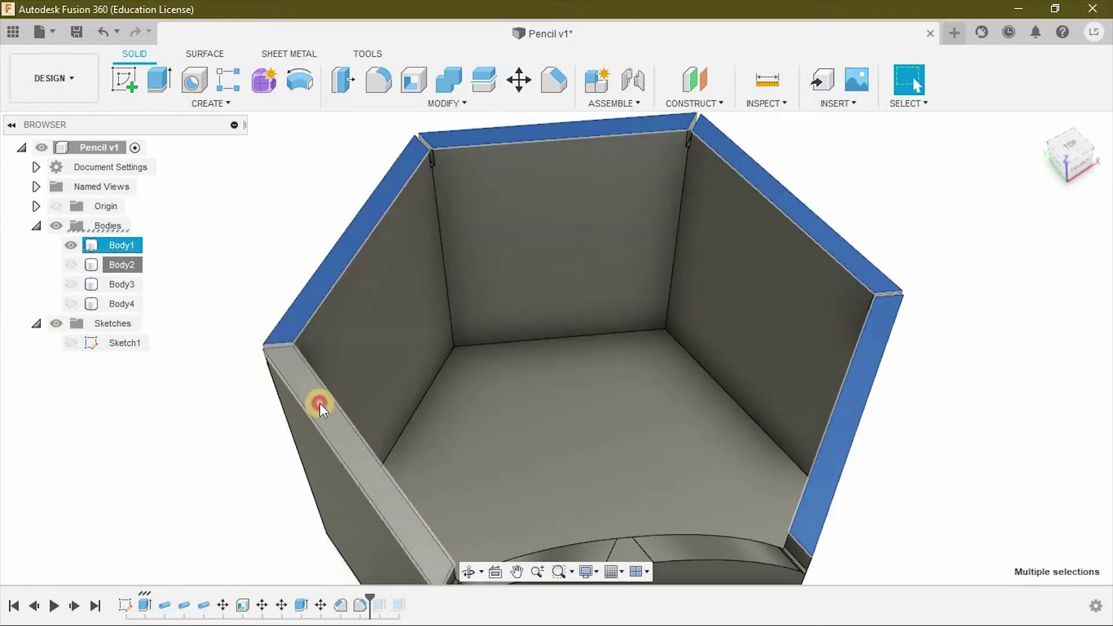
pyautogui.click(518, 80)
pyautogui.scroll(-5, 694, 221)
pyautogui.moveTo(689, 200); pyautogui.dragTo(694, 172)
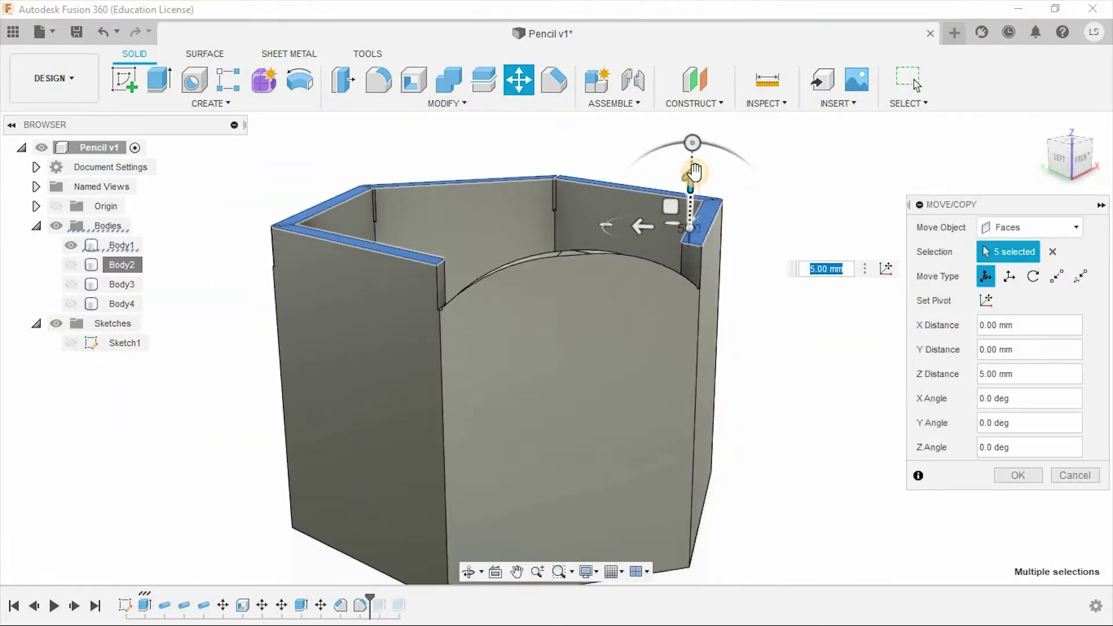
pyautogui.write('5')
pyautogui.press('Return')
# Start a 10 mm chamfer on the first rim edges
pyautogui.keyDown('shift'); pyautogui.moveTo(790, 236); pyautogui.dragTo(435, 355, button='middle'); pyautogui.keyUp('shift')
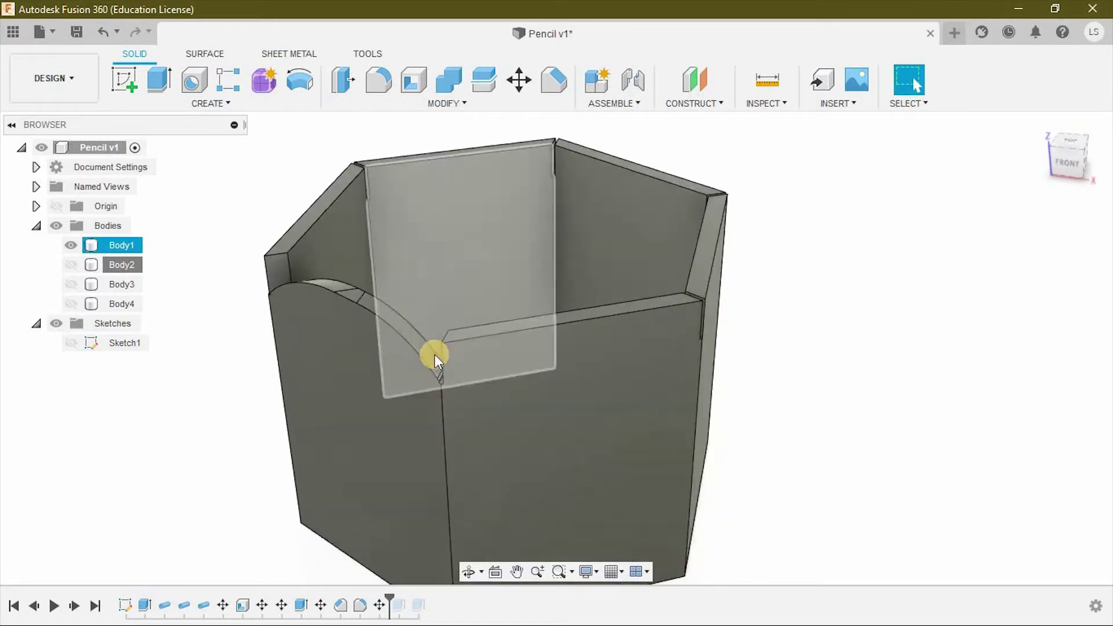
pyautogui.scroll(2, 447, 330)
pyautogui.click(773, 288)
pyautogui.click(553, 80)
pyautogui.moveTo(452, 328)
pyautogui.mouseDown()
pyautogui.moveTo(474, 347)
pyautogui.moveTo(460, 336)
pyautogui.mouseUp()
pyautogui.moveTo(460, 336)
pyautogui.keyDown('shift'); pyautogui.mouseDown(button='middle')
pyautogui.moveTo(639, 313)
pyautogui.moveTo(455, 368)
pyautogui.moveTo(348, 307)
pyautogui.mouseUp(button='middle'); pyautogui.keyUp('shift')
# Add the remaining rim edges and apply the 10 mm chamfer to all ten
pyautogui.click(412, 313)
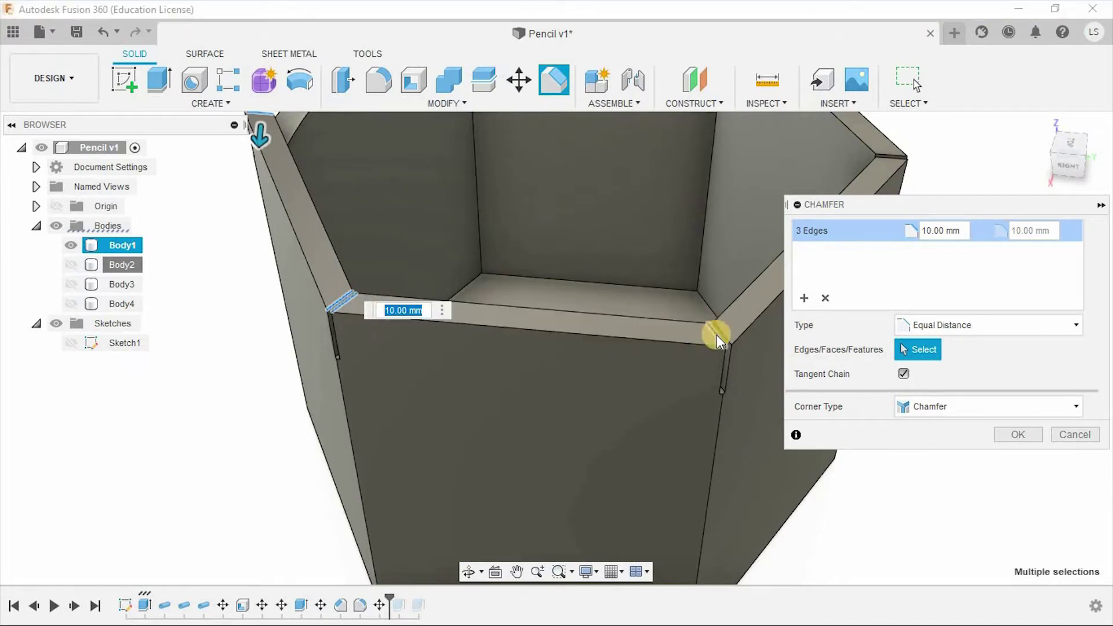
pyautogui.keyDown('shift'); pyautogui.moveTo(713, 333); pyautogui.dragTo(437, 350, button='middle'); pyautogui.keyUp('shift')
pyautogui.click(437, 350)
pyautogui.click(647, 174)
pyautogui.click(614, 145)
pyautogui.moveTo(614, 145)
pyautogui.keyDown('shift'); pyautogui.mouseDown(button='middle')
pyautogui.moveTo(556, 323)
pyautogui.moveTo(320, 353)
pyautogui.mouseUp(button='middle'); pyautogui.keyUp('shift')
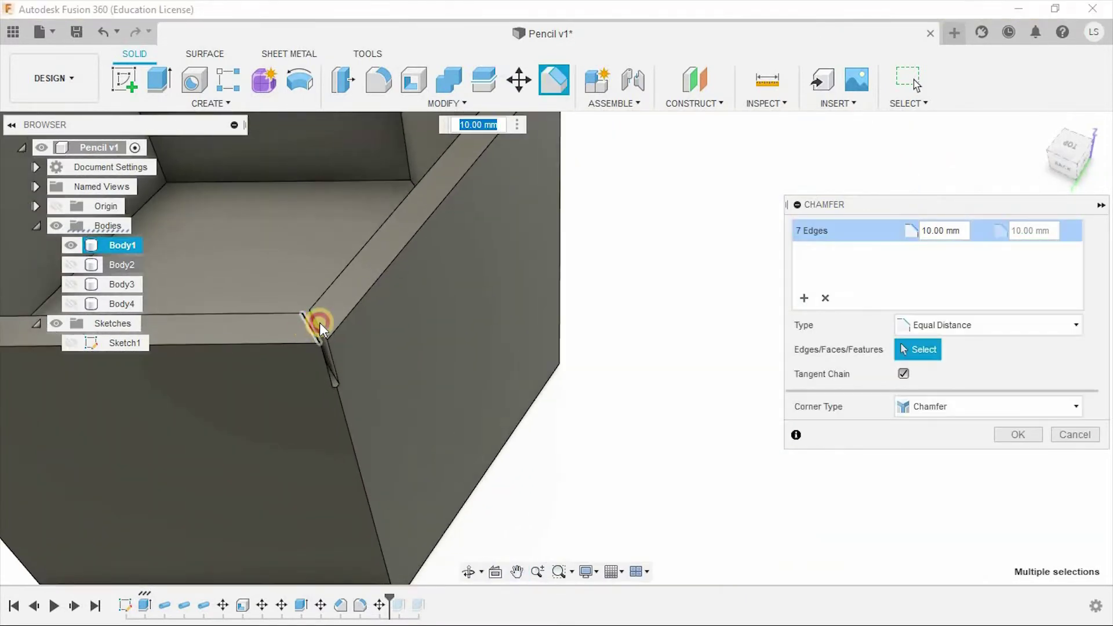
pyautogui.click(315, 318)
pyautogui.moveTo(539, 316)
pyautogui.keyDown('shift'); pyautogui.mouseDown(button='middle')
pyautogui.moveTo(509, 236)
pyautogui.moveTo(573, 340)
pyautogui.moveTo(663, 380)
pyautogui.mouseUp(button='middle'); pyautogui.keyUp('shift')
pyautogui.click(509, 236)
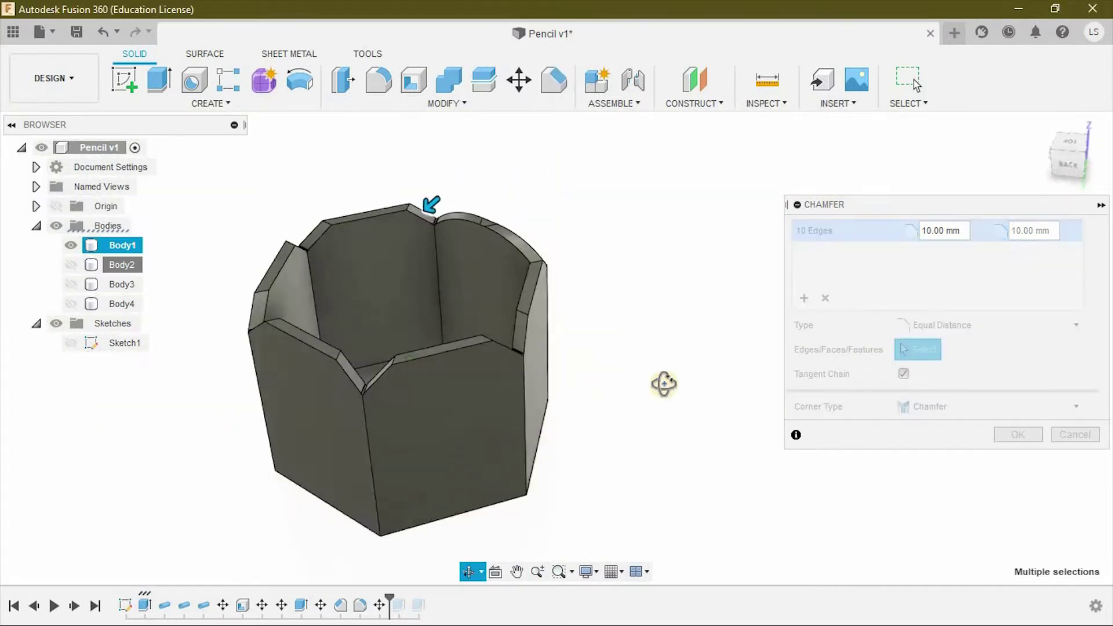
pyautogui.click(1003, 434)
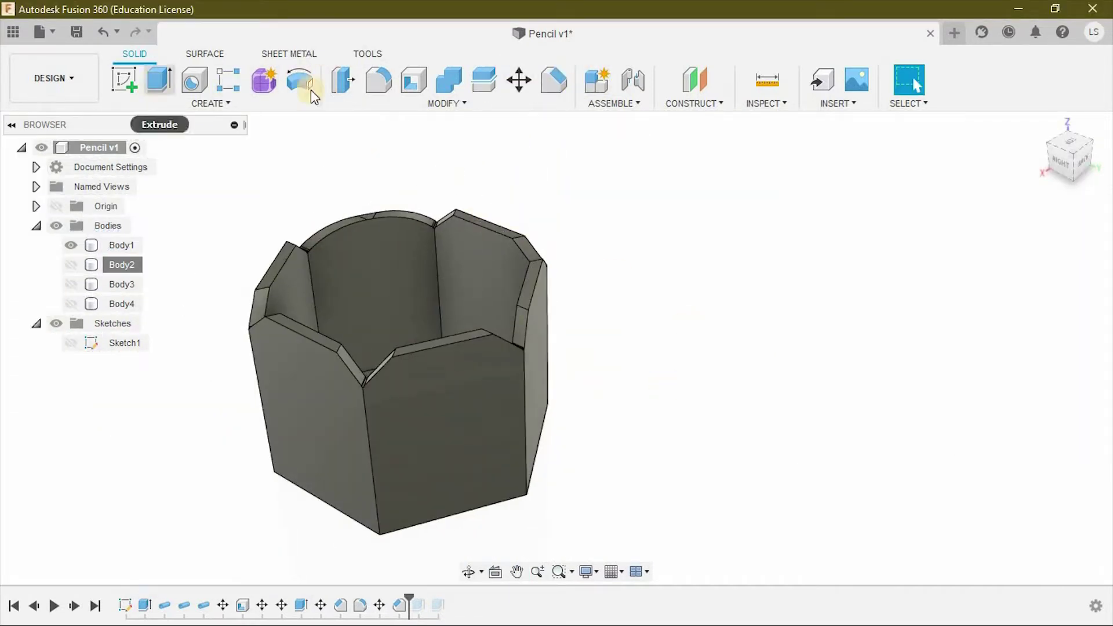
# Start a 34 mm fillet on the first two wall rim edges
pyautogui.press('f')
pyautogui.scroll(2, 342, 281)
pyautogui.click(548, 364)
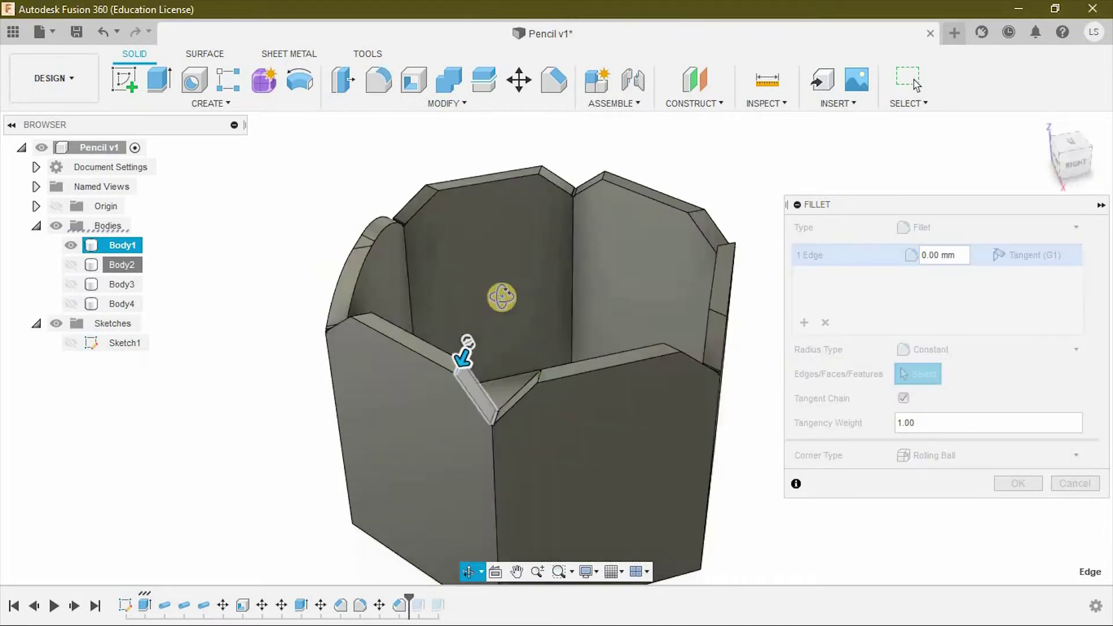
pyautogui.scroll(2, 548, 359)
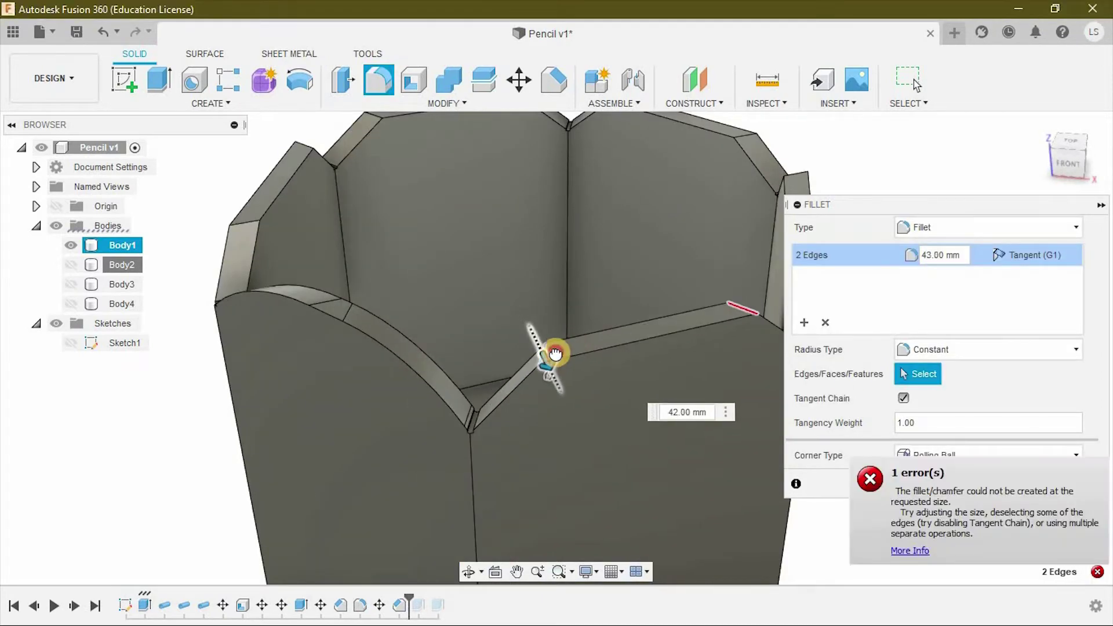
pyautogui.keyDown('shift'); pyautogui.moveTo(385, 356); pyautogui.dragTo(462, 353, button='middle'); pyautogui.keyUp('shift')
pyautogui.click(521, 190)
# Add the remaining wall rim edges and apply the 34 mm fillet
pyautogui.keyDown('shift'); pyautogui.moveTo(577, 373); pyautogui.dragTo(402, 264, button='middle'); pyautogui.keyUp('shift')
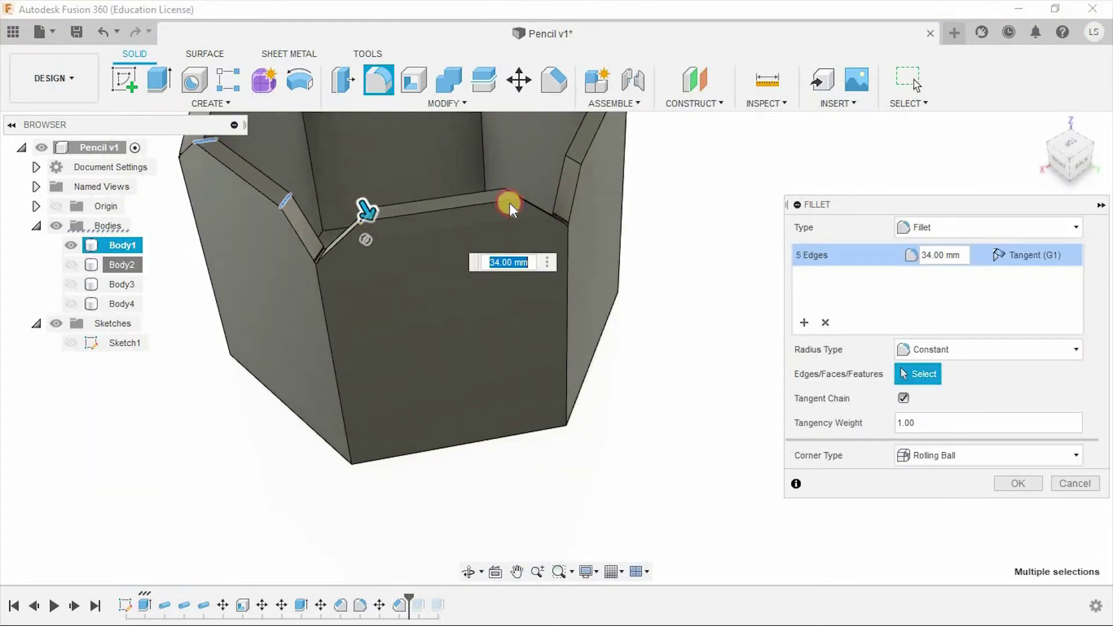
pyautogui.click(597, 348)
pyautogui.moveTo(633, 203)
pyautogui.keyDown('shift'); pyautogui.mouseDown(button='middle')
pyautogui.moveTo(597, 348)
pyautogui.moveTo(398, 355)
pyautogui.mouseUp(button='middle'); pyautogui.keyUp('shift')
pyautogui.click(565, 297)
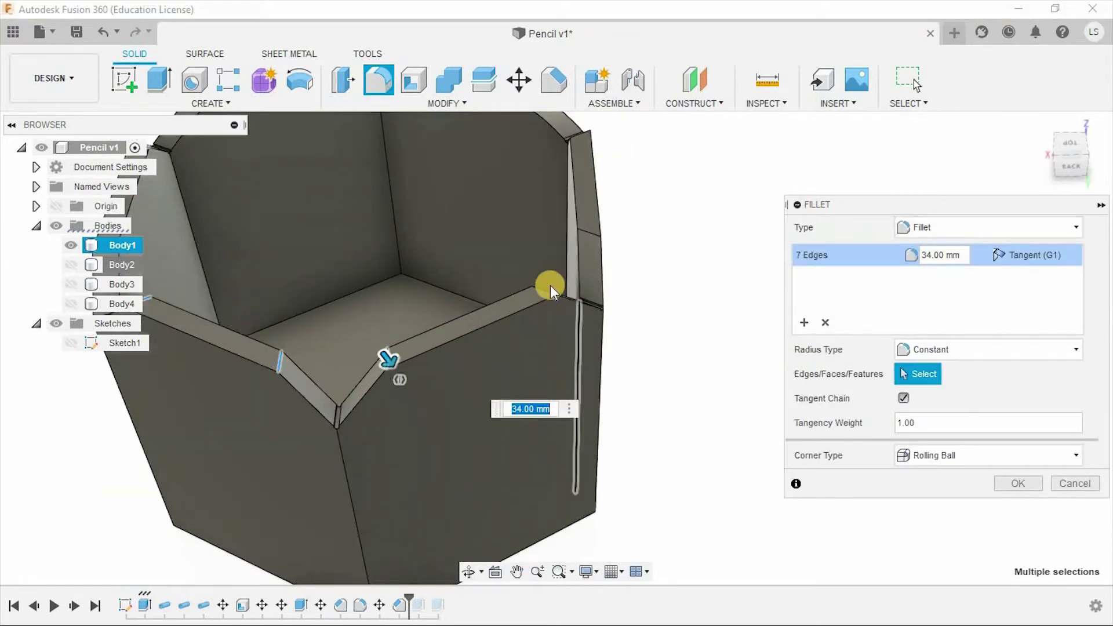
pyautogui.moveTo(694, 280)
pyautogui.keyDown('shift'); pyautogui.mouseDown(button='middle')
pyautogui.moveTo(541, 284)
pyautogui.moveTo(312, 371)
pyautogui.mouseUp(button='middle'); pyautogui.keyUp('shift')
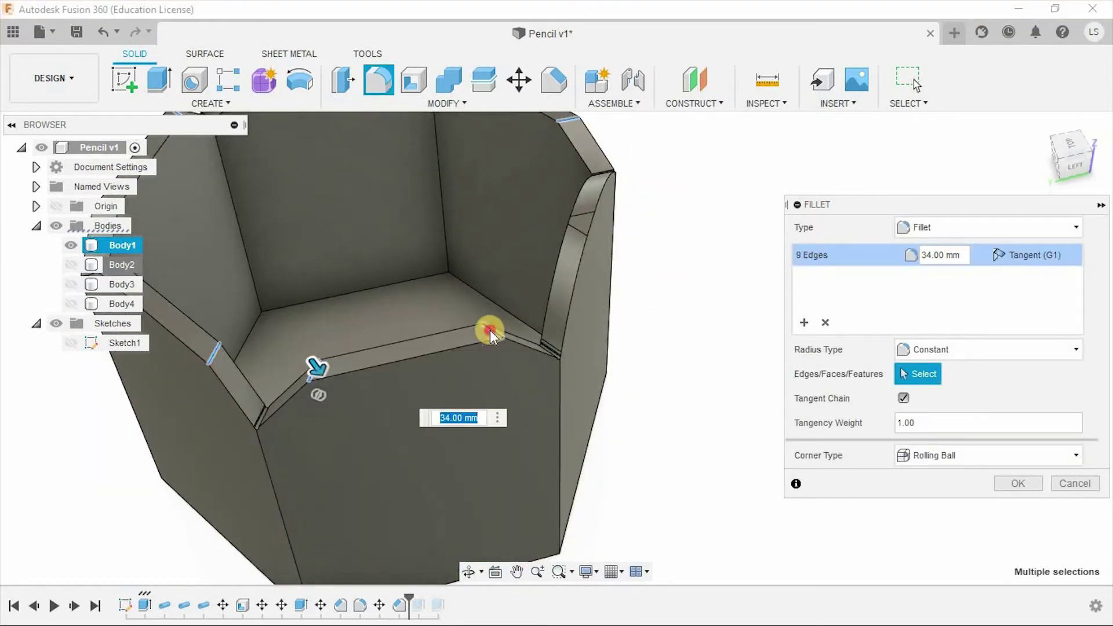
pyautogui.scroll(-5, 597, 460)
pyautogui.moveTo(597, 460)
pyautogui.keyDown('shift'); pyautogui.mouseDown(button='middle')
pyautogui.moveTo(676, 403)
pyautogui.moveTo(744, 441)
pyautogui.moveTo(728, 428)
pyautogui.mouseUp(button='middle'); pyautogui.keyUp('shift')
pyautogui.click(1018, 482)
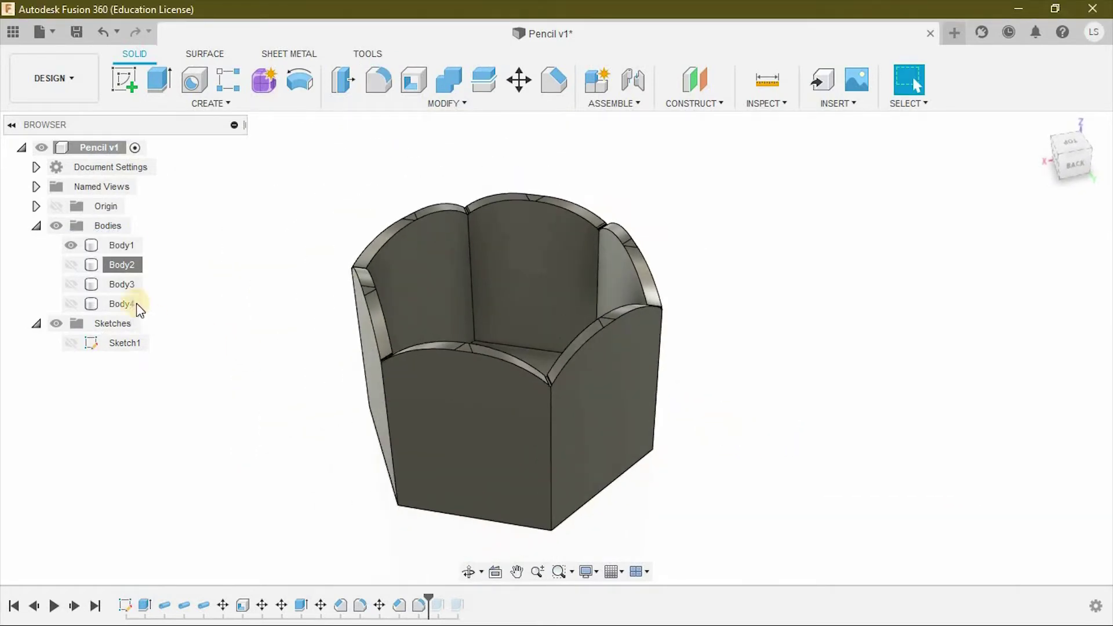
pyautogui.keyDown('shift'); pyautogui.moveTo(297, 389); pyautogui.dragTo(312, 447, button='middle'); pyautogui.keyUp('shift')
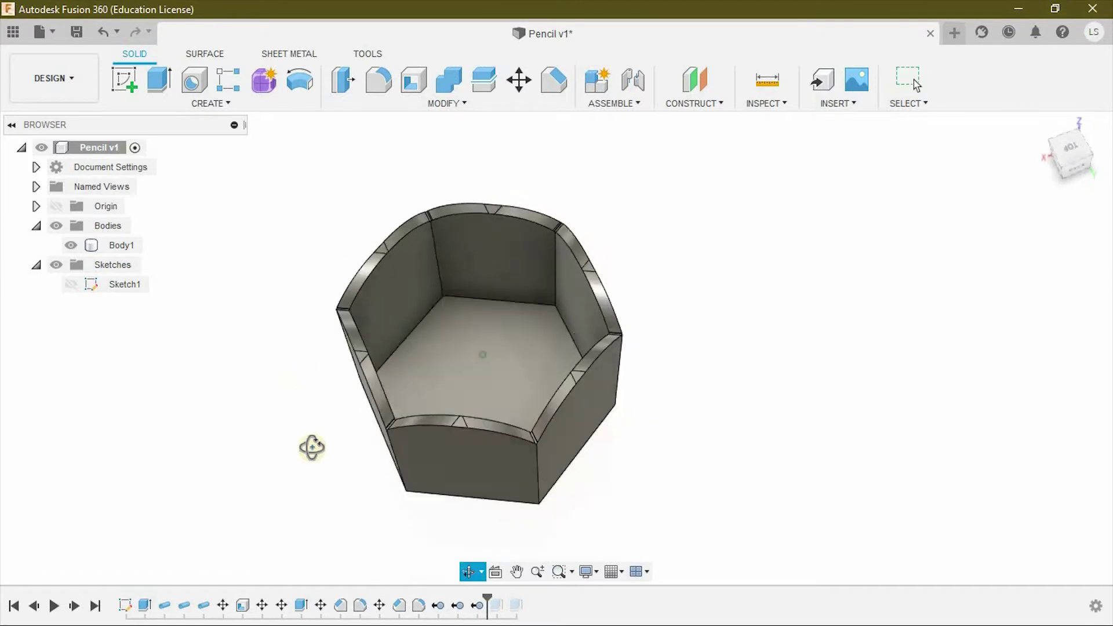
# Draw an inscribed hexagon and hide the earlier hexagon sketch
pyautogui.keyDown('shift'); pyautogui.moveTo(309, 389); pyautogui.dragTo(304, 399, button='middle'); pyautogui.keyUp('shift')
pyautogui.moveTo(376, 277)
pyautogui.keyDown('shift'); pyautogui.mouseDown(button='middle')
pyautogui.moveTo(290, 442)
pyautogui.moveTo(300, 447)
pyautogui.moveTo(300, 360)
pyautogui.mouseUp(button='middle'); pyautogui.keyUp('shift')
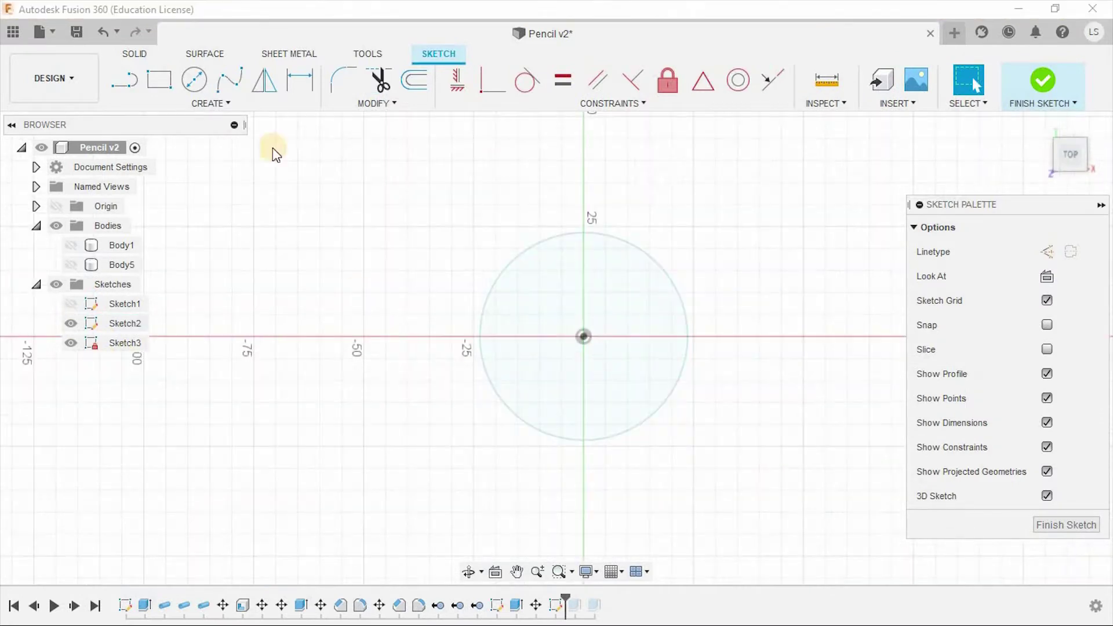
pyautogui.click(413, 276)
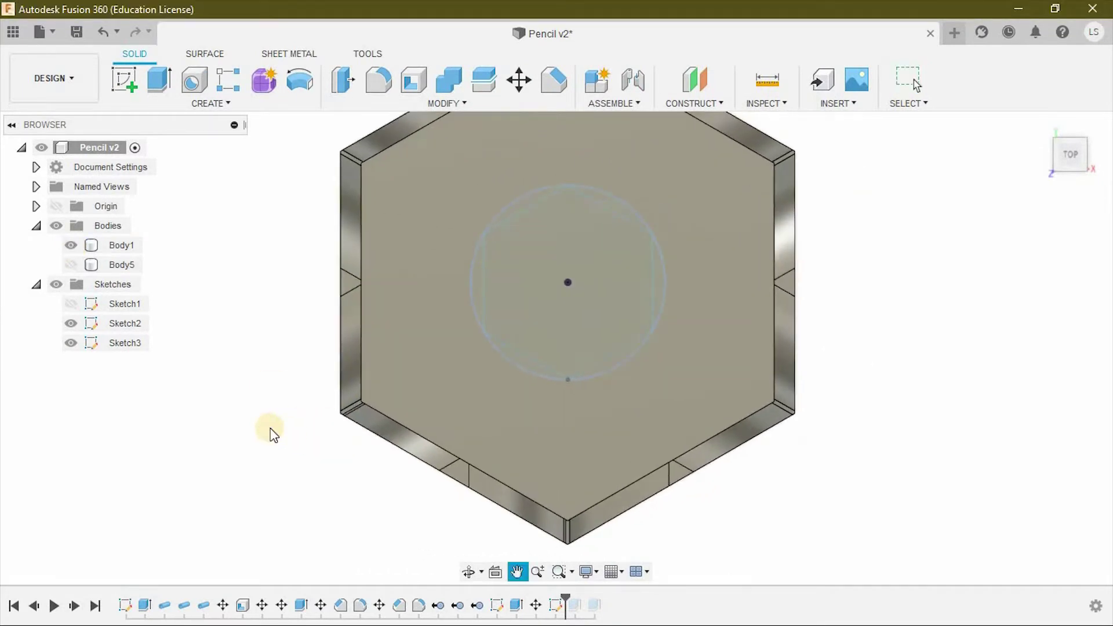
pyautogui.keyDown('shift'); pyautogui.moveTo(268, 427); pyautogui.dragTo(288, 377, button='middle'); pyautogui.keyUp('shift')
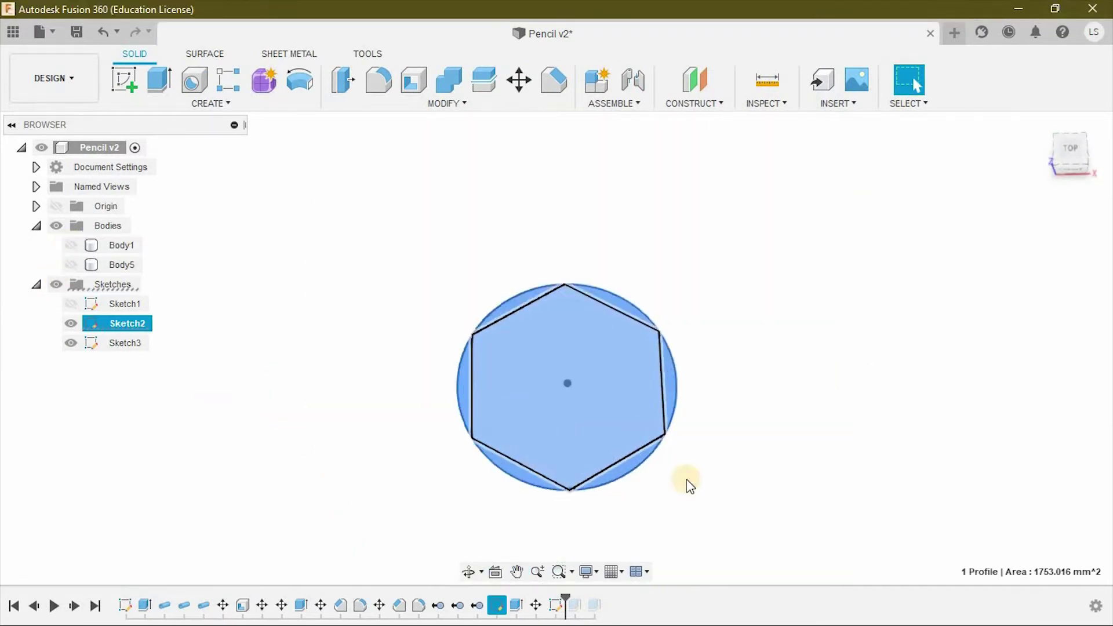
pyautogui.click(564, 453)
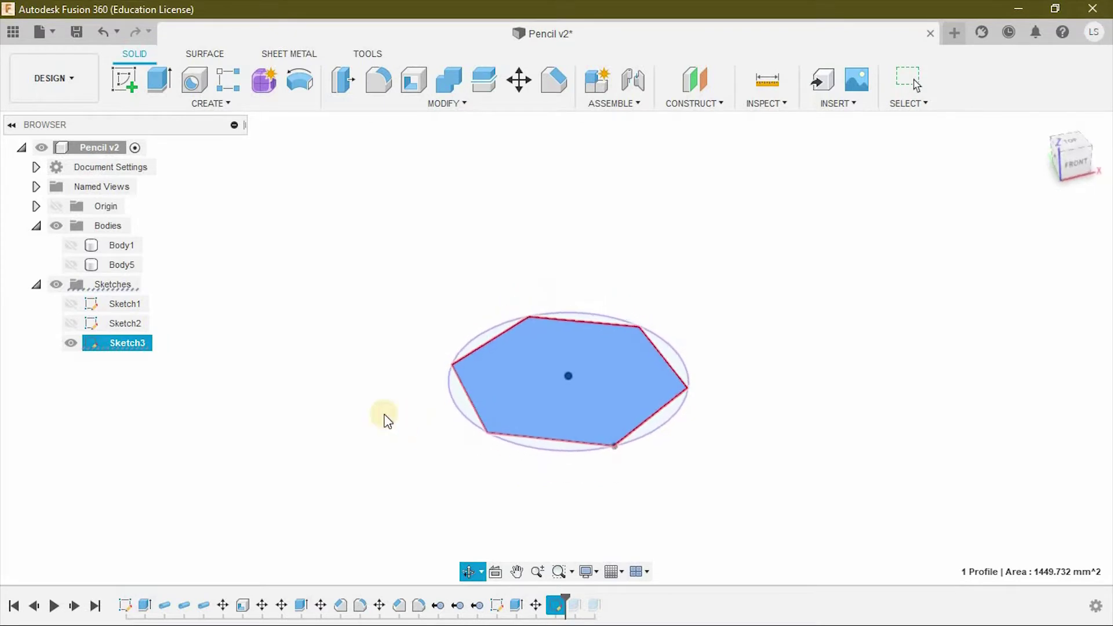
# Extrude the hexagon into a thin plate, raise it 110 mm, and reshow the holder
pyautogui.press('e')
pyautogui.press('Return')
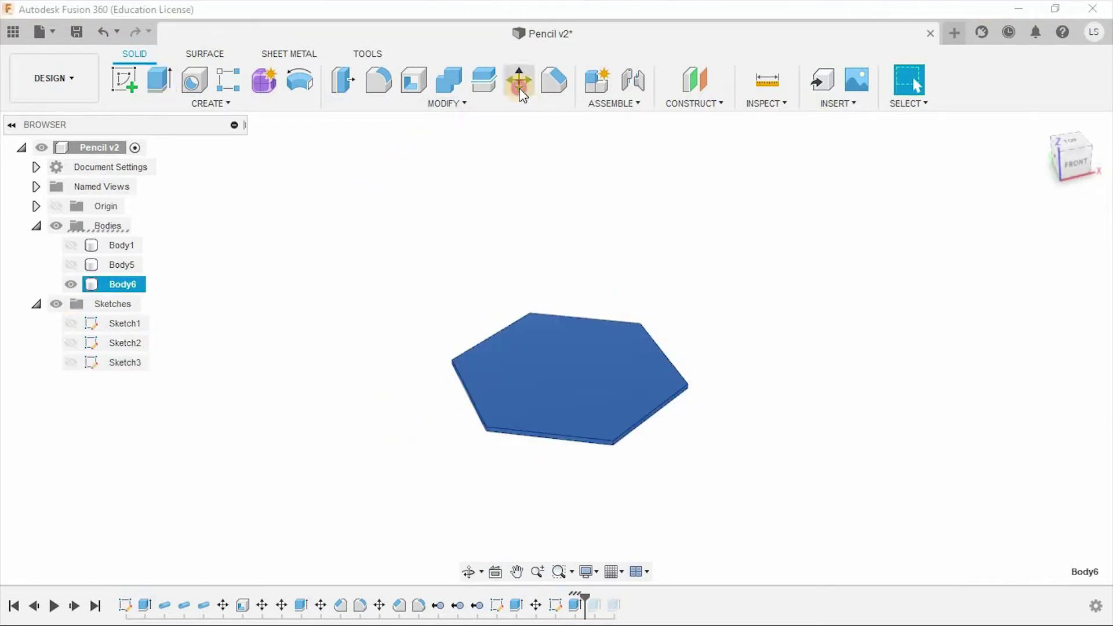
pyautogui.click(520, 91)
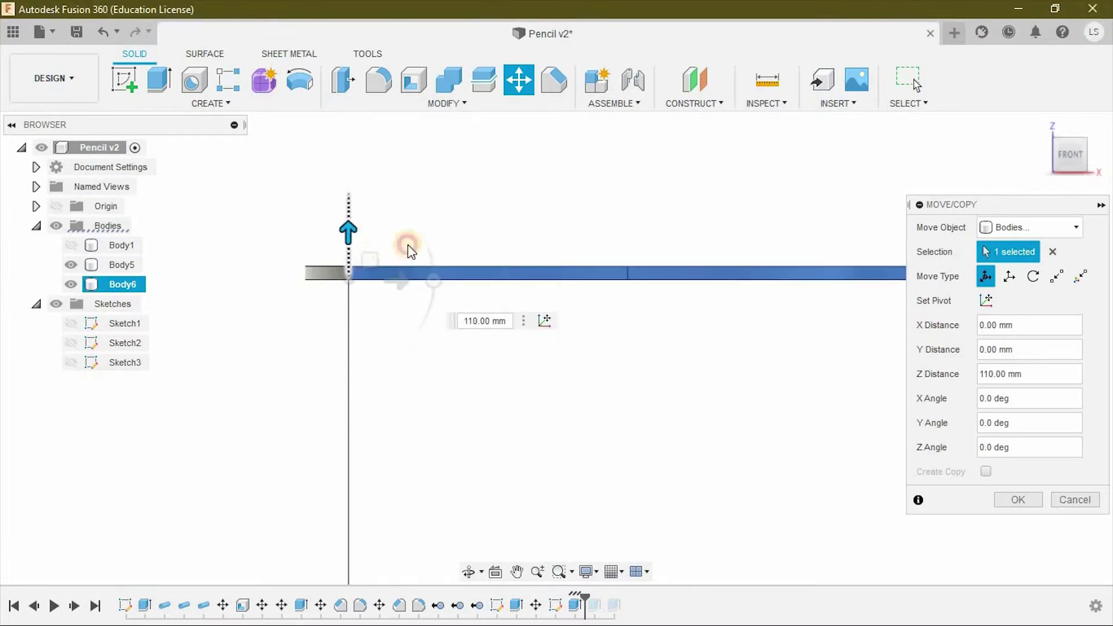
pyautogui.press('Return')
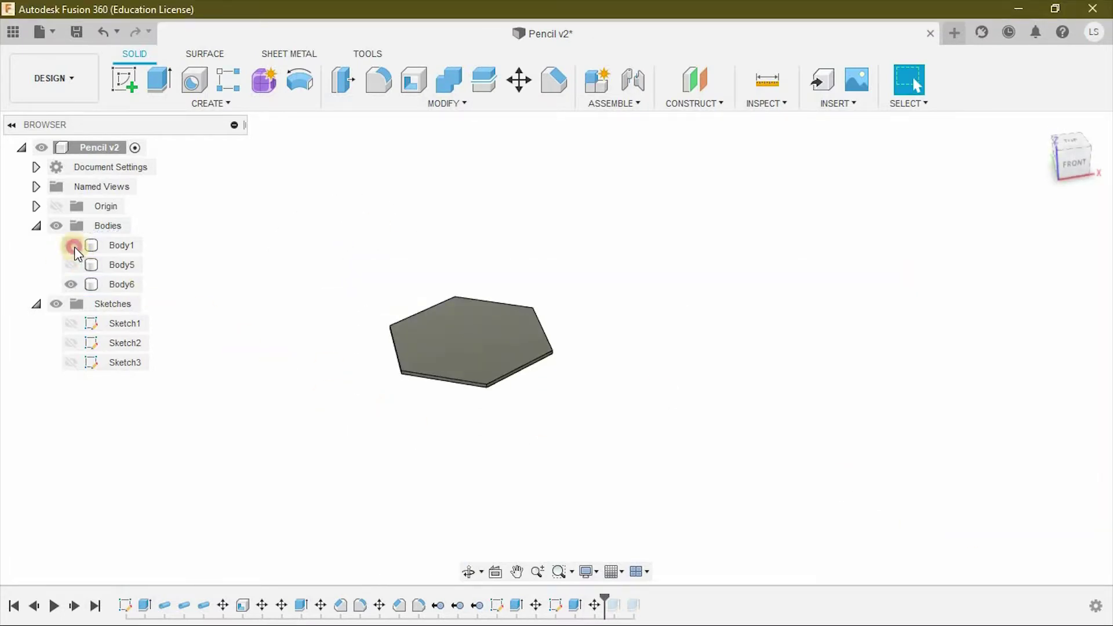
pyautogui.click(74, 247)
pyautogui.scroll(5, 663, 435)
# Shift the first small rim notch face by 0.5 mm
pyautogui.click(663, 439)
pyautogui.scroll(2, 663, 439)
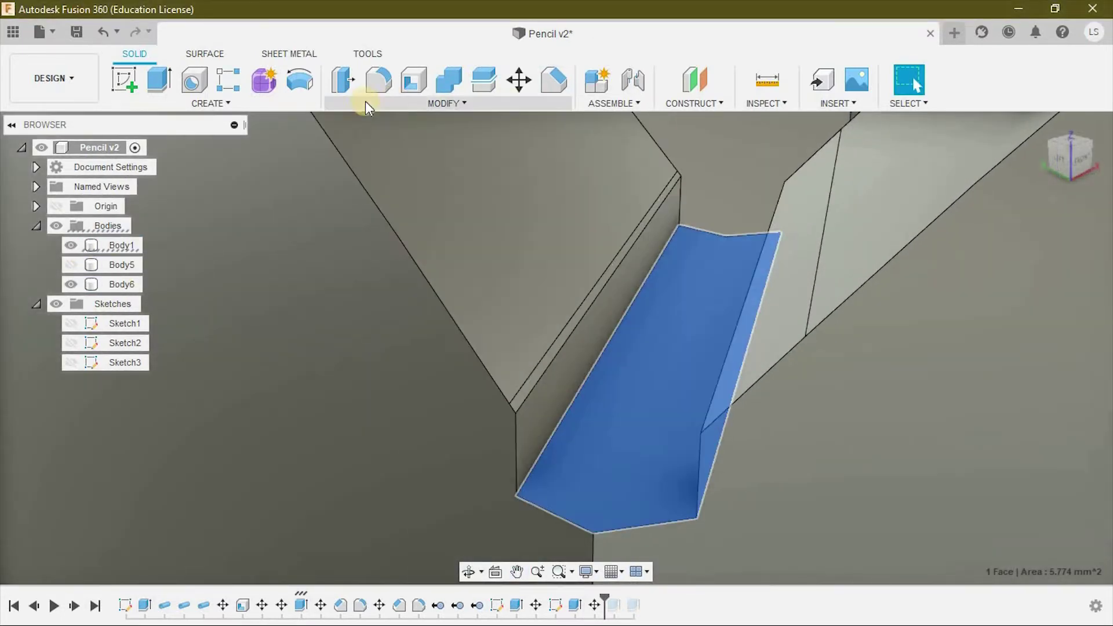
pyautogui.click(522, 81)
pyautogui.moveTo(665, 385); pyautogui.dragTo(666, 319)
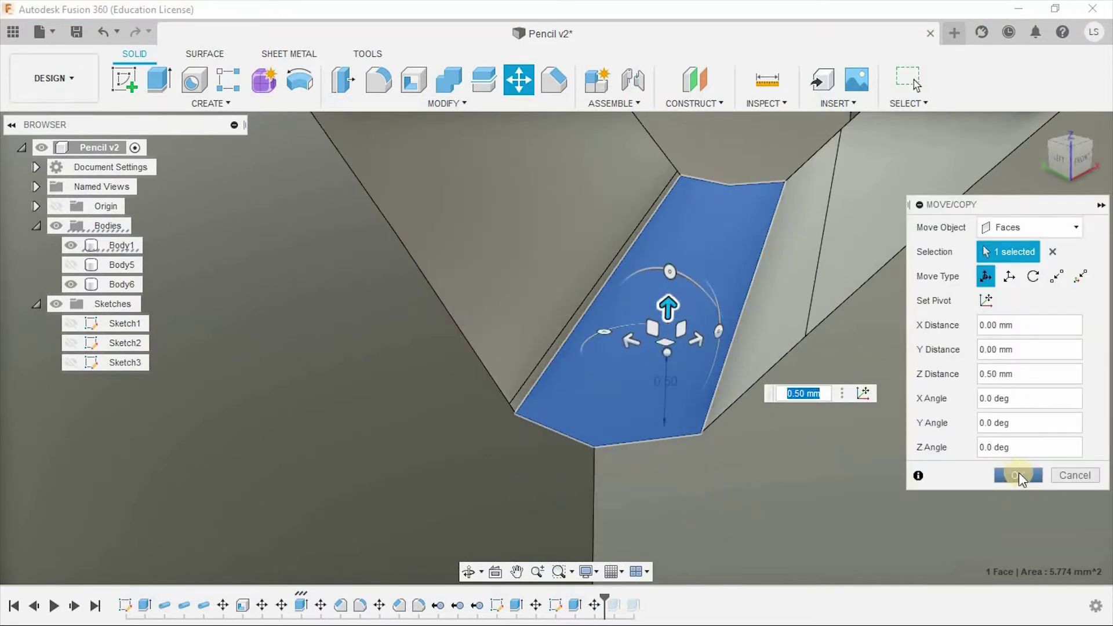
pyautogui.click(1014, 472)
pyautogui.scroll(-3, 712, 365)
pyautogui.scroll(-2, 778, 410)
pyautogui.scroll(-3, 720, 391)
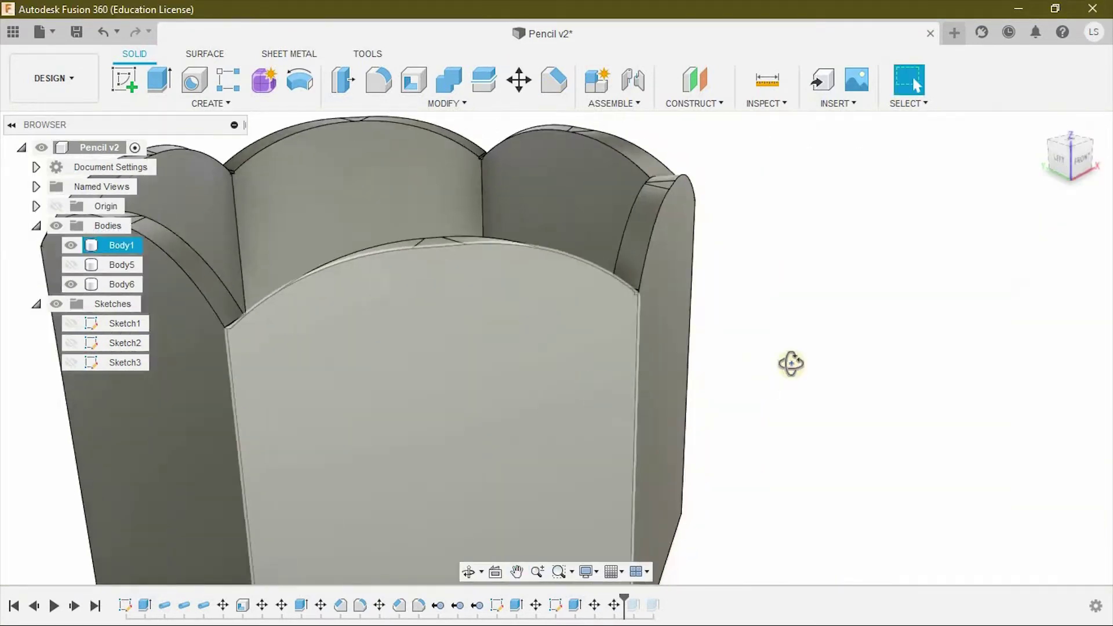
pyautogui.scroll(3, 472, 272)
pyautogui.scroll(3, 472, 273)
pyautogui.scroll(2, 430, 263)
# Try moving another notch face, then cancel the move
pyautogui.click(431, 270)
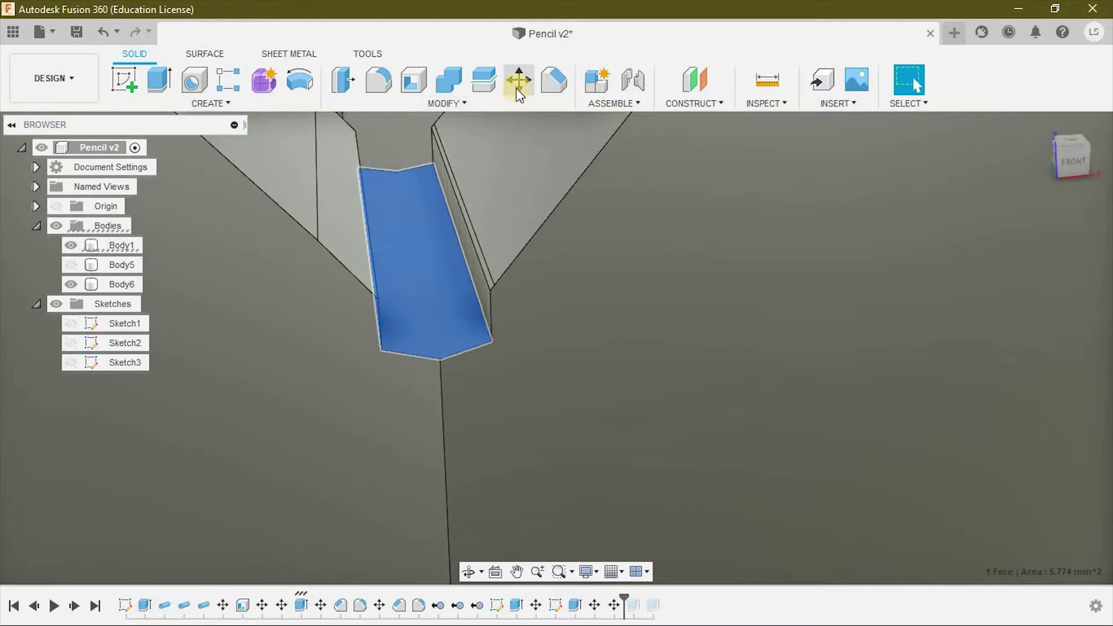
pyautogui.click(517, 84)
pyautogui.moveTo(429, 261); pyautogui.dragTo(438, 187)
pyautogui.moveTo(441, 283)
pyautogui.keyDown('shift'); pyautogui.mouseDown(button='middle')
pyautogui.moveTo(431, 257)
pyautogui.moveTo(750, 369)
pyautogui.mouseUp(button='middle'); pyautogui.keyUp('shift')
pyautogui.keyDown('shift'); pyautogui.moveTo(967, 480); pyautogui.dragTo(754, 374, button='middle'); pyautogui.keyUp('shift')
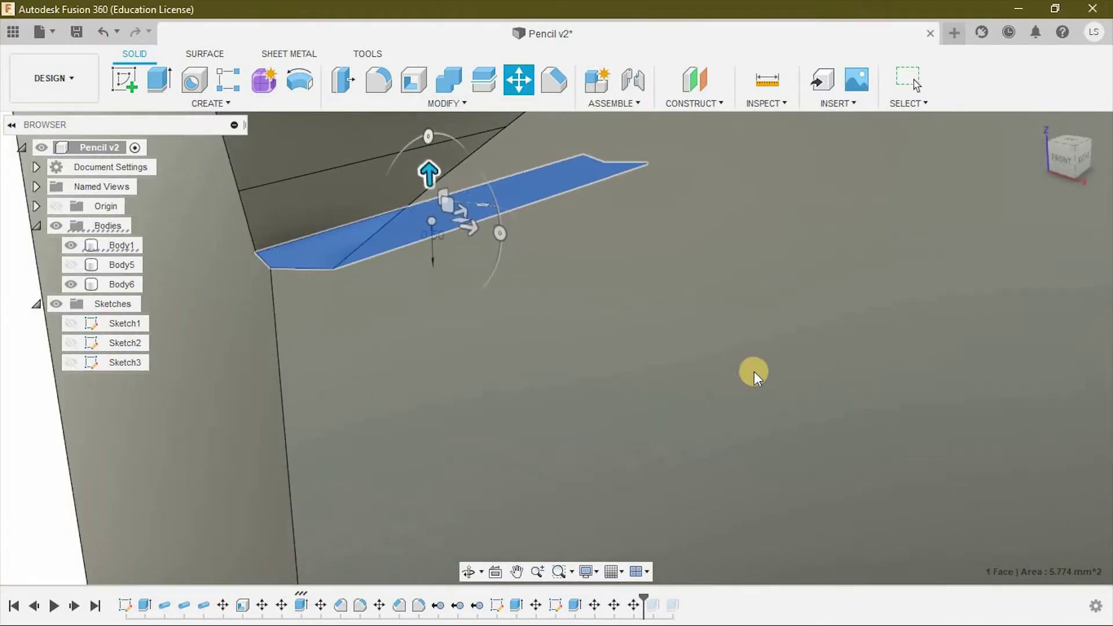
pyautogui.press('Escape')
# Select the corner notch faces and move all four by 0.5 mm
pyautogui.moveTo(699, 318)
pyautogui.keyDown('shift'); pyautogui.mouseDown(button='middle')
pyautogui.moveTo(532, 355)
pyautogui.moveTo(239, 303)
pyautogui.moveTo(636, 387)
pyautogui.mouseUp(button='middle'); pyautogui.keyUp('shift')
pyautogui.scroll(5, 626, 351)
pyautogui.moveTo(649, 346)
pyautogui.keyDown('shift'); pyautogui.mouseDown(button='middle')
pyautogui.moveTo(777, 328)
pyautogui.moveTo(707, 294)
pyautogui.moveTo(555, 336)
pyautogui.moveTo(658, 318)
pyautogui.moveTo(832, 166)
pyautogui.moveTo(841, 278)
pyautogui.moveTo(346, 350)
pyautogui.moveTo(682, 342)
pyautogui.moveTo(676, 318)
pyautogui.moveTo(633, 380)
pyautogui.moveTo(810, 273)
pyautogui.moveTo(806, 255)
pyautogui.mouseUp(button='middle'); pyautogui.keyUp('shift')
pyautogui.keyDown('shift'); pyautogui.click(827, 179); pyautogui.keyUp('shift')
pyautogui.click(520, 81)
pyautogui.moveTo(598, 296)
pyautogui.keyDown('shift'); pyautogui.mouseDown(button='middle')
pyautogui.moveTo(597, 174)
pyautogui.moveTo(574, 219)
pyautogui.mouseUp(button='middle'); pyautogui.keyUp('shift')
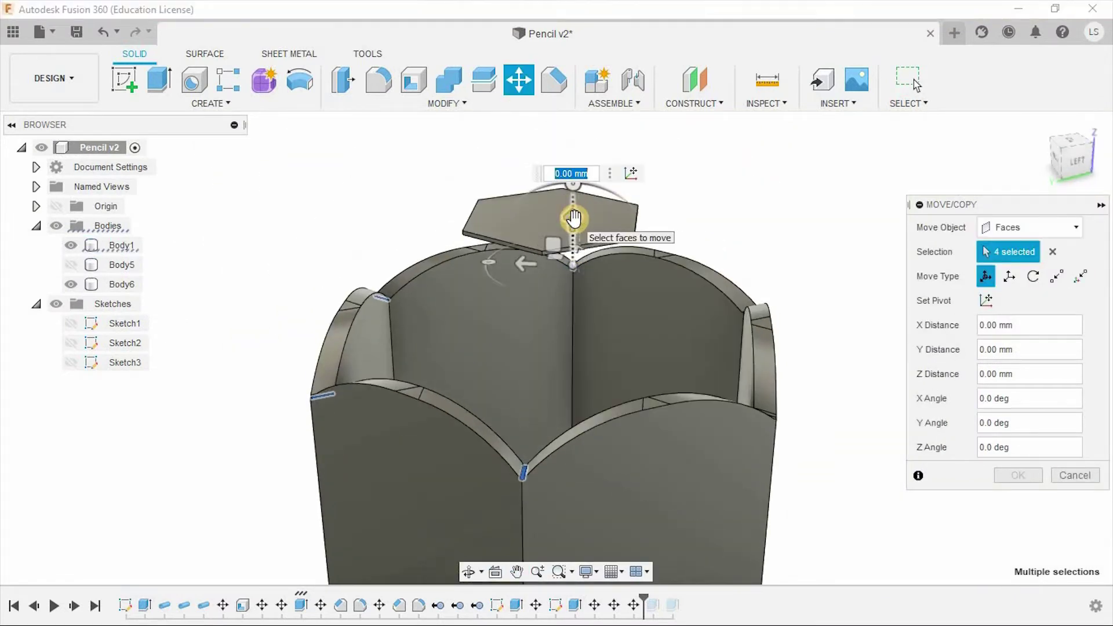
pyautogui.press('Return')
pyautogui.moveTo(574, 219)
pyautogui.keyDown('shift'); pyautogui.mouseDown(button='middle')
pyautogui.moveTo(661, 300)
pyautogui.moveTo(467, 258)
pyautogui.mouseUp(button='middle'); pyautogui.keyUp('shift')
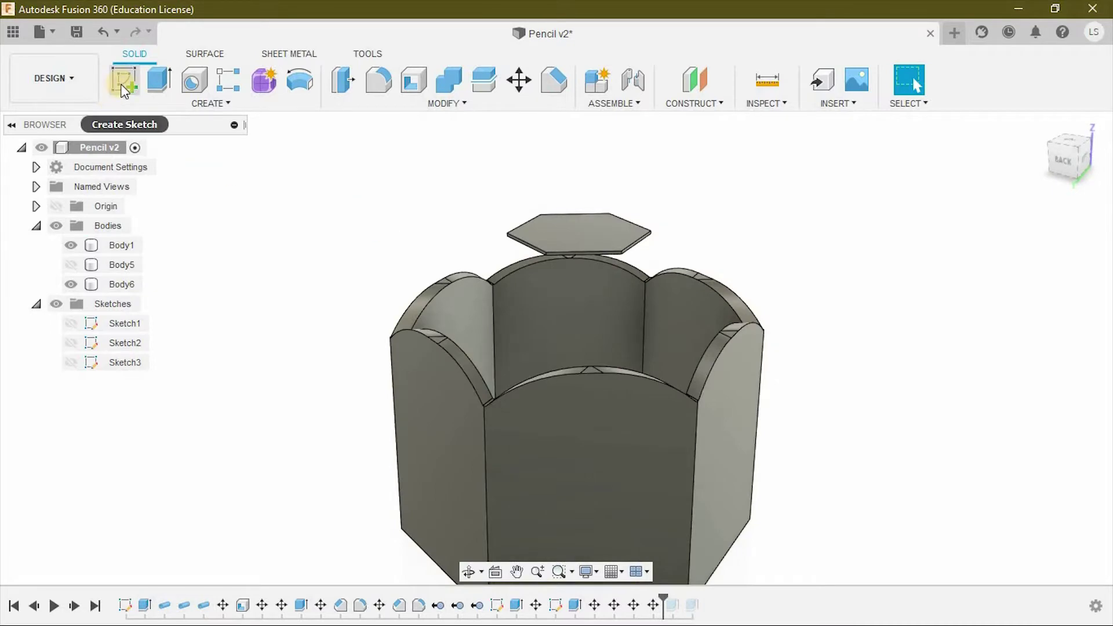
# Start a new 3D sketch on a pencil-top face, briefly hiding the holder body to pick it
pyautogui.click(123, 87)
pyautogui.click(70, 247)
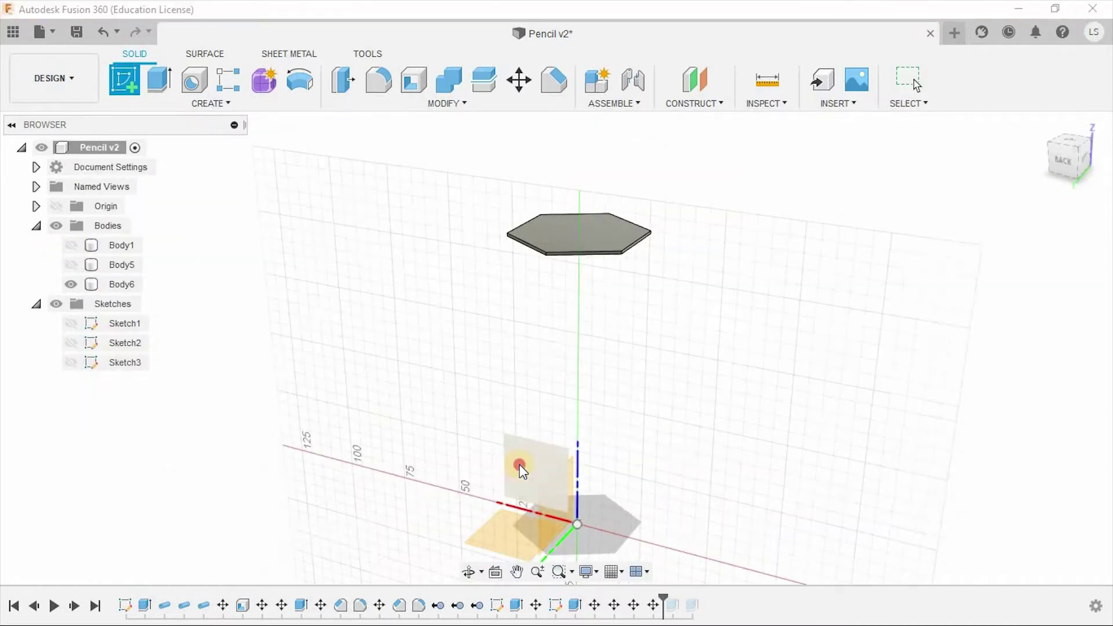
pyautogui.click(523, 462)
pyautogui.click(70, 245)
pyautogui.click(123, 81)
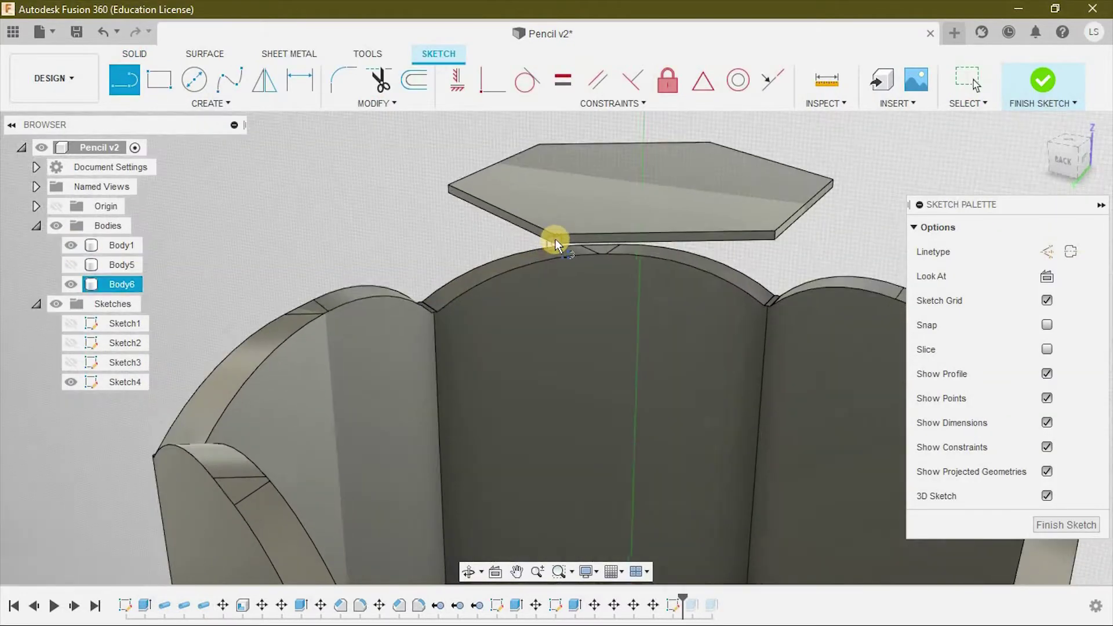
pyautogui.scroll(3, 554, 235)
pyautogui.scroll(-2, 565, 246)
pyautogui.scroll(-5, 542, 238)
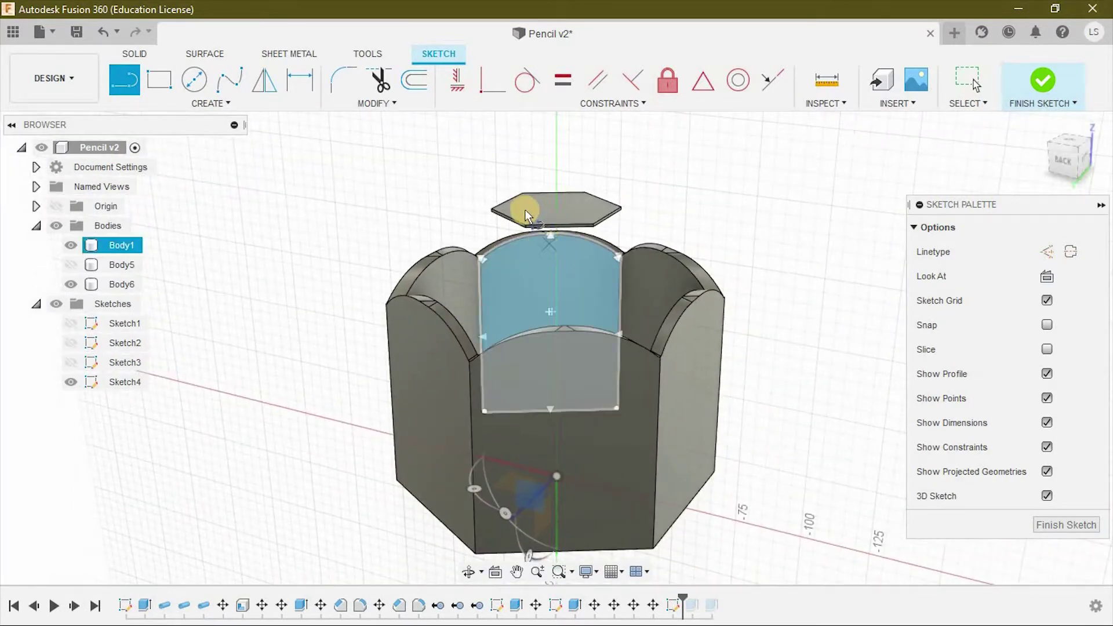
pyautogui.scroll(5, 519, 210)
pyautogui.press('Escape')
pyautogui.keyDown('shift'); pyautogui.moveTo(463, 307); pyautogui.dragTo(452, 433, button='middle'); pyautogui.keyUp('shift')
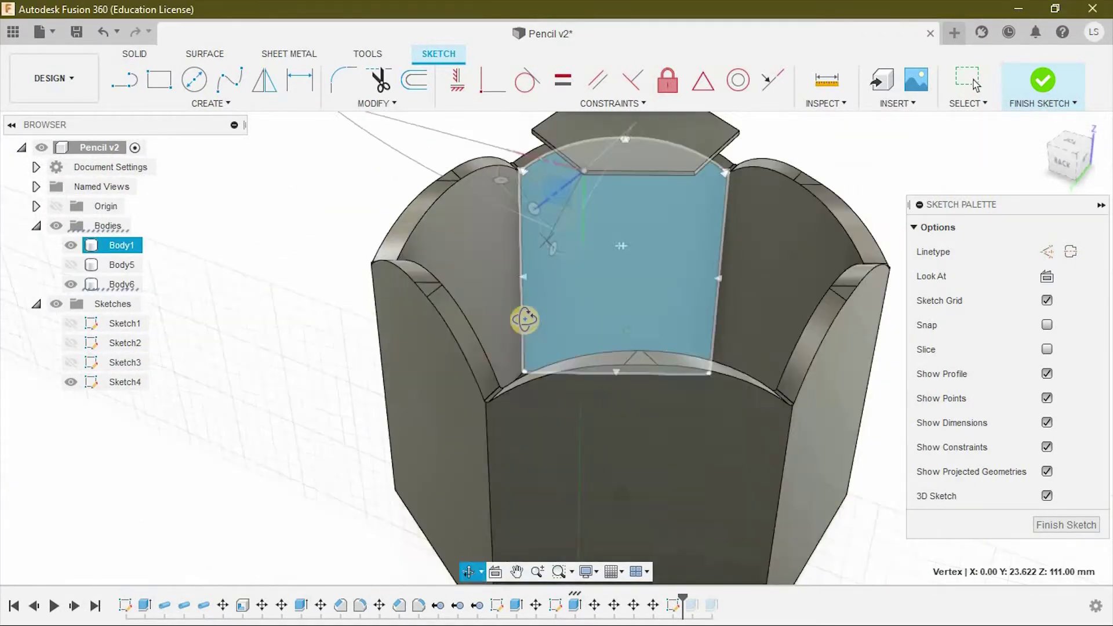
# Draw a sketch line from a hexagon corner down to a wall corner vertex
pyautogui.press('l')
pyautogui.scroll(5, 436, 479)
pyautogui.scroll(3, 450, 452)
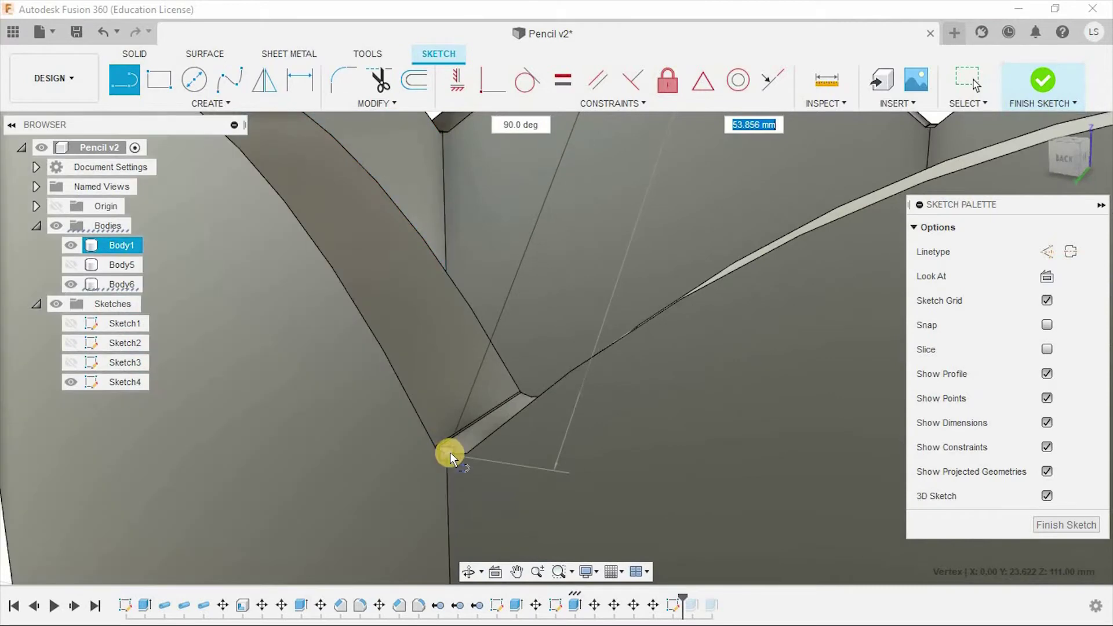
pyautogui.scroll(-5, 446, 440)
pyautogui.keyDown('shift'); pyautogui.moveTo(449, 384); pyautogui.dragTo(719, 335, button='middle'); pyautogui.keyUp('shift')
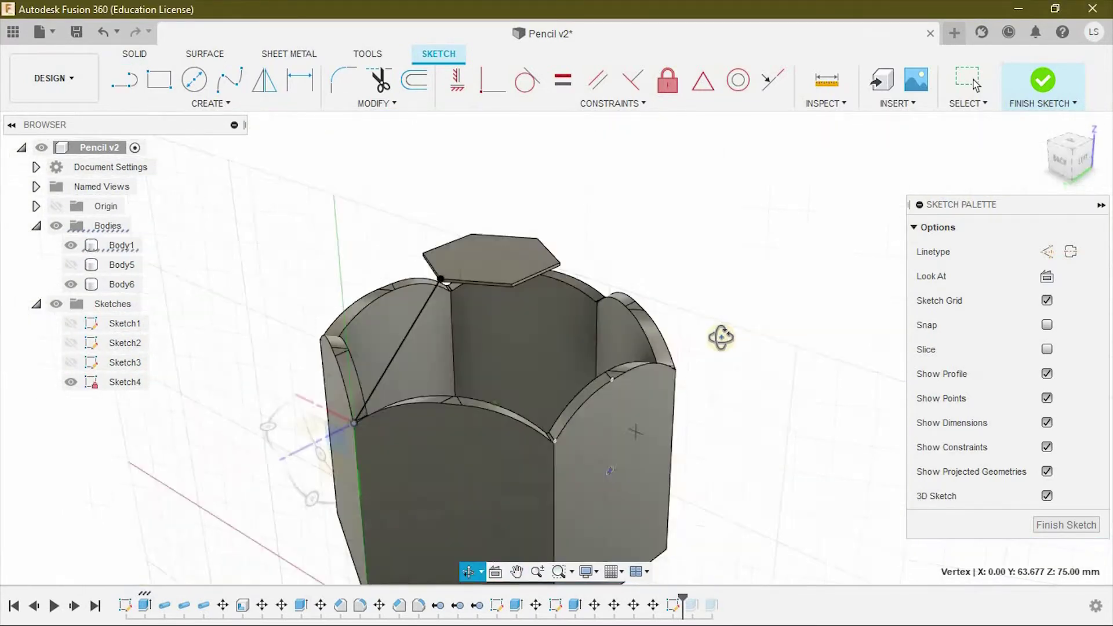
pyautogui.scroll(3, 503, 297)
pyautogui.scroll(3, 502, 297)
pyautogui.click(492, 276)
pyautogui.scroll(-3, 492, 261)
pyautogui.scroll(5, 484, 298)
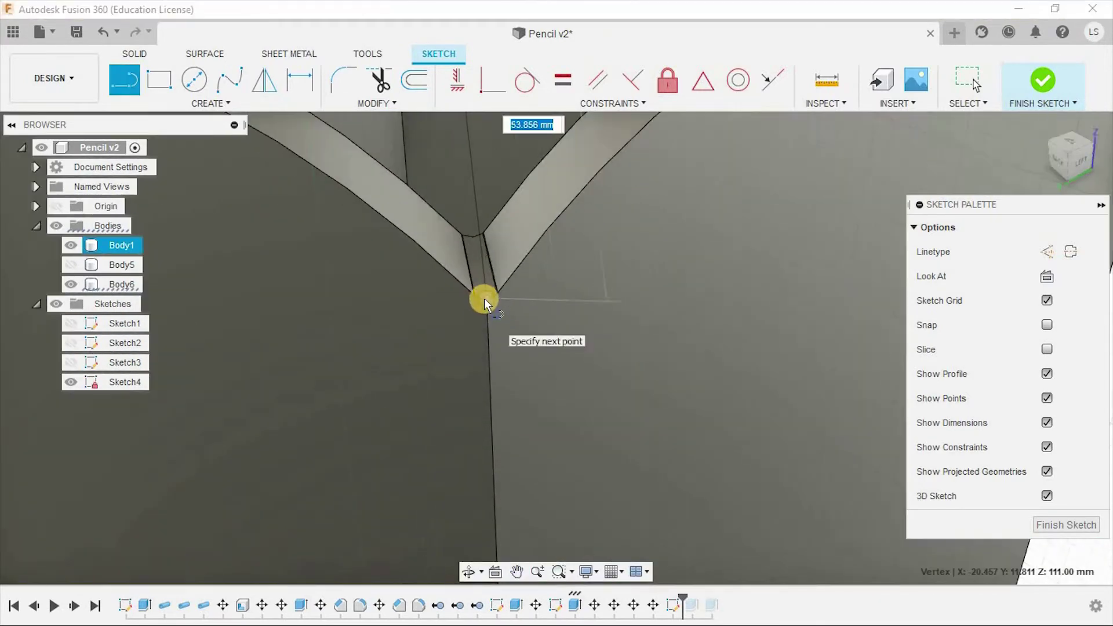
pyautogui.click(489, 297)
pyautogui.scroll(-5, 540, 329)
pyautogui.press('Escape')
# Draw a second line from another hexagon vertex to its wall corner vertex
pyautogui.moveTo(494, 364)
pyautogui.keyDown('shift'); pyautogui.mouseDown(button='middle')
pyautogui.moveTo(647, 377)
pyautogui.moveTo(516, 204)
pyautogui.mouseUp(button='middle'); pyautogui.keyUp('shift')
pyautogui.scroll(5, 452, 219)
pyautogui.press('l')
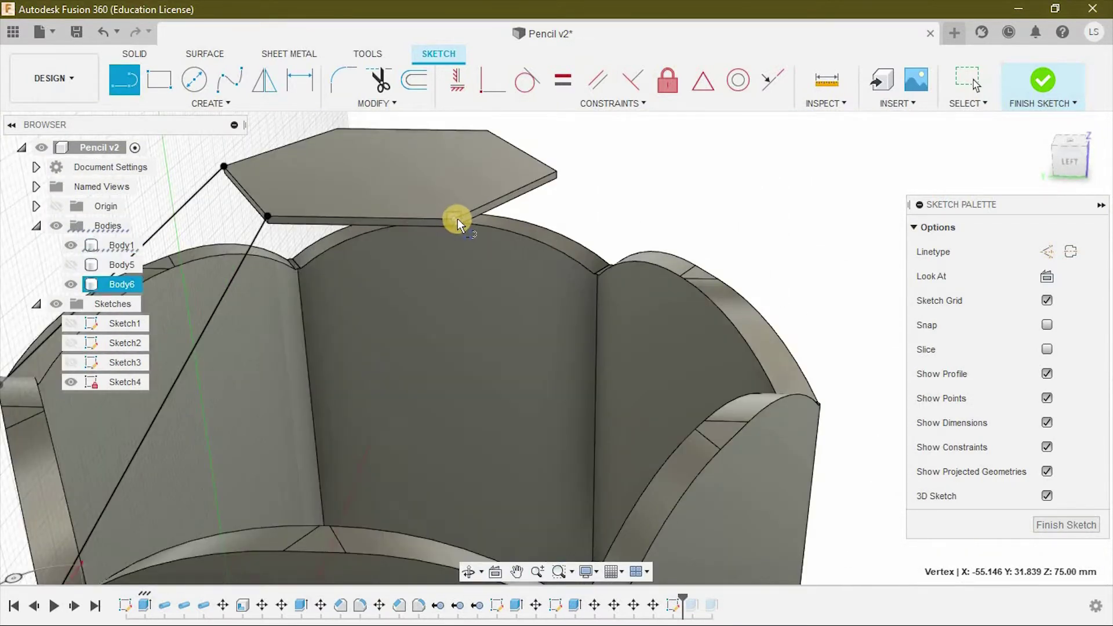
pyautogui.click(457, 219)
pyautogui.scroll(3, 510, 406)
pyautogui.scroll(4, 491, 343)
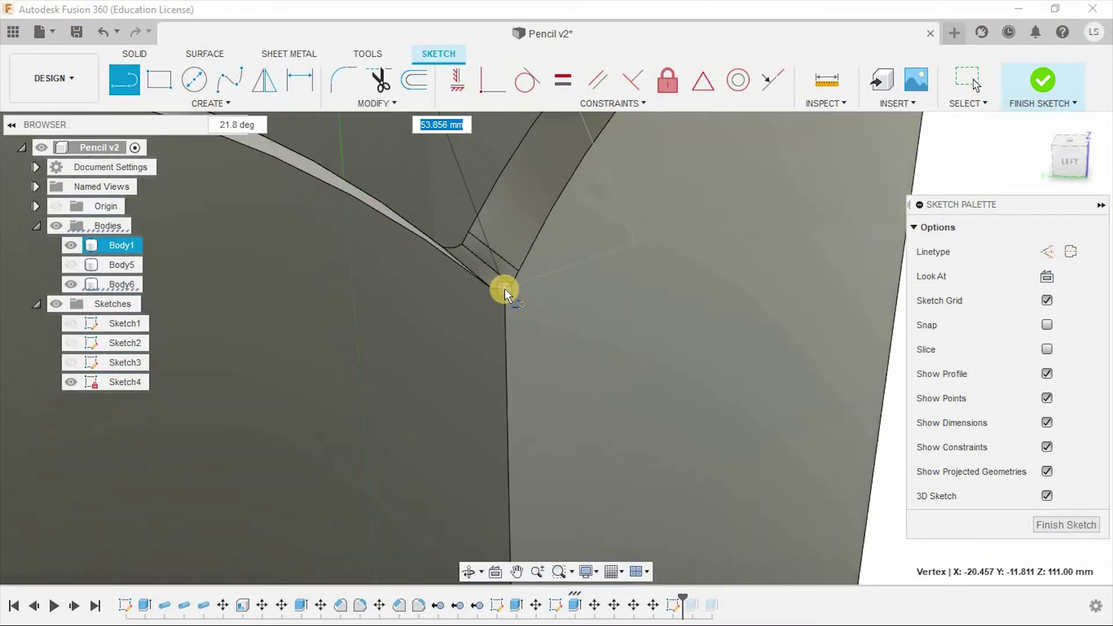
pyautogui.click(505, 288)
pyautogui.scroll(-3, 539, 325)
pyautogui.scroll(-5, 673, 353)
pyautogui.press('Escape')
# Draw a third line joining a hexagon vertex to a wall corner vertex
pyautogui.keyDown('shift'); pyautogui.moveTo(705, 358); pyautogui.dragTo(551, 235, button='middle'); pyautogui.keyUp('shift')
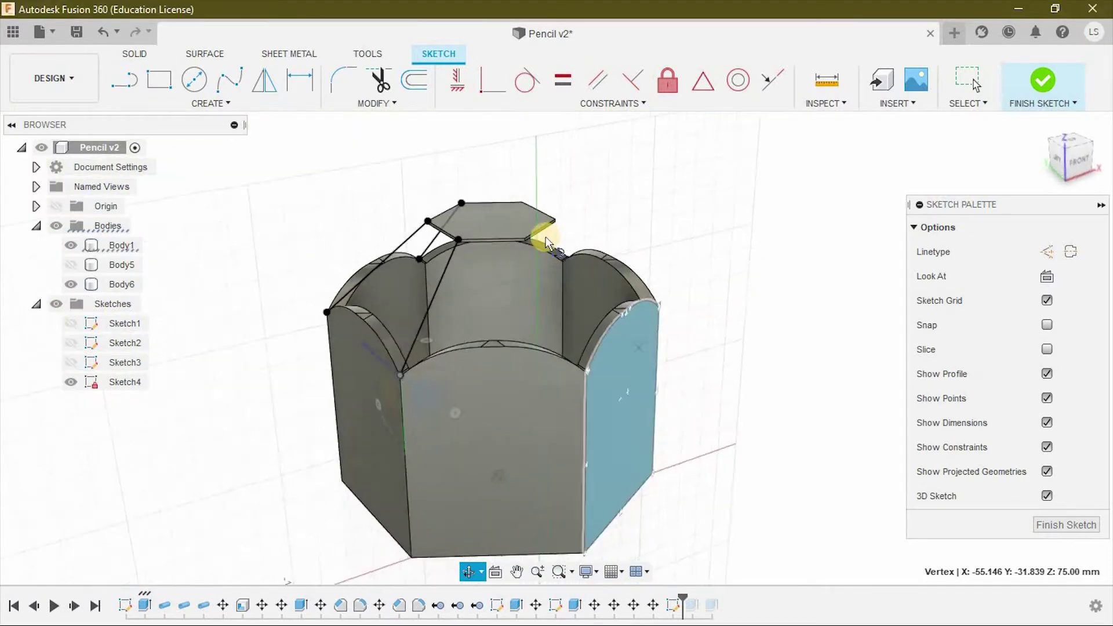
pyautogui.press('l')
pyautogui.scroll(5, 550, 234)
pyautogui.click(491, 231)
pyautogui.scroll(-3, 544, 335)
pyautogui.scroll(5, 555, 353)
pyautogui.click(554, 353)
pyautogui.scroll(-5, 556, 359)
# Draw a fourth line from the hexagon's front vertex to the lower wall corner
pyautogui.moveTo(635, 437)
pyautogui.keyDown('shift'); pyautogui.mouseDown(button='middle')
pyautogui.moveTo(630, 485)
pyautogui.moveTo(621, 449)
pyautogui.mouseUp(button='middle'); pyautogui.keyUp('shift')
pyautogui.scroll(4, 482, 276)
pyautogui.scroll(2, 470, 264)
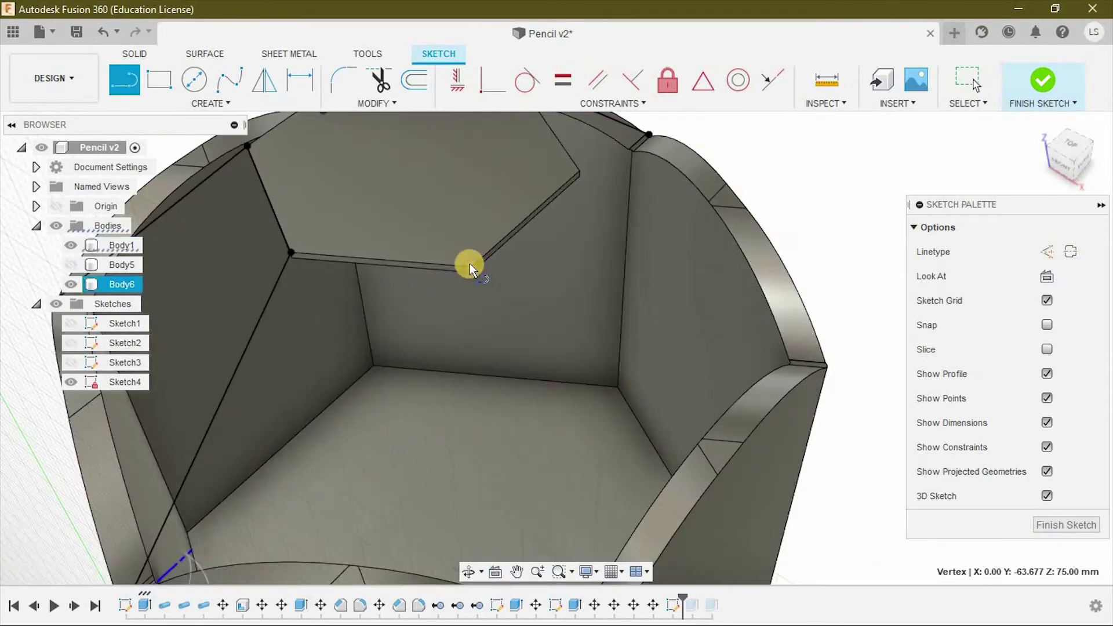
pyautogui.click(470, 268)
pyautogui.scroll(-3, 516, 400)
pyautogui.scroll(5, 516, 385)
pyautogui.click(517, 395)
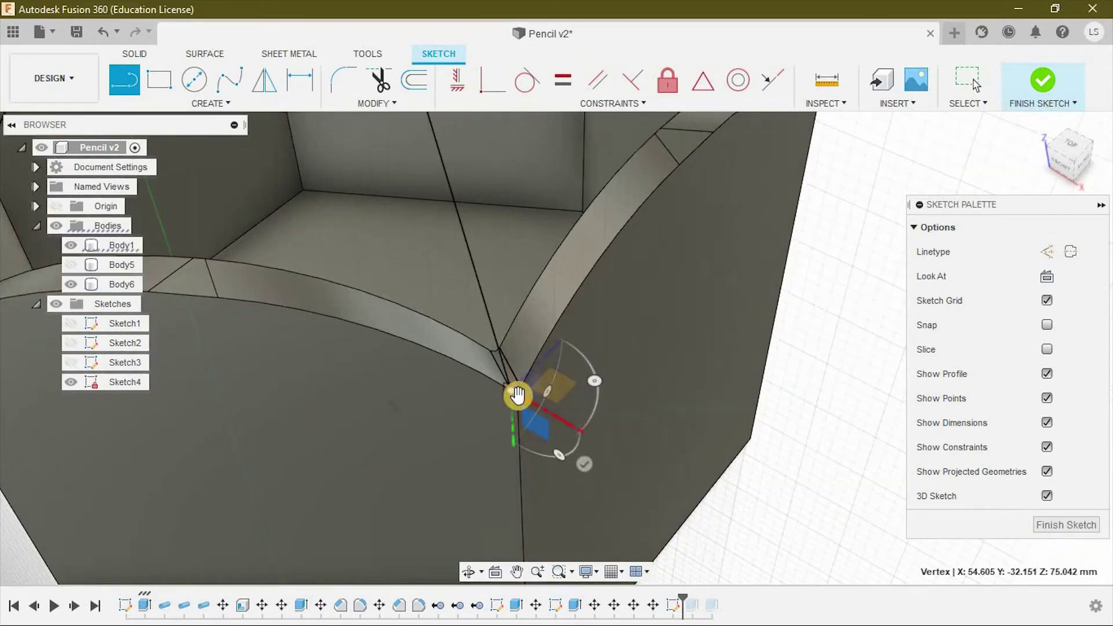
pyautogui.press('Escape')
pyautogui.scroll(-4, 551, 365)
pyautogui.moveTo(551, 365)
pyautogui.keyDown('shift'); pyautogui.mouseDown(button='middle')
pyautogui.moveTo(668, 370)
pyautogui.moveTo(590, 347)
pyautogui.moveTo(704, 377)
pyautogui.mouseUp(button='middle'); pyautogui.keyUp('shift')
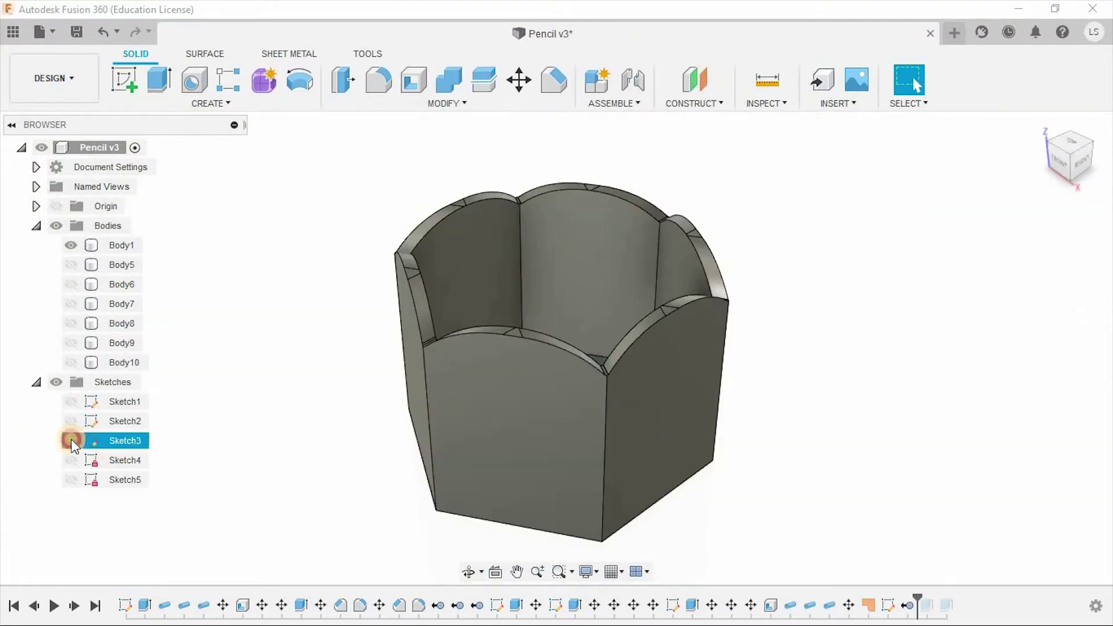
# Show Sketch4's lines and reopen the sketch for editing from one of its lines
pyautogui.click(71, 460)
pyautogui.moveTo(172, 390)
pyautogui.keyDown('shift'); pyautogui.mouseDown(button='middle')
pyautogui.moveTo(393, 341)
pyautogui.moveTo(253, 333)
pyautogui.moveTo(73, 346)
pyautogui.mouseUp(button='middle'); pyautogui.keyUp('shift')
pyautogui.click(70, 303)
pyautogui.rightClick(107, 305)
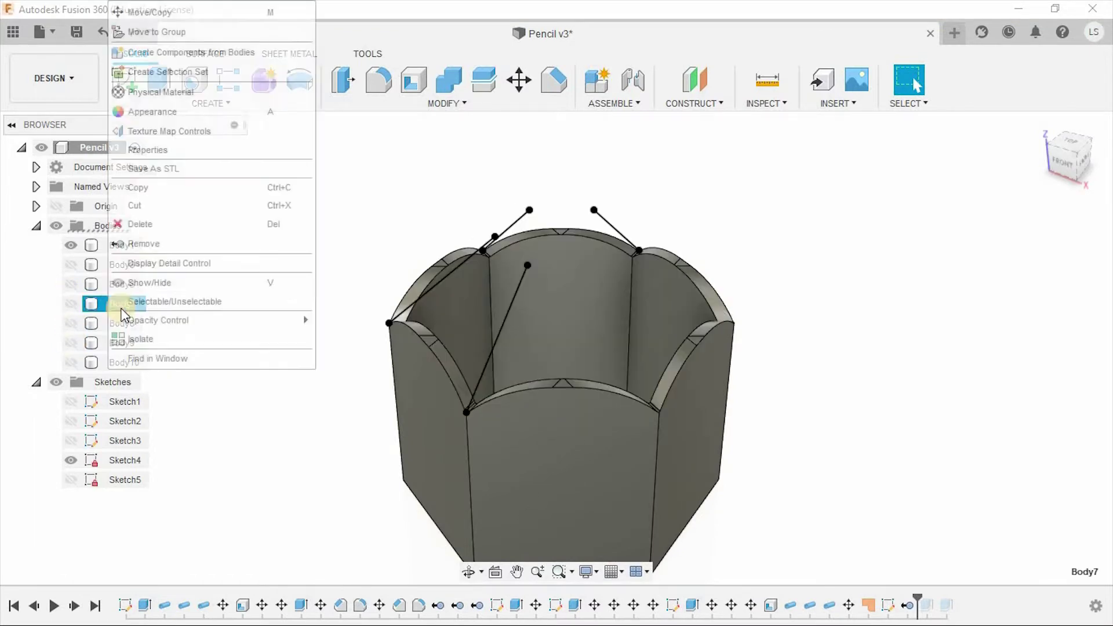
pyautogui.scroll(3, 553, 277)
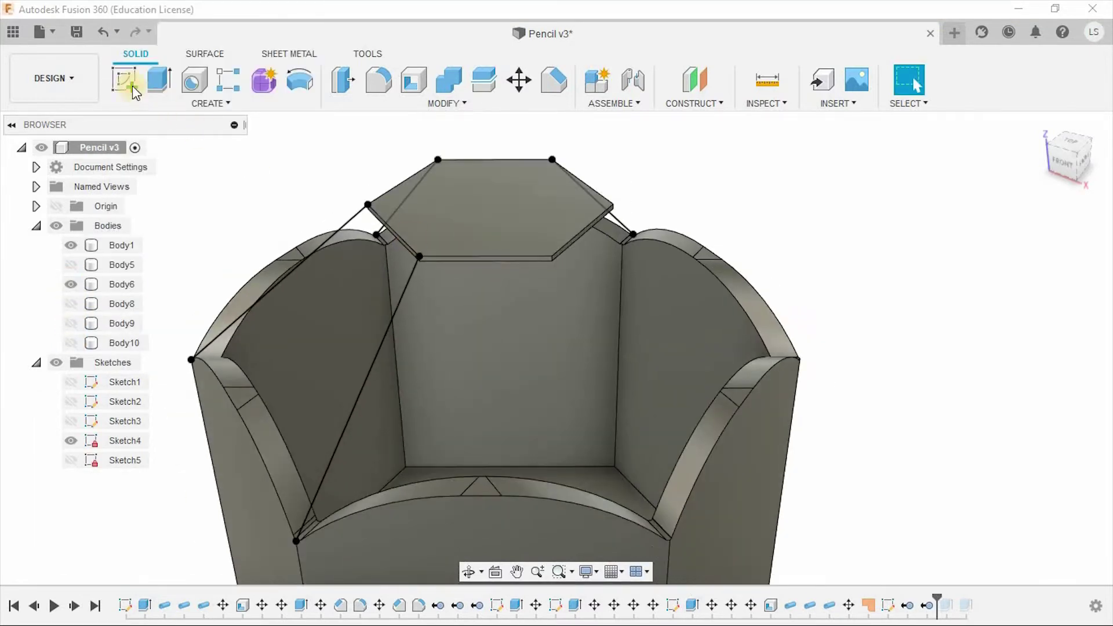
pyautogui.rightClick(397, 316)
pyautogui.click(371, 400)
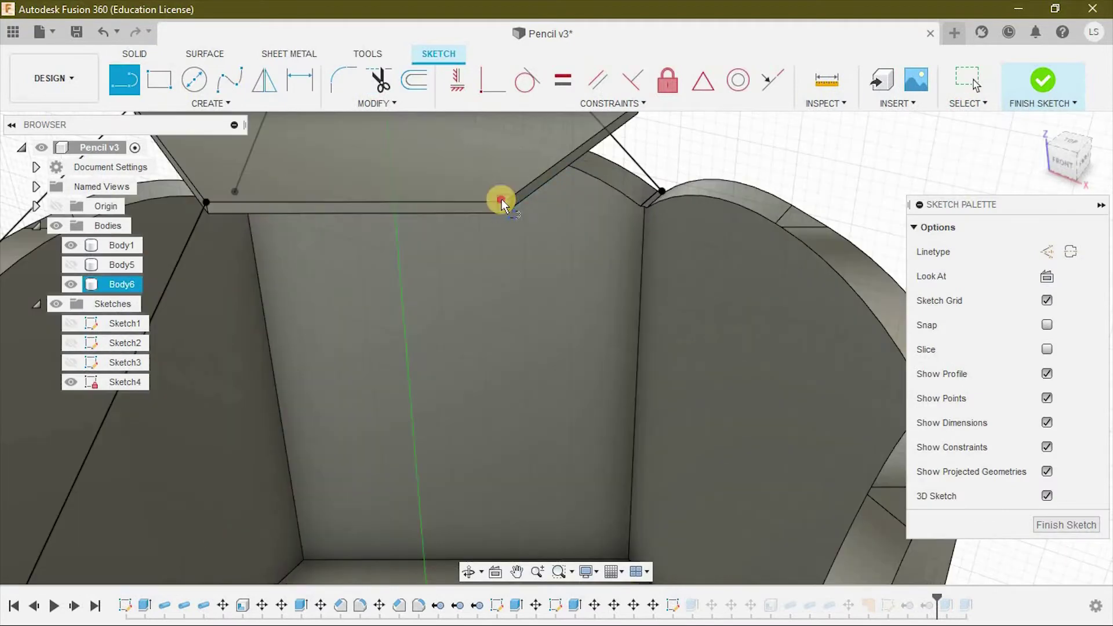
# Snap guide lines to the wall corner vertices on the right side of the pencil
pyautogui.click(502, 204)
pyautogui.scroll(-3, 531, 282)
pyautogui.scroll(5, 486, 376)
pyautogui.scroll(3, 450, 356)
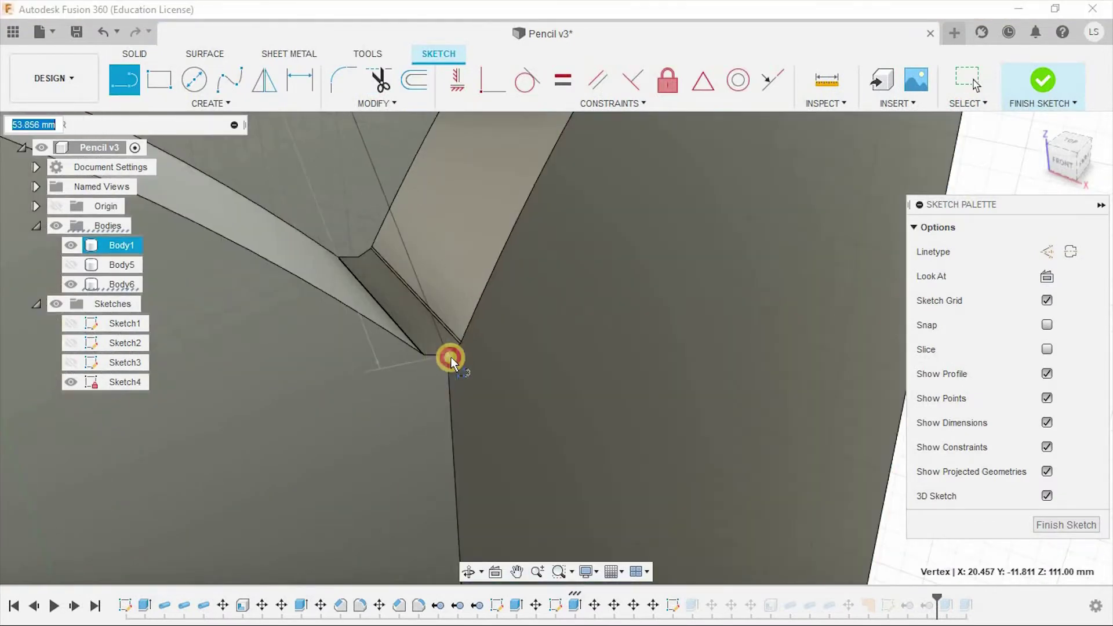
pyautogui.moveTo(545, 447)
pyautogui.keyDown('shift'); pyautogui.mouseDown(button='middle')
pyautogui.moveTo(649, 440)
pyautogui.moveTo(576, 357)
pyautogui.moveTo(493, 206)
pyautogui.moveTo(472, 138)
pyautogui.mouseUp(button='middle'); pyautogui.keyUp('shift')
pyautogui.click(472, 138)
pyautogui.scroll(-3, 471, 138)
pyautogui.scroll(3, 412, 297)
pyautogui.scroll(3, 385, 210)
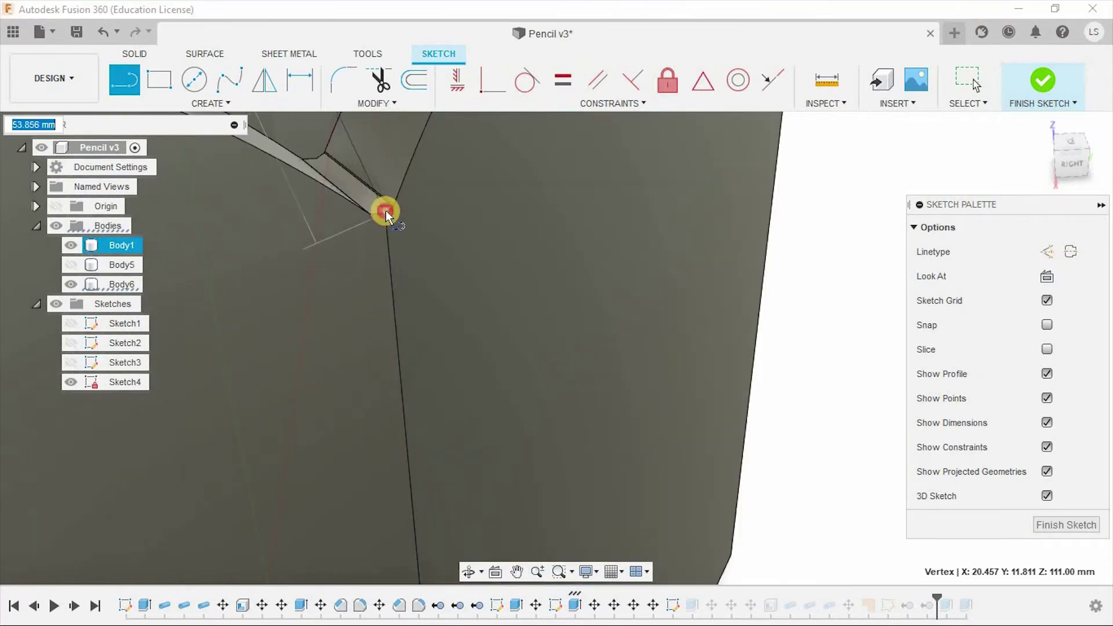
pyautogui.scroll(-2, 460, 280)
pyautogui.scroll(-3, 461, 256)
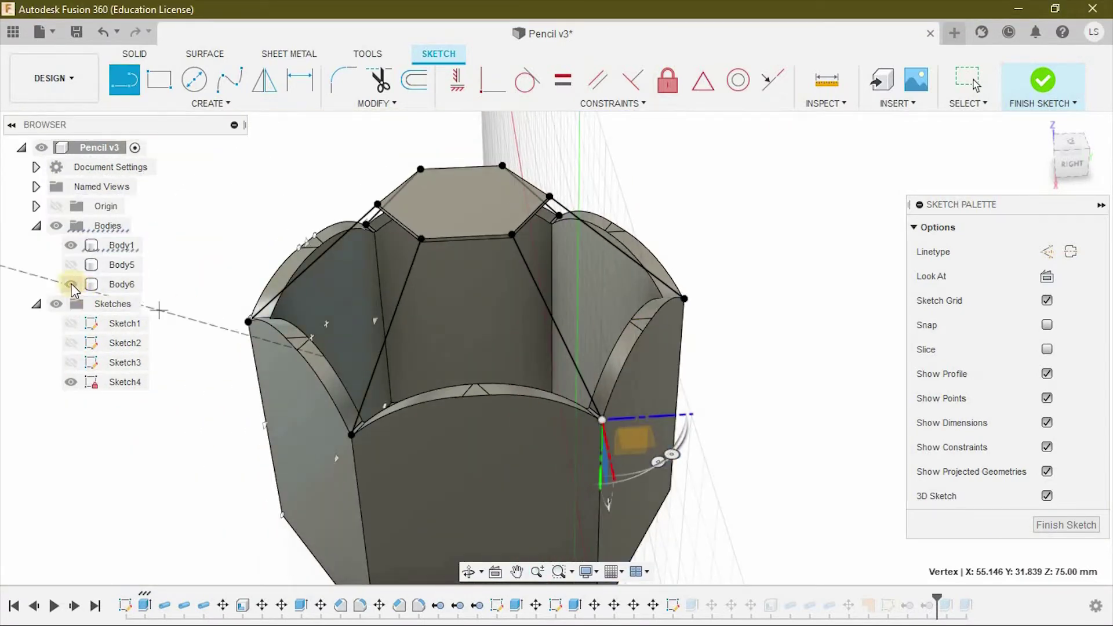
# Hide Body6, connect two more wall corner vertices, and finish the sketch
pyautogui.click(71, 284)
pyautogui.scroll(5, 393, 264)
pyautogui.click(580, 261)
pyautogui.click(568, 286)
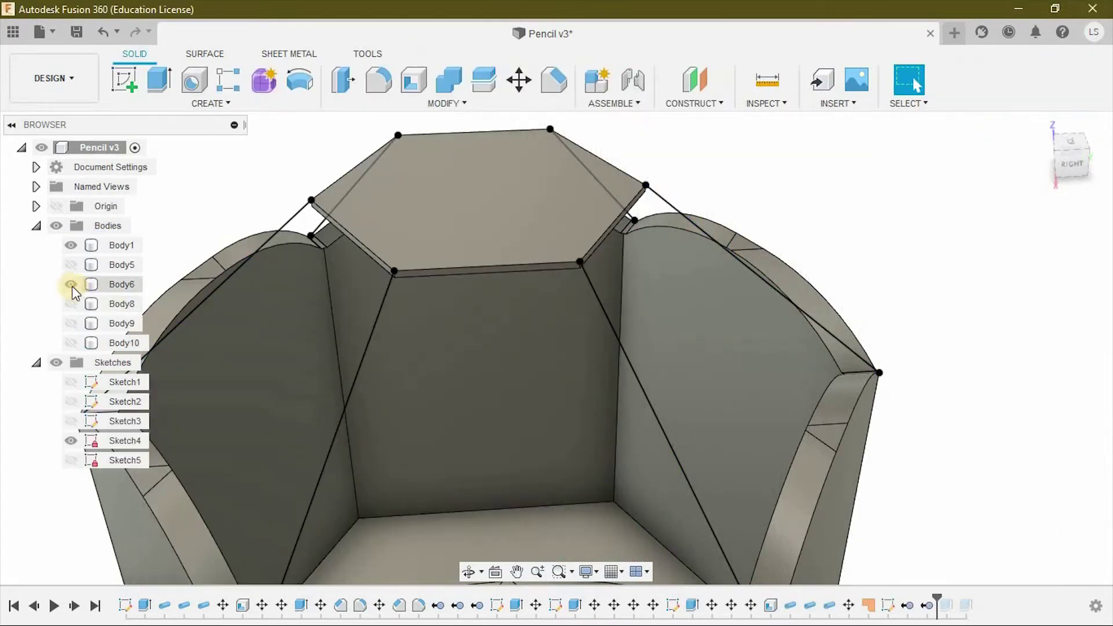
pyautogui.click(378, 307)
# Reopen the sketch and draw lines along the inner walls with Body1 hidden
pyautogui.click(367, 357)
pyautogui.rightClick(369, 376)
pyautogui.click(348, 445)
pyautogui.moveTo(391, 268)
pyautogui.keyDown('shift'); pyautogui.mouseDown(button='middle')
pyautogui.moveTo(426, 228)
pyautogui.moveTo(396, 244)
pyautogui.mouseUp(button='middle'); pyautogui.keyUp('shift')
pyautogui.press('l')
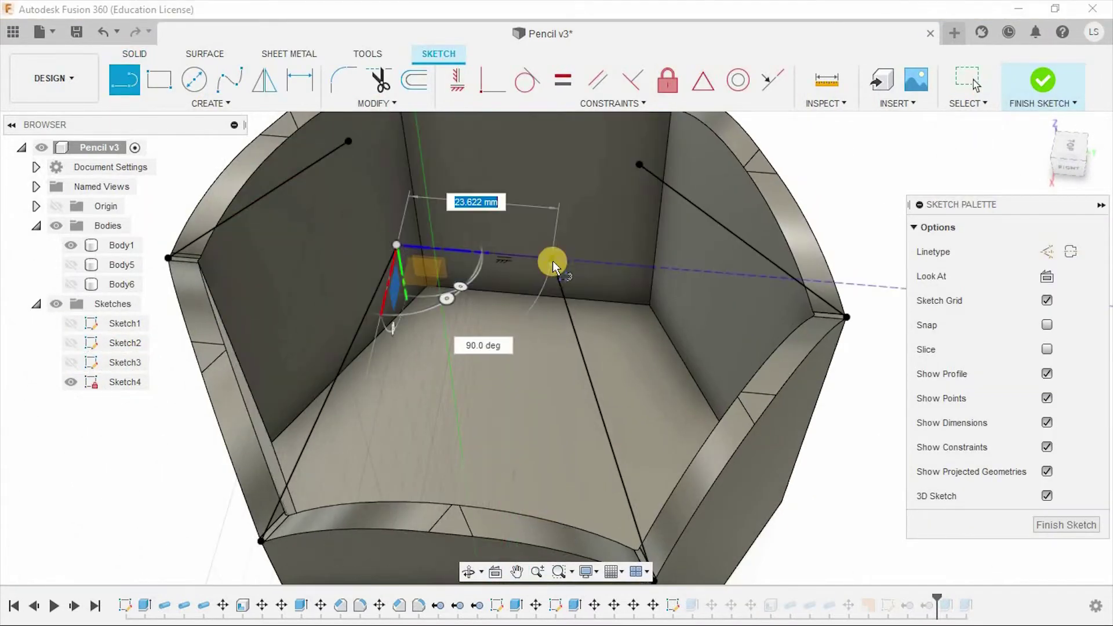
pyautogui.keyDown('shift'); pyautogui.moveTo(552, 265); pyautogui.dragTo(471, 311, button='middle'); pyautogui.keyUp('shift')
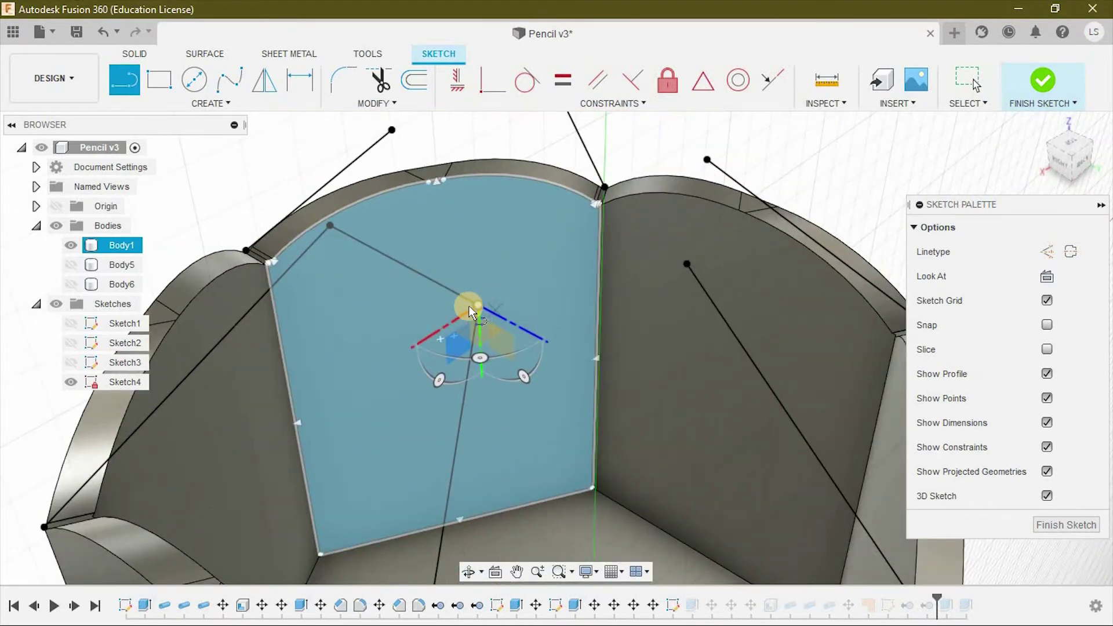
pyautogui.moveTo(683, 260)
pyautogui.keyDown('shift'); pyautogui.mouseDown(button='middle')
pyautogui.moveTo(665, 372)
pyautogui.moveTo(465, 384)
pyautogui.moveTo(687, 336)
pyautogui.moveTo(422, 480)
pyautogui.mouseUp(button='middle'); pyautogui.keyUp('shift')
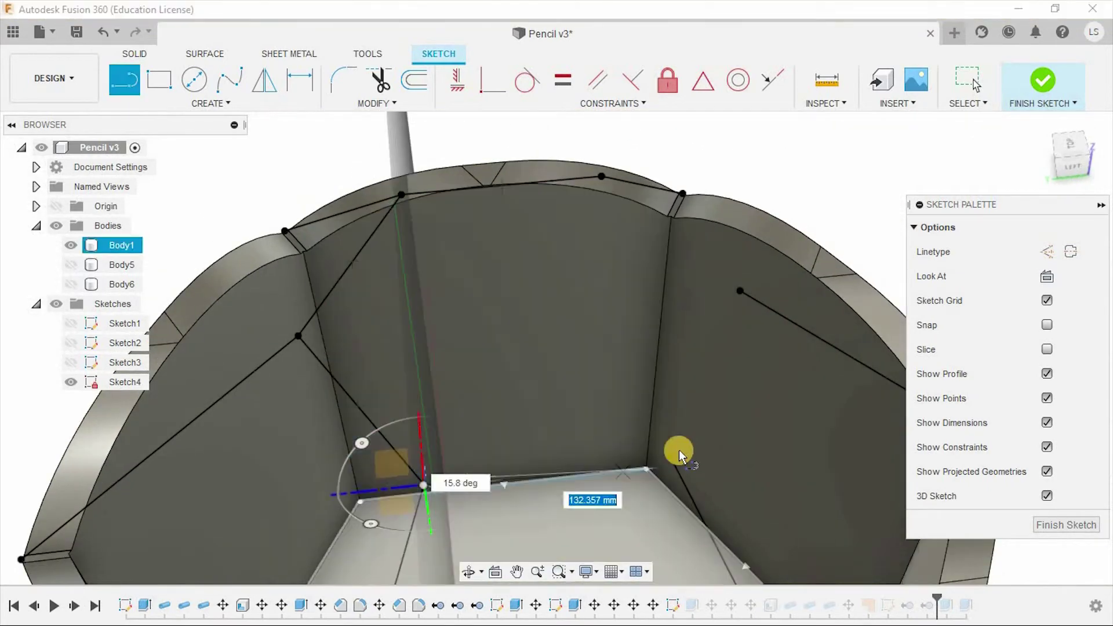
pyautogui.keyDown('shift'); pyautogui.moveTo(672, 456); pyautogui.dragTo(219, 318, button='middle'); pyautogui.keyUp('shift')
pyautogui.click(71, 245)
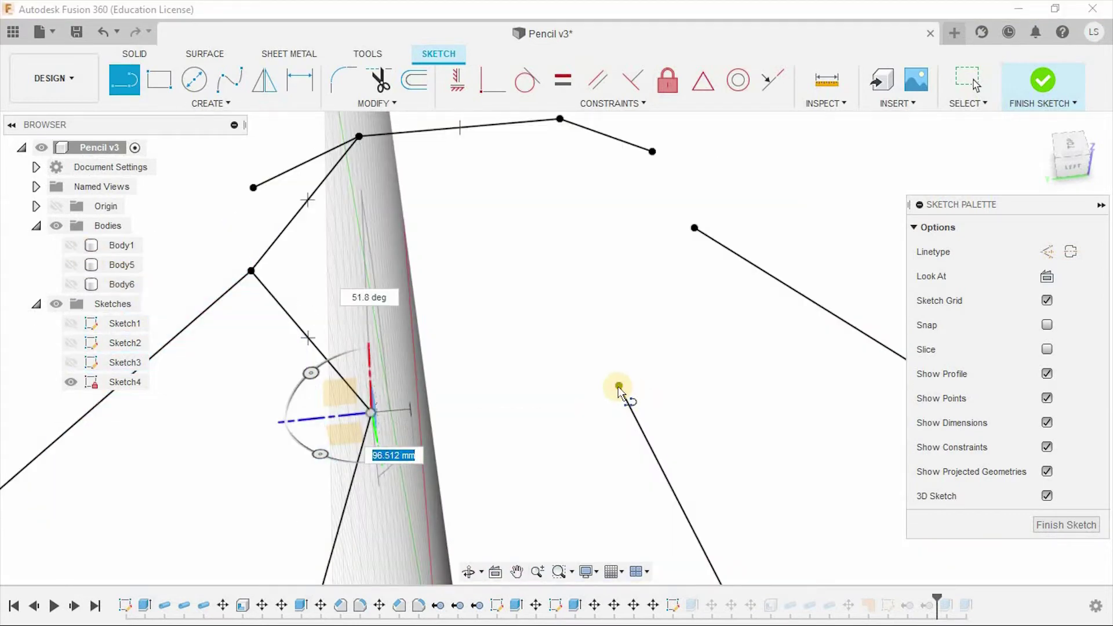
pyautogui.moveTo(623, 395)
pyautogui.keyDown('shift'); pyautogui.mouseDown(button='middle')
pyautogui.moveTo(541, 224)
pyautogui.moveTo(408, 284)
pyautogui.mouseUp(button='middle'); pyautogui.keyUp('shift')
pyautogui.press('Escape')
# Complete the remaining hexagon guide lines, finish the sketch, and show Body1 again
pyautogui.press('l')
pyautogui.moveTo(590, 288)
pyautogui.keyDown('shift'); pyautogui.mouseDown(button='middle')
pyautogui.moveTo(596, 297)
pyautogui.moveTo(440, 308)
pyautogui.mouseUp(button='middle'); pyautogui.keyUp('shift')
pyautogui.keyDown('shift'); pyautogui.moveTo(655, 255); pyautogui.dragTo(686, 374, button='middle'); pyautogui.keyUp('shift')
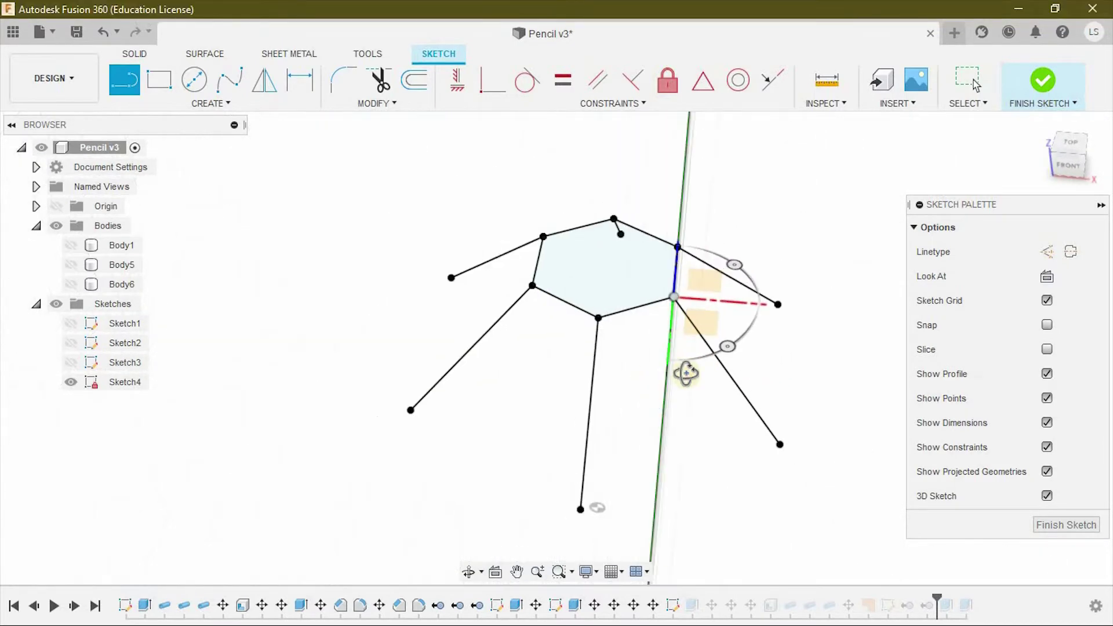
pyautogui.click(1041, 93)
pyautogui.click(70, 245)
pyautogui.moveTo(248, 315)
pyautogui.keyDown('shift'); pyautogui.mouseDown(button='middle')
pyautogui.moveTo(807, 280)
pyautogui.moveTo(565, 313)
pyautogui.mouseUp(button='middle'); pyautogui.keyUp('shift')
pyautogui.click(174, 93)
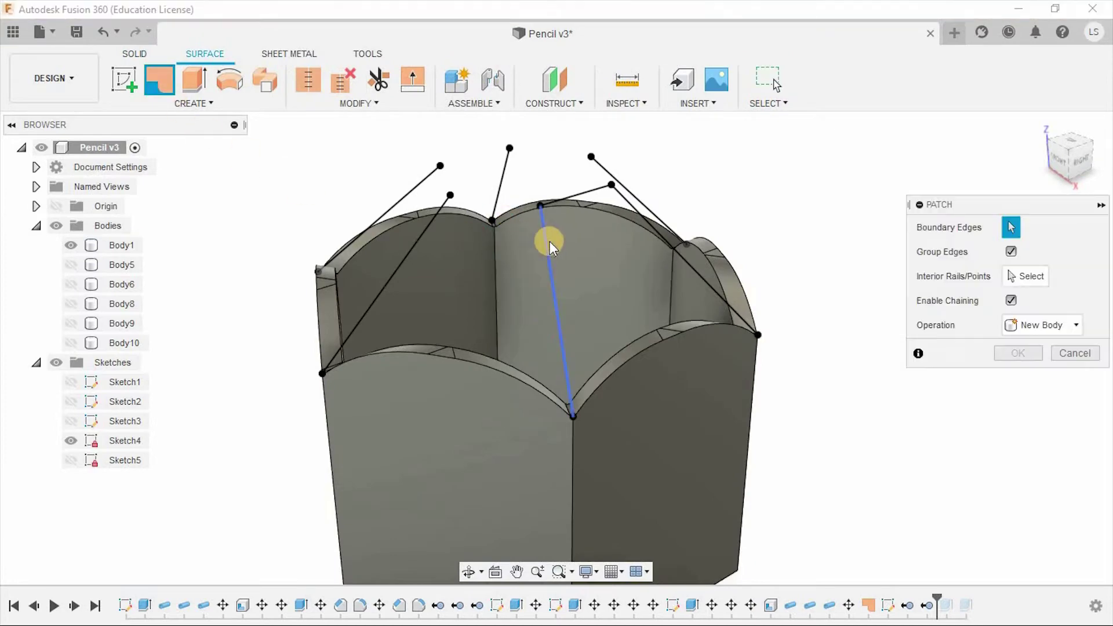
# Patch the first facet as Body12, bounded by the arc edge and two sketch lines
pyautogui.scroll(3, 568, 415)
pyautogui.scroll(3, 570, 400)
pyautogui.click(577, 387)
pyautogui.keyDown('shift'); pyautogui.moveTo(741, 315); pyautogui.dragTo(795, 319, button='middle'); pyautogui.keyUp('shift')
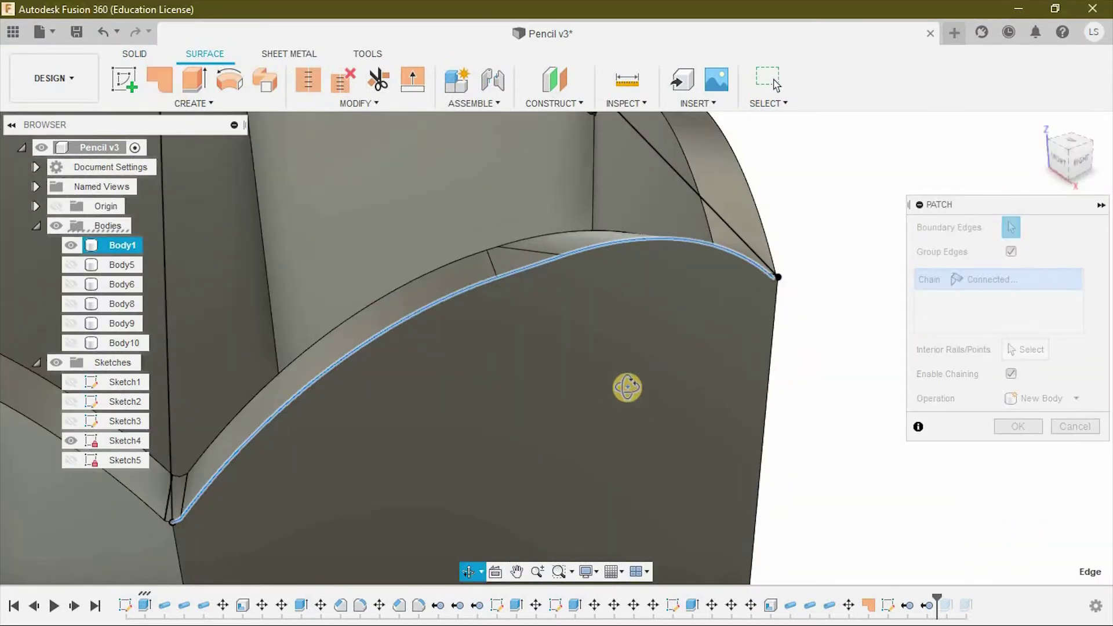
pyautogui.click(795, 309)
pyautogui.scroll(-5, 795, 308)
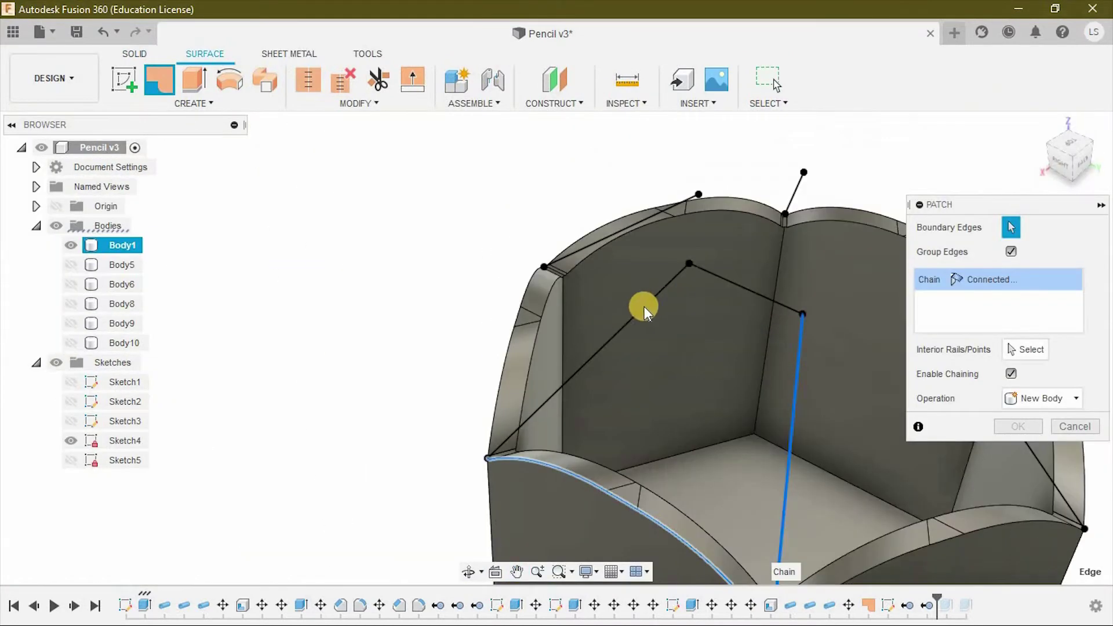
pyautogui.click(667, 284)
pyautogui.moveTo(561, 387)
pyautogui.keyDown('shift'); pyautogui.mouseDown(button='middle')
pyautogui.moveTo(645, 367)
pyautogui.moveTo(701, 372)
pyautogui.mouseUp(button='middle'); pyautogui.keyUp('shift')
pyautogui.press('Return')
# Reopen the sketch from the line along the patch top, then finish editing it
pyautogui.keyDown('shift'); pyautogui.moveTo(825, 356); pyautogui.dragTo(580, 383, button='middle'); pyautogui.keyUp('shift')
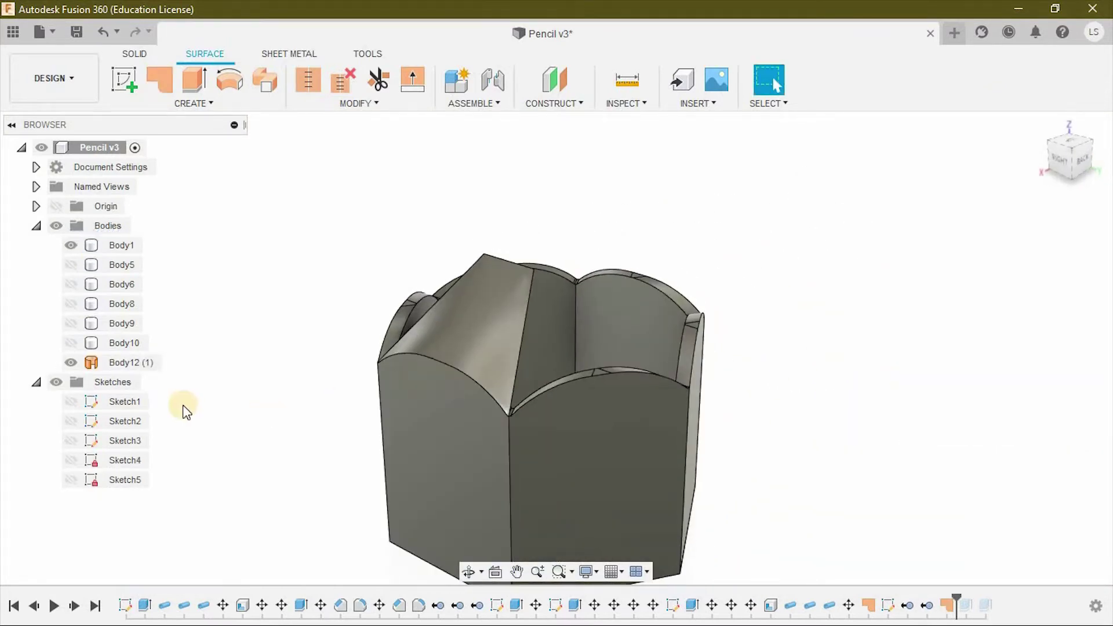
pyautogui.scroll(3, 546, 268)
pyautogui.click(393, 229)
pyautogui.rightClick(409, 250)
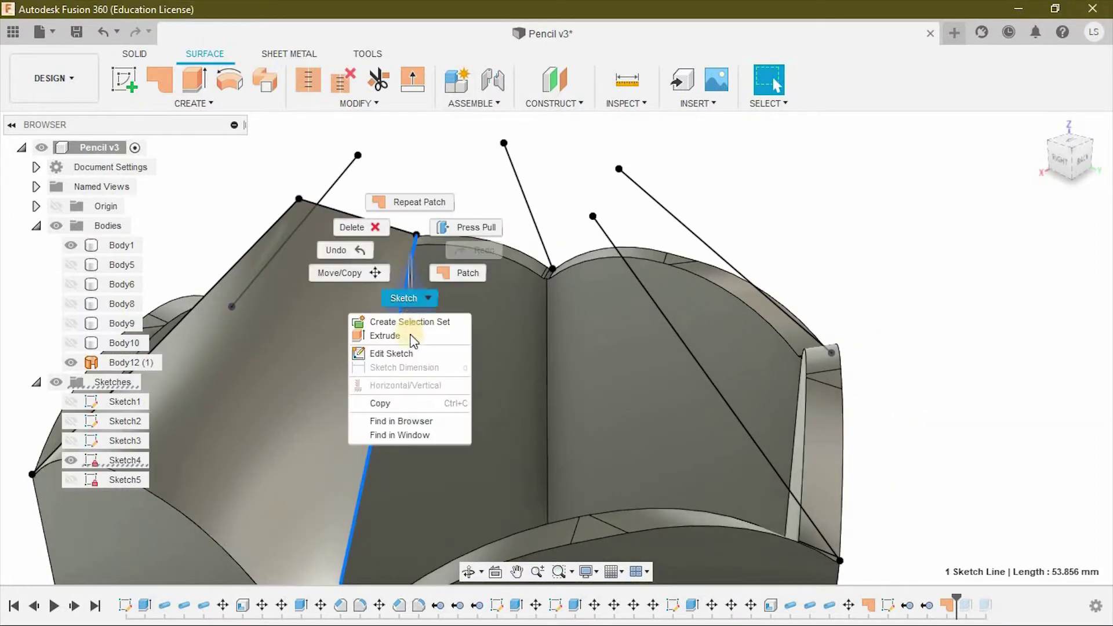
pyautogui.click(400, 366)
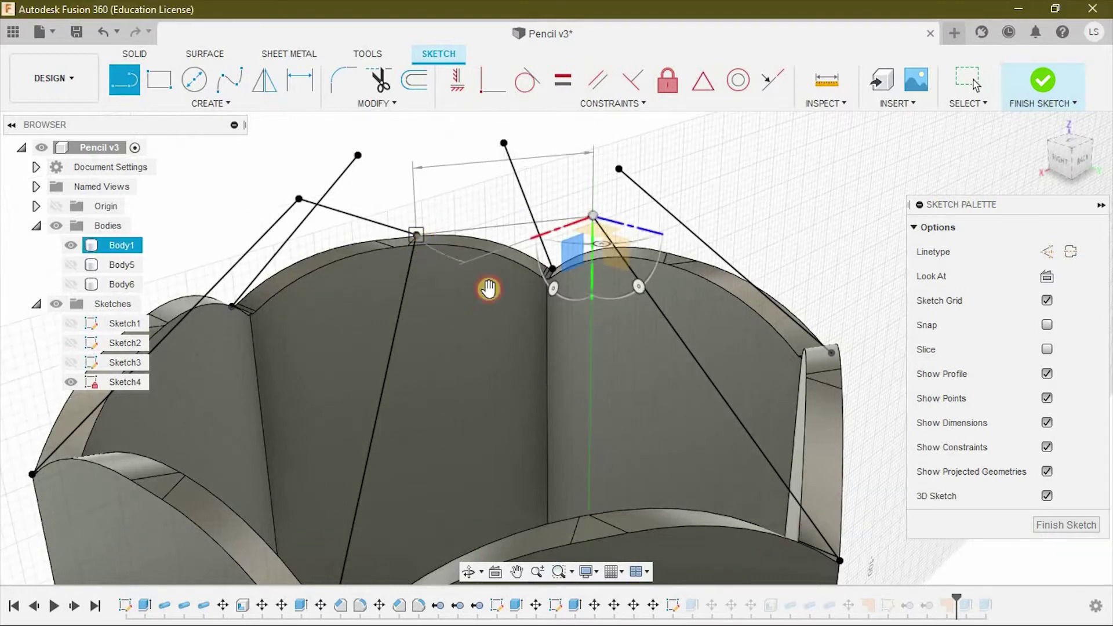
pyautogui.click(1042, 81)
# Patch the neighbouring facet as Body13, then reopen the tip outline sketch for editing
pyautogui.click(160, 81)
pyautogui.scroll(3, 378, 411)
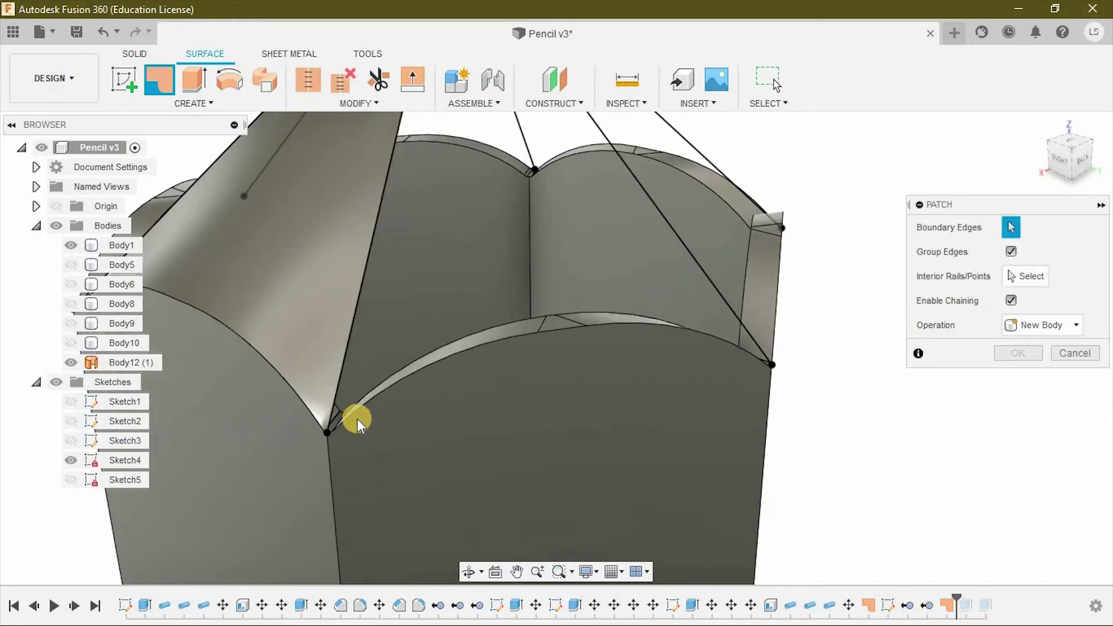
pyautogui.scroll(3, 290, 446)
pyautogui.click(298, 444)
pyautogui.moveTo(454, 369)
pyautogui.keyDown('shift'); pyautogui.mouseDown(button='middle')
pyautogui.moveTo(729, 412)
pyautogui.moveTo(684, 395)
pyautogui.mouseUp(button='middle'); pyautogui.keyUp('shift')
pyautogui.click(666, 385)
pyautogui.scroll(-5, 682, 374)
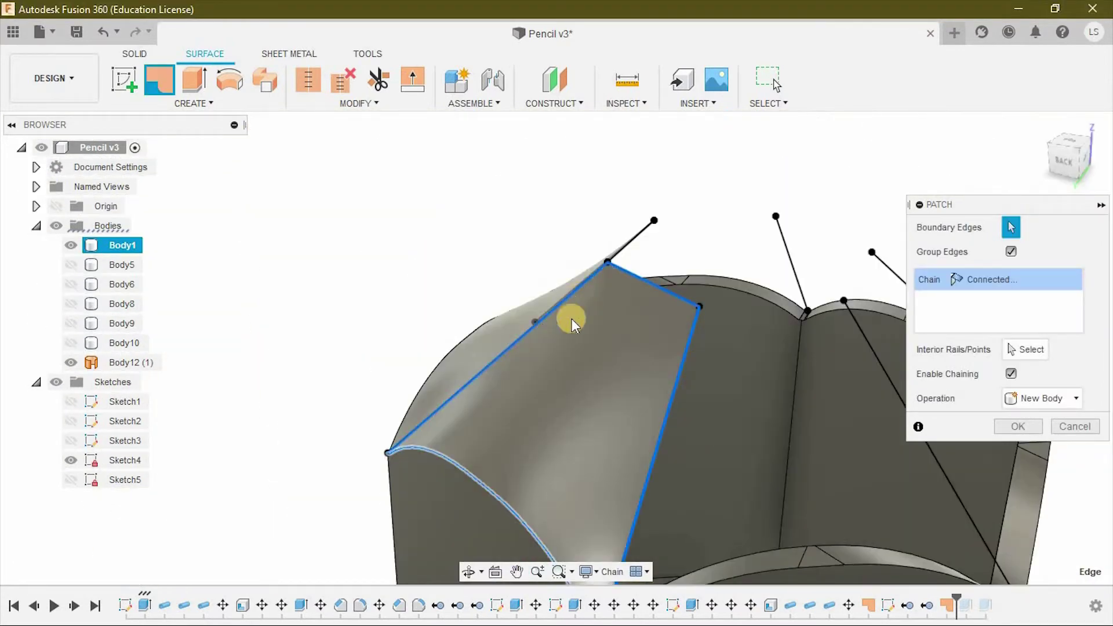
pyautogui.scroll(-3, 578, 298)
pyautogui.keyDown('shift'); pyautogui.moveTo(597, 384); pyautogui.dragTo(696, 400, button='middle'); pyautogui.keyUp('shift')
pyautogui.click(1012, 425)
pyautogui.moveTo(881, 412)
pyautogui.keyDown('shift'); pyautogui.mouseDown(button='middle')
pyautogui.moveTo(889, 435)
pyautogui.moveTo(870, 370)
pyautogui.mouseUp(button='middle'); pyautogui.keyUp('shift')
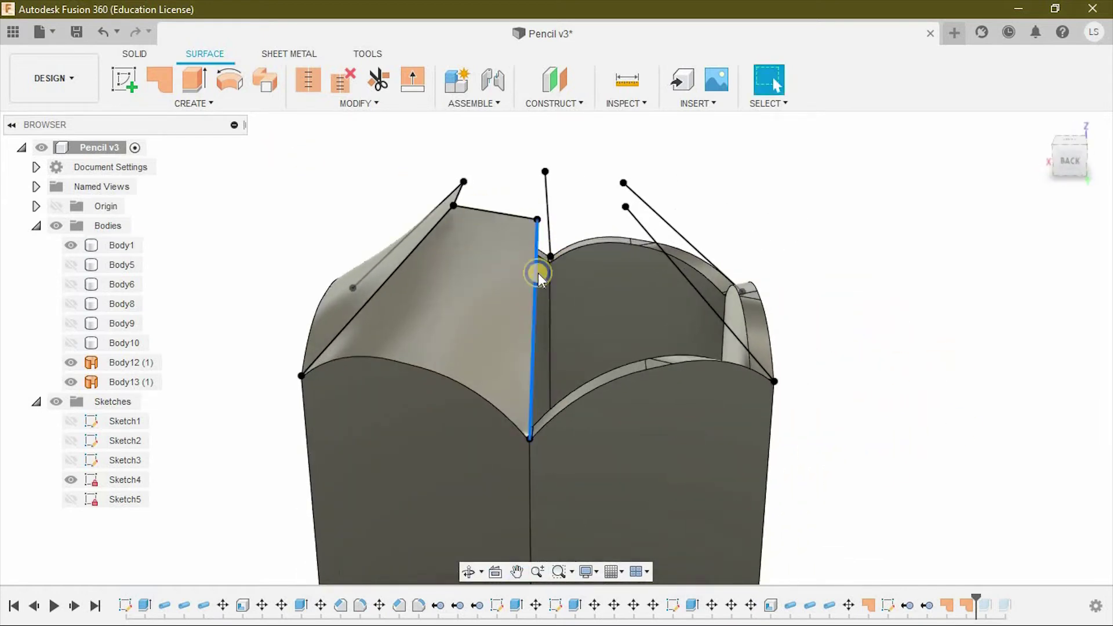
pyautogui.click(528, 363)
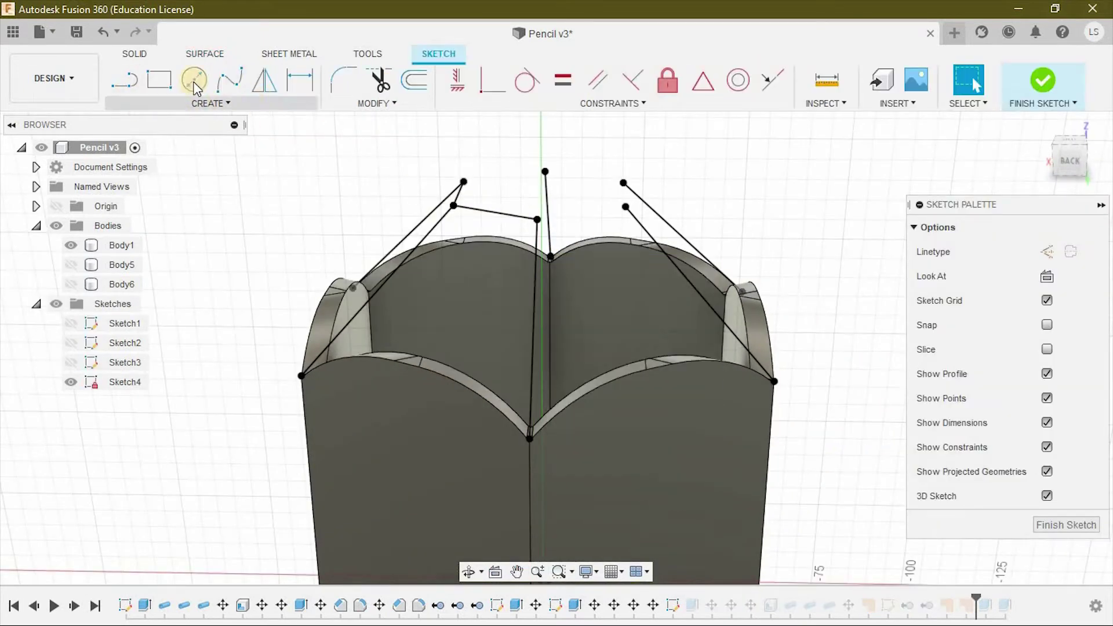
# Add a line to the tip sketch from the right-hand point to the vertical axis
pyautogui.click(137, 87)
pyautogui.scroll(2, 620, 173)
pyautogui.click(628, 219)
pyautogui.click(505, 236)
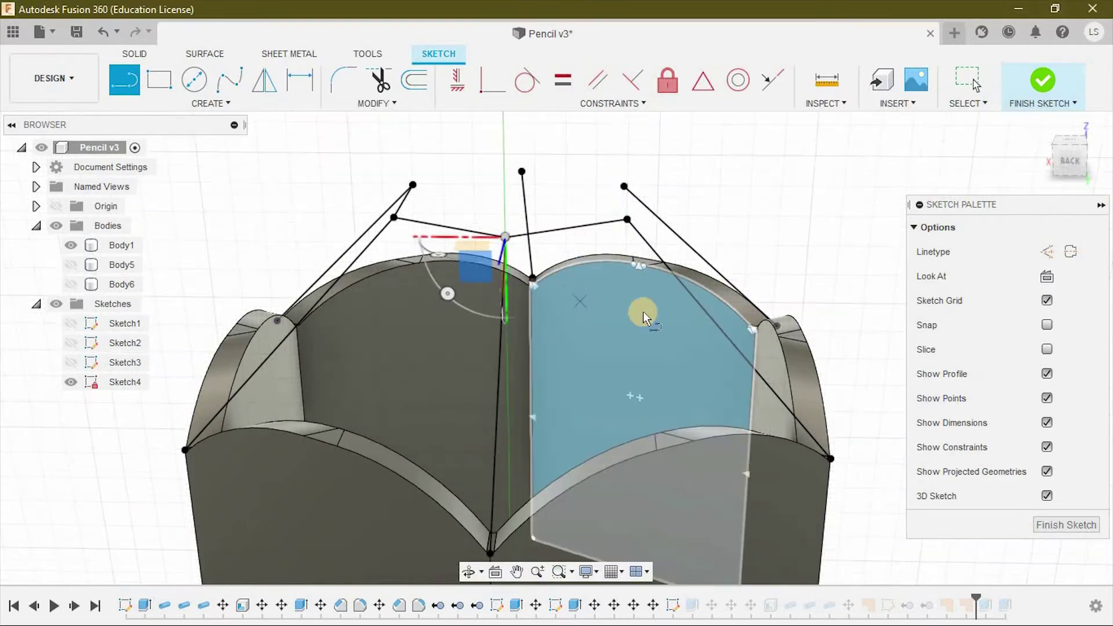
pyautogui.keyDown('shift'); pyautogui.moveTo(733, 241); pyautogui.dragTo(769, 212, button='middle'); pyautogui.keyUp('shift')
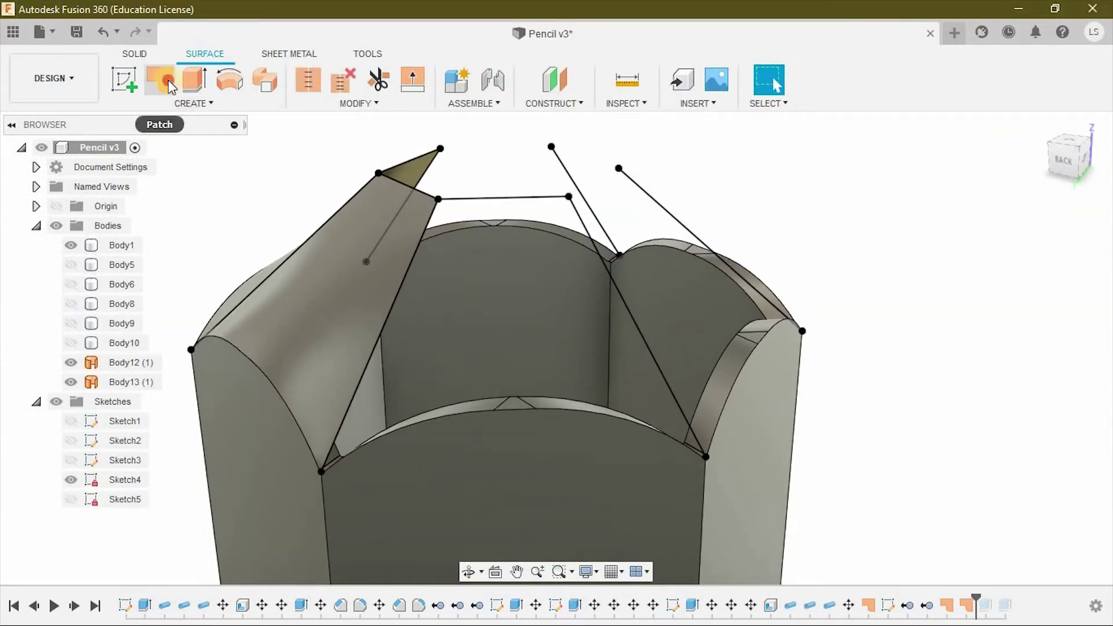
pyautogui.click(159, 79)
pyautogui.click(452, 473)
pyautogui.press('Escape')
# Reopen the tip sketch and reposition part of its geometry
pyautogui.keyDown('shift'); pyautogui.moveTo(757, 294); pyautogui.dragTo(684, 274, button='middle'); pyautogui.keyUp('shift')
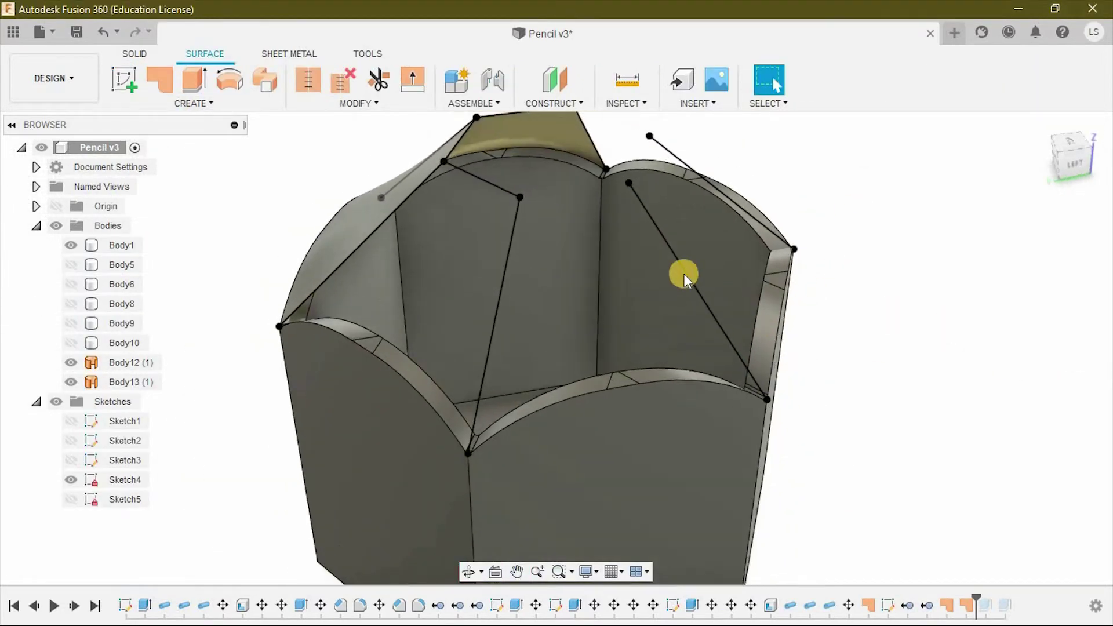
pyautogui.click(683, 362)
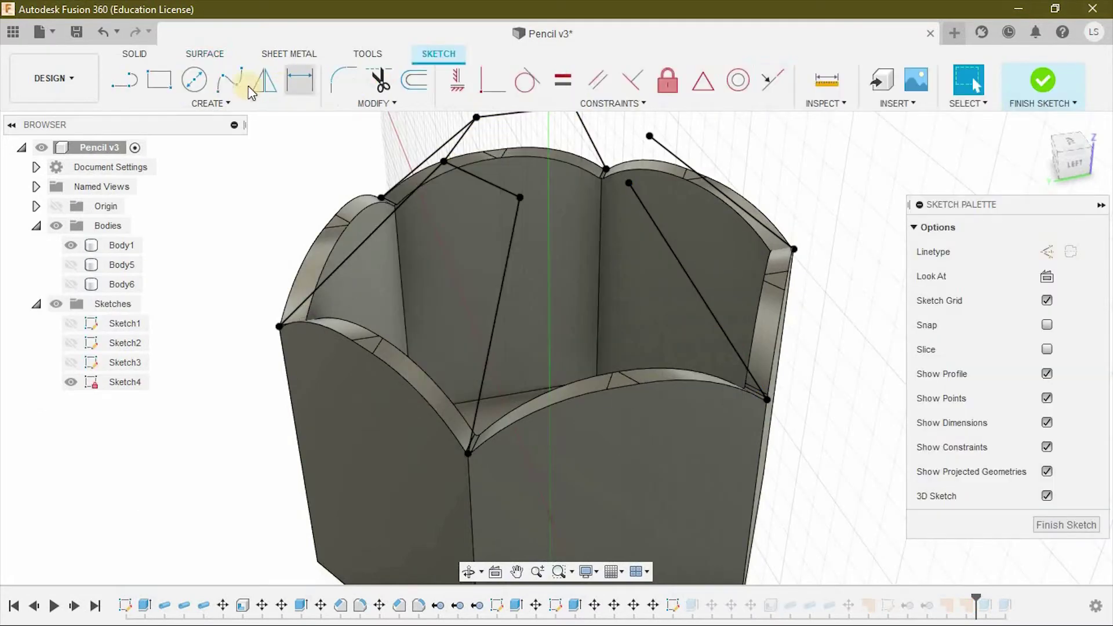
pyautogui.keyDown('shift'); pyautogui.moveTo(548, 149); pyautogui.dragTo(631, 184, button='middle'); pyautogui.keyUp('shift')
pyautogui.moveTo(586, 295)
pyautogui.keyDown('shift'); pyautogui.mouseDown(button='middle')
pyautogui.moveTo(681, 248)
pyautogui.moveTo(415, 367)
pyautogui.mouseUp(button='middle'); pyautogui.keyUp('shift')
pyautogui.moveTo(513, 325)
pyautogui.mouseDown()
pyautogui.moveTo(520, 252)
pyautogui.moveTo(691, 316)
pyautogui.mouseUp()
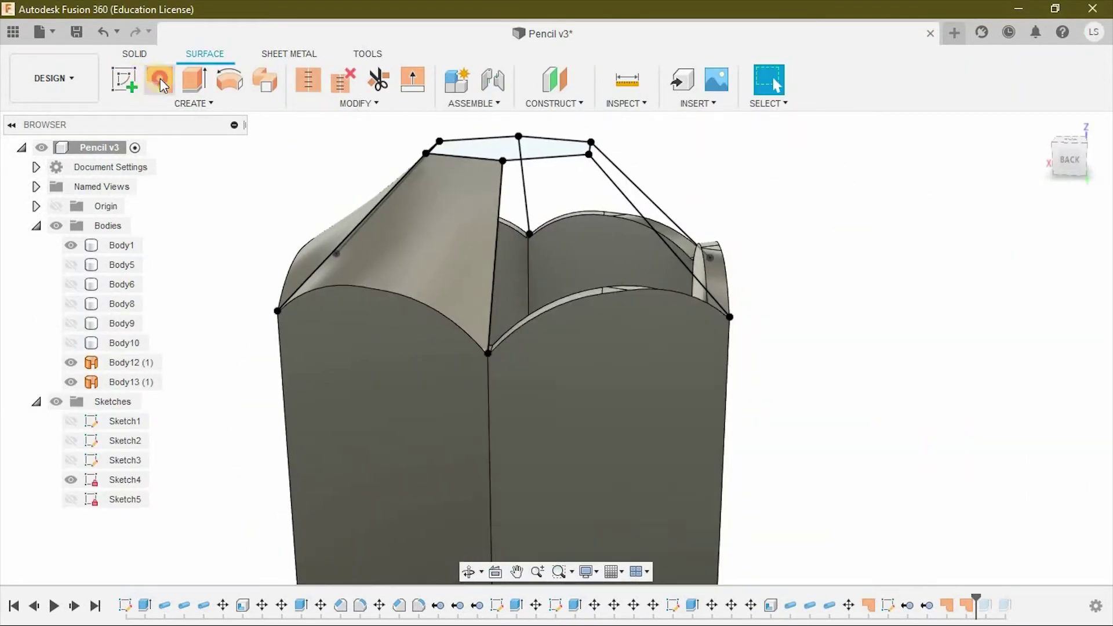
# Patch a tip facet from its boundary edge chain, creating Body14
pyautogui.click(160, 82)
pyautogui.scroll(3, 479, 359)
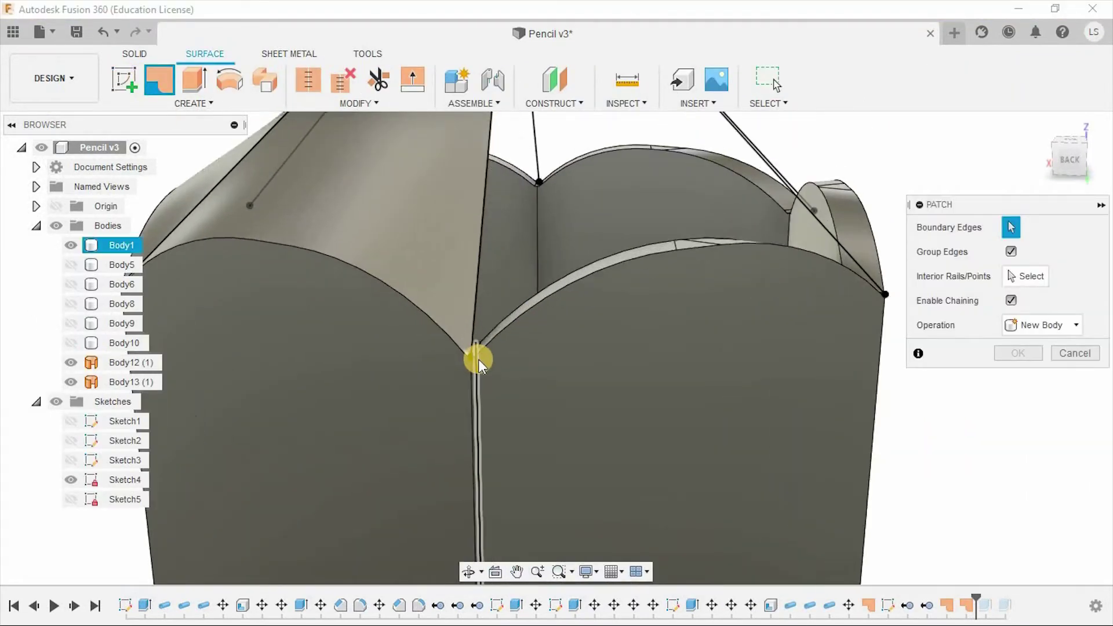
pyautogui.scroll(2, 480, 364)
pyautogui.scroll(-4, 522, 357)
pyautogui.scroll(5, 503, 339)
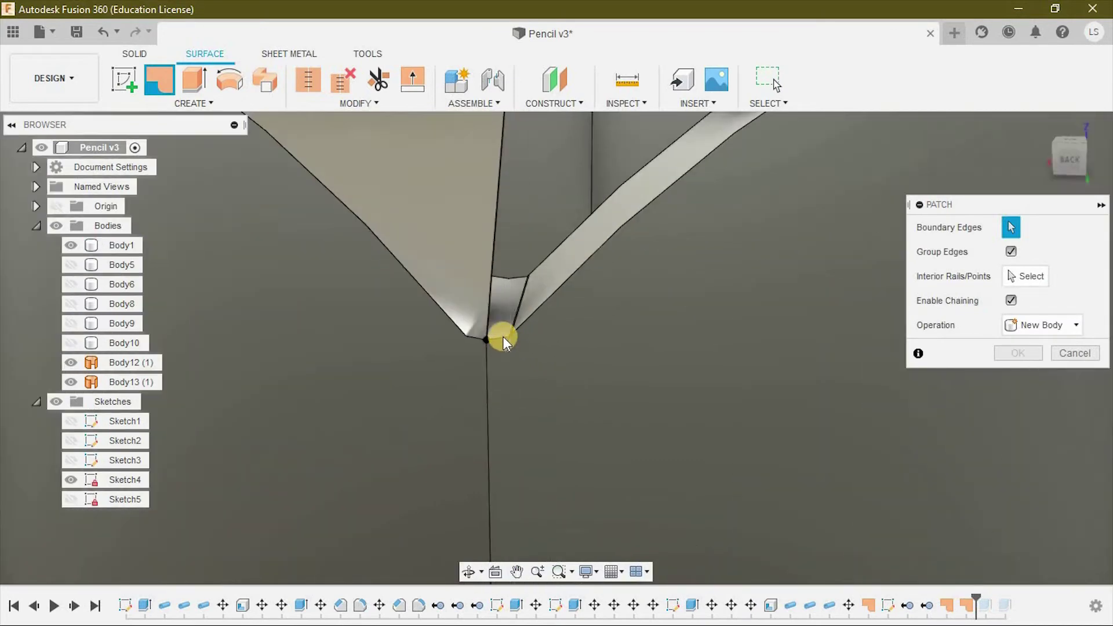
pyautogui.scroll(-5, 568, 339)
pyautogui.keyDown('shift'); pyautogui.moveTo(683, 372); pyautogui.dragTo(719, 336, button='middle'); pyautogui.keyUp('shift')
pyautogui.scroll(5, 675, 329)
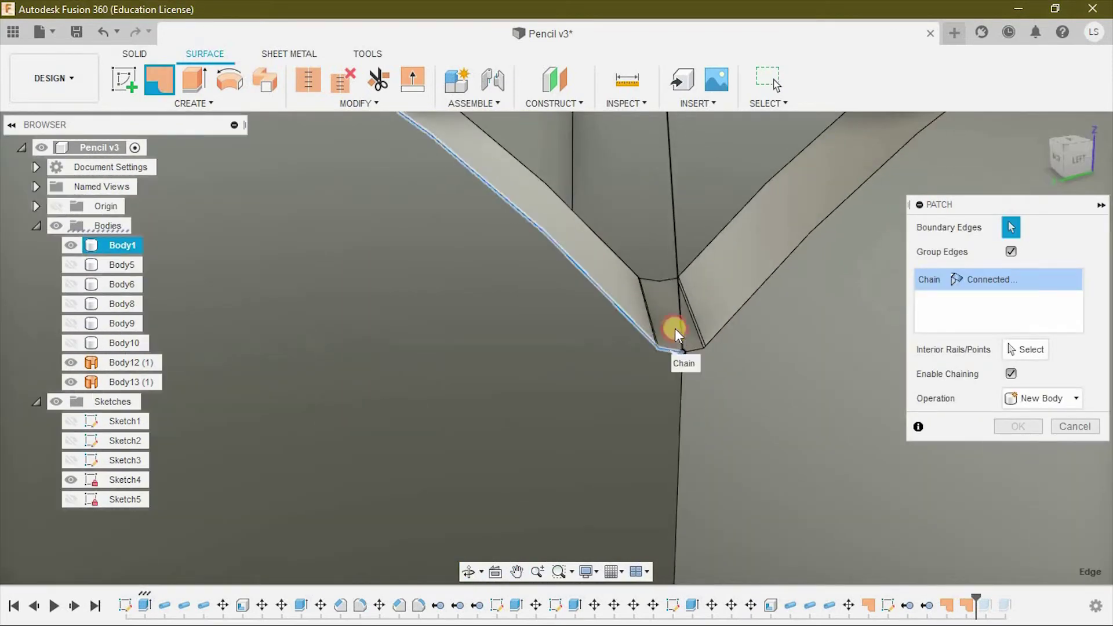
pyautogui.scroll(-5, 681, 329)
pyautogui.click(709, 217)
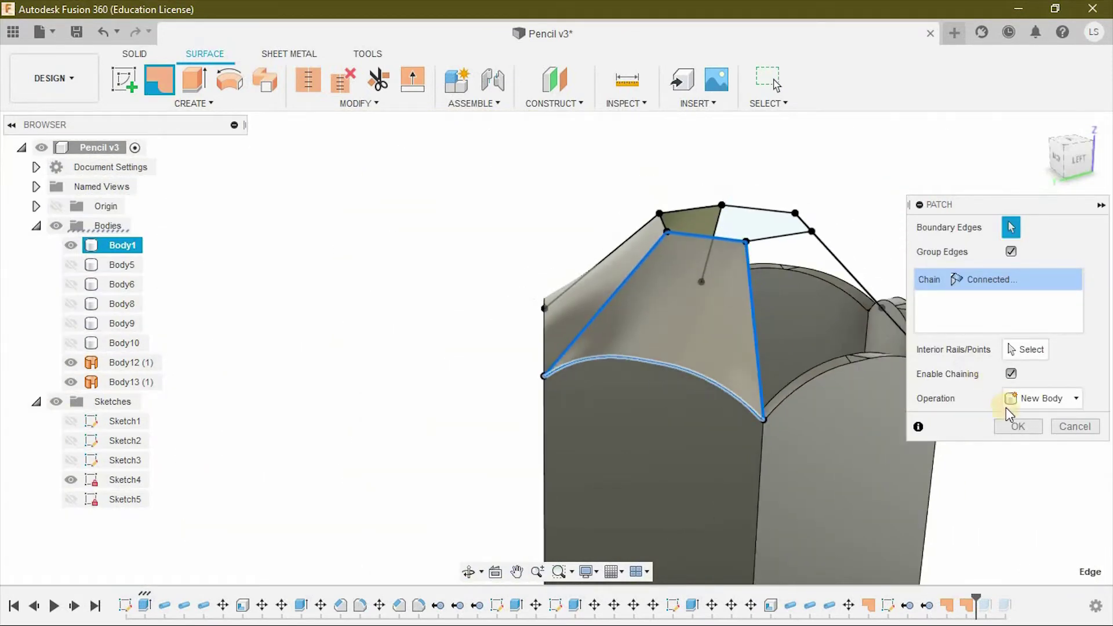
pyautogui.click(1018, 426)
# Patch the next facet, including its missing boundary edge, creating Body15
pyautogui.moveTo(844, 268)
pyautogui.keyDown('shift'); pyautogui.mouseDown(button='middle')
pyautogui.moveTo(976, 306)
pyautogui.moveTo(617, 186)
pyautogui.moveTo(676, 328)
pyautogui.moveTo(656, 225)
pyautogui.mouseUp(button='middle'); pyautogui.keyUp('shift')
pyautogui.scroll(5, 617, 186)
pyautogui.click(159, 80)
pyautogui.click(575, 214)
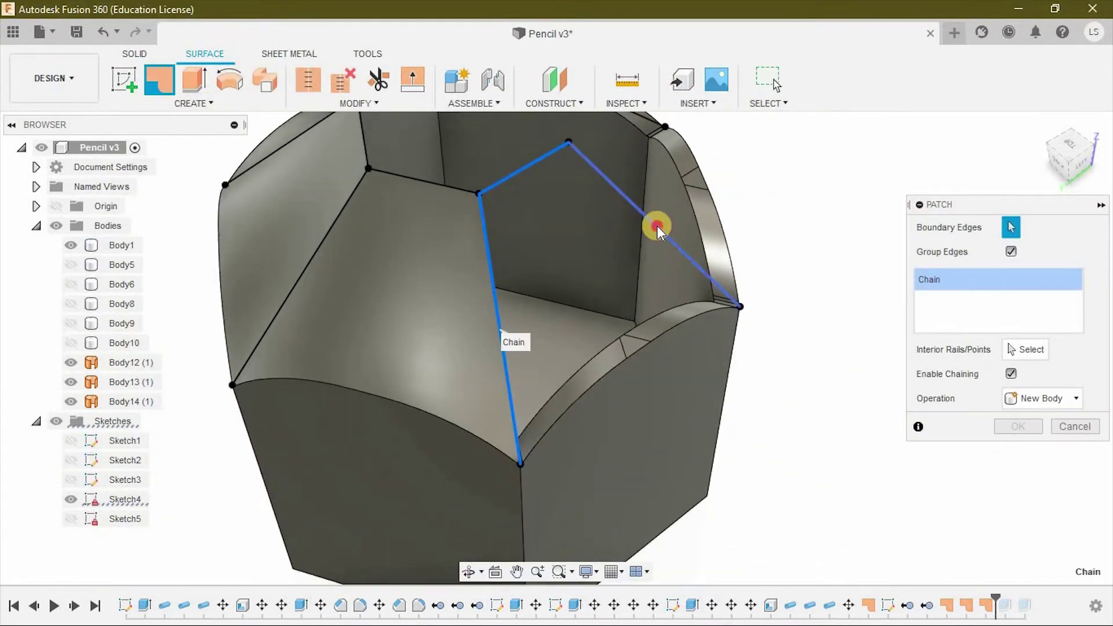
pyautogui.scroll(5, 482, 425)
pyautogui.keyDown('shift'); pyautogui.moveTo(483, 425); pyautogui.dragTo(414, 503, button='middle'); pyautogui.keyUp('shift')
pyautogui.click(482, 440)
pyautogui.moveTo(481, 440)
pyautogui.keyDown('shift'); pyautogui.mouseDown(button='middle')
pyautogui.moveTo(639, 273)
pyautogui.moveTo(593, 313)
pyautogui.moveTo(622, 303)
pyautogui.mouseUp(button='middle'); pyautogui.keyUp('shift')
pyautogui.scroll(-5, 670, 397)
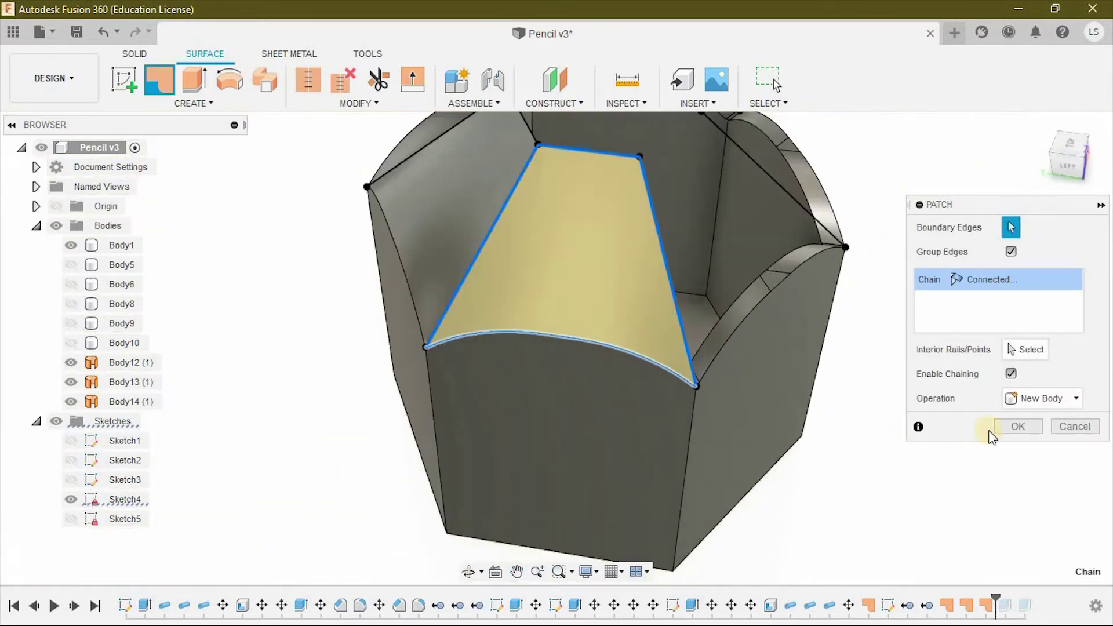
pyautogui.click(1014, 426)
# Preview the new facets in the rendering workspace, then return to Design
pyautogui.keyDown('shift'); pyautogui.moveTo(867, 457); pyautogui.dragTo(436, 243, button='middle'); pyautogui.keyUp('shift')
pyautogui.click(39, 175)
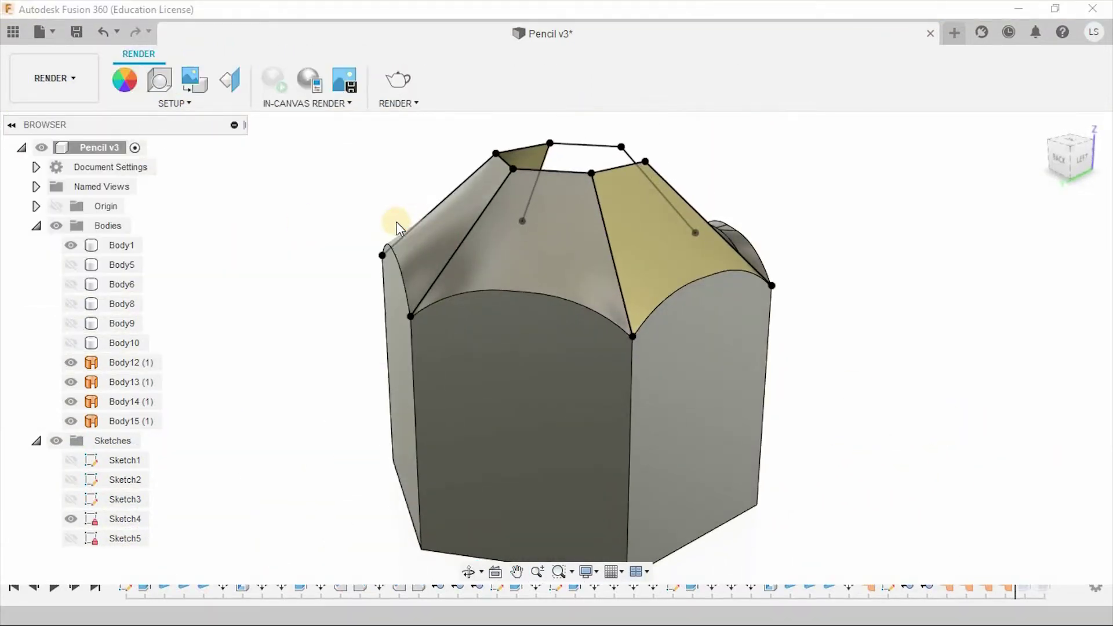
pyautogui.keyDown('shift'); pyautogui.moveTo(740, 248); pyautogui.dragTo(863, 296, button='middle'); pyautogui.keyUp('shift')
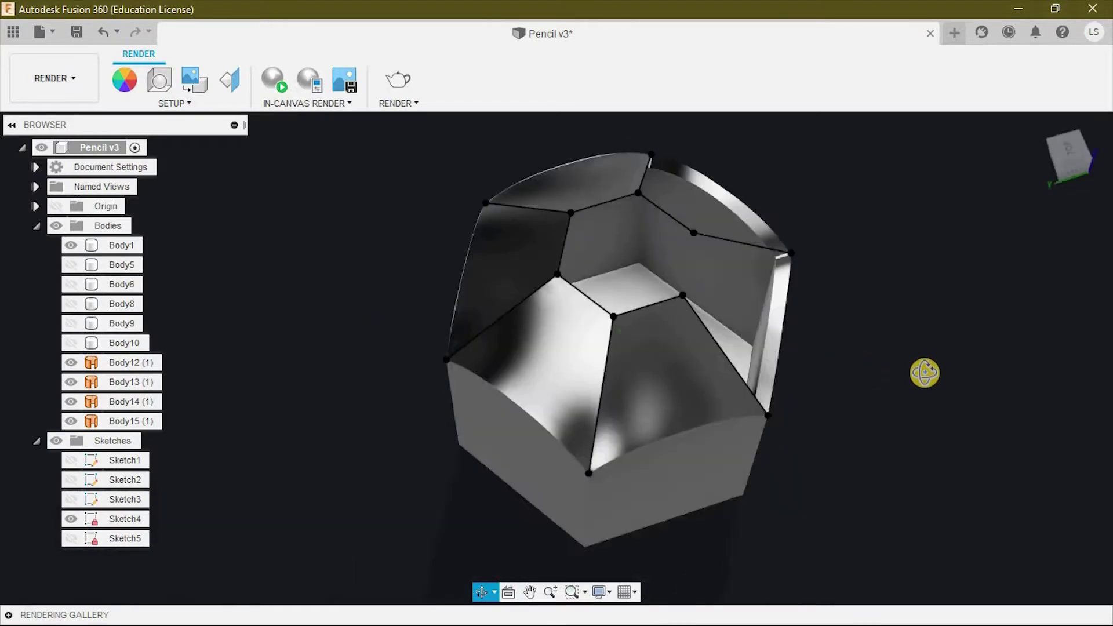
pyautogui.click(58, 81)
pyautogui.click(38, 133)
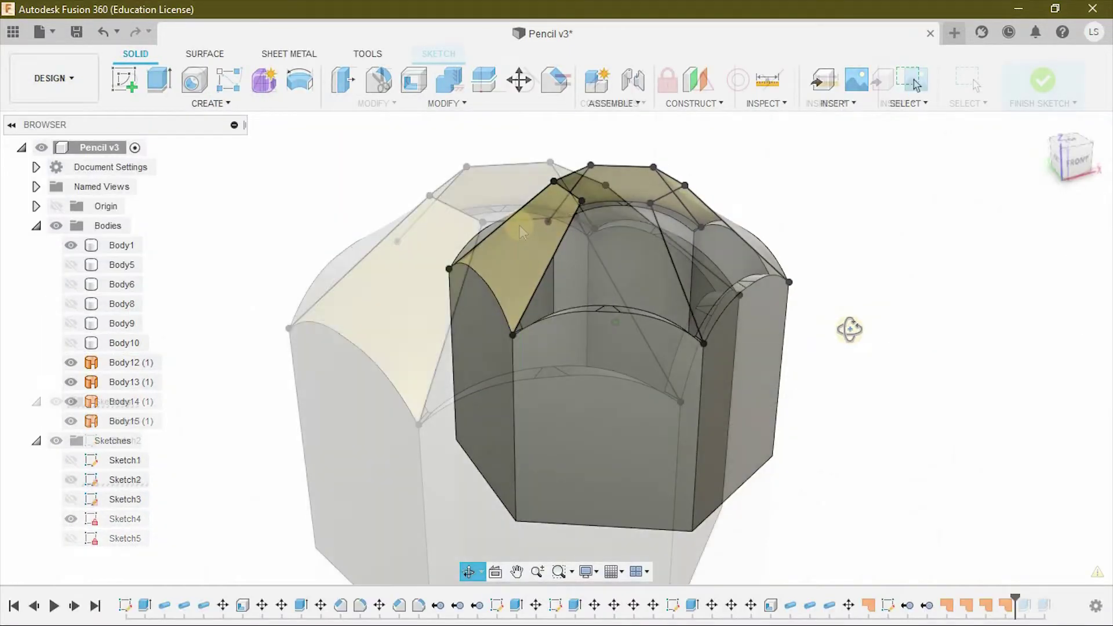
# Patch the next facet from its top, side and vertical edges, creating Body16
pyautogui.click(159, 79)
pyautogui.click(525, 221)
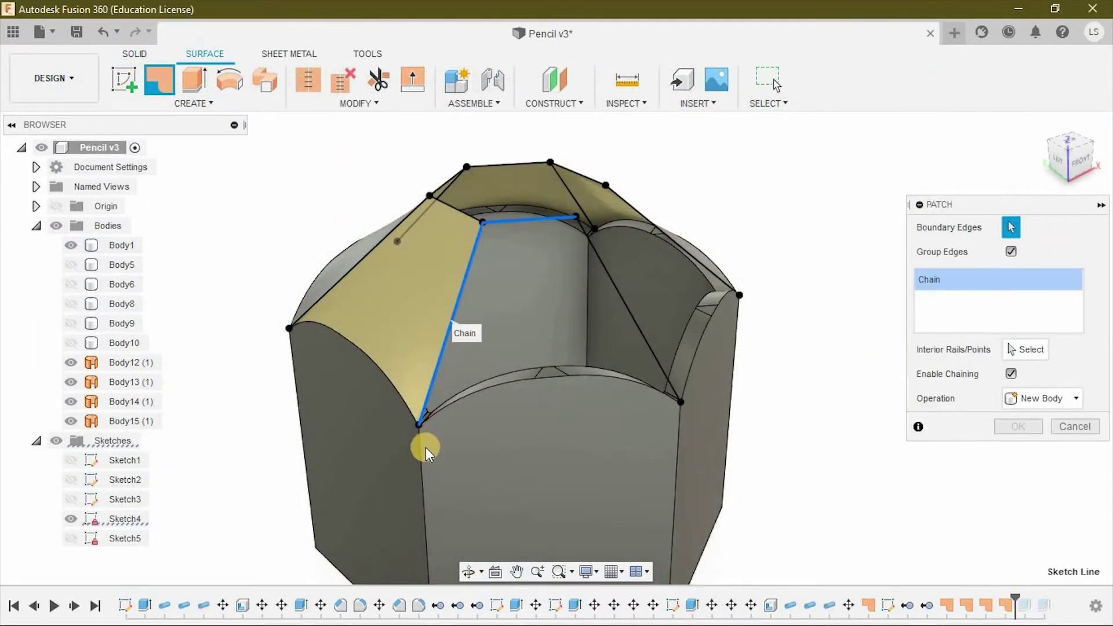
pyautogui.scroll(3, 425, 447)
pyautogui.click(419, 373)
pyautogui.moveTo(419, 374)
pyautogui.keyDown('shift'); pyautogui.mouseDown(button='middle')
pyautogui.moveTo(35, 418)
pyautogui.moveTo(656, 445)
pyautogui.moveTo(430, 260)
pyautogui.mouseUp(button='middle'); pyautogui.keyUp('shift')
pyautogui.click(432, 255)
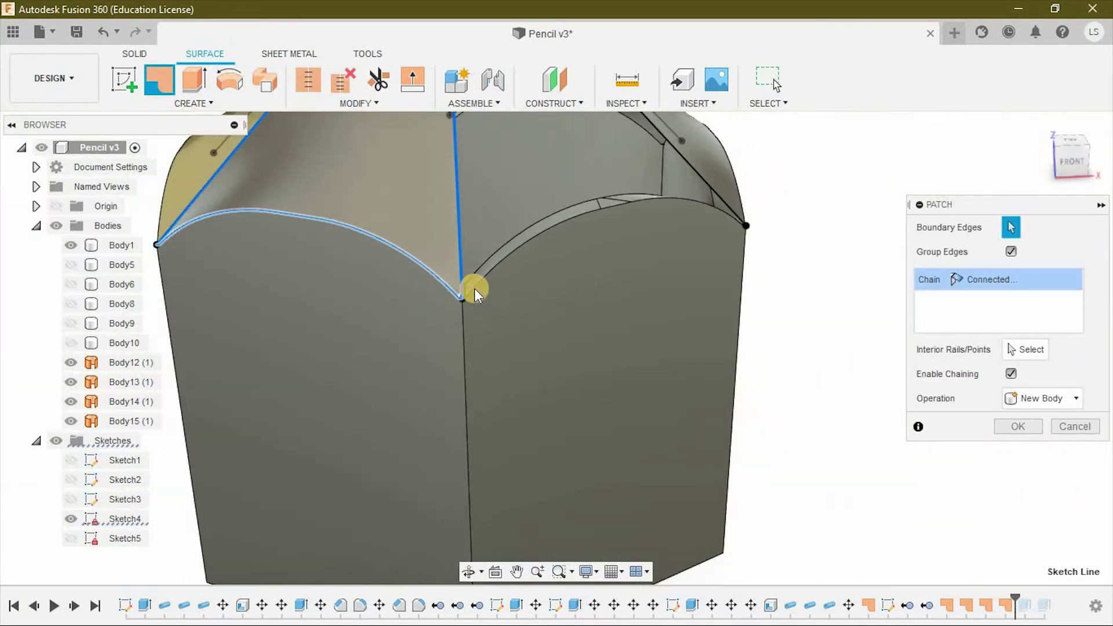
pyautogui.moveTo(474, 294); pyautogui.dragTo(846, 369, button='middle')
pyautogui.scroll(-3, 846, 369)
pyautogui.press('Return')
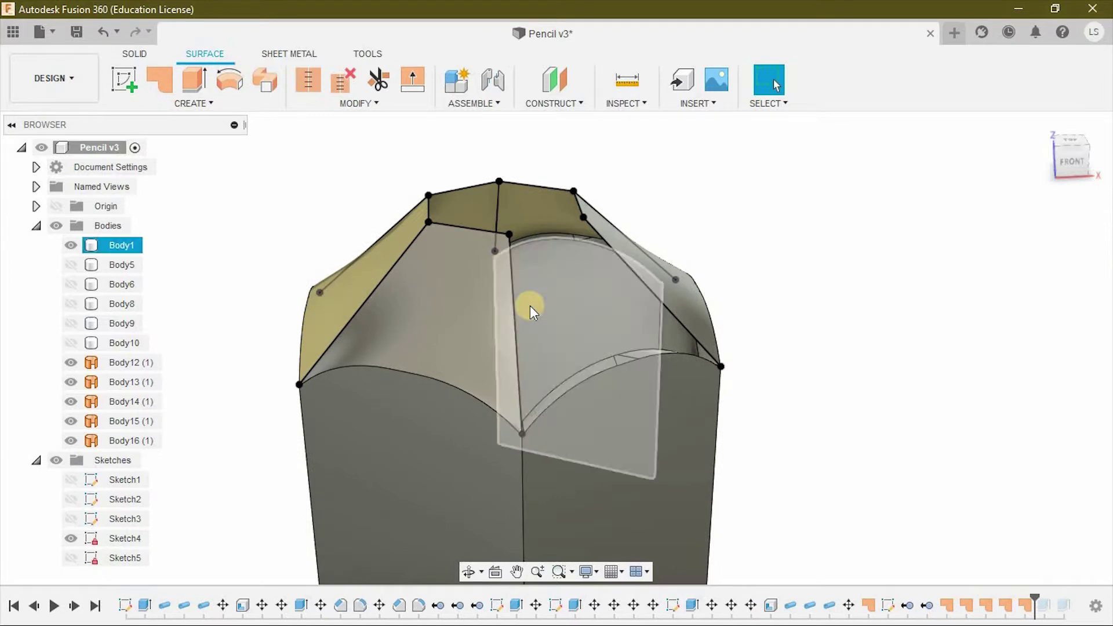
# Reopen Sketch4 from a vertical sketch line and finish it again
pyautogui.click(514, 316)
pyautogui.rightClick(513, 307)
pyautogui.click(496, 406)
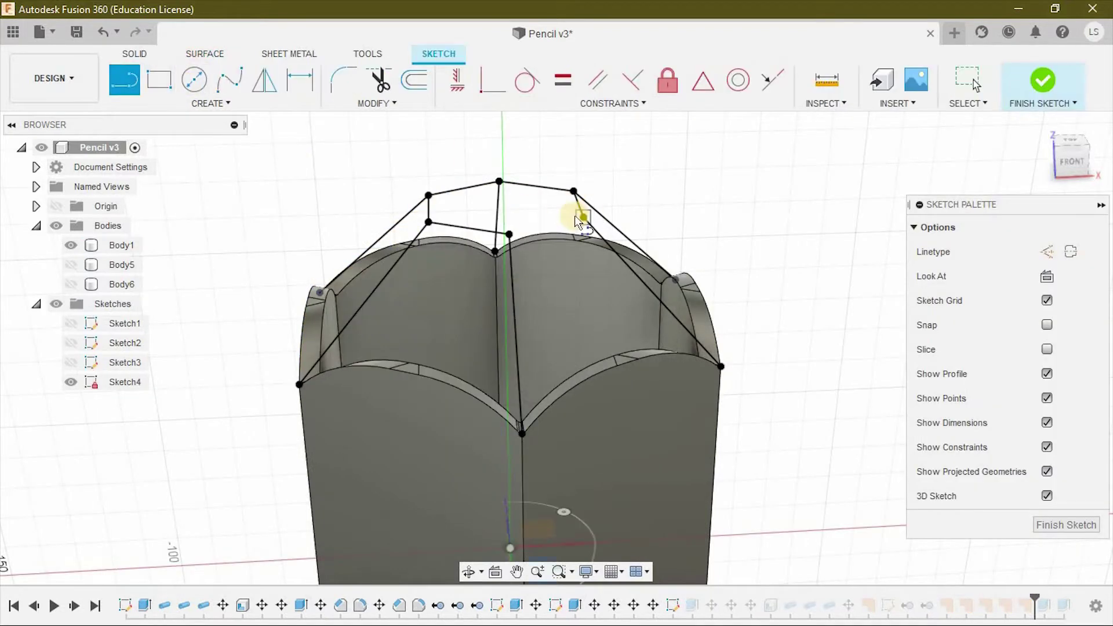
pyautogui.click(1027, 94)
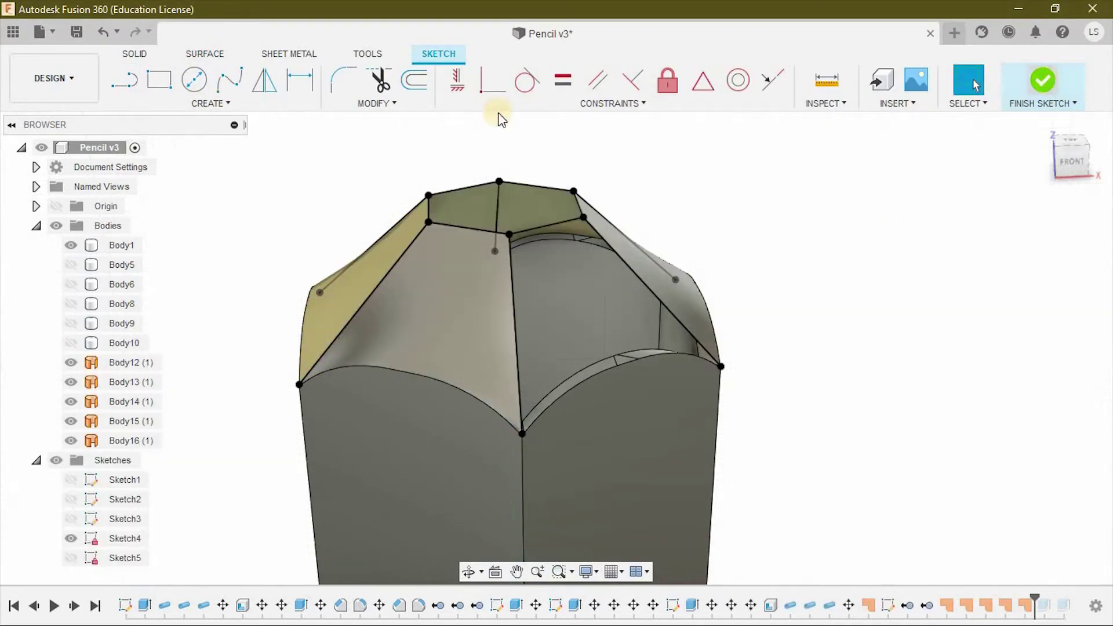
# Patch the last tip facet with its corner edge as Body17, and show Body6
pyautogui.moveTo(538, 261); pyautogui.dragTo(528, 236, button='right')
pyautogui.scroll(5, 720, 372)
pyautogui.click(720, 373)
pyautogui.scroll(3, 718, 371)
pyautogui.keyDown('shift'); pyautogui.moveTo(675, 373); pyautogui.dragTo(768, 355, button='middle'); pyautogui.keyUp('shift')
pyautogui.click(753, 344)
pyautogui.moveTo(752, 343)
pyautogui.mouseDown(button='middle')
pyautogui.moveTo(353, 420)
pyautogui.moveTo(399, 384)
pyautogui.moveTo(534, 364)
pyautogui.mouseUp(button='middle')
pyautogui.scroll(-5, 739, 320)
pyautogui.keyDown('shift'); pyautogui.moveTo(740, 320); pyautogui.dragTo(672, 406, button='middle'); pyautogui.keyUp('shift')
pyautogui.moveTo(746, 435)
pyautogui.keyDown('shift'); pyautogui.mouseDown(button='middle')
pyautogui.moveTo(718, 430)
pyautogui.moveTo(728, 449)
pyautogui.moveTo(807, 449)
pyautogui.mouseUp(button='middle'); pyautogui.keyUp('shift')
pyautogui.scroll(5, 808, 450)
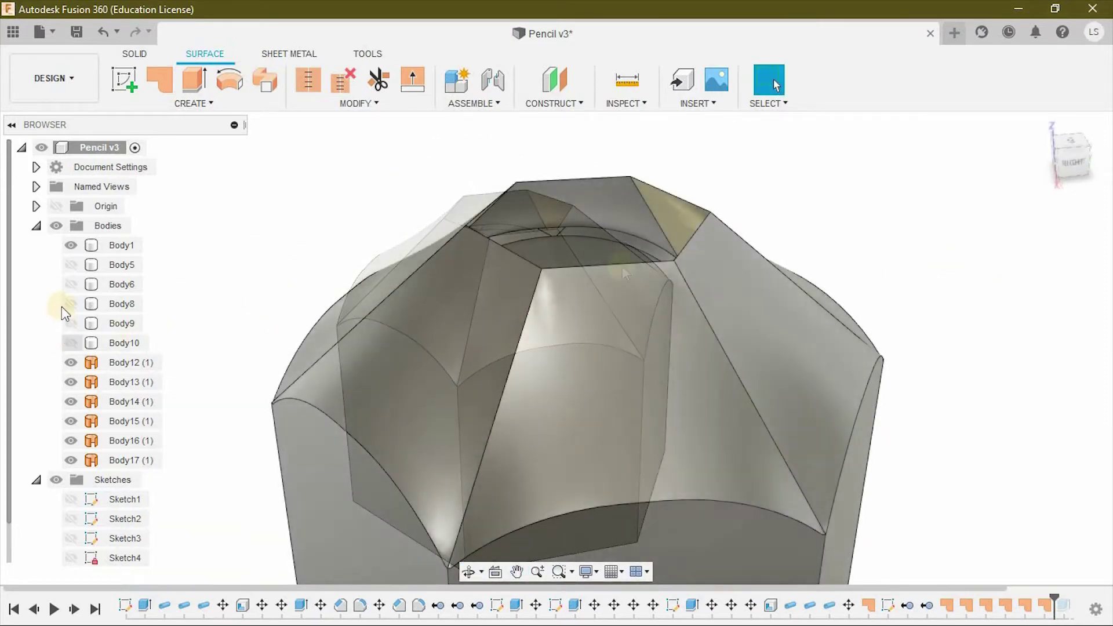
pyautogui.click(70, 284)
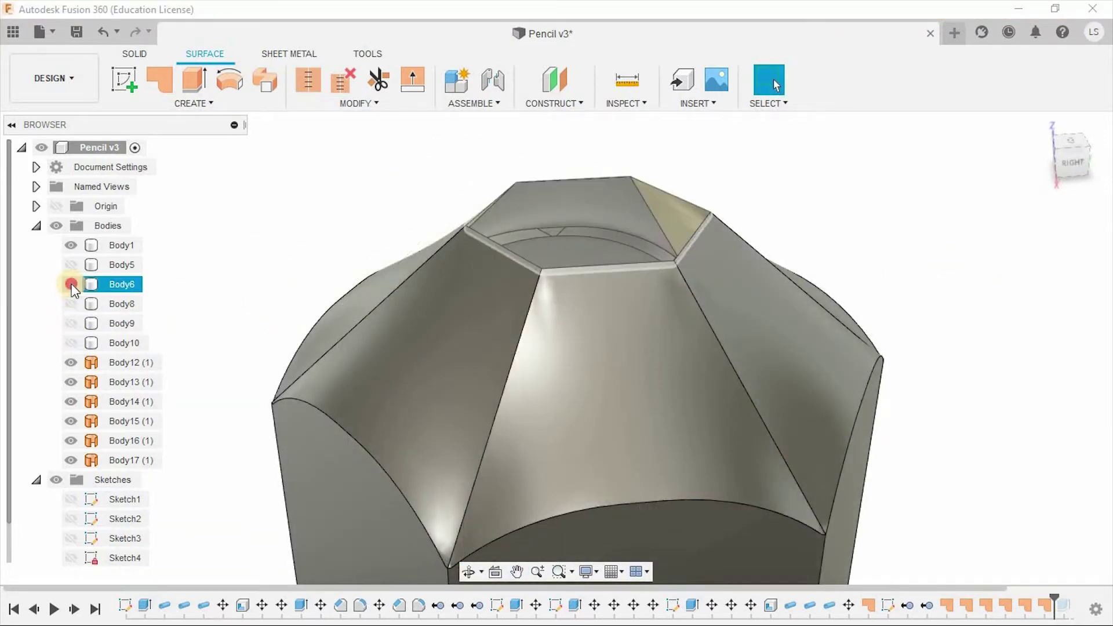
# Select Body12 through Body17 and stitch them into Body18
pyautogui.keyDown('shift'); pyautogui.moveTo(223, 241); pyautogui.dragTo(565, 240, button='middle'); pyautogui.keyUp('shift')
pyautogui.scroll(-3, 730, 270)
pyautogui.keyDown('shift'); pyautogui.moveTo(730, 270); pyautogui.dragTo(718, 258, button='middle'); pyautogui.keyUp('shift')
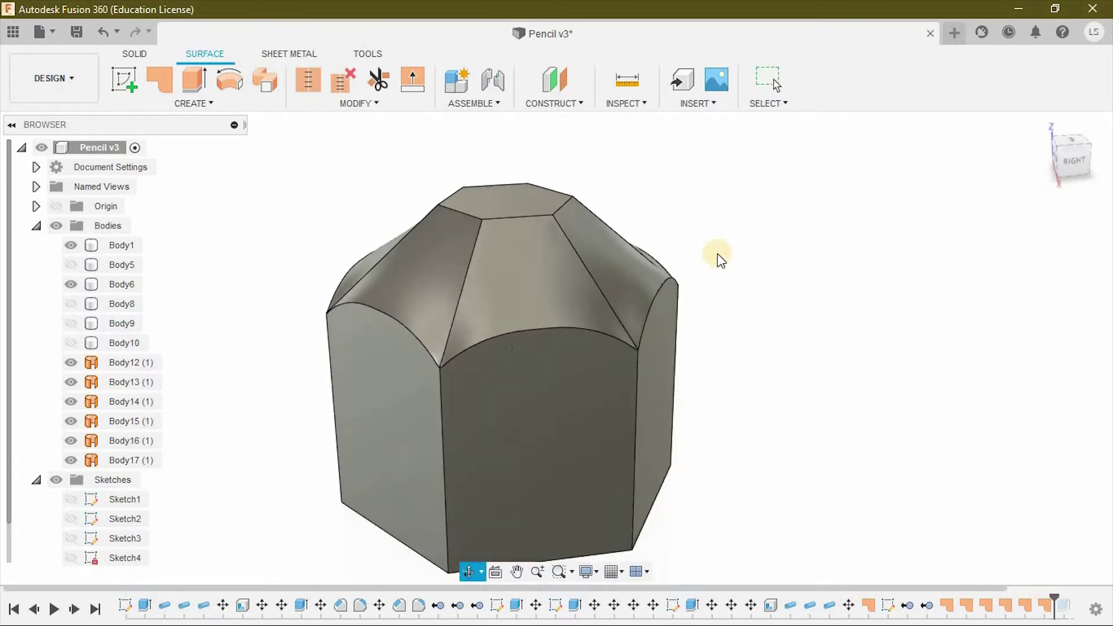
pyautogui.scroll(5, 472, 207)
pyautogui.click(131, 362)
pyautogui.keyDown('shift'); pyautogui.click(138, 458); pyautogui.keyUp('shift')
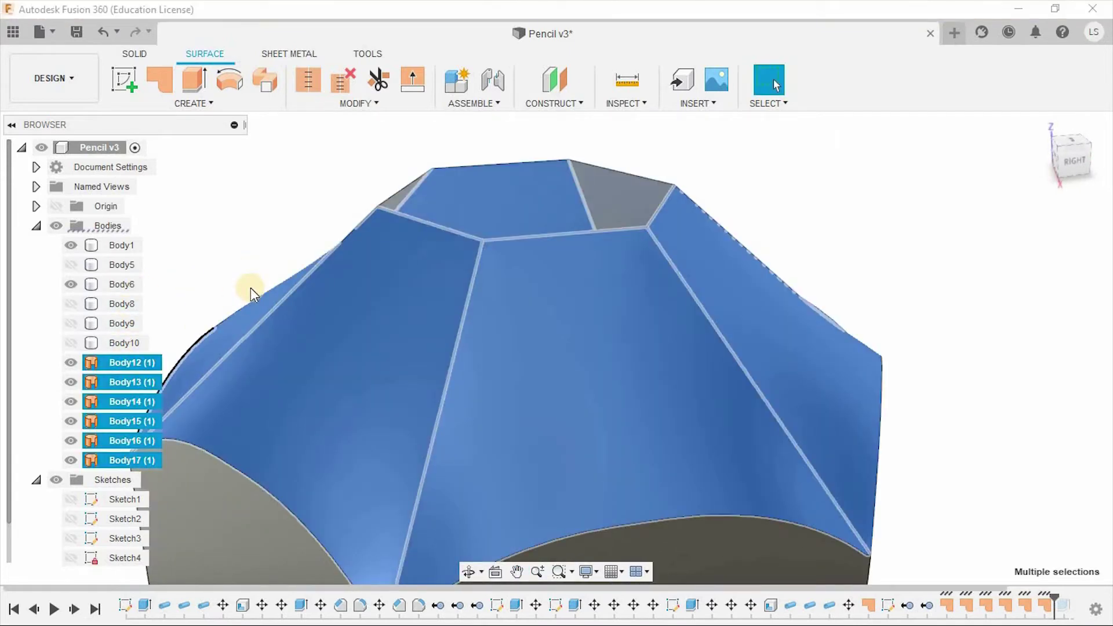
pyautogui.click(315, 100)
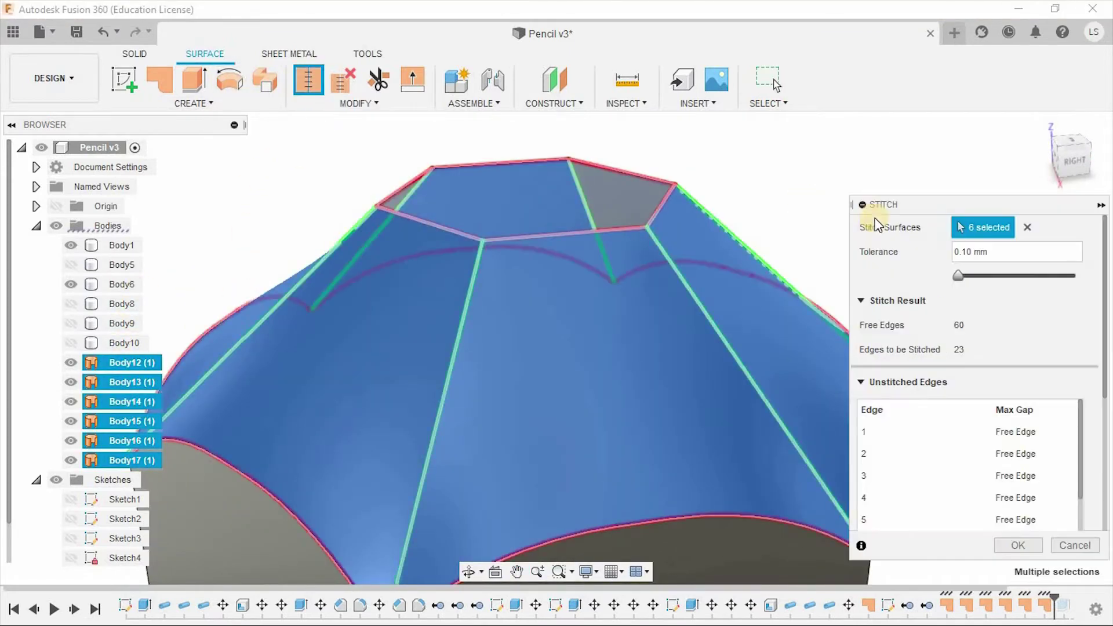
pyautogui.click(1029, 547)
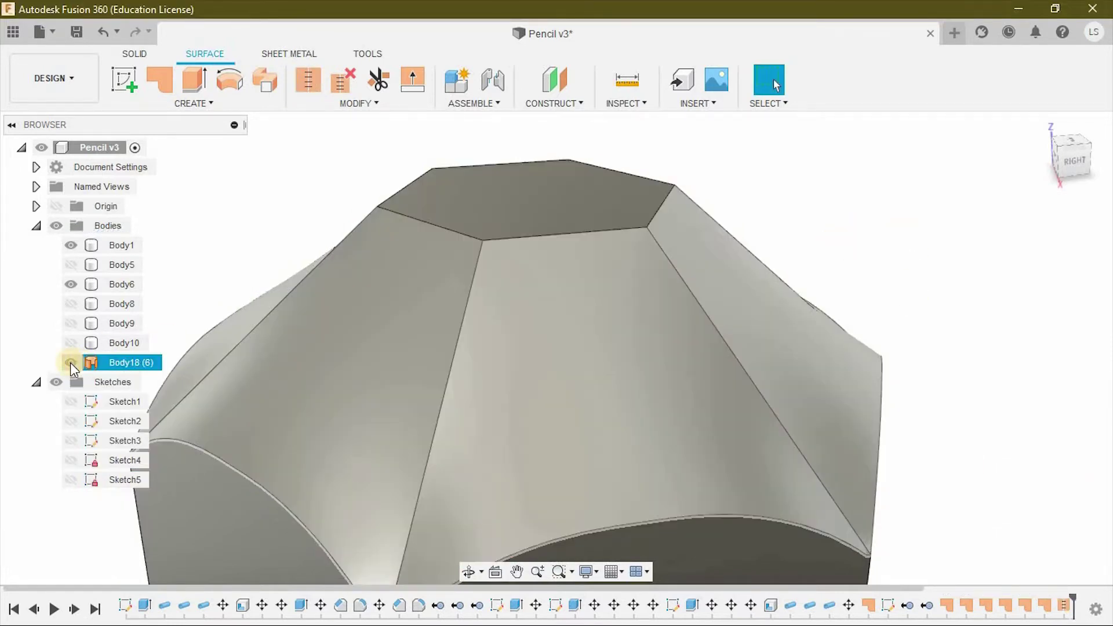
# Check Body18's visibility, then hide both Body6 and Body18
pyautogui.click(68, 363)
pyautogui.click(69, 362)
pyautogui.click(131, 362)
pyautogui.moveTo(398, 336)
pyautogui.keyDown('shift'); pyautogui.mouseDown(button='middle')
pyautogui.moveTo(495, 364)
pyautogui.moveTo(120, 288)
pyautogui.mouseUp(button='middle'); pyautogui.keyUp('shift')
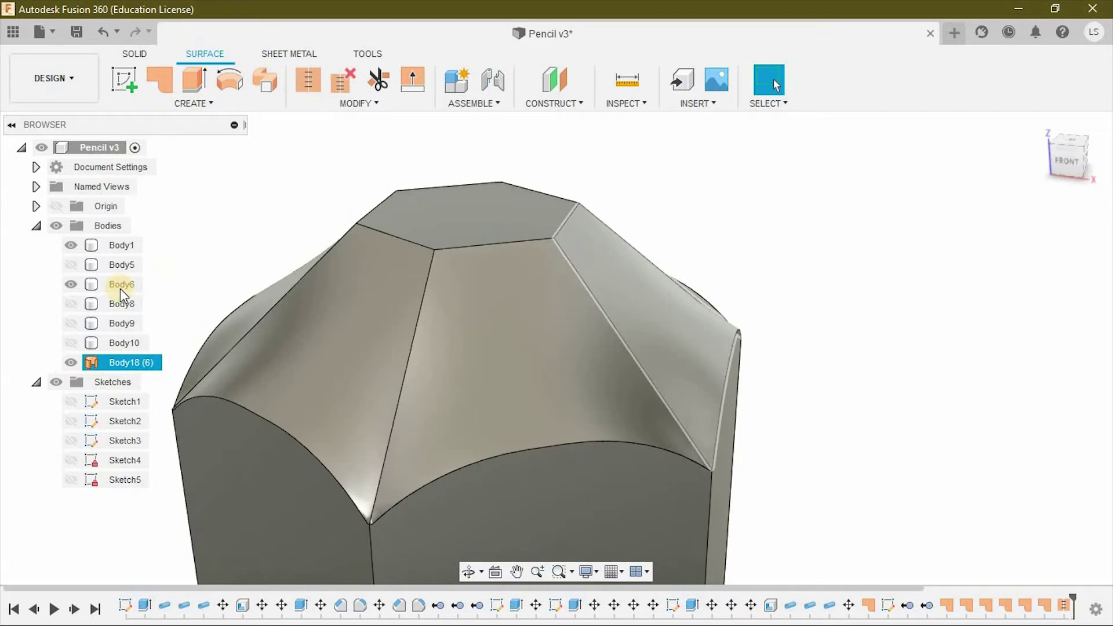
pyautogui.click(71, 284)
pyautogui.click(69, 363)
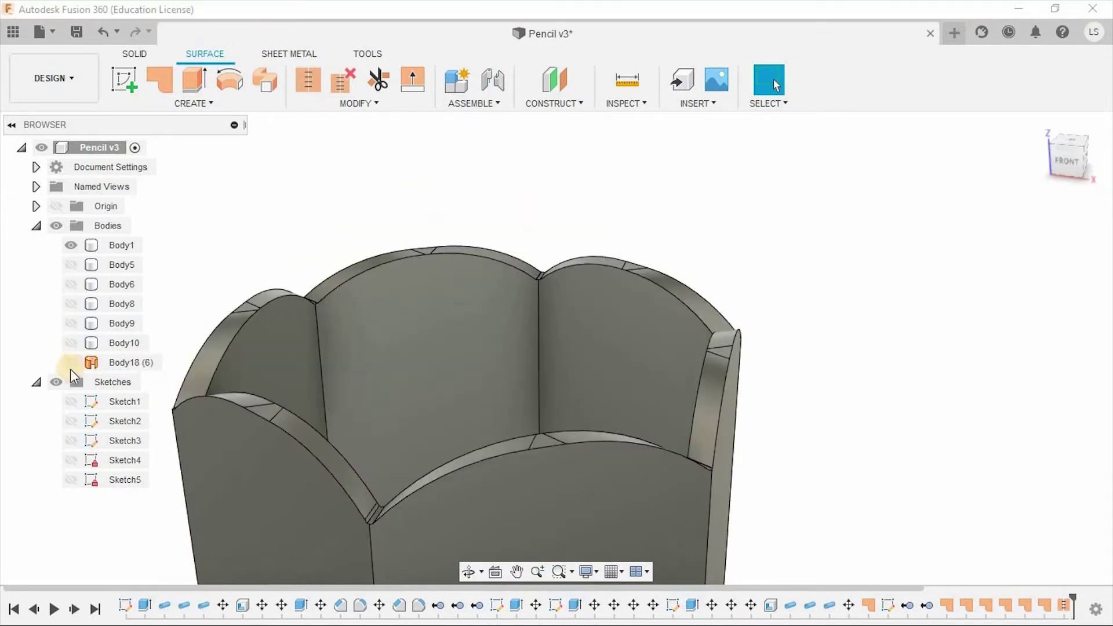
# Show Body18, hide Body1, and patch a flat cap over the hexagonal top opening
pyautogui.click(69, 362)
pyautogui.click(69, 244)
pyautogui.click(70, 284)
pyautogui.press('p')
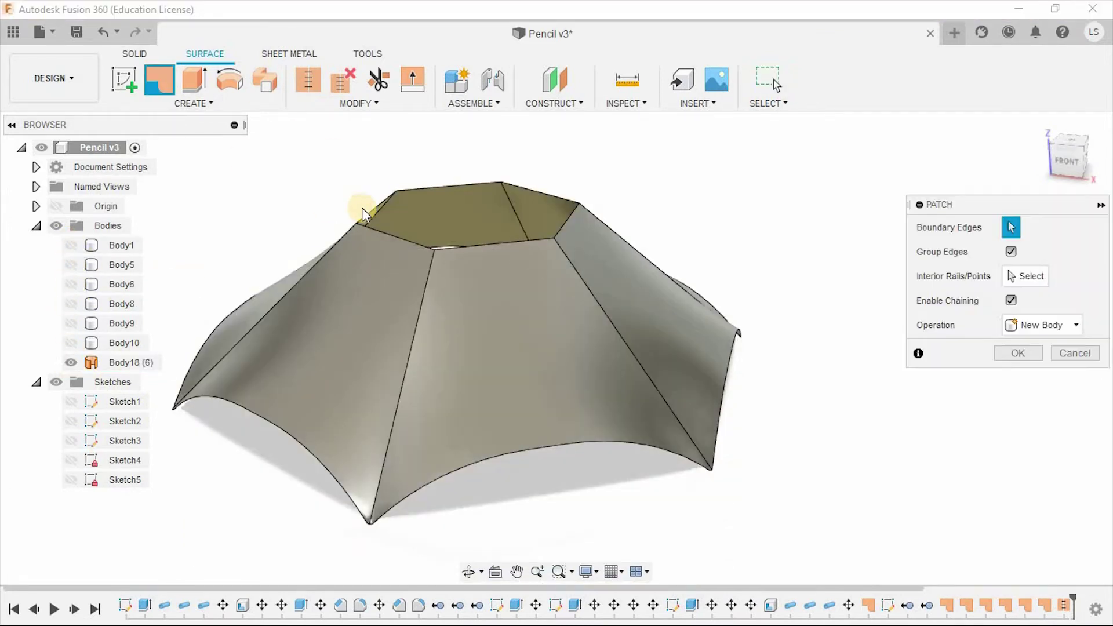
pyautogui.click(377, 210)
pyautogui.keyDown('shift'); pyautogui.moveTo(641, 432); pyautogui.dragTo(633, 278, button='middle'); pyautogui.keyUp('shift')
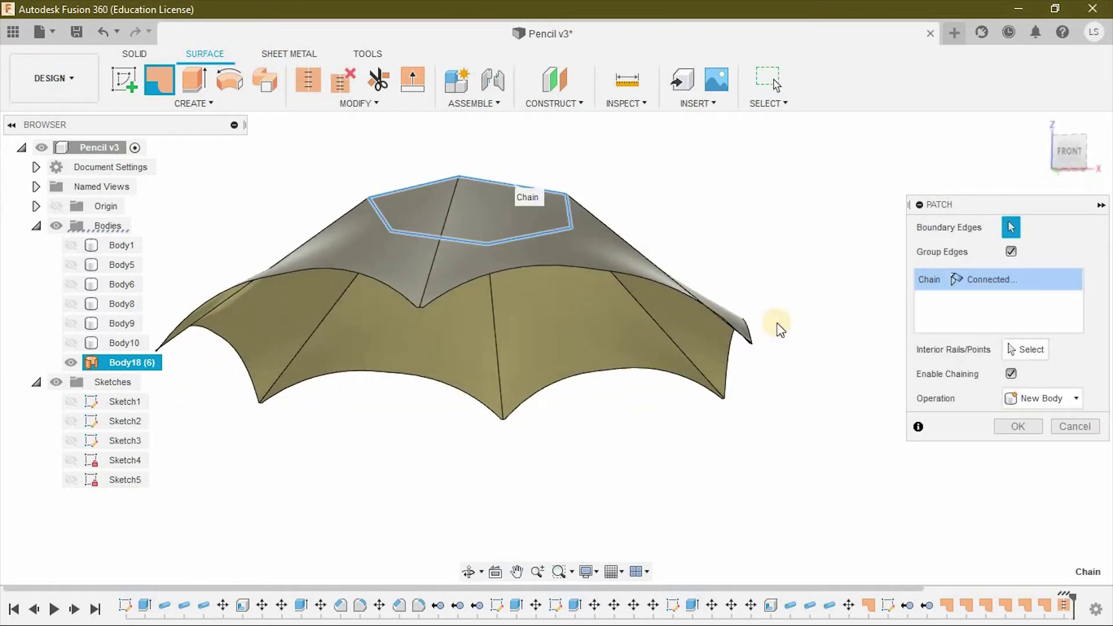
pyautogui.press('Return')
# Stitch the cap and tip surface into Body21 and hide Body20
pyautogui.keyDown('ctrl'); pyautogui.click(120, 371); pyautogui.keyUp('ctrl')
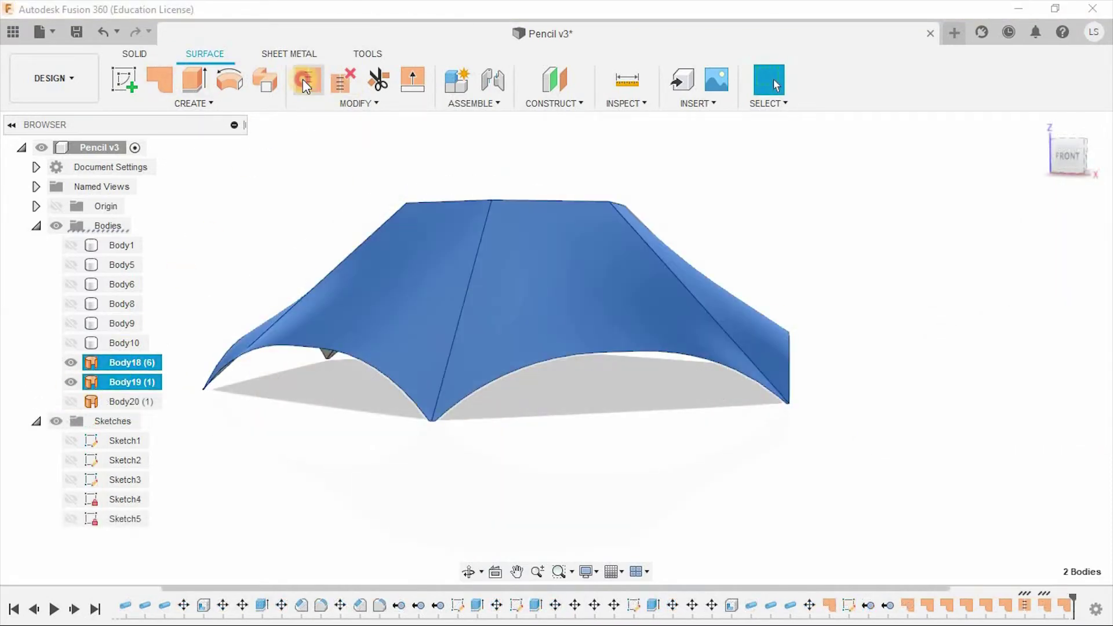
pyautogui.press('s')
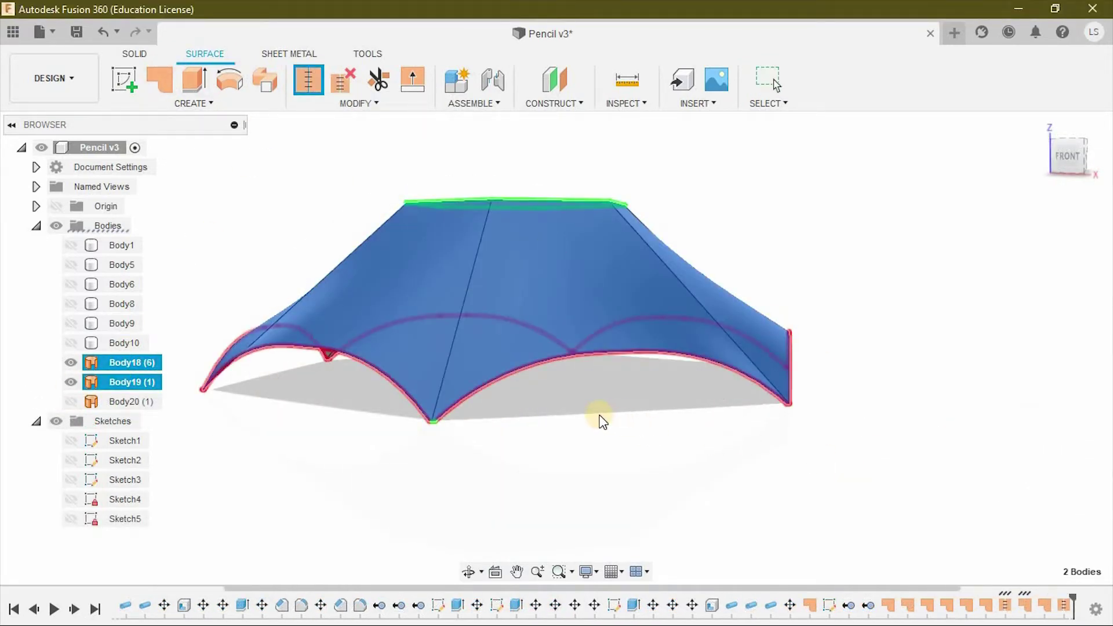
pyautogui.press('Return')
pyautogui.click(70, 384)
pyautogui.click(72, 363)
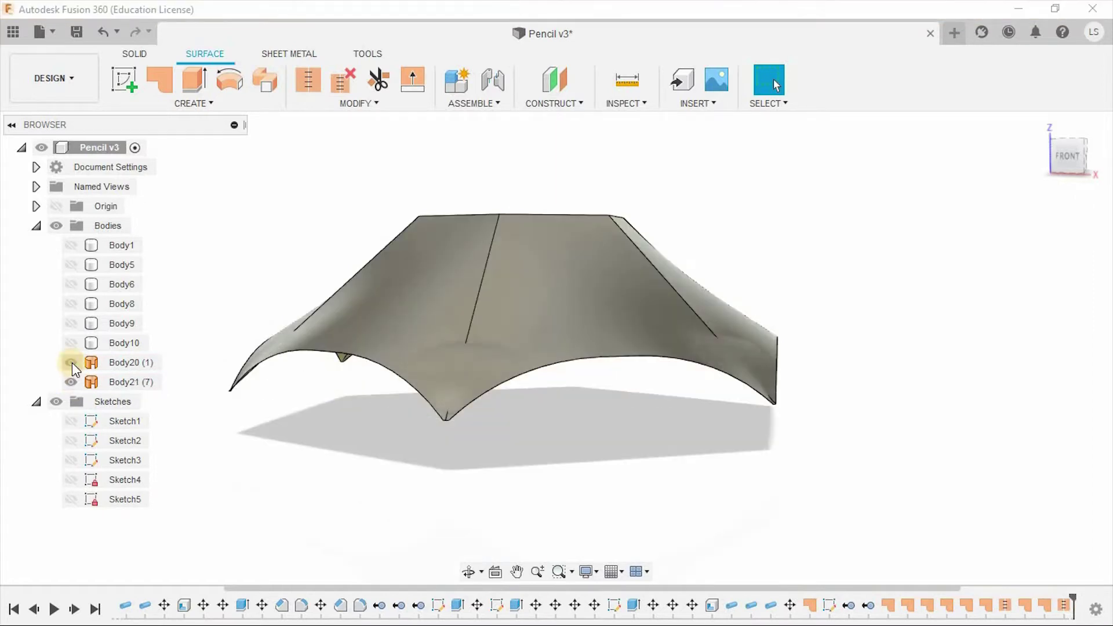
pyautogui.click(360, 453)
# Show the hexagonal prism Body1 and select a ridge edge of the surface
pyautogui.keyDown('shift'); pyautogui.moveTo(360, 452); pyautogui.dragTo(542, 282, button='middle'); pyautogui.keyUp('shift')
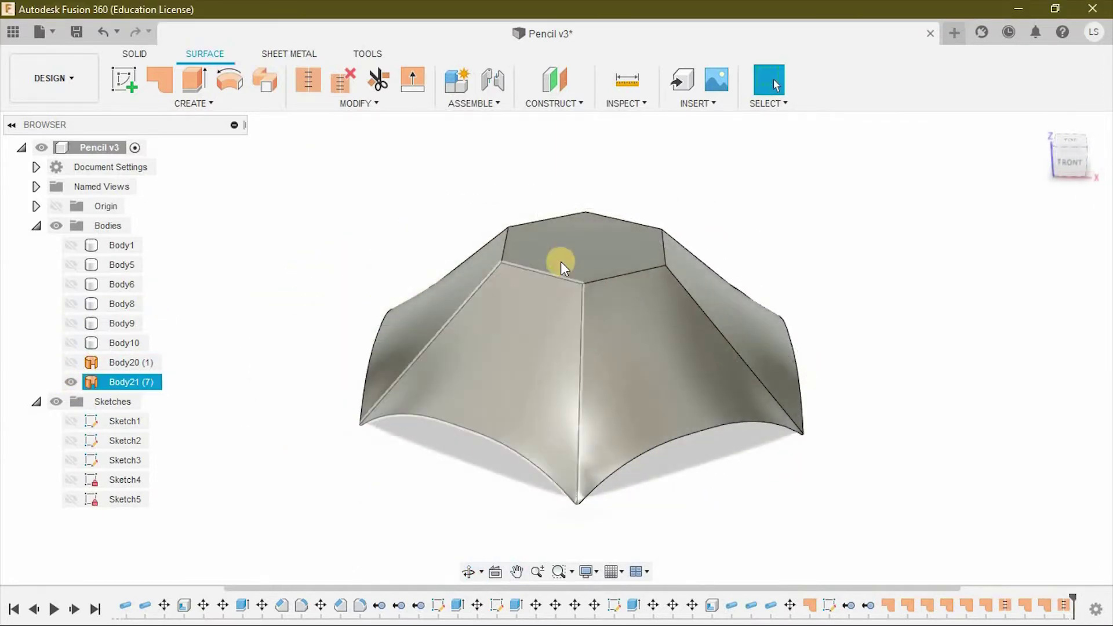
pyautogui.click(71, 245)
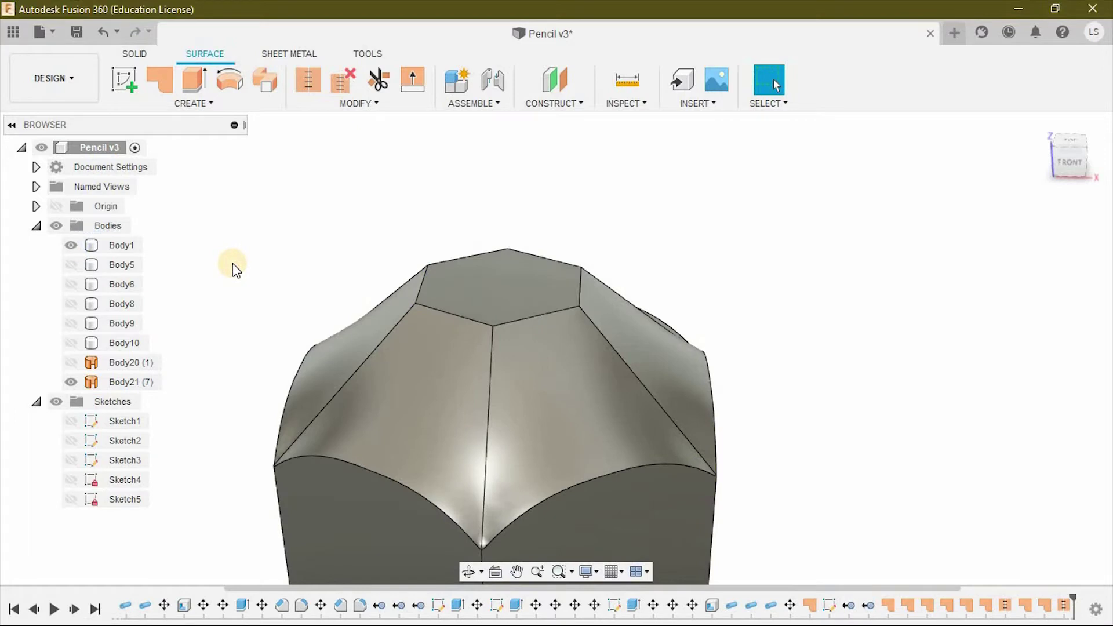
pyautogui.keyDown('shift'); pyautogui.moveTo(339, 242); pyautogui.dragTo(437, 282, button='middle'); pyautogui.keyUp('shift')
pyautogui.click(428, 352)
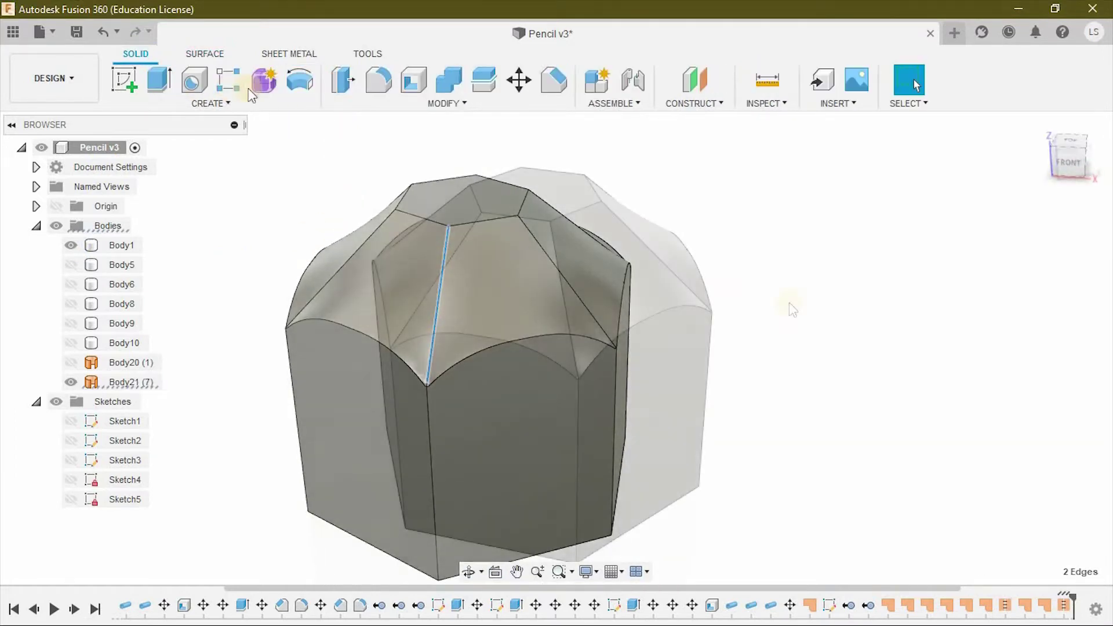
# Inspect Body1, Body20 and Body21 separately, leaving only Body21 visible
pyautogui.keyDown('shift'); pyautogui.moveTo(413, 229); pyautogui.dragTo(760, 327, button='middle'); pyautogui.keyUp('shift')
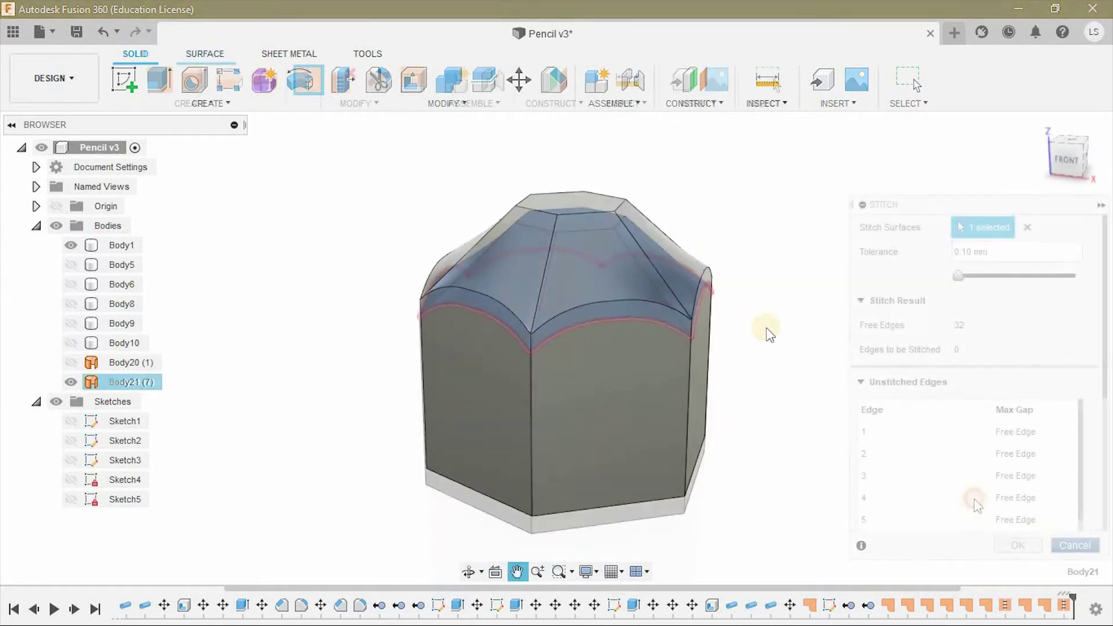
pyautogui.keyDown('shift'); pyautogui.moveTo(718, 363); pyautogui.dragTo(739, 326, button='middle'); pyautogui.keyUp('shift')
pyautogui.click(122, 245)
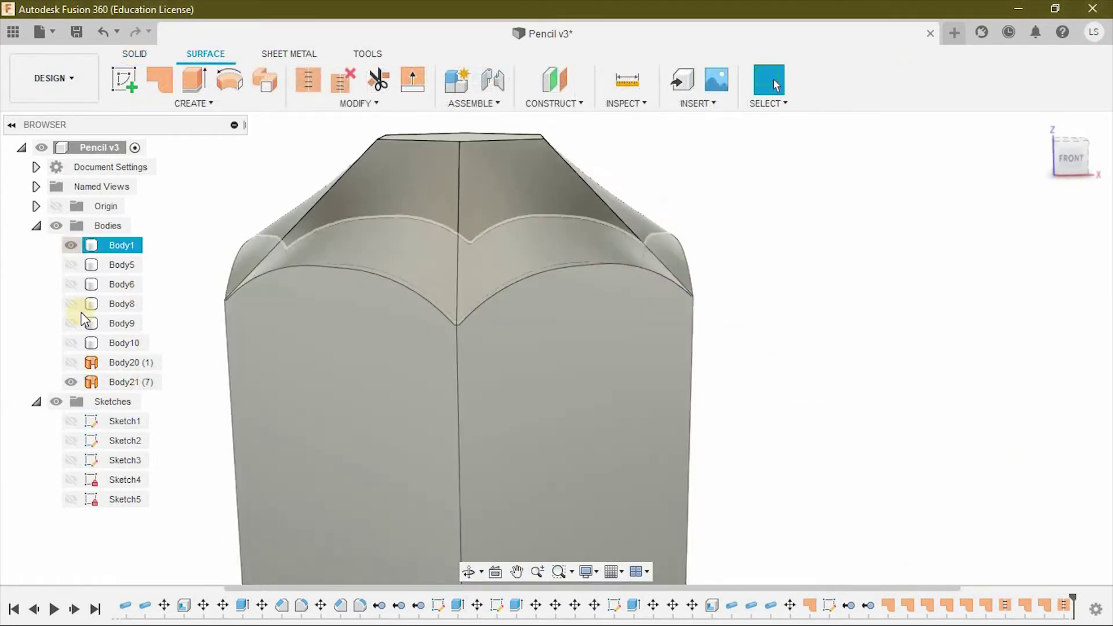
pyautogui.click(71, 382)
pyautogui.moveTo(231, 354)
pyautogui.keyDown('shift'); pyautogui.mouseDown(button='middle')
pyautogui.moveTo(308, 360)
pyautogui.moveTo(318, 312)
pyautogui.mouseUp(button='middle'); pyautogui.keyUp('shift')
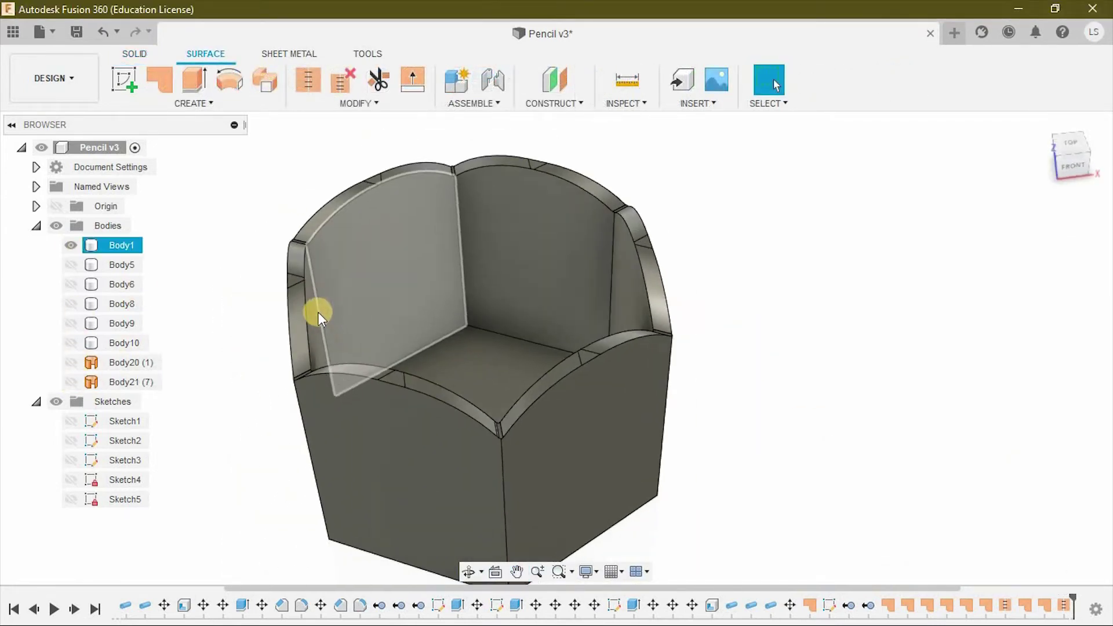
pyautogui.click(71, 364)
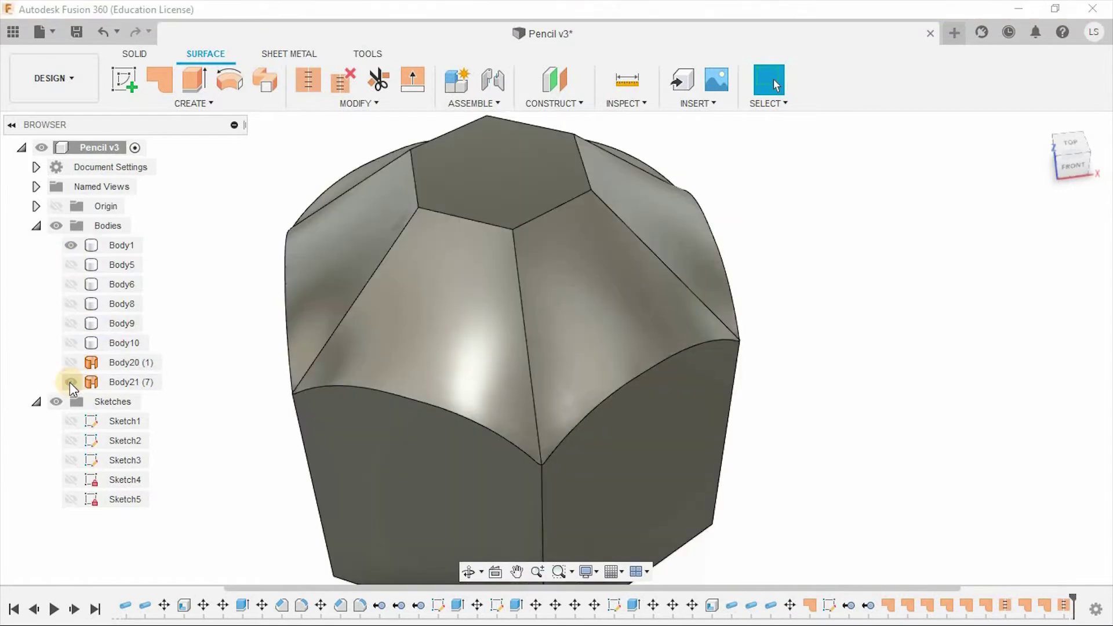
pyautogui.click(71, 382)
pyautogui.click(70, 249)
pyautogui.click(71, 382)
pyautogui.keyDown('shift'); pyautogui.moveTo(323, 427); pyautogui.dragTo(351, 398, button='middle'); pyautogui.keyUp('shift')
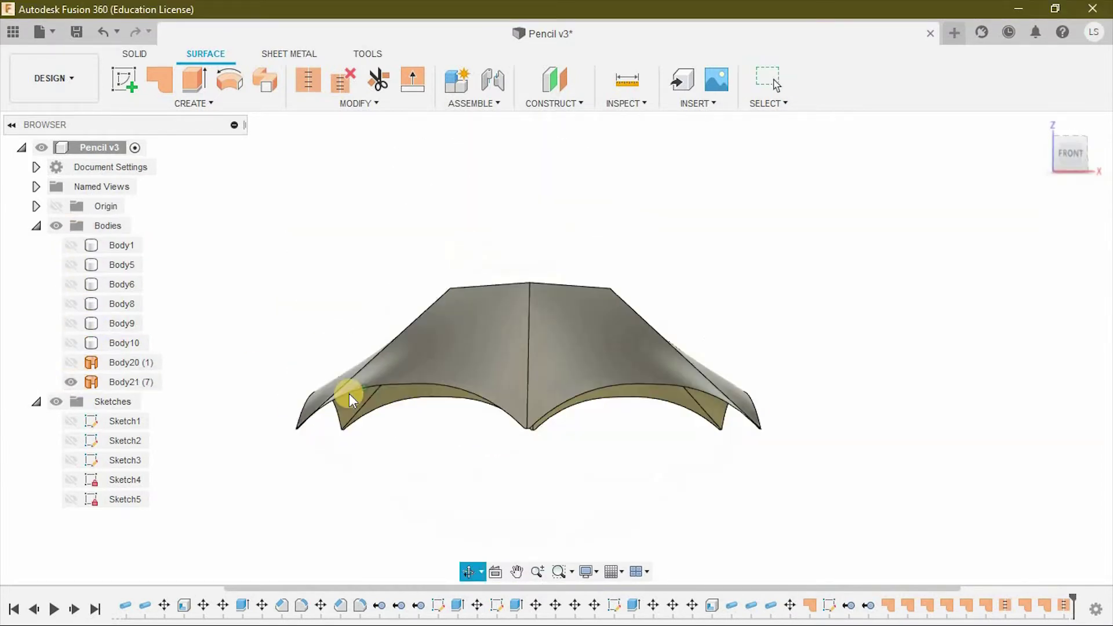
# Patch the scalloped bottom boundary chain to close the opening
pyautogui.click(160, 81)
pyautogui.click(372, 386)
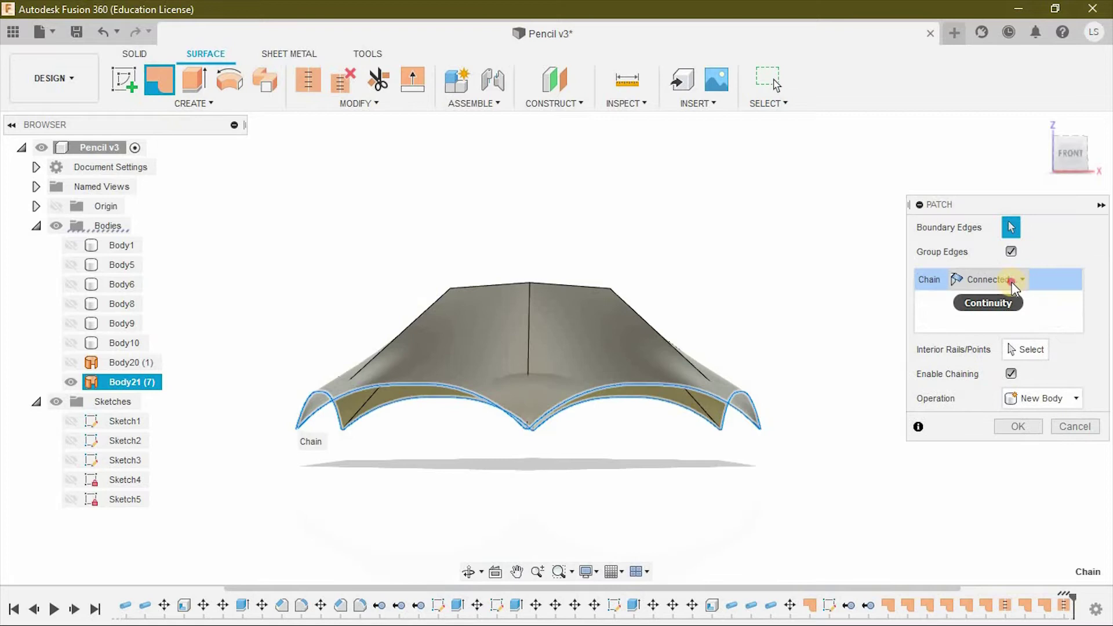
pyautogui.moveTo(655, 438)
pyautogui.keyDown('shift'); pyautogui.mouseDown(button='middle')
pyautogui.moveTo(721, 480)
pyautogui.moveTo(661, 455)
pyautogui.moveTo(577, 450)
pyautogui.moveTo(790, 469)
pyautogui.mouseUp(button='middle'); pyautogui.keyUp('shift')
pyautogui.click(1009, 429)
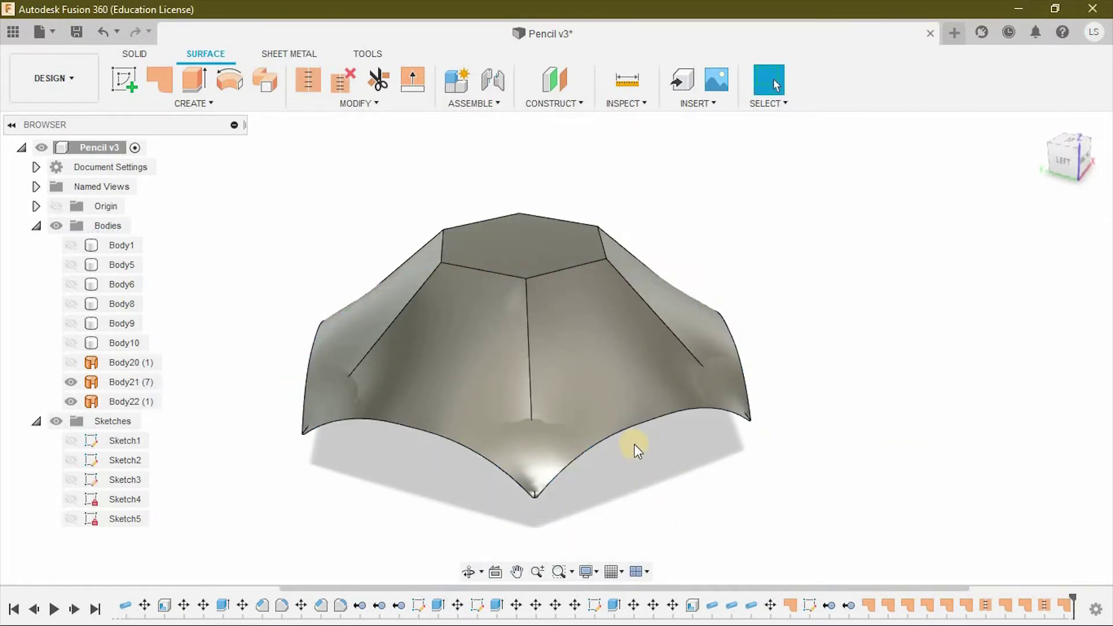
# Preview the patched surface in the rendering workspace, then return to Design
pyautogui.click(76, 81)
pyautogui.click(58, 205)
pyautogui.moveTo(834, 454)
pyautogui.keyDown('shift'); pyautogui.mouseDown(button='middle')
pyautogui.moveTo(768, 462)
pyautogui.moveTo(583, 390)
pyautogui.mouseUp(button='middle'); pyautogui.keyUp('shift')
pyautogui.click(53, 78)
# Stitch Body21 and the bottom patch into a single Body23
pyautogui.click(82, 116)
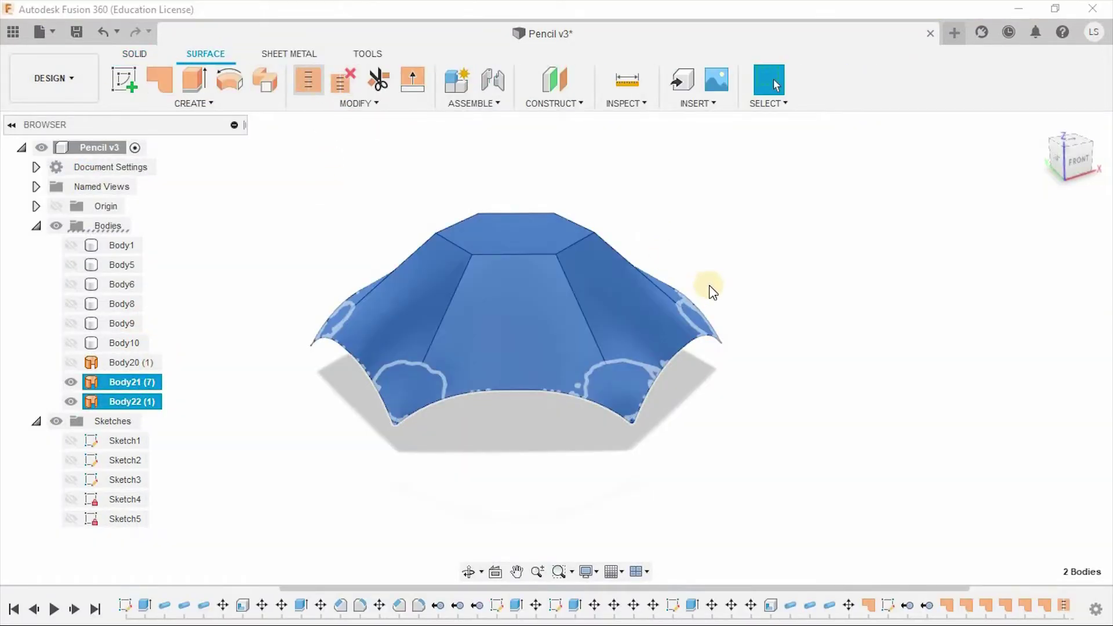
pyautogui.click(1025, 491)
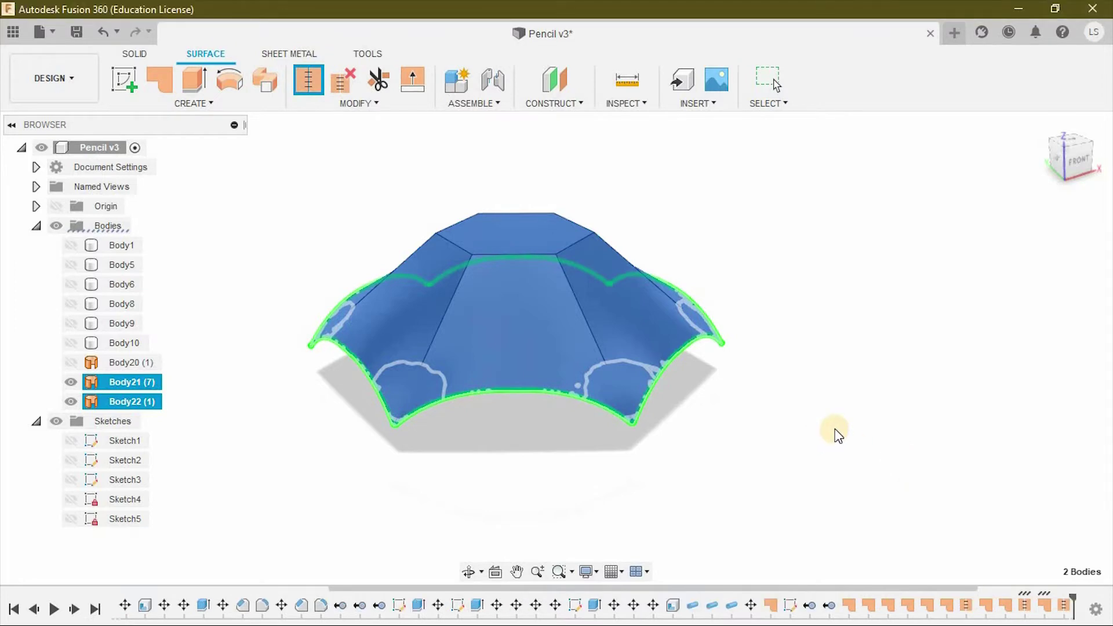
pyautogui.click(70, 383)
pyautogui.click(71, 245)
pyautogui.scroll(3, 481, 452)
pyautogui.keyDown('shift'); pyautogui.moveTo(577, 502); pyautogui.dragTo(613, 490, button='middle'); pyautogui.keyUp('shift')
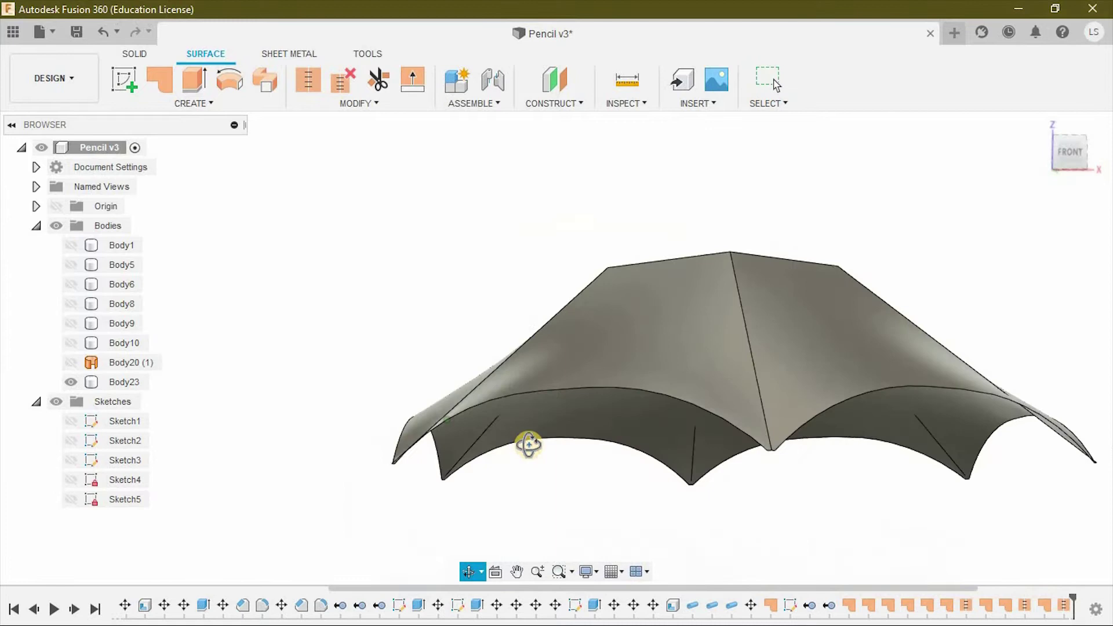
# Show the prism Body1 and select a sloped ridge edge on top
pyautogui.scroll(2, 614, 490)
pyautogui.click(92, 382)
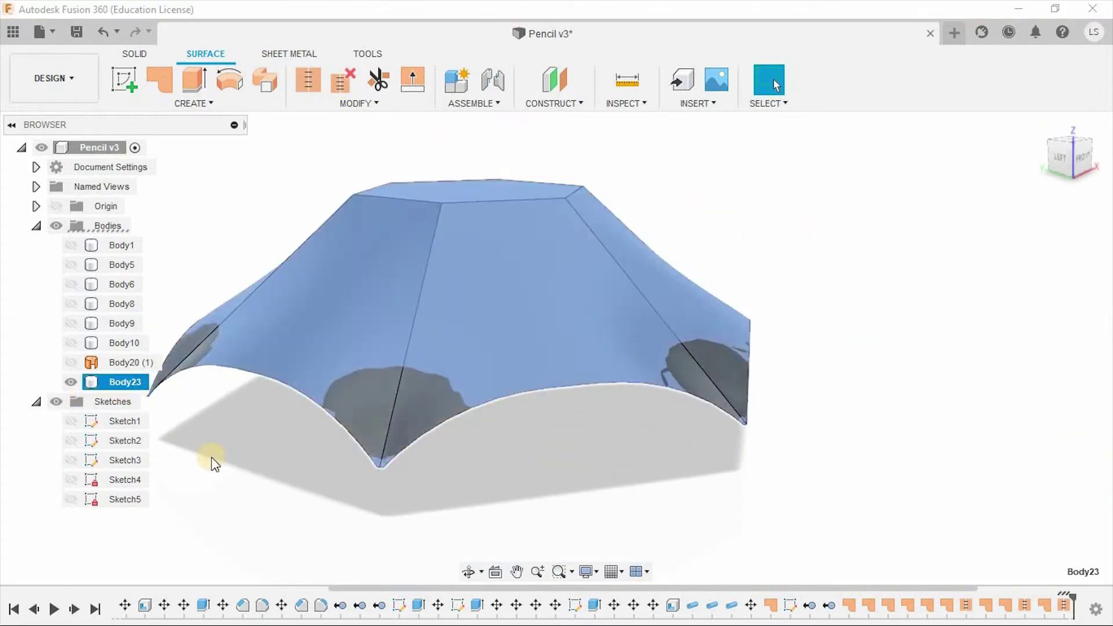
pyautogui.click(179, 428)
pyautogui.click(71, 245)
pyautogui.moveTo(255, 520)
pyautogui.keyDown('shift'); pyautogui.mouseDown(button='middle')
pyautogui.moveTo(721, 437)
pyautogui.moveTo(733, 480)
pyautogui.moveTo(636, 303)
pyautogui.mouseUp(button='middle'); pyautogui.keyUp('shift')
pyautogui.click(636, 303)
pyautogui.scroll(3, 676, 356)
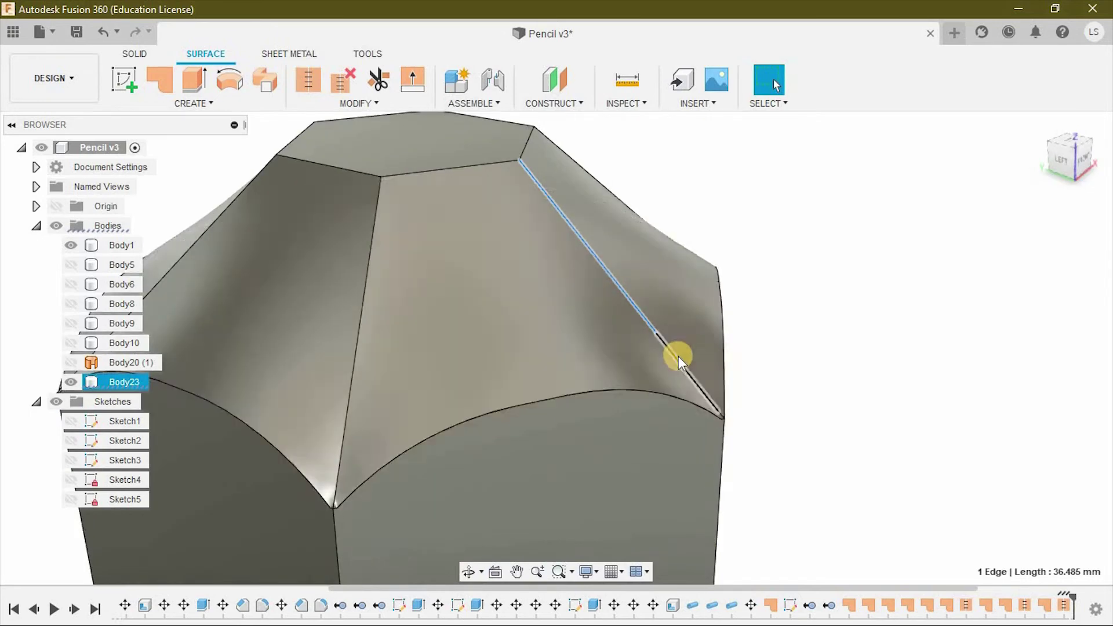
pyautogui.moveTo(681, 360)
pyautogui.keyDown('shift'); pyautogui.mouseDown(button='middle')
pyautogui.moveTo(757, 385)
pyautogui.moveTo(832, 340)
pyautogui.moveTo(879, 367)
pyautogui.moveTo(740, 402)
pyautogui.moveTo(832, 418)
pyautogui.moveTo(347, 105)
pyautogui.mouseUp(button='middle'); pyautogui.keyUp('shift')
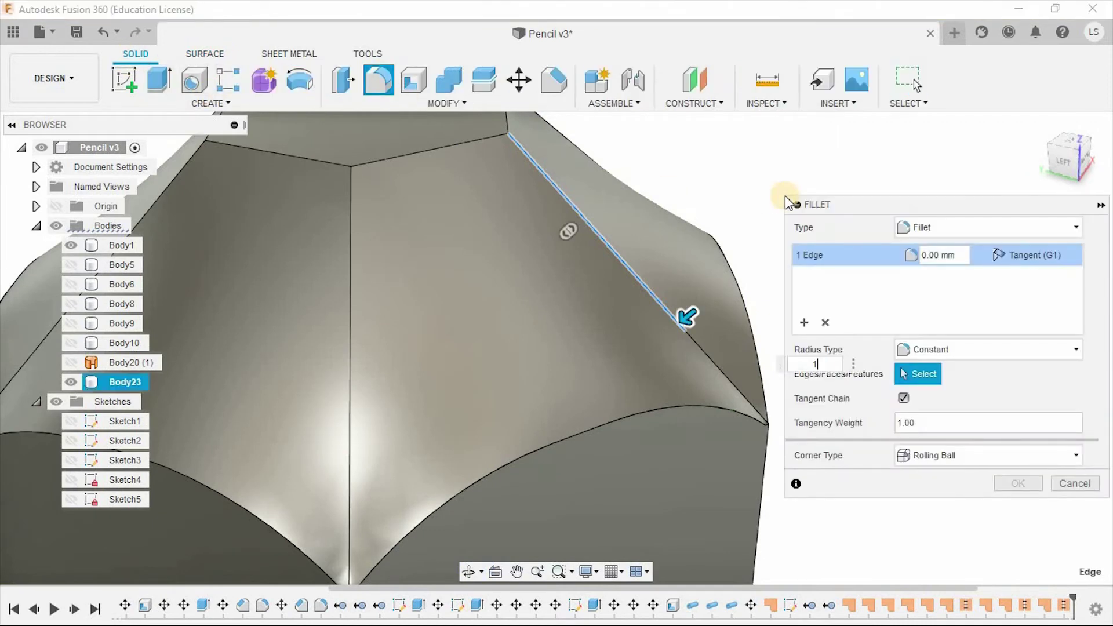
# Fillet that edge at 0.1 mm with Tangent Chain turned off
pyautogui.write('0.0')
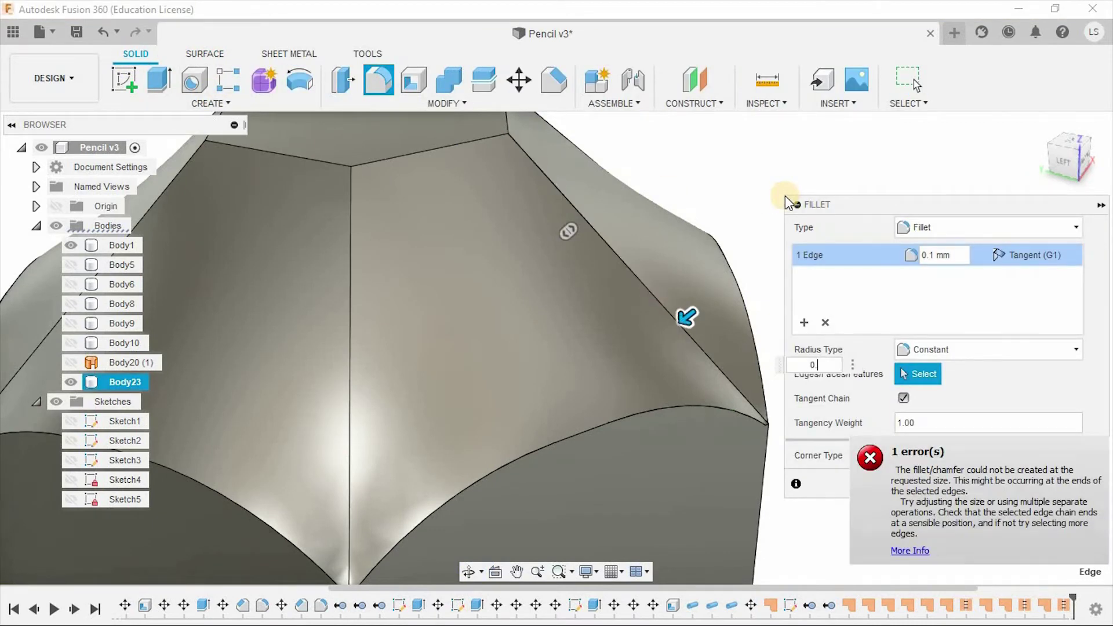
pyautogui.press('BackSpace')
pyautogui.write('1')
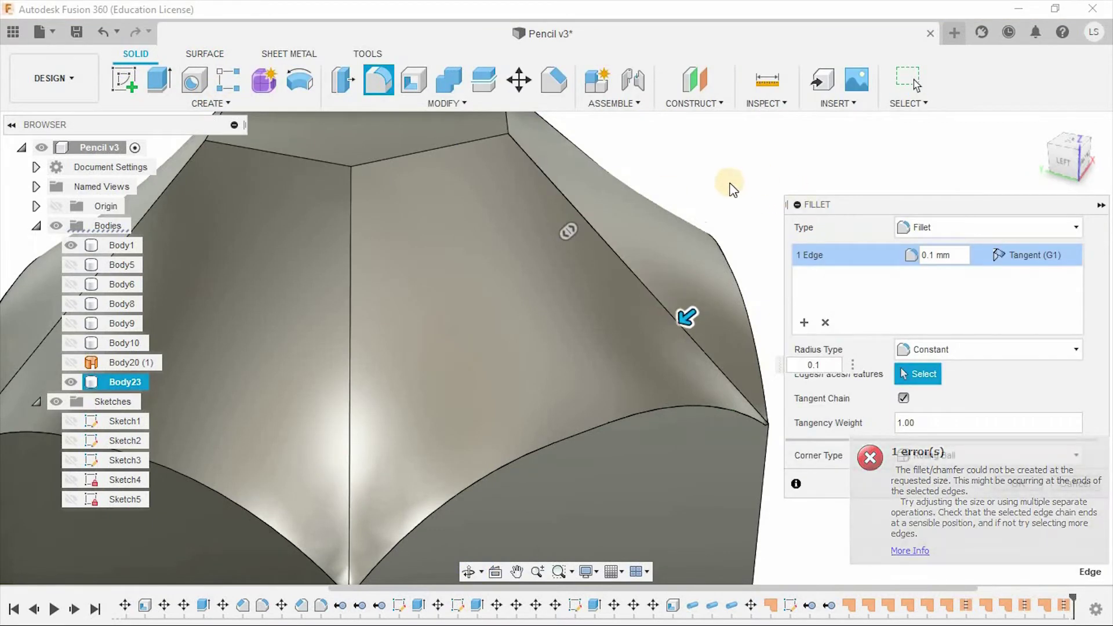
pyautogui.scroll(3, 684, 316)
pyautogui.click(950, 375)
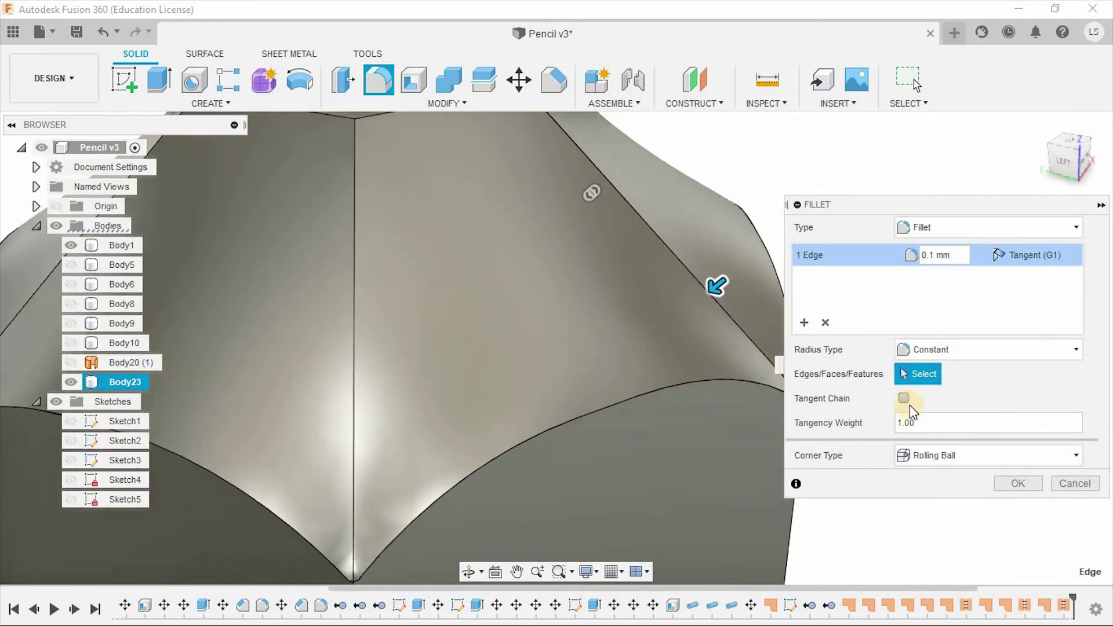
pyautogui.press('Return')
pyautogui.scroll(-3, 859, 288)
pyautogui.scroll(-3, 805, 298)
pyautogui.moveTo(745, 315)
pyautogui.keyDown('shift'); pyautogui.mouseDown(button='middle')
pyautogui.moveTo(713, 307)
pyautogui.moveTo(768, 311)
pyautogui.moveTo(713, 315)
pyautogui.moveTo(754, 340)
pyautogui.mouseUp(button='middle'); pyautogui.keyUp('shift')
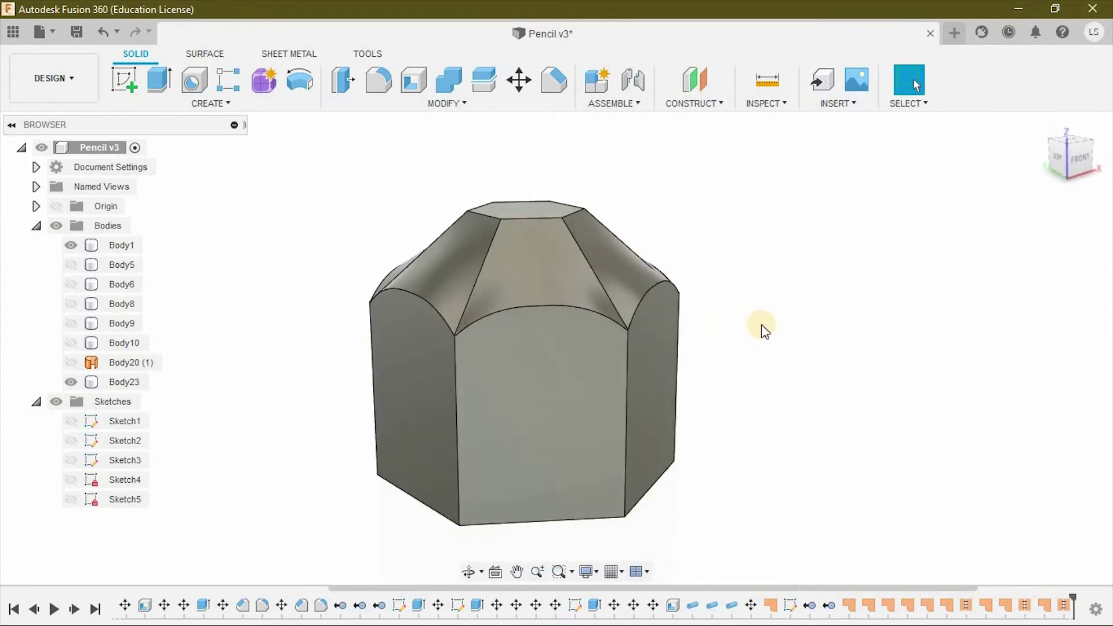
# Begin an extrusion, orbit down onto the top, then cancel it
pyautogui.click(165, 87)
pyautogui.click(504, 191)
pyautogui.keyDown('shift'); pyautogui.moveTo(539, 235); pyautogui.dragTo(528, 220, button='middle'); pyautogui.keyUp('shift')
pyautogui.scroll(3, 527, 220)
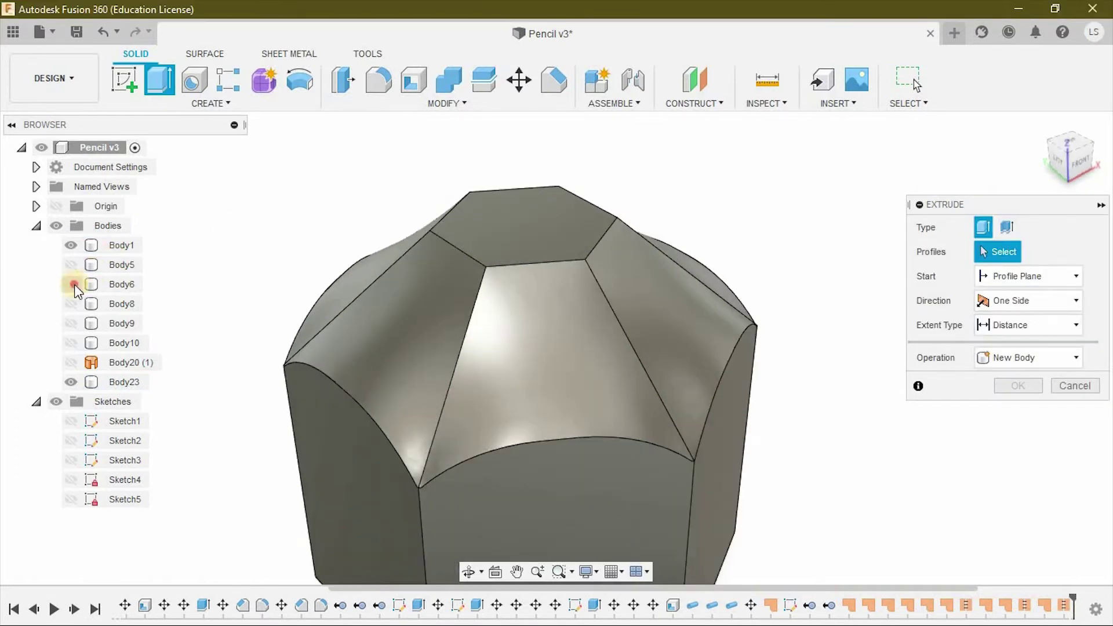
pyautogui.press('Escape')
# Remove the unused Body5, Body8–Body10 and Body20 from the design, keeping Body23 visible
pyautogui.click(71, 382)
pyautogui.click(70, 265)
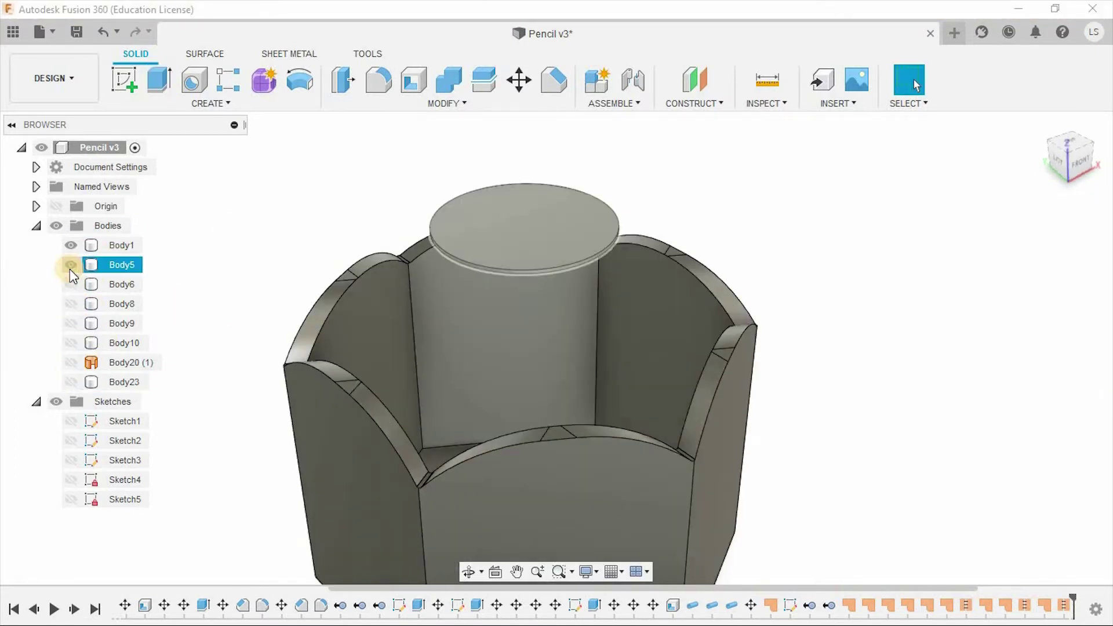
pyautogui.rightClick(102, 265)
pyautogui.click(116, 243)
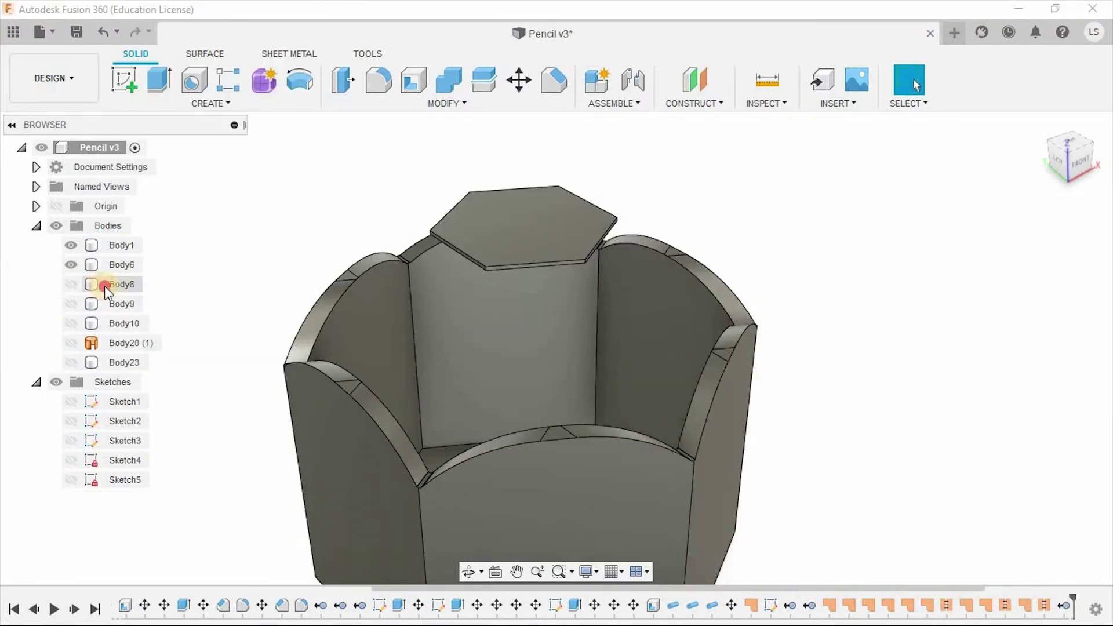
pyautogui.rightClick(116, 319)
pyautogui.click(162, 547)
pyautogui.rightClick(118, 284)
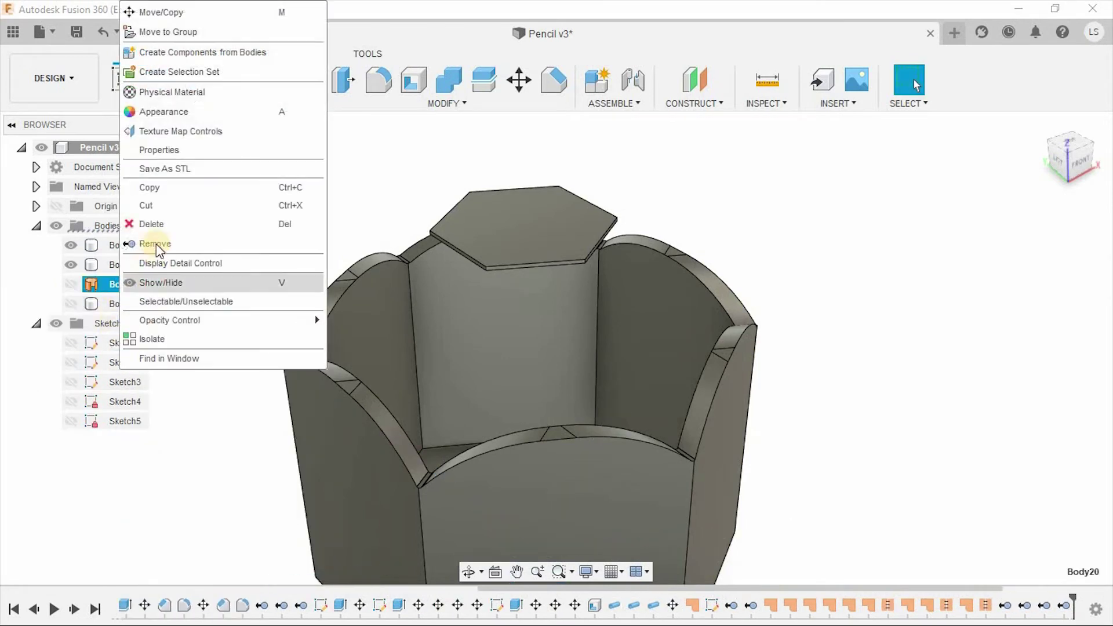
pyautogui.click(161, 243)
pyautogui.click(443, 259)
# Extrude the hexagonal top face, trying distances of 10 mm and then 15 mm
pyautogui.click(70, 284)
pyautogui.click(159, 80)
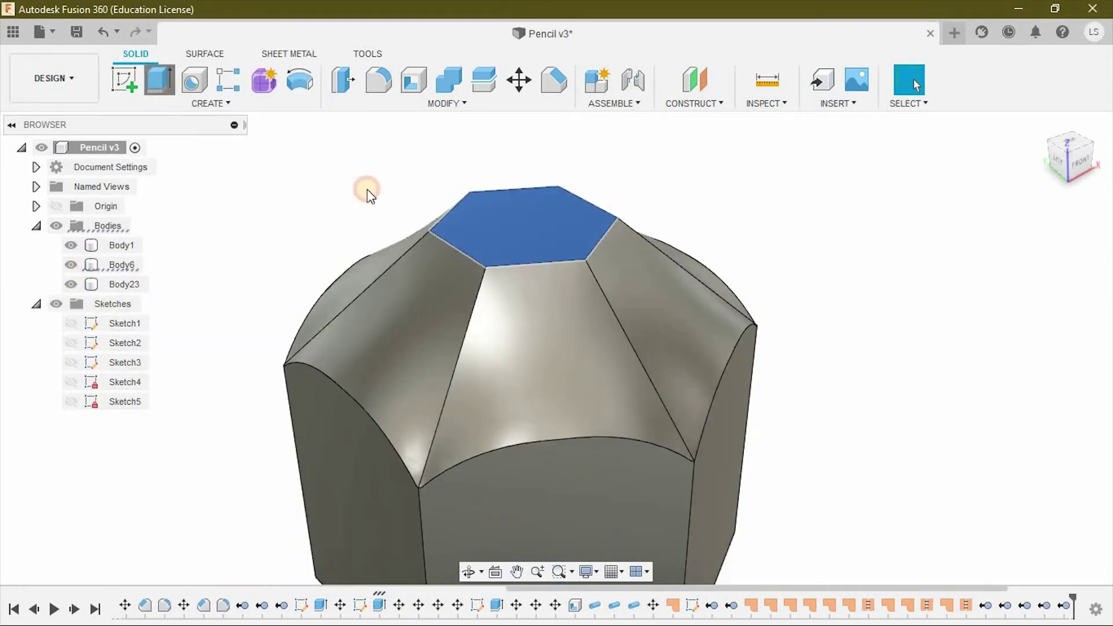
pyautogui.write('10')
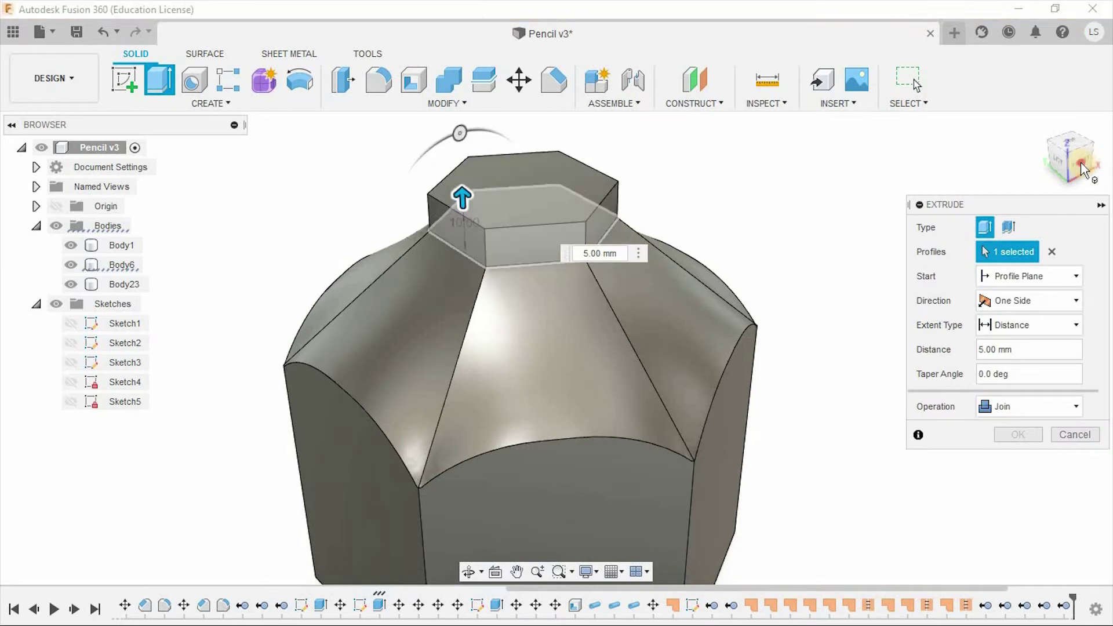
pyautogui.click(1082, 161)
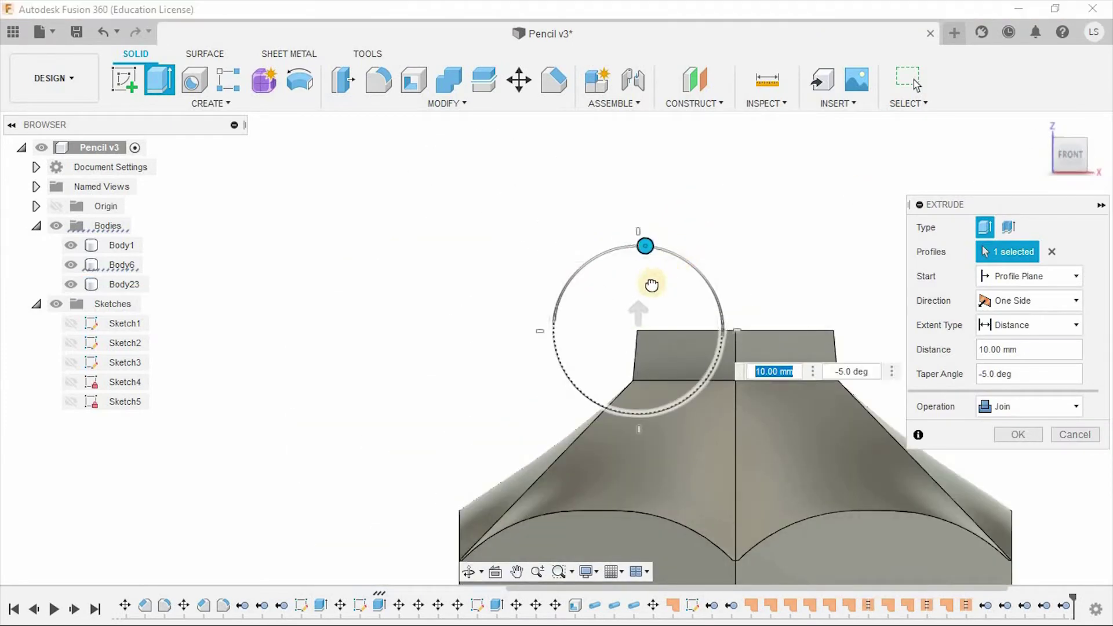
pyautogui.press('Tab')
pyautogui.moveTo(637, 316); pyautogui.dragTo(491, 254, button='middle')
pyautogui.write('15')
pyautogui.press('Return')
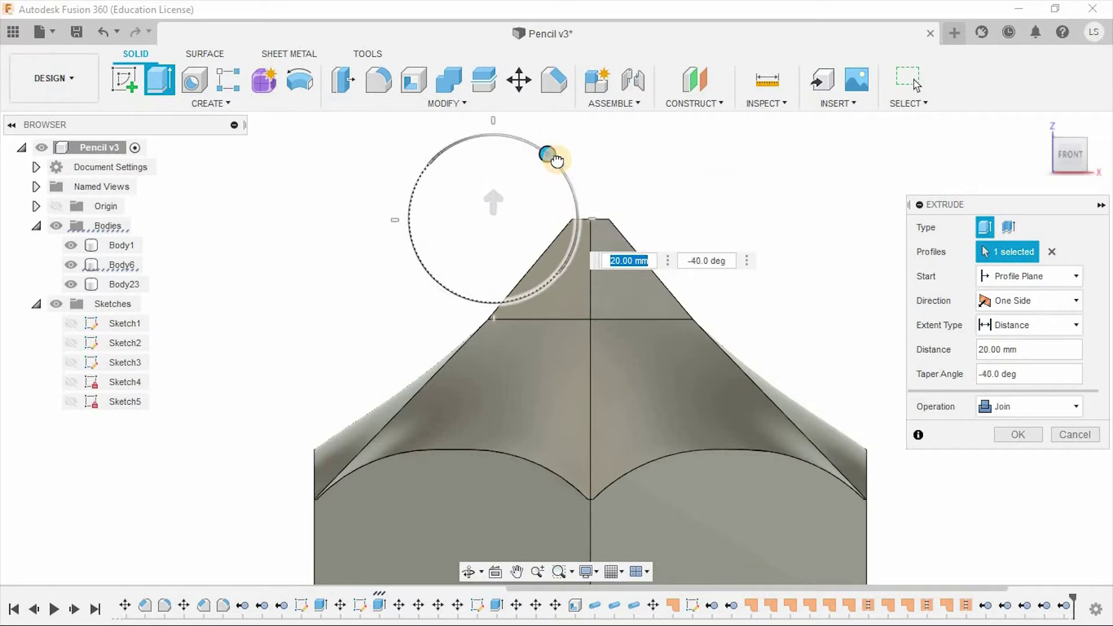
# Taper the tip extrusion at -35° and finish it at 17 mm, joined to the body
pyautogui.press('Tab')
pyautogui.scroll(-2, 638, 185)
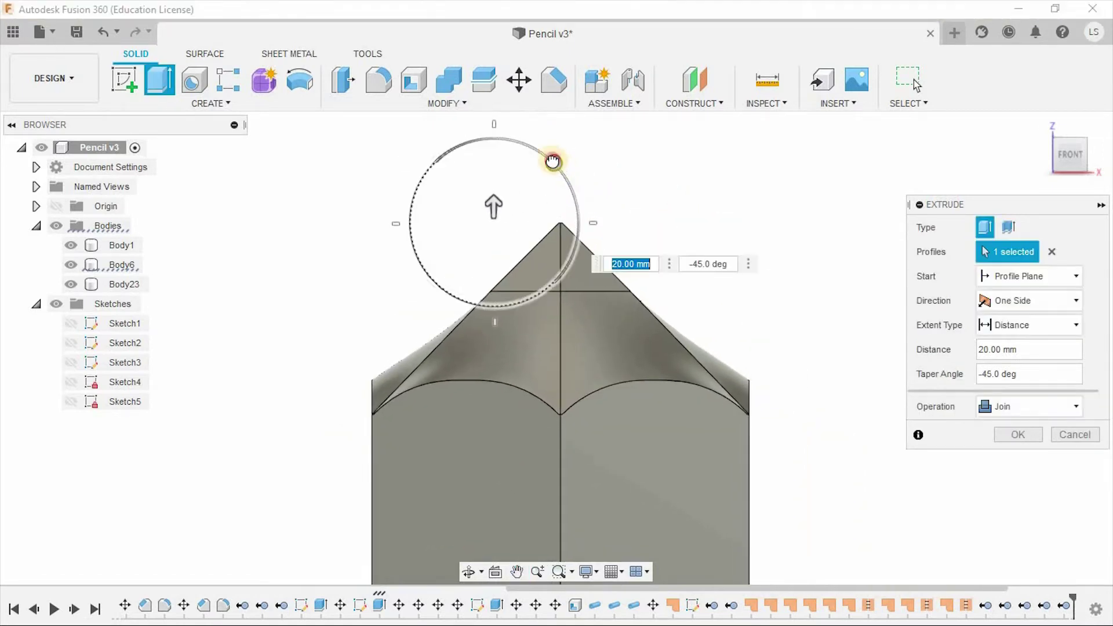
pyautogui.moveTo(545, 157); pyautogui.dragTo(544, 153)
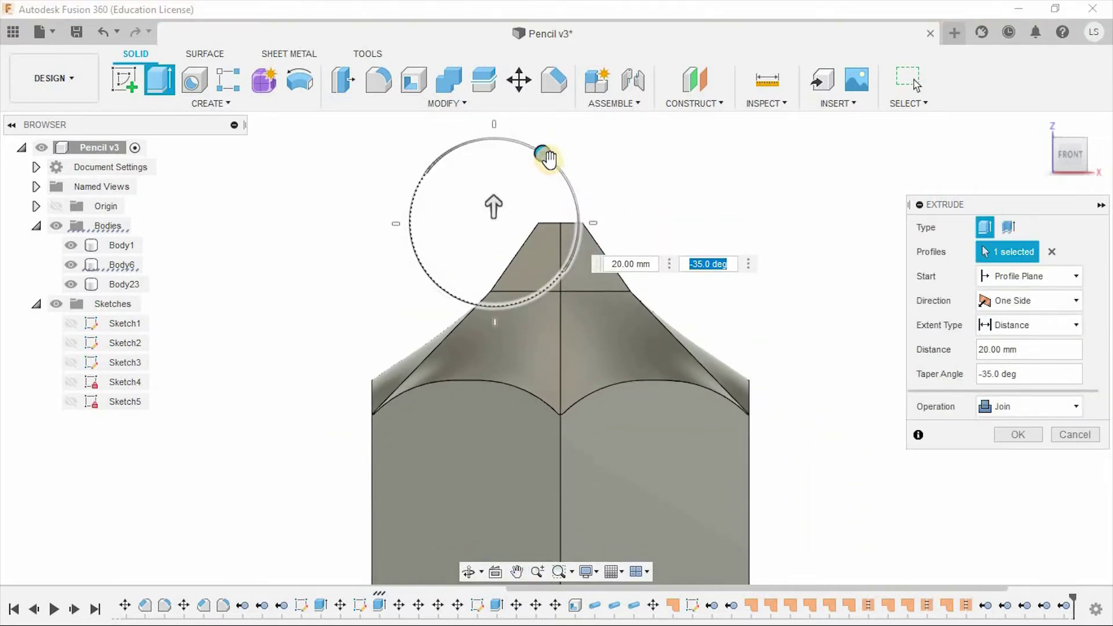
pyautogui.press('Tab')
pyautogui.keyDown('shift'); pyautogui.moveTo(647, 213); pyautogui.dragTo(502, 221, button='middle'); pyautogui.keyUp('shift')
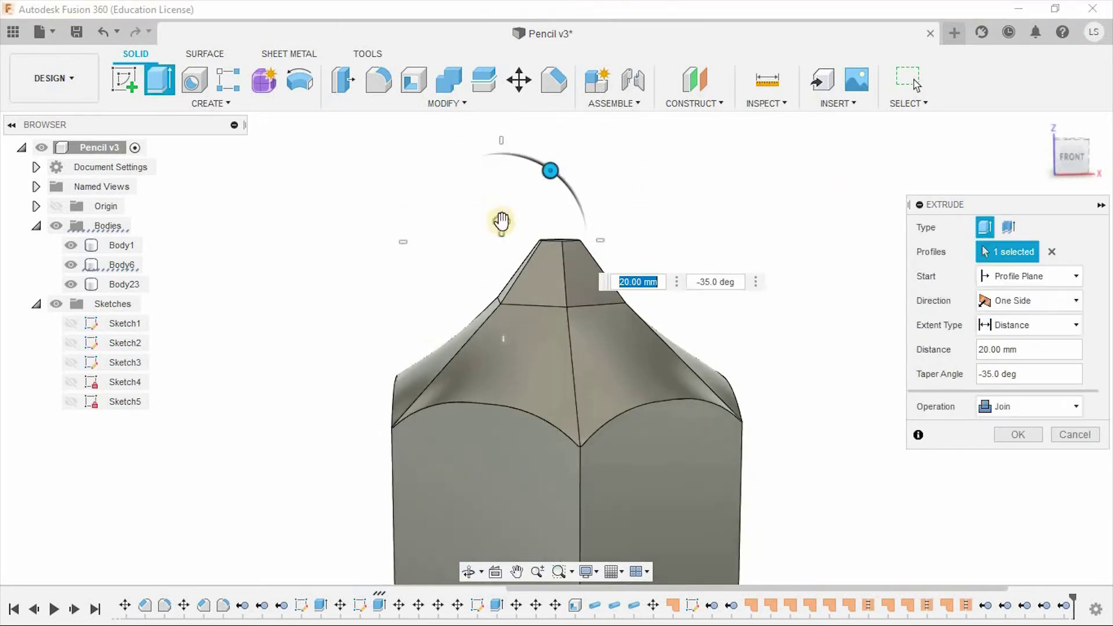
pyautogui.click(1061, 167)
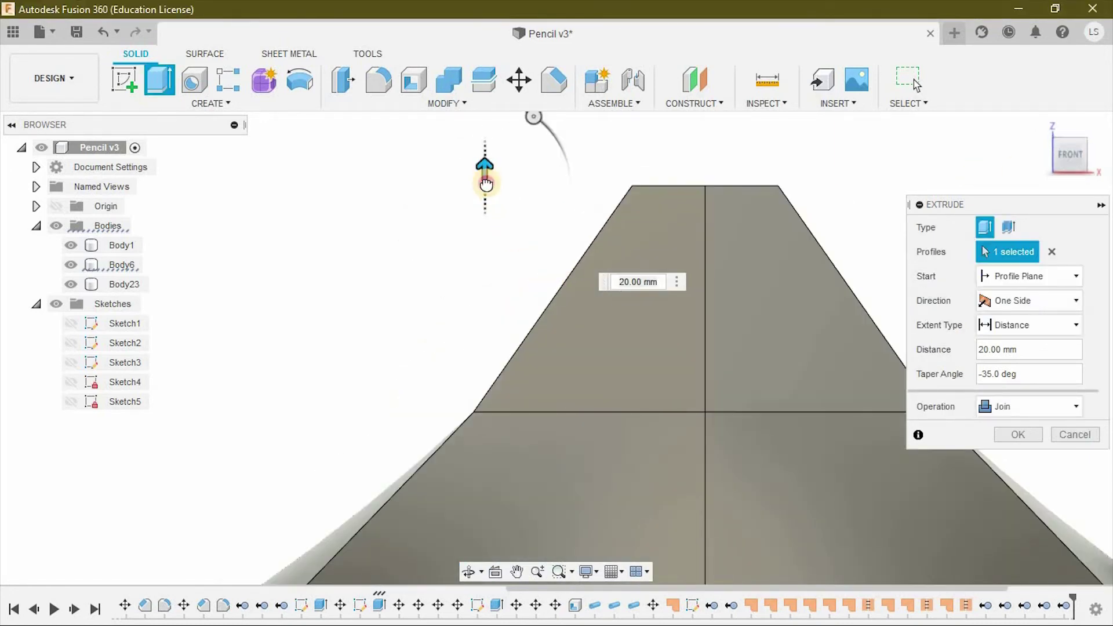
pyautogui.click(70, 284)
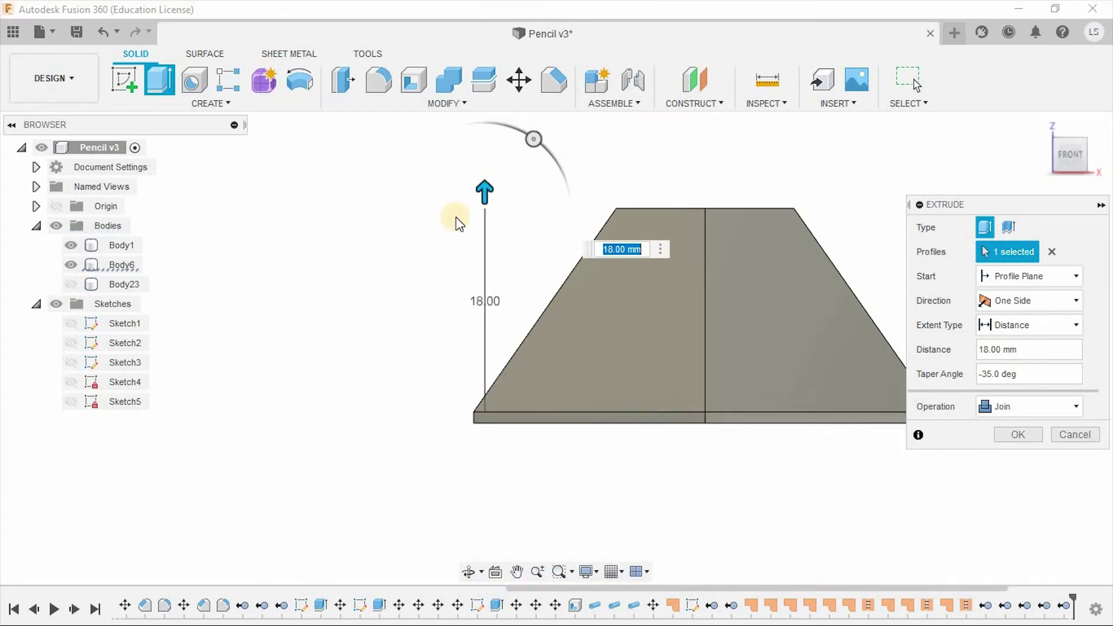
pyautogui.moveTo(485, 183)
pyautogui.mouseDown()
pyautogui.moveTo(486, 215)
pyautogui.moveTo(486, 204)
pyautogui.mouseUp()
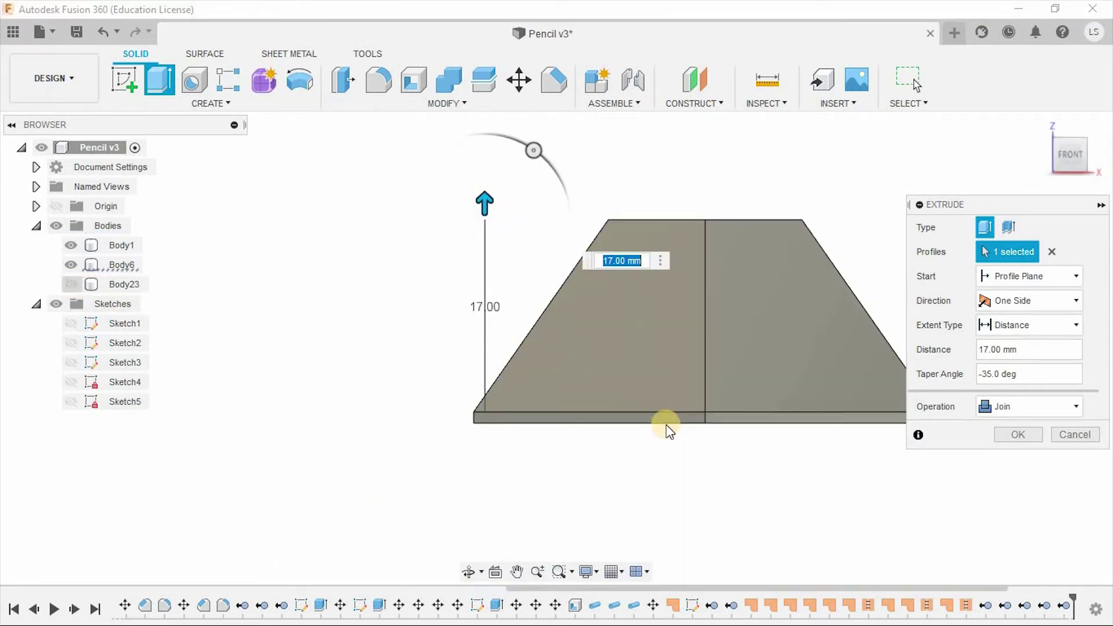
pyautogui.press('Return')
pyautogui.keyDown('shift'); pyautogui.moveTo(957, 353); pyautogui.dragTo(640, 276, button='middle'); pyautogui.keyUp('shift')
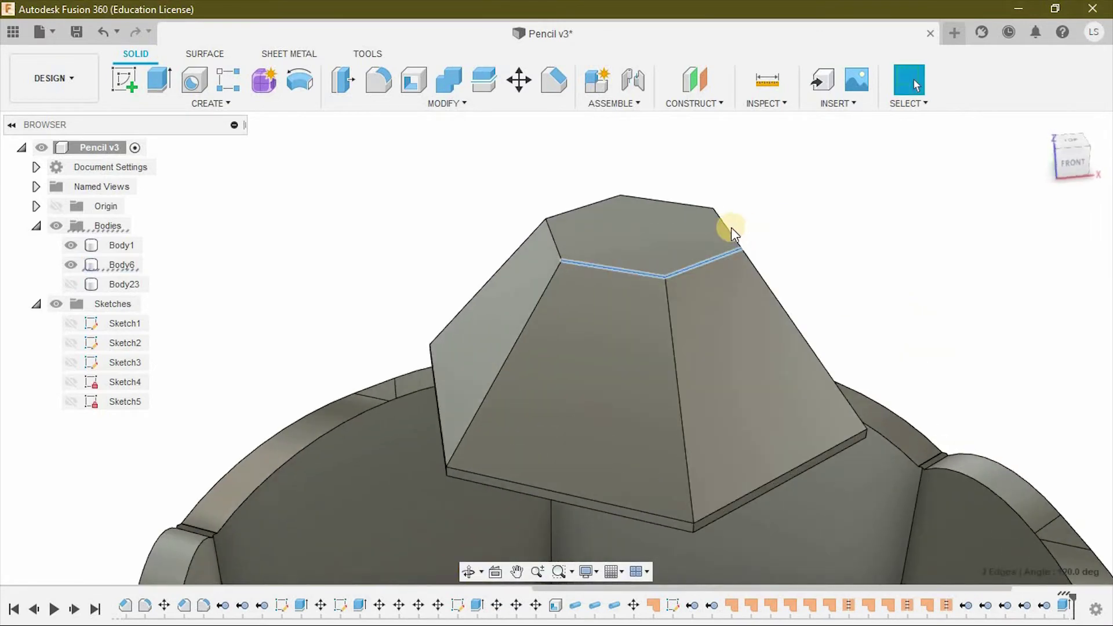
# Round the tip's six top edges with a 16 mm fillet, then show Body23 again
pyautogui.click(377, 93)
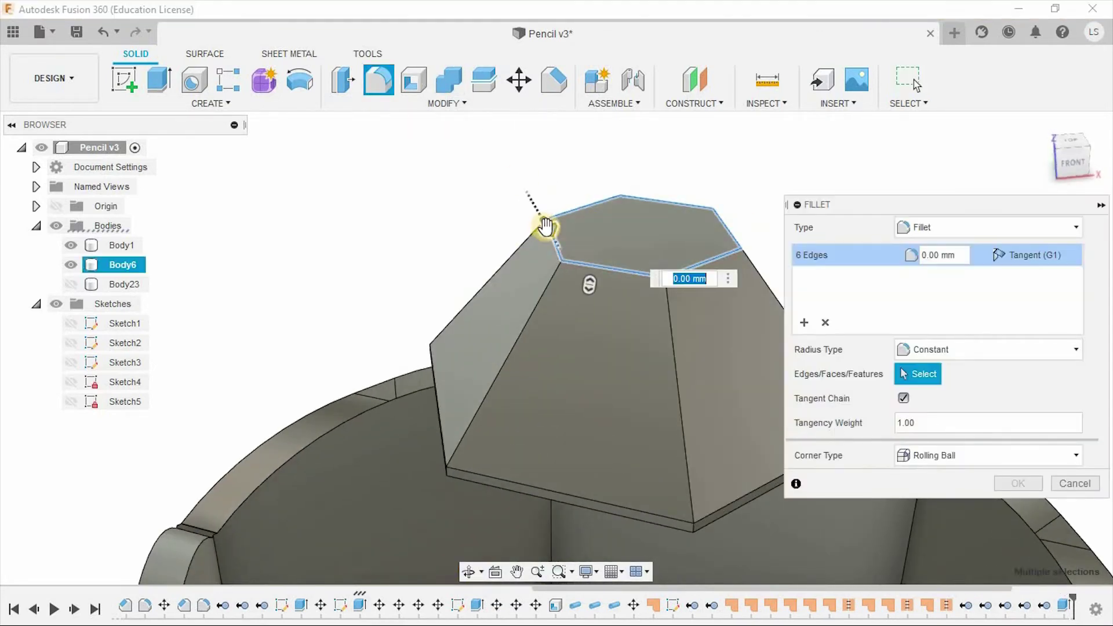
pyautogui.moveTo(546, 226); pyautogui.dragTo(559, 238)
pyautogui.press('Return')
pyautogui.click(71, 285)
pyautogui.scroll(-5, 393, 298)
pyautogui.scroll(-3, 709, 371)
pyautogui.moveTo(708, 370)
pyautogui.keyDown('shift'); pyautogui.mouseDown(button='middle')
pyautogui.moveTo(651, 323)
pyautogui.moveTo(708, 343)
pyautogui.moveTo(695, 315)
pyautogui.moveTo(722, 402)
pyautogui.moveTo(668, 382)
pyautogui.moveTo(664, 450)
pyautogui.moveTo(527, 427)
pyautogui.mouseUp(button='middle'); pyautogui.keyUp('shift')
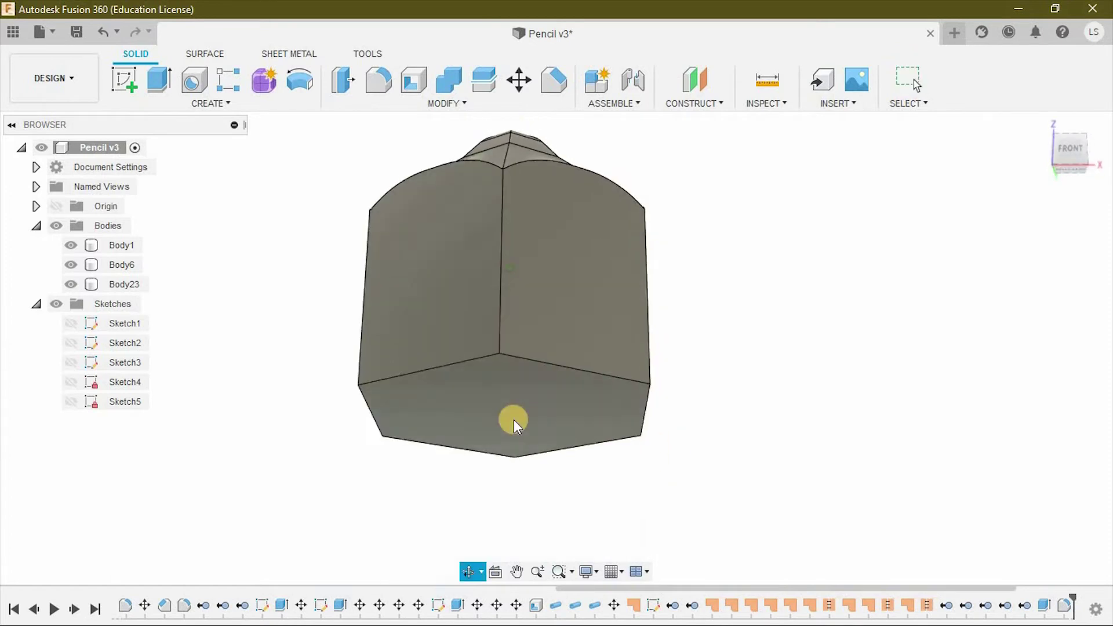
# Extrude the pencil's bottom face 30 mm downward as a new base body
pyautogui.click(527, 427)
pyautogui.press('e')
pyautogui.click(1099, 150)
pyautogui.moveTo(520, 438); pyautogui.dragTo(517, 503)
pyautogui.click(1028, 406)
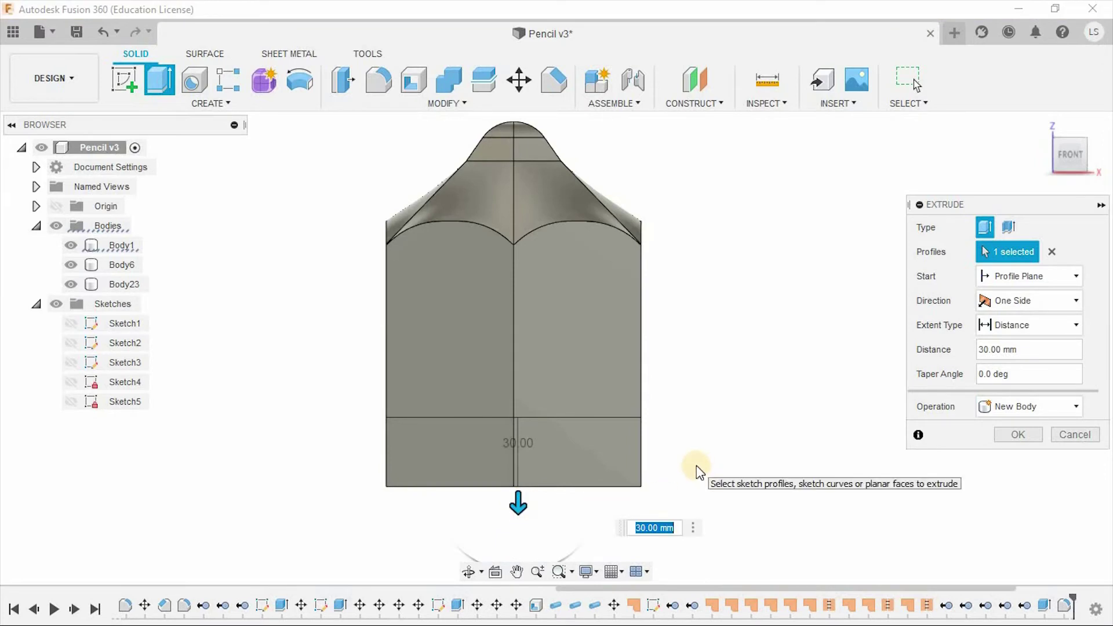
pyautogui.click(1019, 435)
pyautogui.keyDown('shift'); pyautogui.moveTo(459, 489); pyautogui.dragTo(482, 467, button='middle'); pyautogui.keyUp('shift')
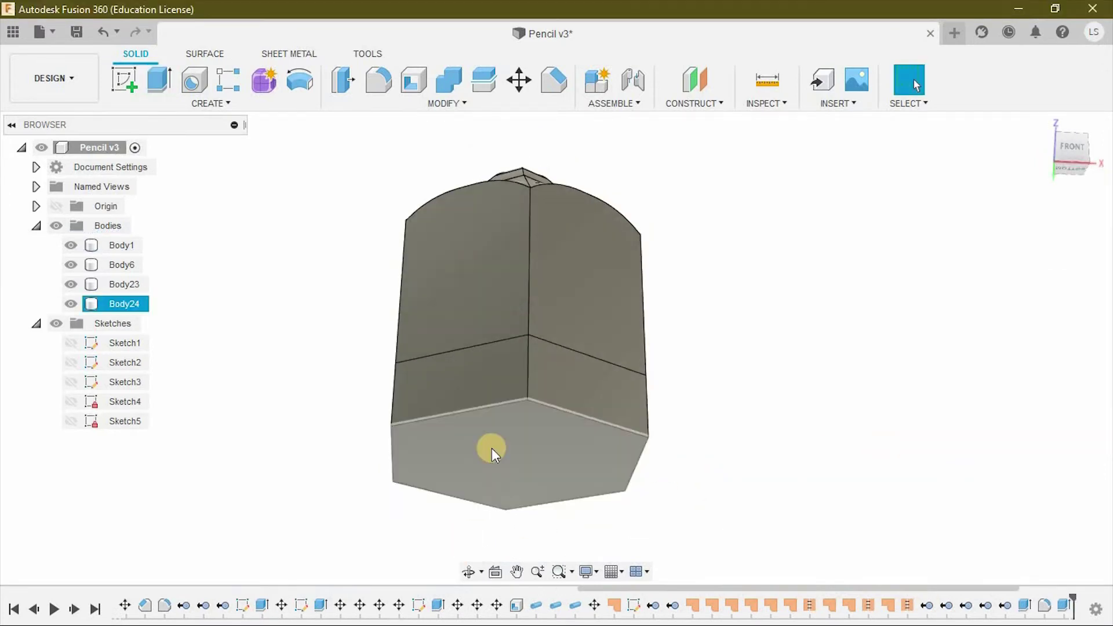
# Fillet the base's six vertical edges at 10 mm, then hide Body24
pyautogui.click(529, 376)
pyautogui.moveTo(532, 380)
pyautogui.keyDown('shift'); pyautogui.mouseDown(button='middle')
pyautogui.moveTo(515, 362)
pyautogui.moveTo(464, 383)
pyautogui.moveTo(550, 376)
pyautogui.mouseUp(button='middle'); pyautogui.keyUp('shift')
pyautogui.keyDown('shift'); pyautogui.click(464, 382); pyautogui.keyUp('shift')
pyautogui.keyDown('shift'); pyautogui.click(549, 377); pyautogui.keyUp('shift')
pyautogui.keyDown('shift'); pyautogui.click(405, 377); pyautogui.keyUp('shift')
pyautogui.click(380, 90)
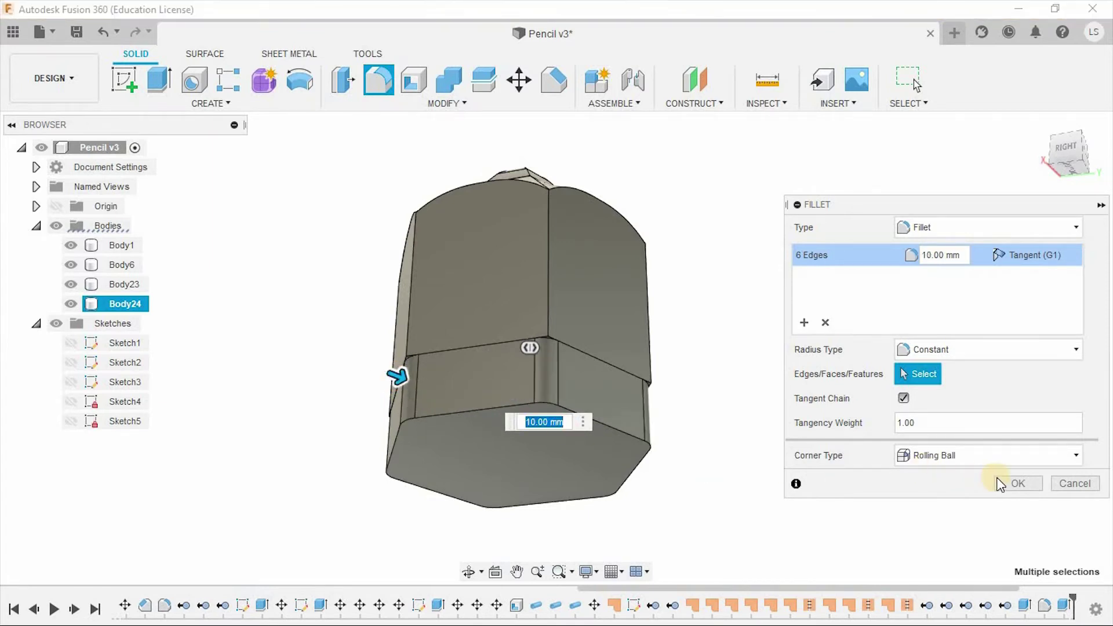
pyautogui.click(1018, 484)
pyautogui.moveTo(715, 405)
pyautogui.keyDown('shift'); pyautogui.mouseDown(button='middle')
pyautogui.moveTo(722, 444)
pyautogui.moveTo(656, 487)
pyautogui.moveTo(668, 462)
pyautogui.mouseUp(button='middle'); pyautogui.keyUp('shift')
pyautogui.click(70, 304)
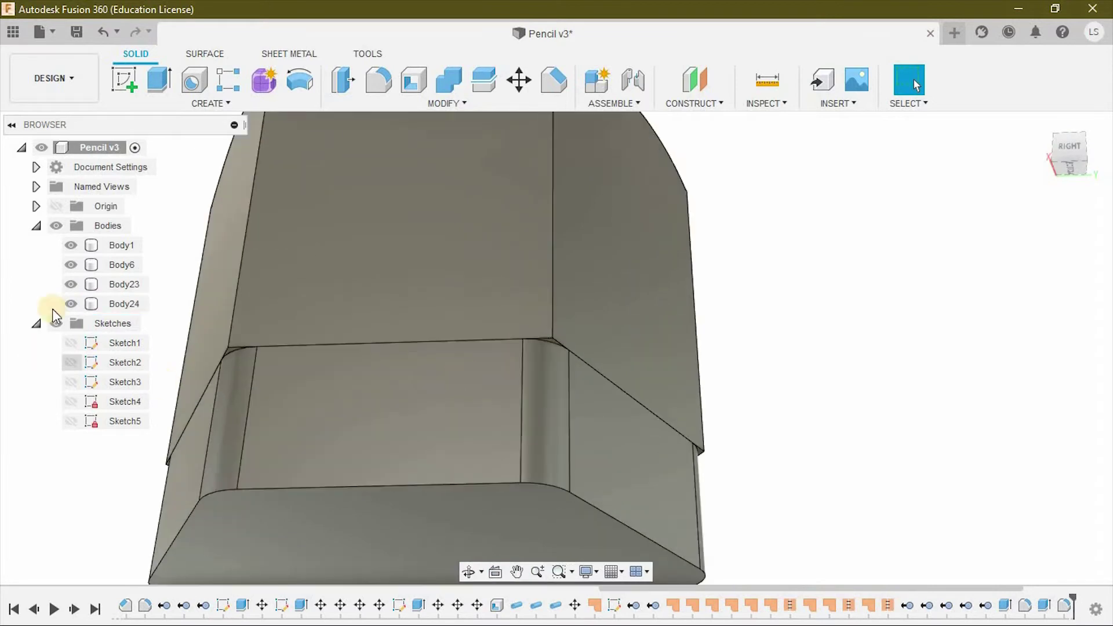
# Extrude the hexagonal bottom face 5 mm as a separate new plate body
pyautogui.click(534, 397)
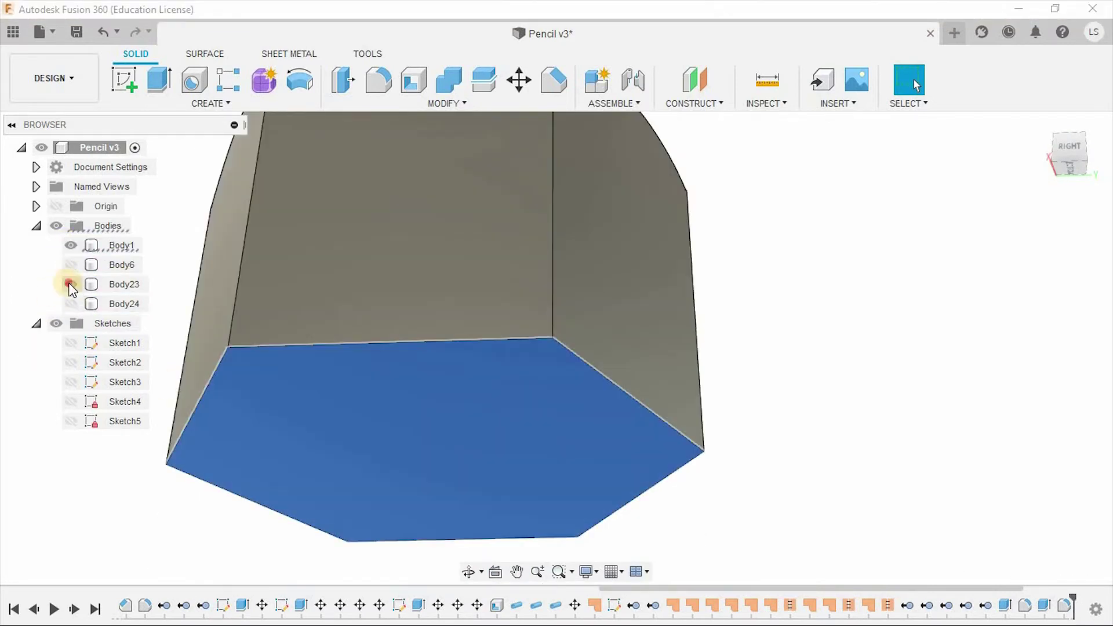
pyautogui.click(629, 431)
pyautogui.click(159, 81)
pyautogui.scroll(-2, 688, 397)
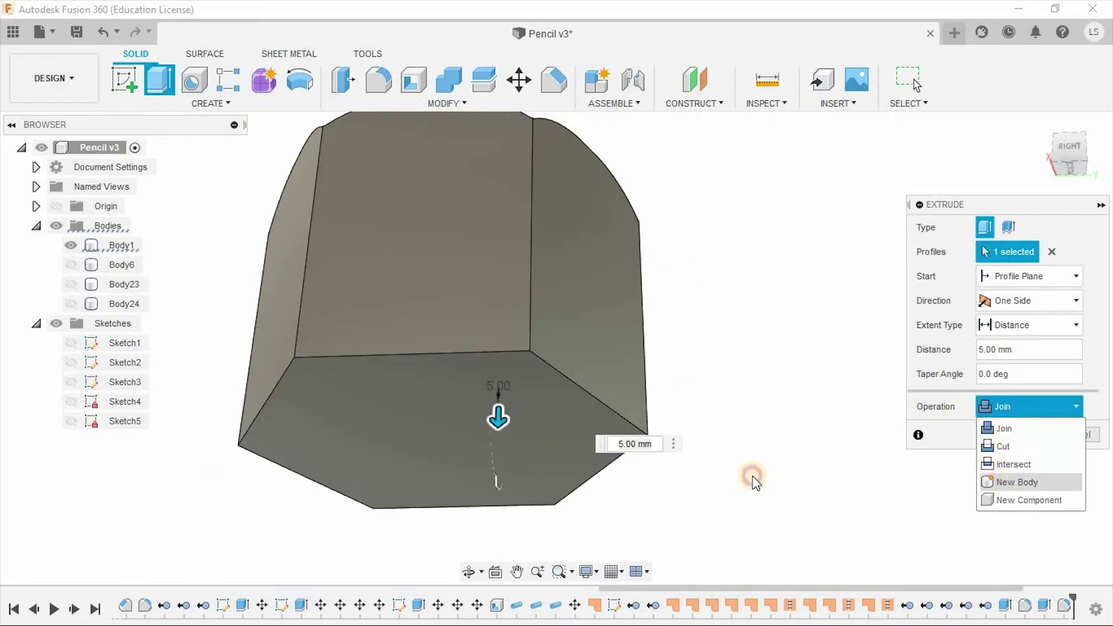
pyautogui.click(999, 482)
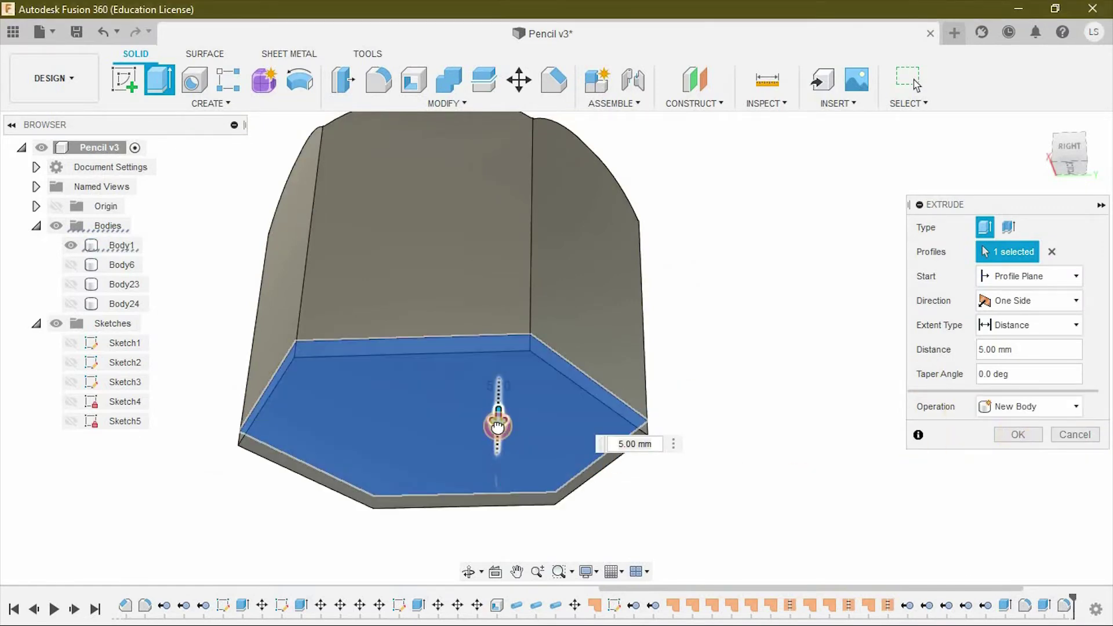
pyautogui.click(1018, 435)
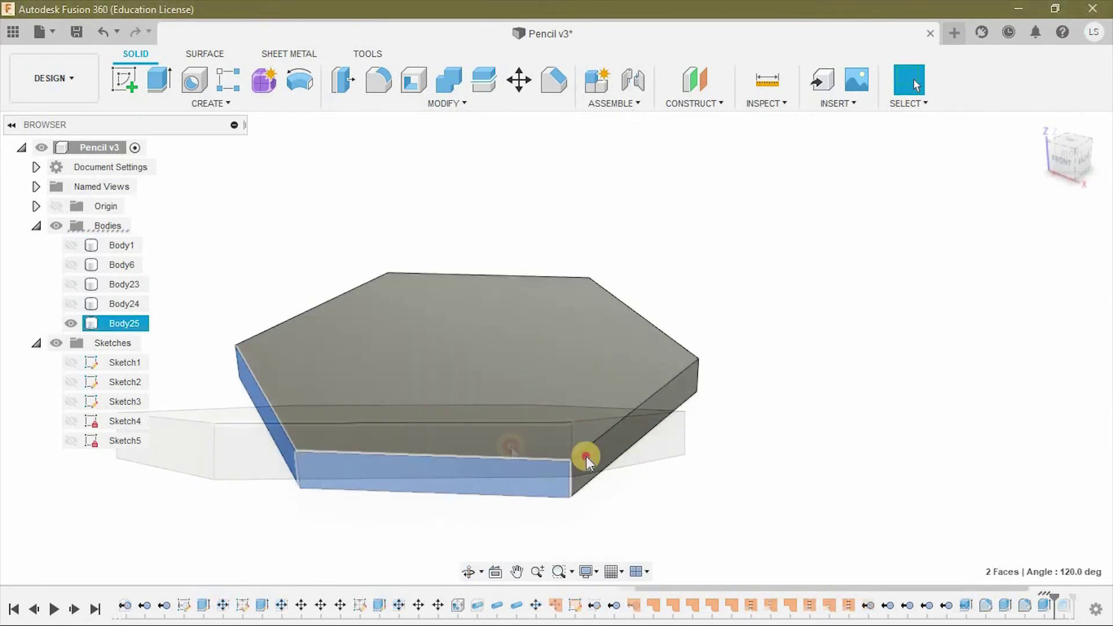
pyautogui.click(517, 451)
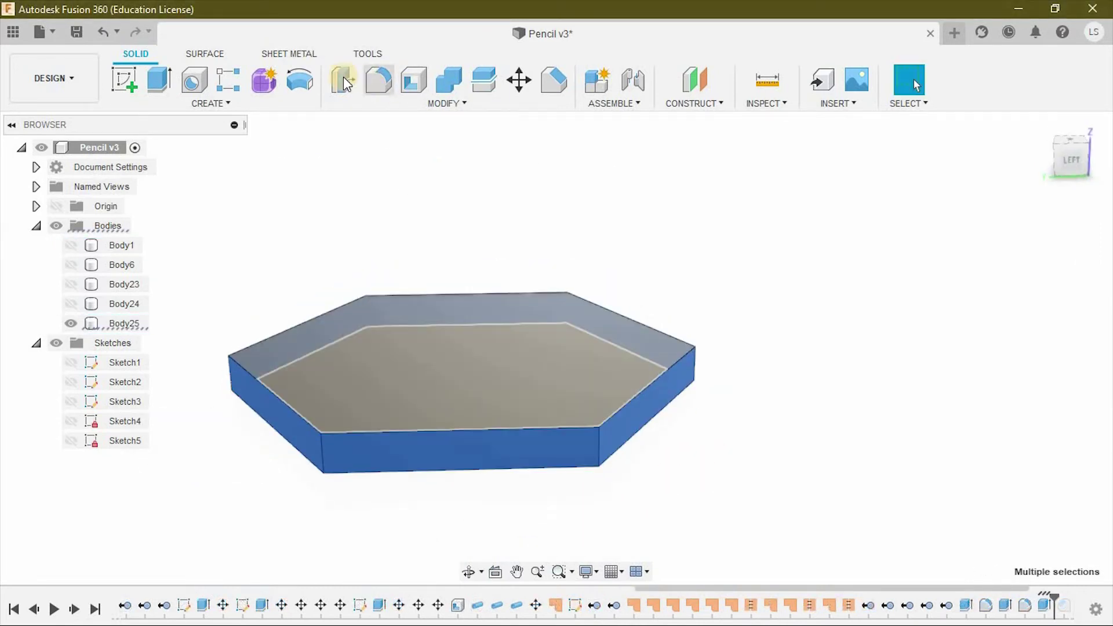
# Offset the plate's six side faces outward 5 mm and select its top edges
pyautogui.click(371, 84)
pyautogui.click(70, 246)
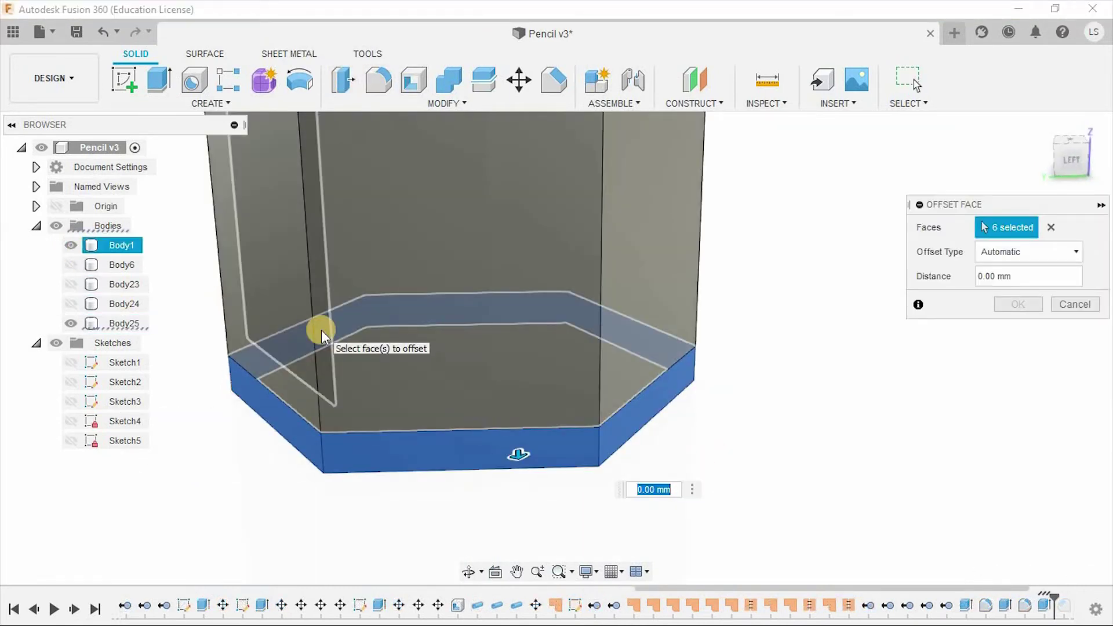
pyautogui.write('5')
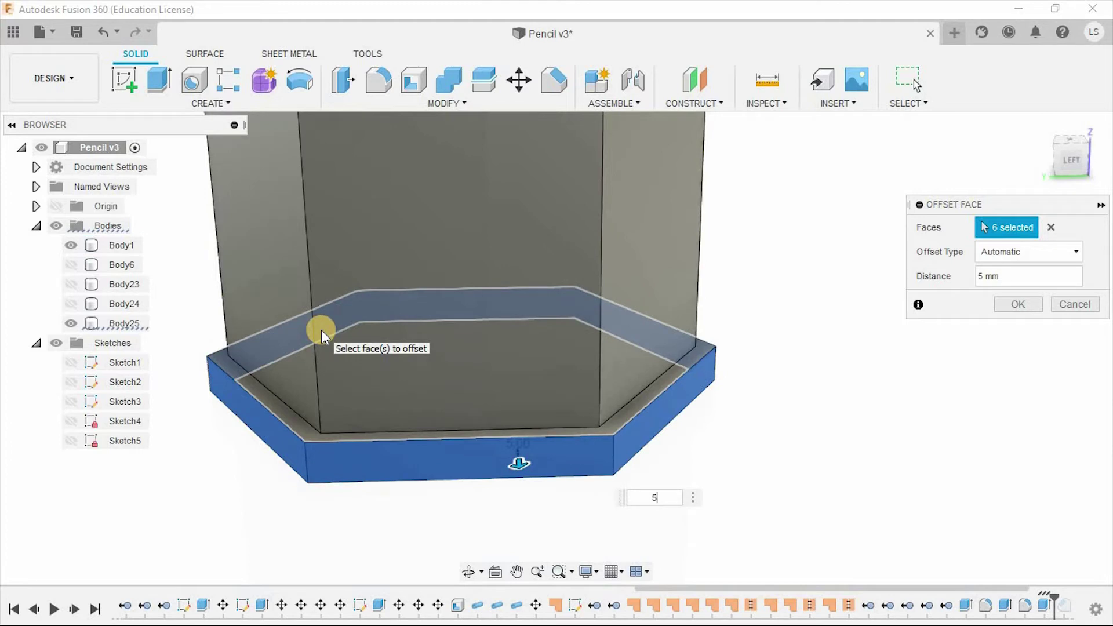
pyautogui.press('Return')
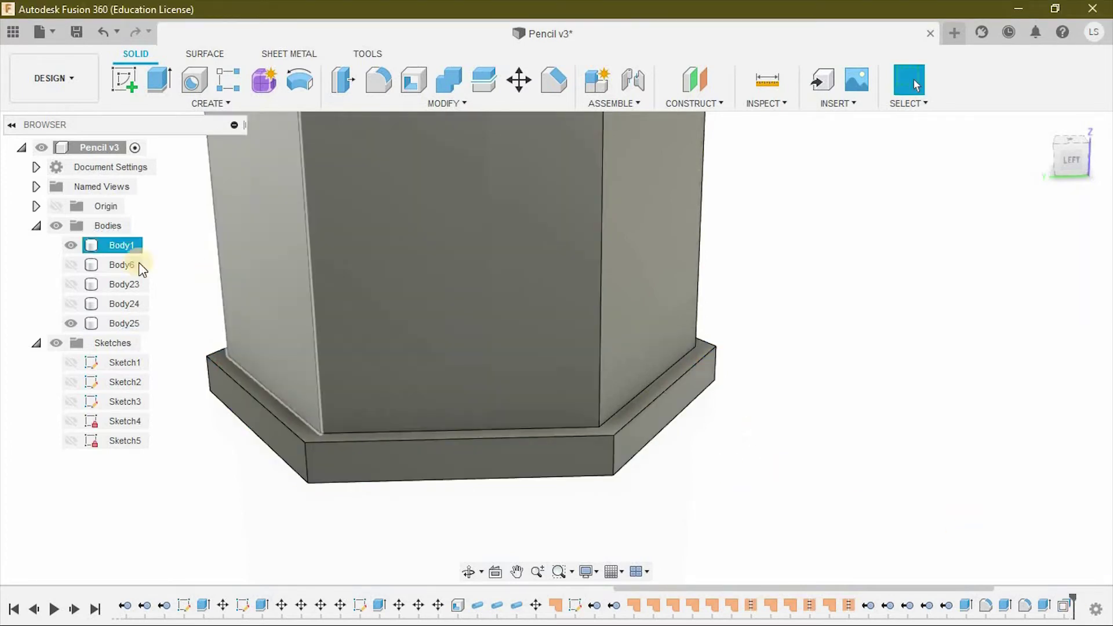
pyautogui.click(71, 246)
pyautogui.click(294, 432)
pyautogui.keyDown('shift'); pyautogui.click(385, 292); pyautogui.keyUp('shift')
pyautogui.keyDown('shift'); pyautogui.click(690, 385); pyautogui.keyUp('shift')
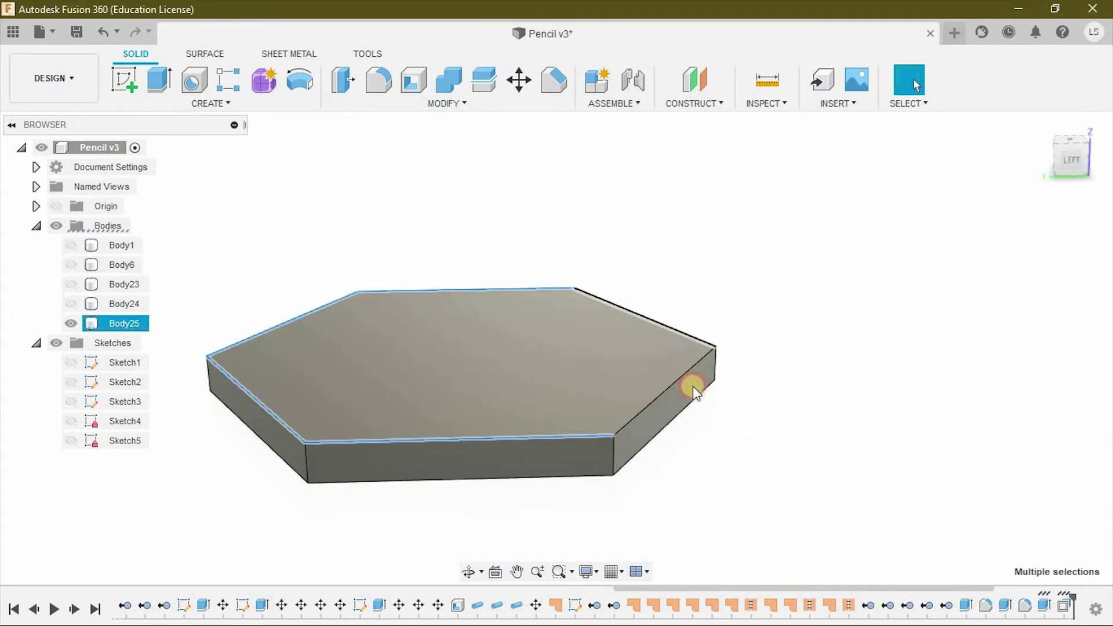
# Chamfer the selected edges of plate Body25 by 5 mm
pyautogui.moveTo(673, 405)
pyautogui.keyDown('shift'); pyautogui.mouseDown(button='middle')
pyautogui.moveTo(500, 179)
pyautogui.moveTo(294, 210)
pyautogui.mouseUp(button='middle'); pyautogui.keyUp('shift')
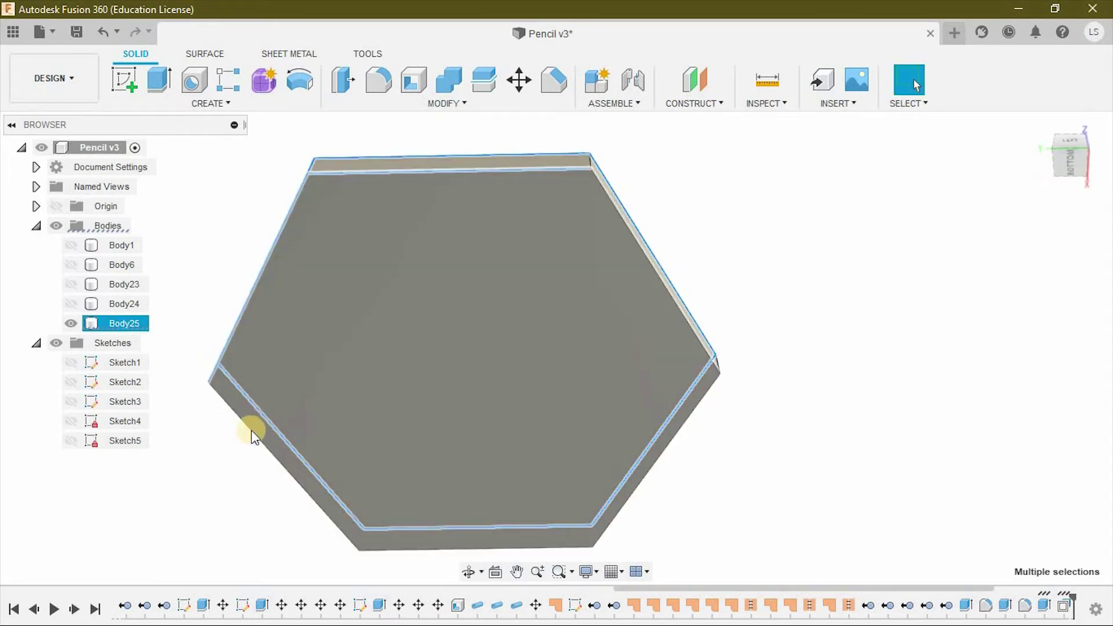
pyautogui.click(553, 80)
pyautogui.moveTo(881, 262)
pyautogui.keyDown('shift'); pyautogui.mouseDown(button='middle')
pyautogui.moveTo(629, 390)
pyautogui.moveTo(319, 251)
pyautogui.moveTo(428, 350)
pyautogui.mouseUp(button='middle'); pyautogui.keyUp('shift')
pyautogui.write('5')
pyautogui.click(1008, 434)
pyautogui.click(71, 245)
pyautogui.keyDown('shift'); pyautogui.moveTo(377, 418); pyautogui.dragTo(472, 435, button='middle'); pyautogui.keyUp('shift')
# Copy plate Body25 and place the copy directly beneath the original
pyautogui.click(125, 323)
pyautogui.press('m')
pyautogui.click(985, 471)
pyautogui.scroll(3, 819, 437)
pyautogui.scroll(3, 735, 338)
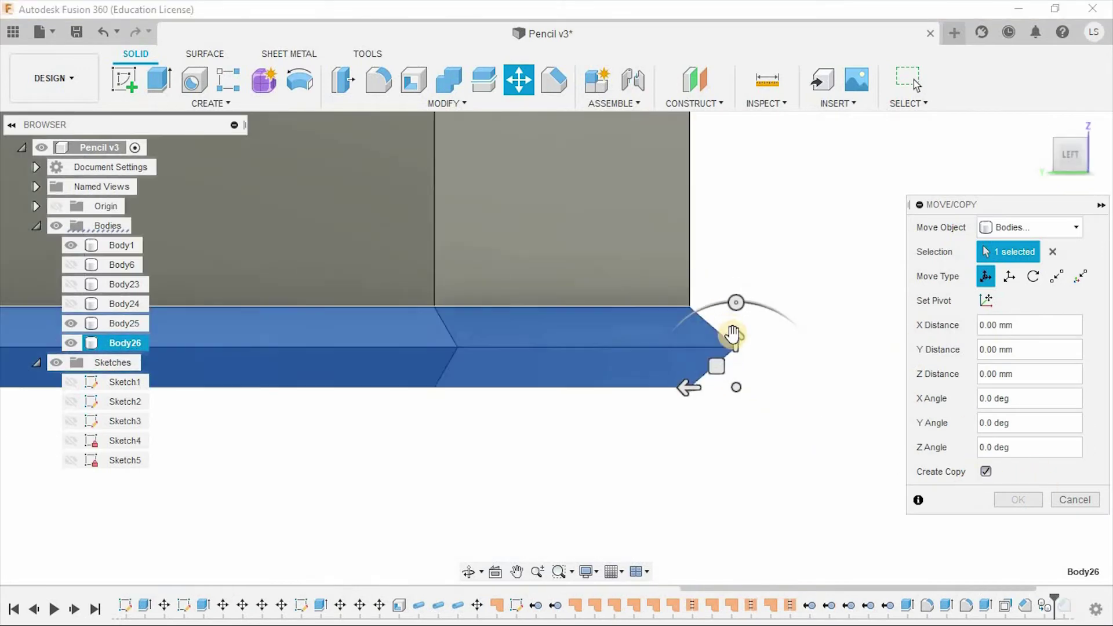
pyautogui.moveTo(735, 338); pyautogui.dragTo(731, 424)
pyautogui.click(1018, 500)
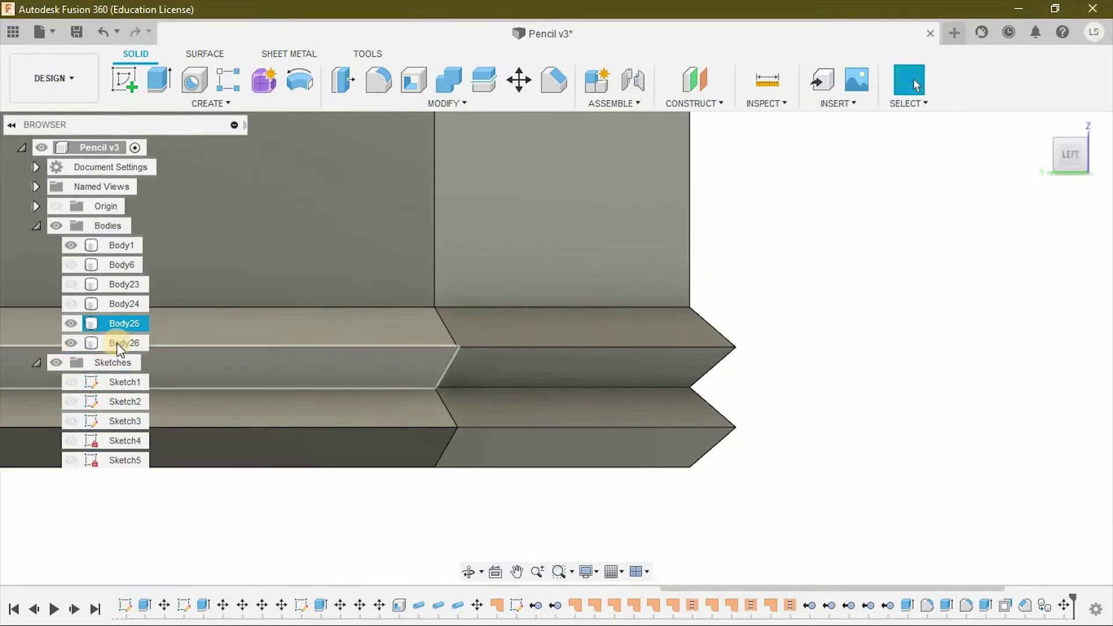
# Move base body Body24 down 17 mm
pyautogui.click(70, 304)
pyautogui.click(124, 304)
pyautogui.press('m')
pyautogui.scroll(-2, 597, 316)
pyautogui.moveTo(745, 385); pyautogui.dragTo(738, 485)
pyautogui.scroll(3, 742, 452)
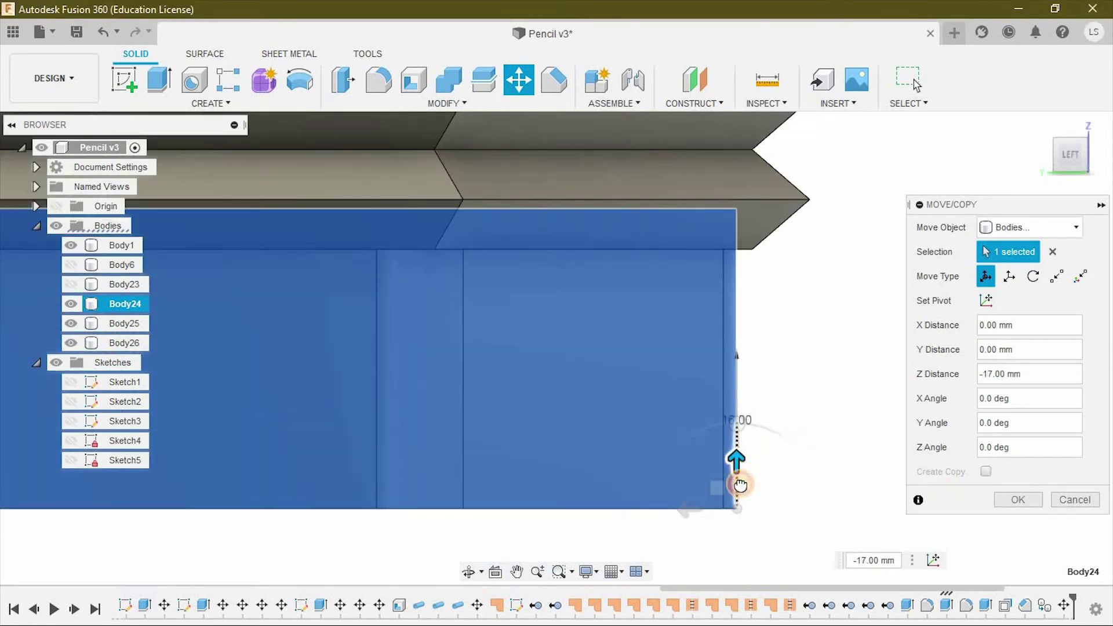
pyautogui.press('Return')
pyautogui.scroll(-2, 716, 487)
pyautogui.keyDown('shift'); pyautogui.moveTo(715, 487); pyautogui.dragTo(621, 462, button='middle'); pyautogui.keyUp('shift')
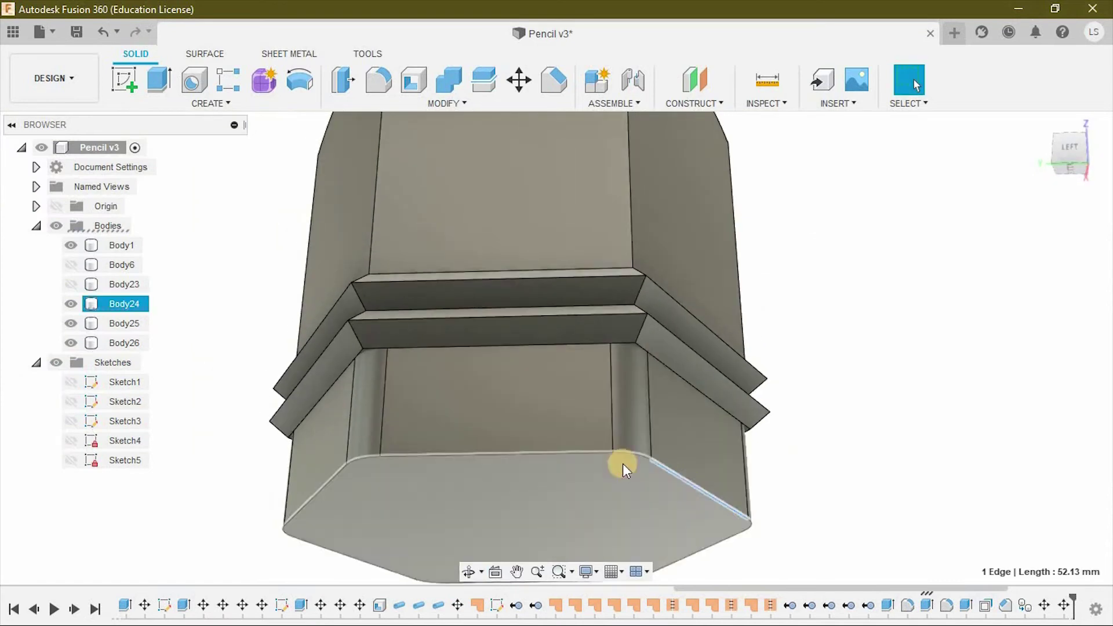
# Fillet the base's bottom edges at 5 mm
pyautogui.press('f')
pyautogui.moveTo(591, 353)
pyautogui.keyDown('shift'); pyautogui.mouseDown(button='middle')
pyautogui.moveTo(703, 372)
pyautogui.moveTo(711, 437)
pyautogui.moveTo(745, 477)
pyautogui.mouseUp(button='middle'); pyautogui.keyUp('shift')
pyautogui.click(1018, 483)
pyautogui.moveTo(261, 316)
pyautogui.keyDown('shift'); pyautogui.mouseDown(button='middle')
pyautogui.moveTo(573, 388)
pyautogui.moveTo(611, 362)
pyautogui.moveTo(608, 390)
pyautogui.mouseUp(button='middle'); pyautogui.keyUp('shift')
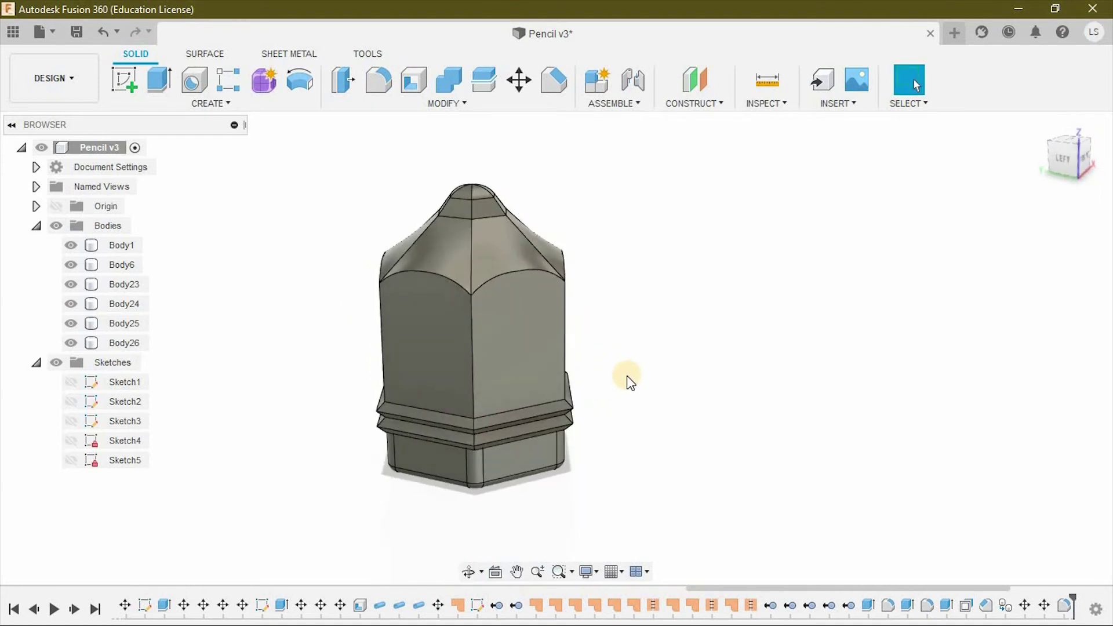
pyautogui.scroll(3, 471, 371)
pyautogui.moveTo(470, 367)
pyautogui.keyDown('shift'); pyautogui.mouseDown(button='middle')
pyautogui.moveTo(739, 389)
pyautogui.moveTo(722, 411)
pyautogui.moveTo(708, 360)
pyautogui.moveTo(717, 372)
pyautogui.mouseUp(button='middle'); pyautogui.keyUp('shift')
# Raise Body24, Body25 and Body26 together by 20 mm
pyautogui.click(125, 342)
pyautogui.keyDown('ctrl'); pyautogui.click(127, 323); pyautogui.keyUp('ctrl')
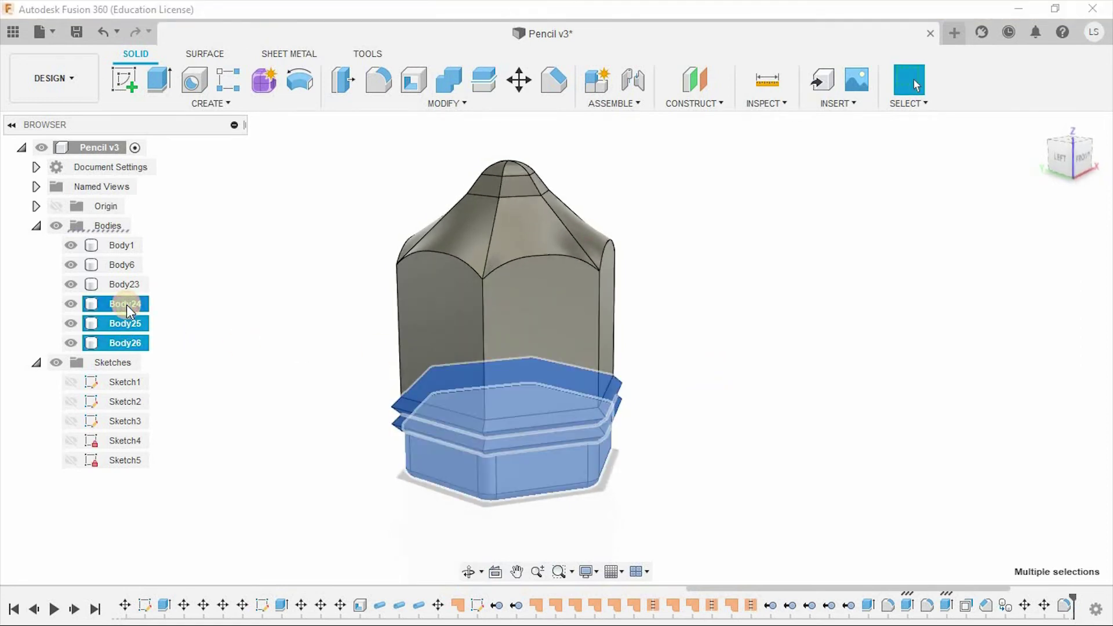
pyautogui.keyDown('ctrl'); pyautogui.click(127, 304); pyautogui.keyUp('ctrl')
pyautogui.click(518, 79)
pyautogui.click(1059, 156)
pyautogui.moveTo(548, 436); pyautogui.dragTo(558, 389)
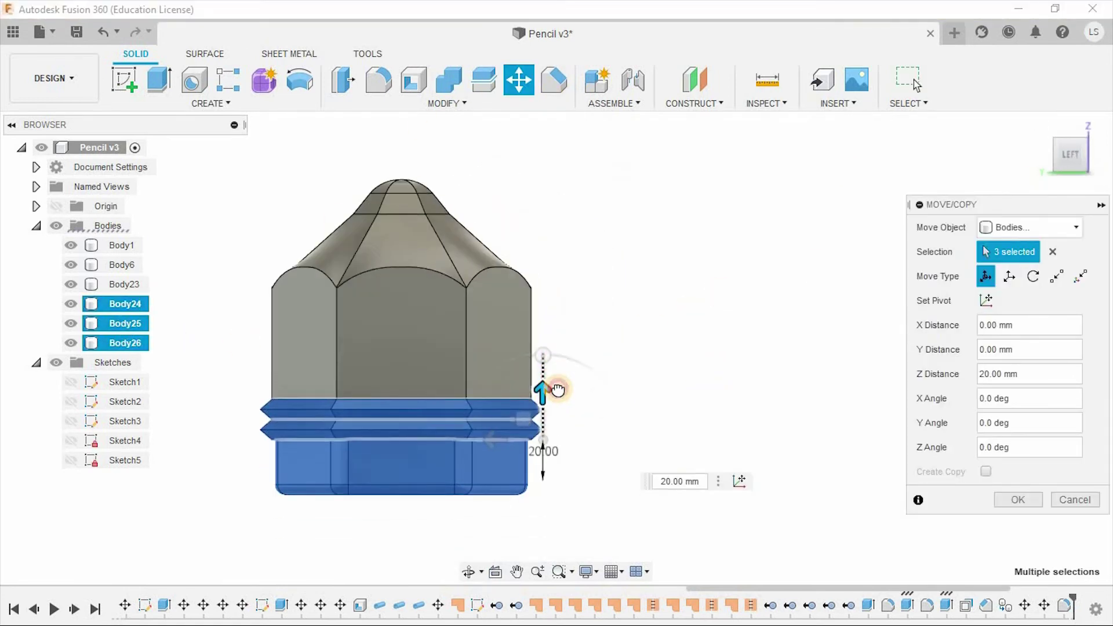
pyautogui.press('Return')
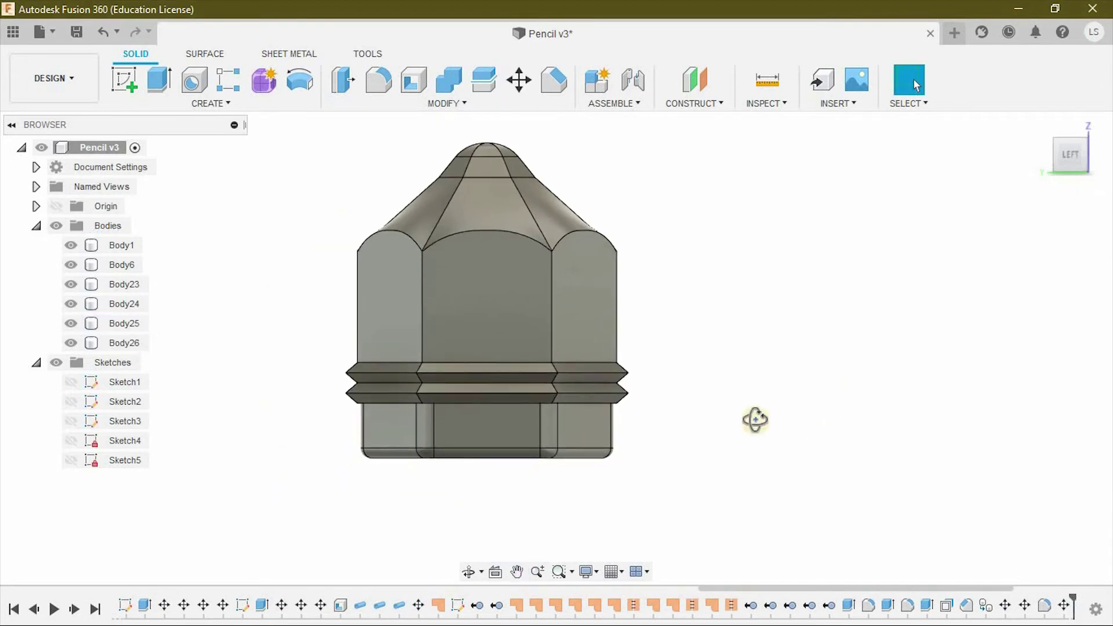
pyautogui.keyDown('shift'); pyautogui.moveTo(756, 420); pyautogui.dragTo(759, 406, button='middle'); pyautogui.keyUp('shift')
# Show the second collar ring and lower base section again, then reframe the model
pyautogui.click(69, 343)
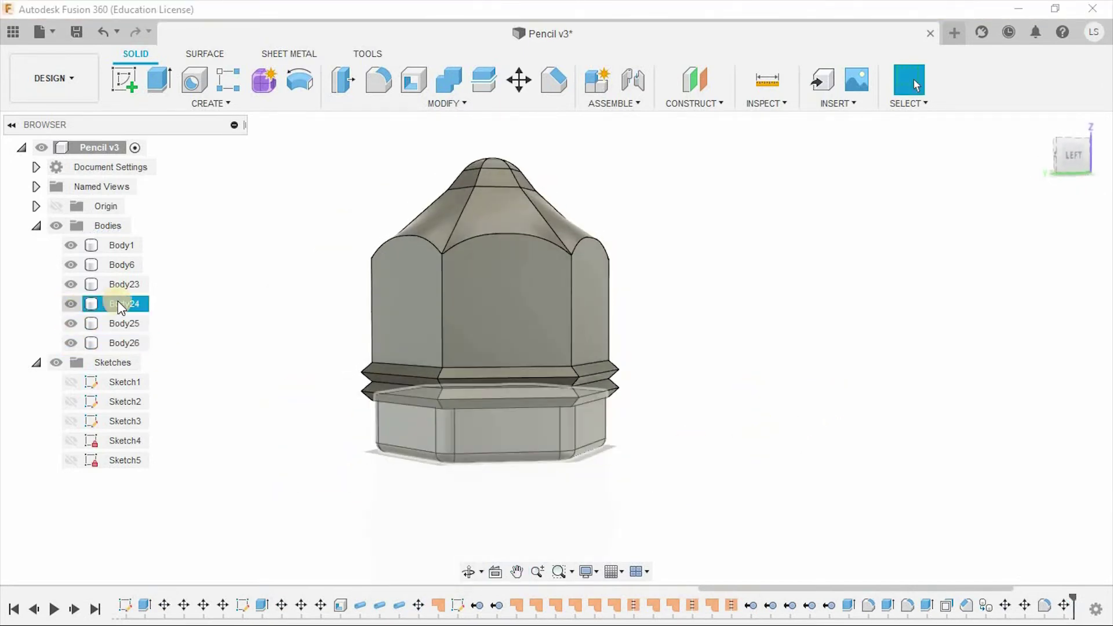
pyautogui.moveTo(113, 304)
pyautogui.mouseDown()
pyautogui.moveTo(117, 350)
pyautogui.moveTo(74, 342)
pyautogui.mouseUp()
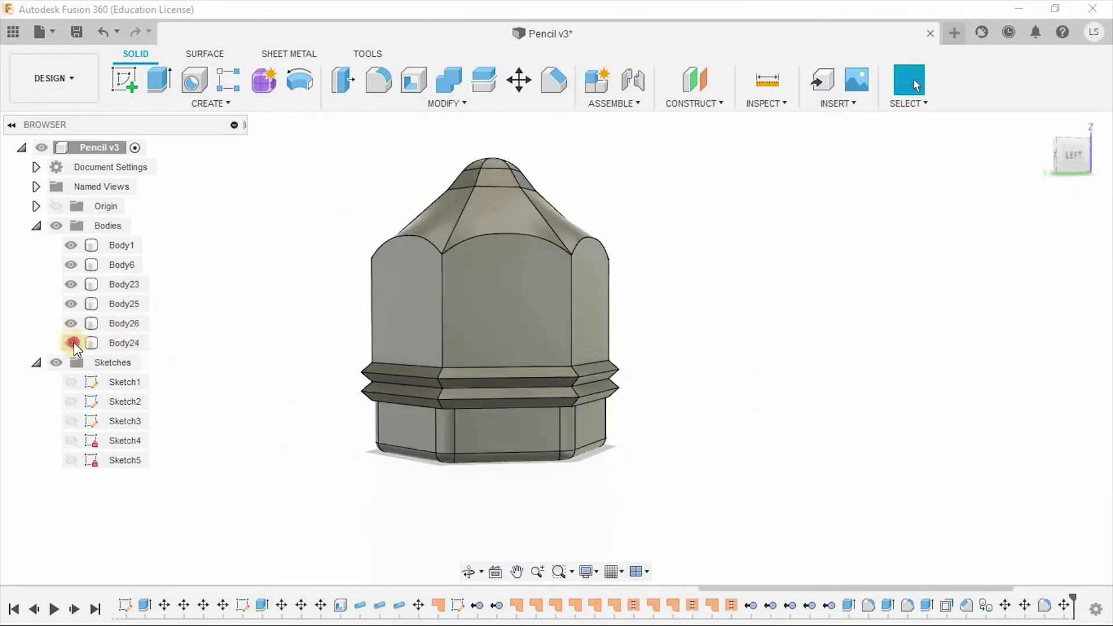
pyautogui.click(69, 342)
pyautogui.moveTo(627, 460); pyautogui.dragTo(735, 449, button='middle')
pyautogui.scroll(3, 733, 458)
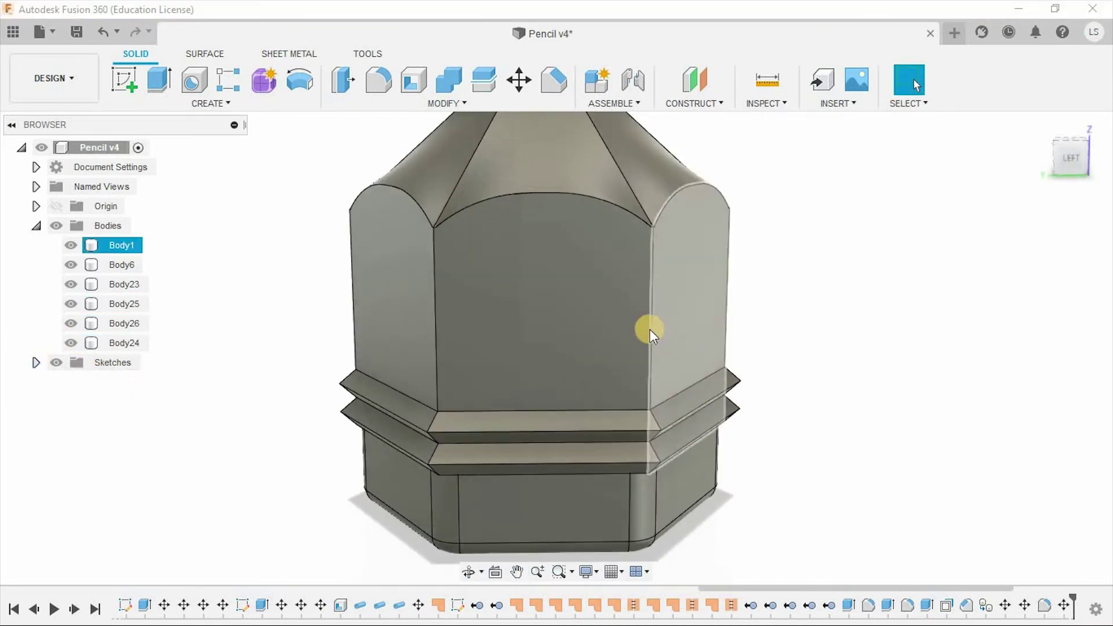
pyautogui.click(649, 329)
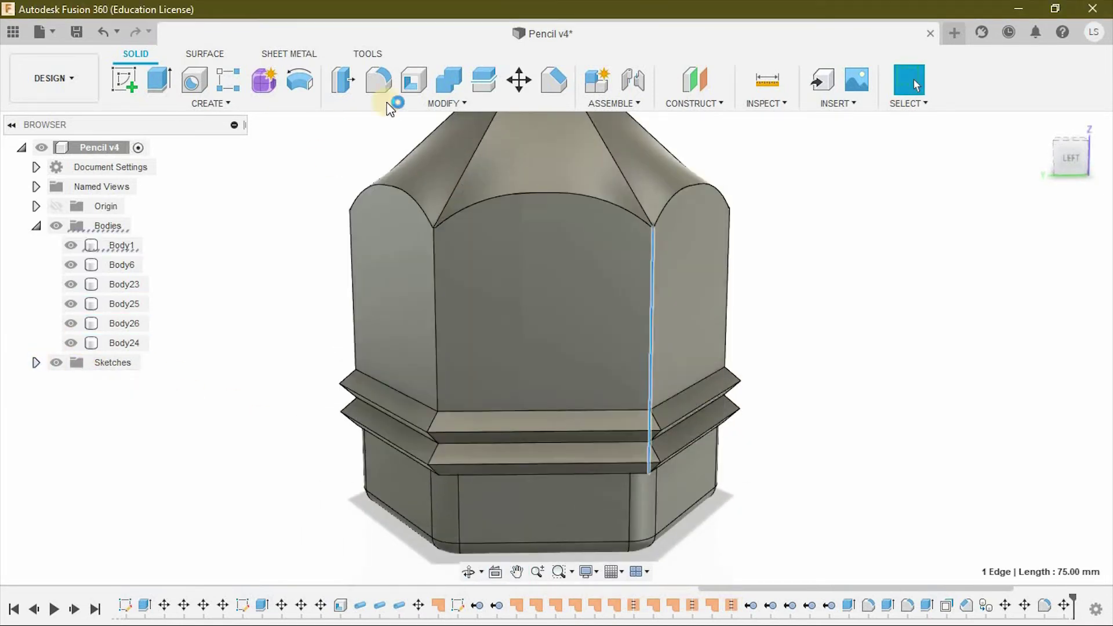
# Start a fillet on the holder's vertical hex corner edges, hiding Body23 to reach them
pyautogui.click(379, 80)
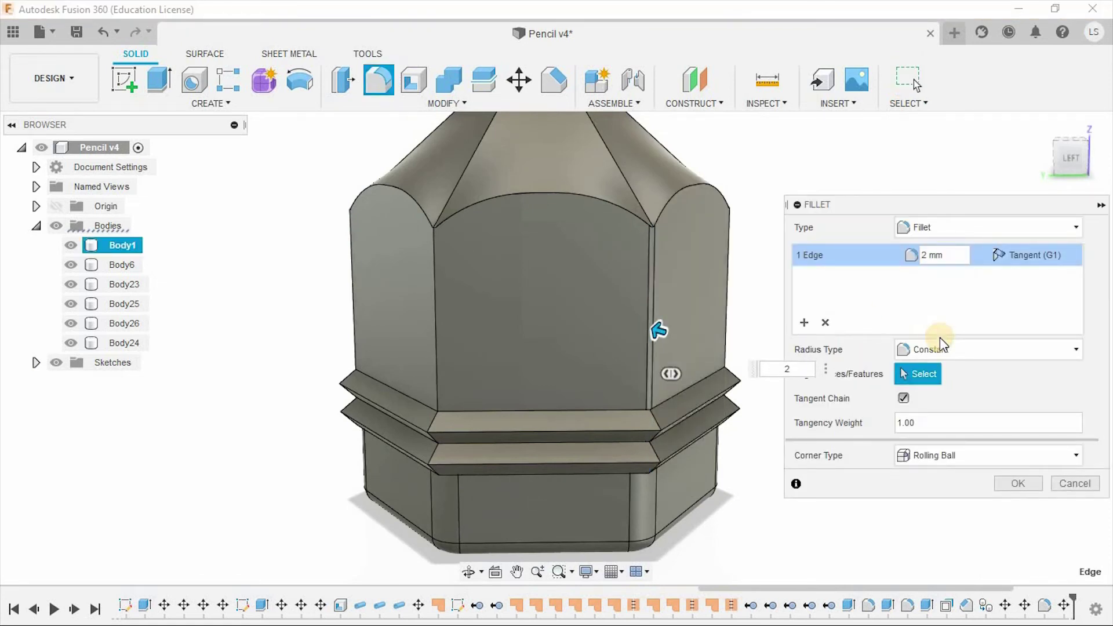
pyautogui.scroll(3, 724, 244)
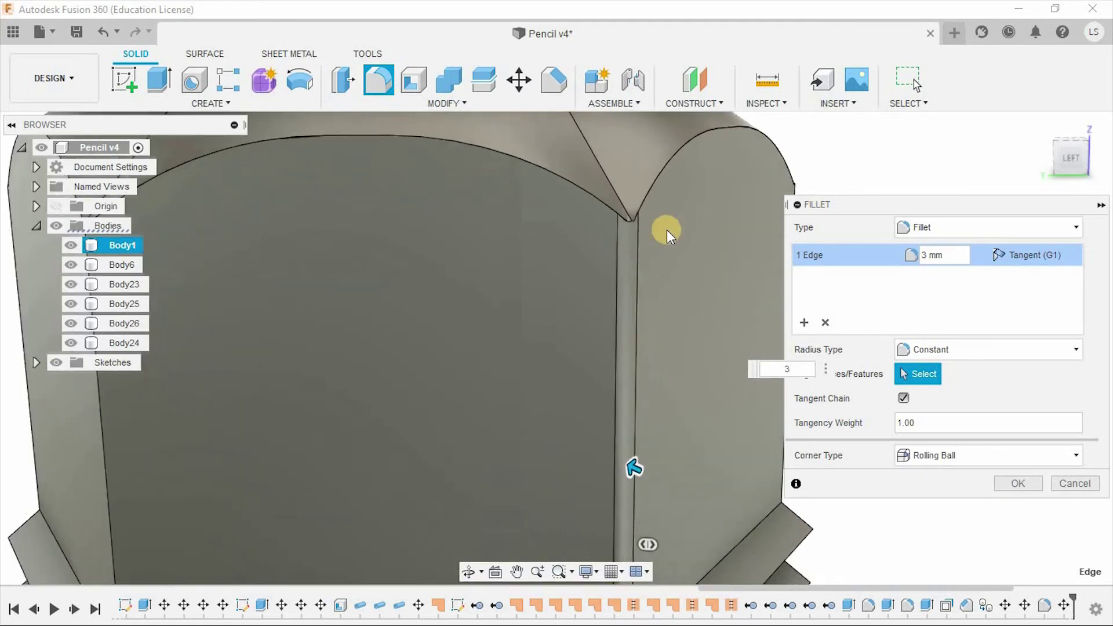
pyautogui.scroll(-3, 673, 243)
pyautogui.moveTo(745, 325)
pyautogui.keyDown('shift'); pyautogui.mouseDown(button='middle')
pyautogui.moveTo(669, 321)
pyautogui.moveTo(738, 296)
pyautogui.moveTo(641, 325)
pyautogui.moveTo(715, 261)
pyautogui.moveTo(756, 284)
pyautogui.moveTo(492, 303)
pyautogui.moveTo(417, 283)
pyautogui.moveTo(324, 284)
pyautogui.mouseUp(button='middle'); pyautogui.keyUp('shift')
pyautogui.click(738, 296)
pyautogui.click(716, 261)
pyautogui.click(509, 308)
pyautogui.click(71, 284)
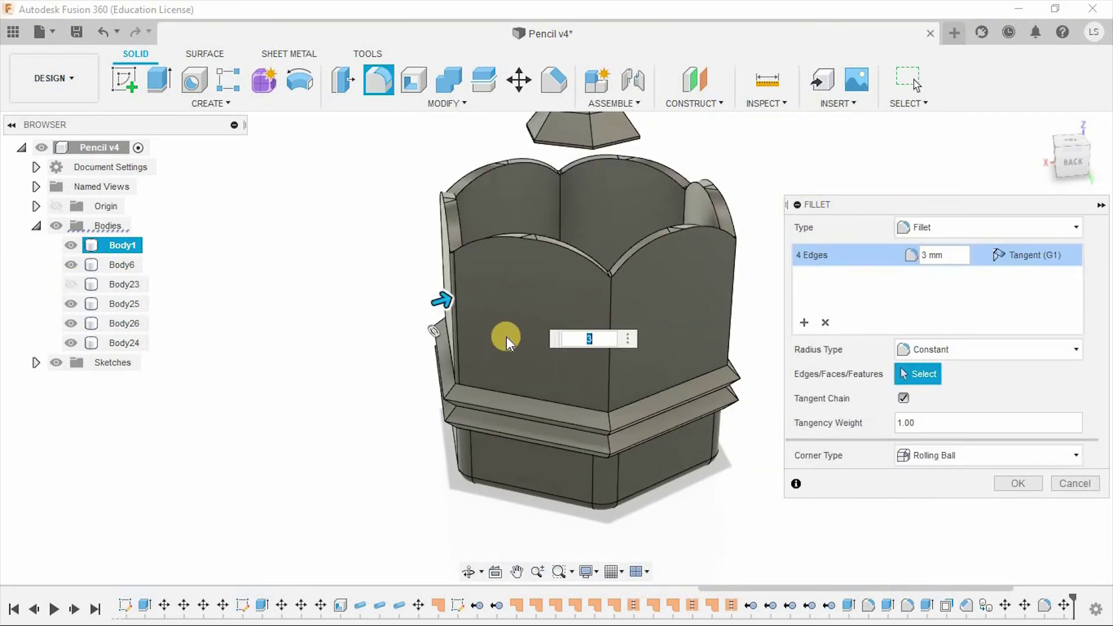
pyautogui.click(611, 305)
pyautogui.moveTo(611, 304)
pyautogui.keyDown('shift'); pyautogui.mouseDown(button='middle')
pyautogui.moveTo(577, 335)
pyautogui.moveTo(343, 357)
pyautogui.moveTo(415, 316)
pyautogui.mouseUp(button='middle'); pyautogui.keyUp('shift')
pyautogui.moveTo(462, 347)
pyautogui.keyDown('shift'); pyautogui.mouseDown(button='middle')
pyautogui.moveTo(559, 326)
pyautogui.moveTo(385, 443)
pyautogui.mouseUp(button='middle'); pyautogui.keyUp('shift')
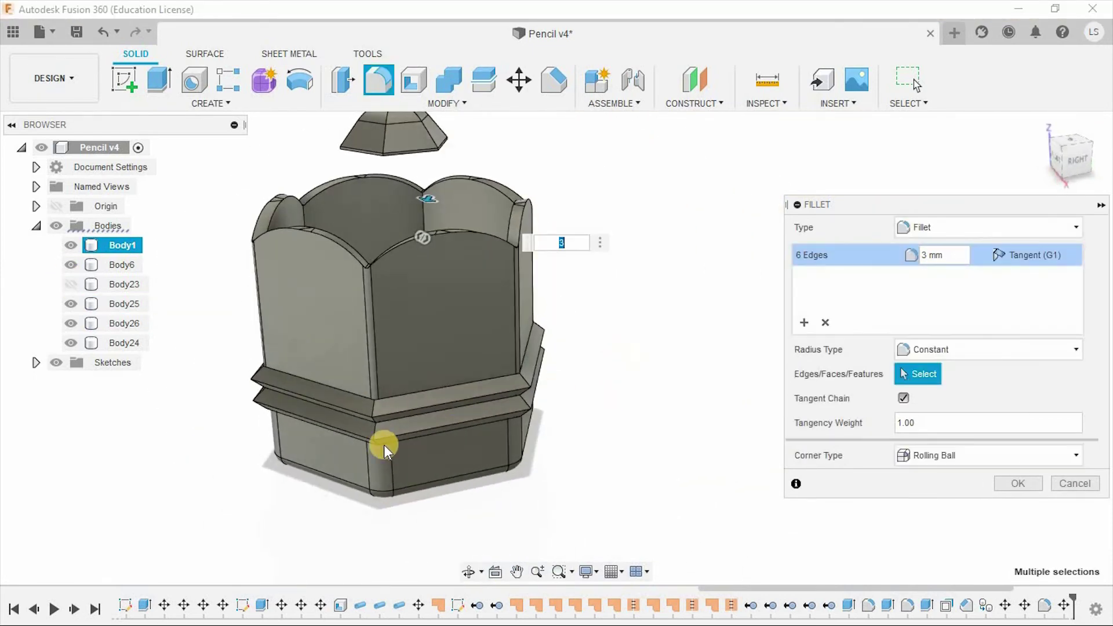
pyautogui.scroll(3, 378, 402)
pyautogui.scroll(2, 378, 405)
pyautogui.scroll(-3, 467, 340)
pyautogui.scroll(3, 458, 348)
pyautogui.moveTo(467, 341)
pyautogui.mouseDown(button='middle')
pyautogui.moveTo(458, 348)
pyautogui.moveTo(489, 395)
pyautogui.moveTo(479, 341)
pyautogui.moveTo(646, 323)
pyautogui.moveTo(601, 311)
pyautogui.moveTo(630, 294)
pyautogui.moveTo(726, 330)
pyautogui.moveTo(276, 239)
pyautogui.mouseUp(button='middle')
# Add the collar ring edges on the front and left sides to the fillet selection
pyautogui.click(280, 280)
pyautogui.scroll(-2, 280, 280)
pyautogui.keyDown('shift'); pyautogui.moveTo(286, 299); pyautogui.dragTo(595, 286, button='middle'); pyautogui.keyUp('shift')
pyautogui.click(595, 286)
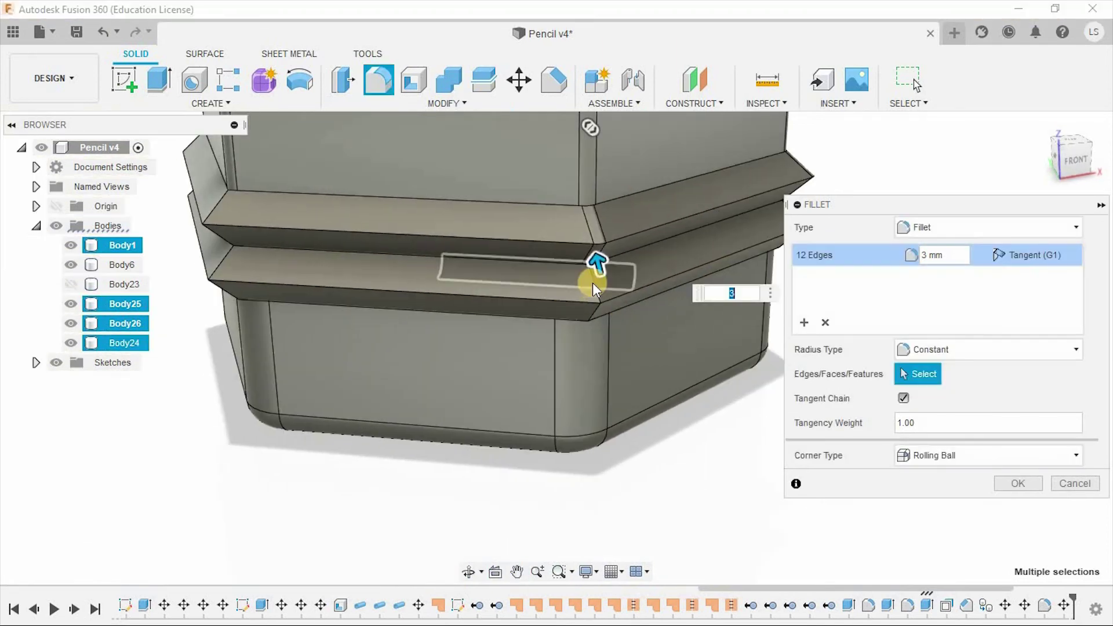
pyautogui.click(602, 314)
pyautogui.click(384, 376)
pyautogui.moveTo(384, 376)
pyautogui.keyDown('shift'); pyautogui.mouseDown(button='middle')
pyautogui.moveTo(328, 280)
pyautogui.moveTo(305, 266)
pyautogui.mouseUp(button='middle'); pyautogui.keyUp('shift')
pyautogui.scroll(3, 328, 281)
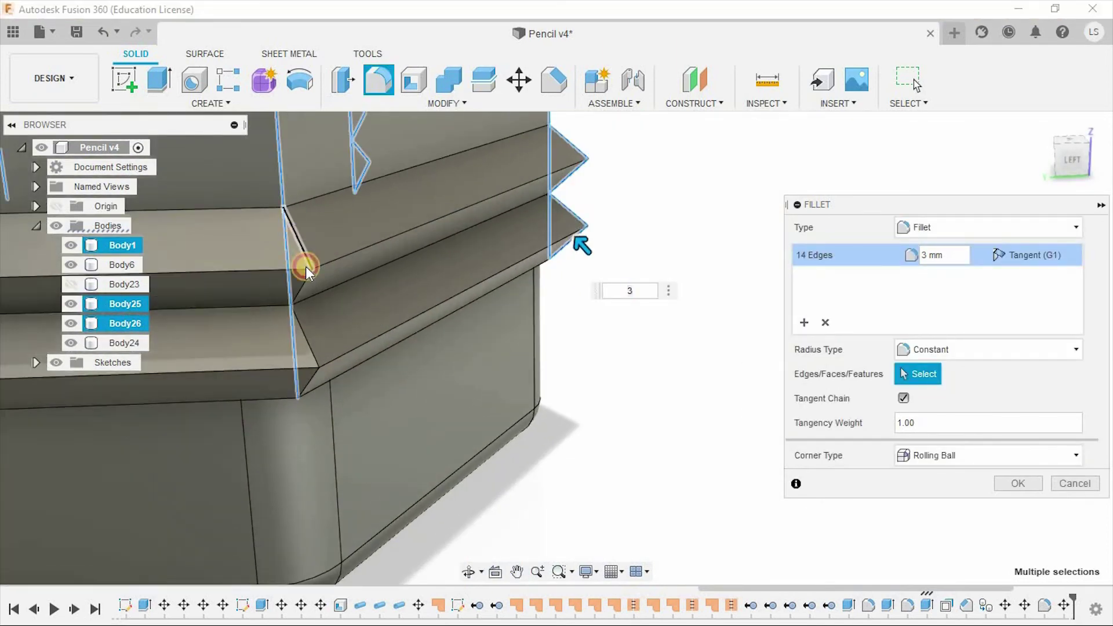
pyautogui.click(303, 337)
pyautogui.keyDown('shift'); pyautogui.moveTo(307, 380); pyautogui.dragTo(306, 325, button='middle'); pyautogui.keyUp('shift')
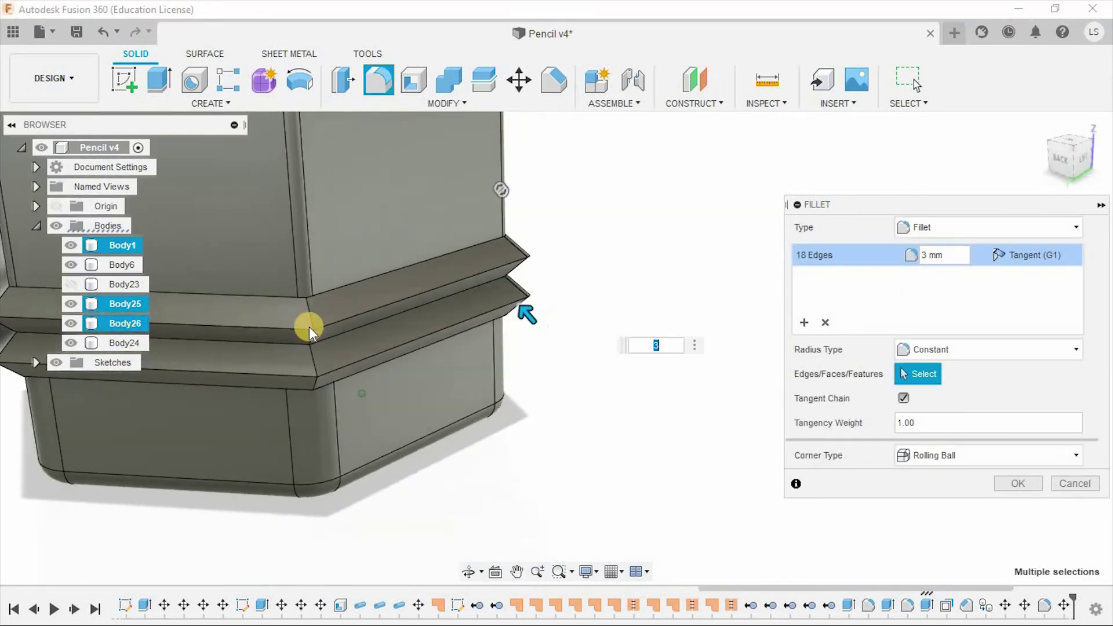
pyautogui.click(307, 308)
pyautogui.click(311, 364)
pyautogui.click(318, 437)
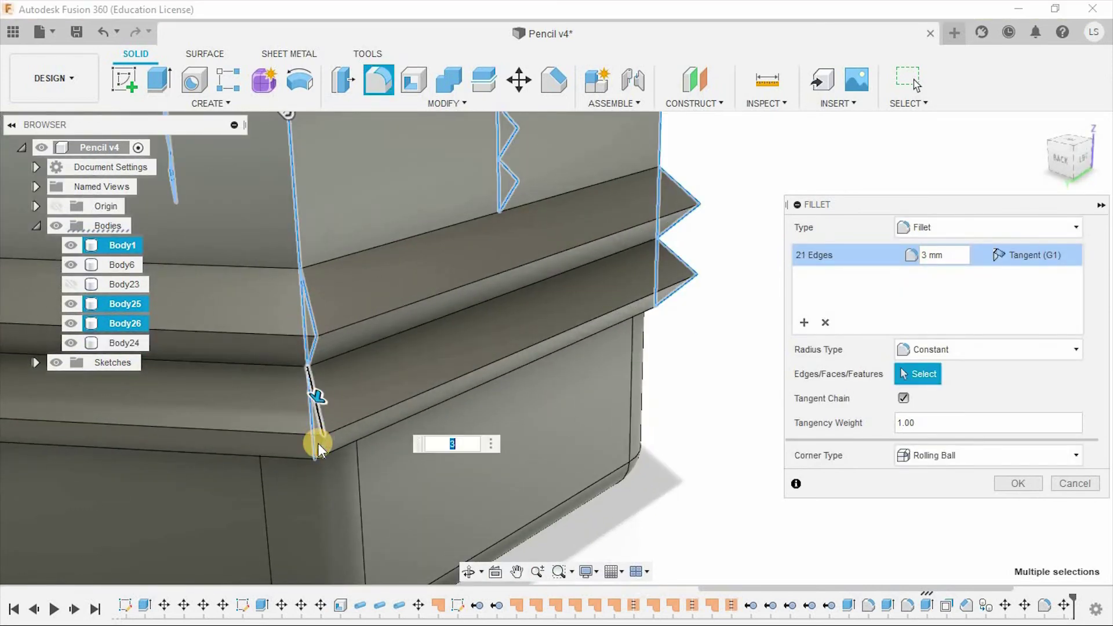
# Add the remaining back collar edges, 30 in total, and apply the 3 mm fillet
pyautogui.scroll(-4, 311, 440)
pyautogui.keyDown('shift'); pyautogui.moveTo(337, 376); pyautogui.dragTo(262, 300, button='middle'); pyautogui.keyUp('shift')
pyautogui.scroll(4, 329, 318)
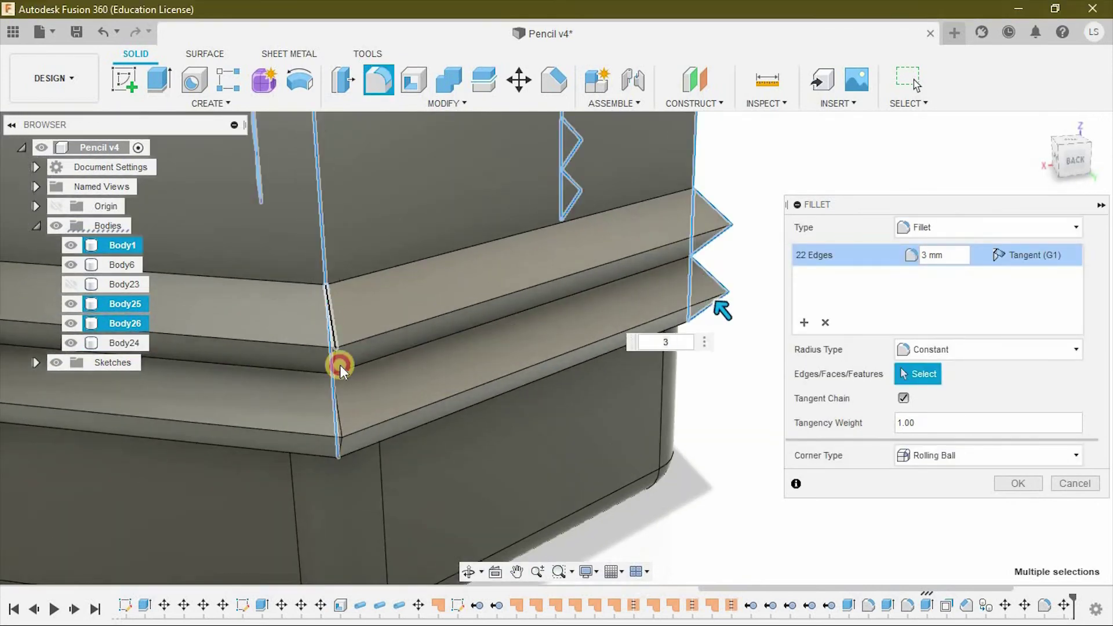
pyautogui.keyDown('shift'); pyautogui.moveTo(335, 378); pyautogui.dragTo(323, 405, button='middle'); pyautogui.keyUp('shift')
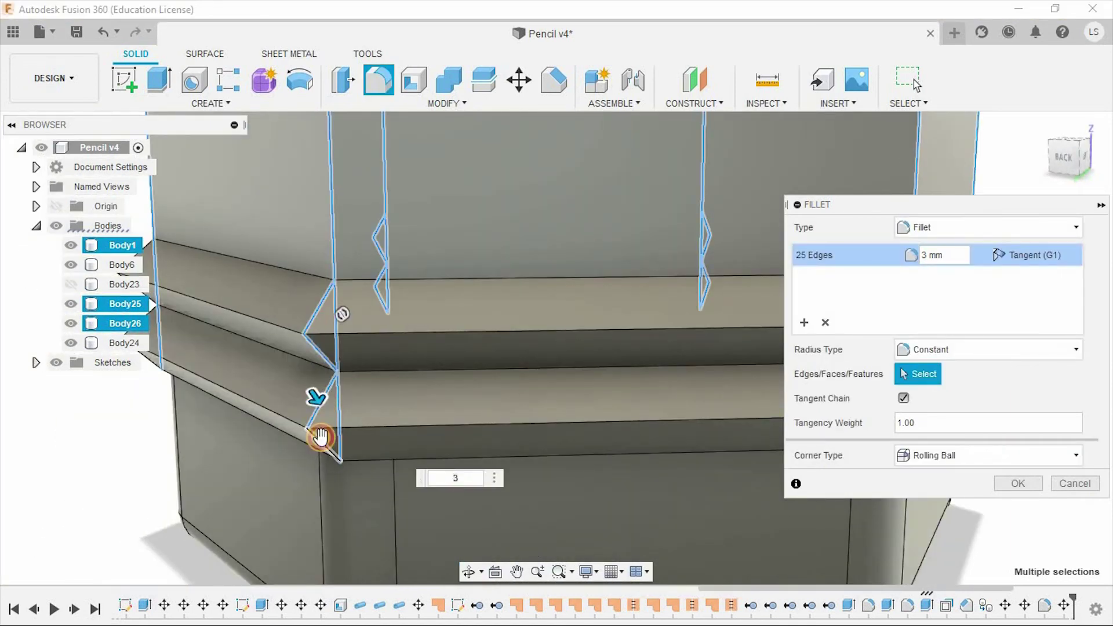
pyautogui.scroll(-3, 313, 447)
pyautogui.keyDown('shift'); pyautogui.moveTo(313, 447); pyautogui.dragTo(251, 428, button='middle'); pyautogui.keyUp('shift')
pyautogui.scroll(3, 384, 328)
pyautogui.click(384, 328)
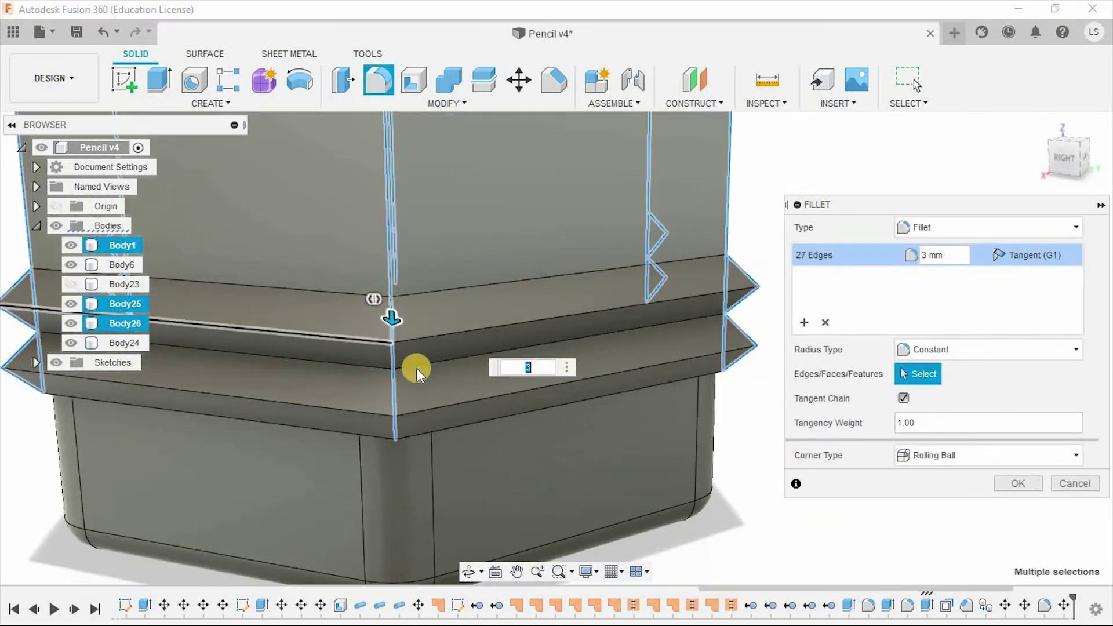
pyautogui.keyDown('shift'); pyautogui.moveTo(413, 366); pyautogui.dragTo(381, 350, button='middle'); pyautogui.keyUp('shift')
pyautogui.click(384, 353)
pyautogui.click(378, 426)
pyautogui.scroll(-3, 378, 426)
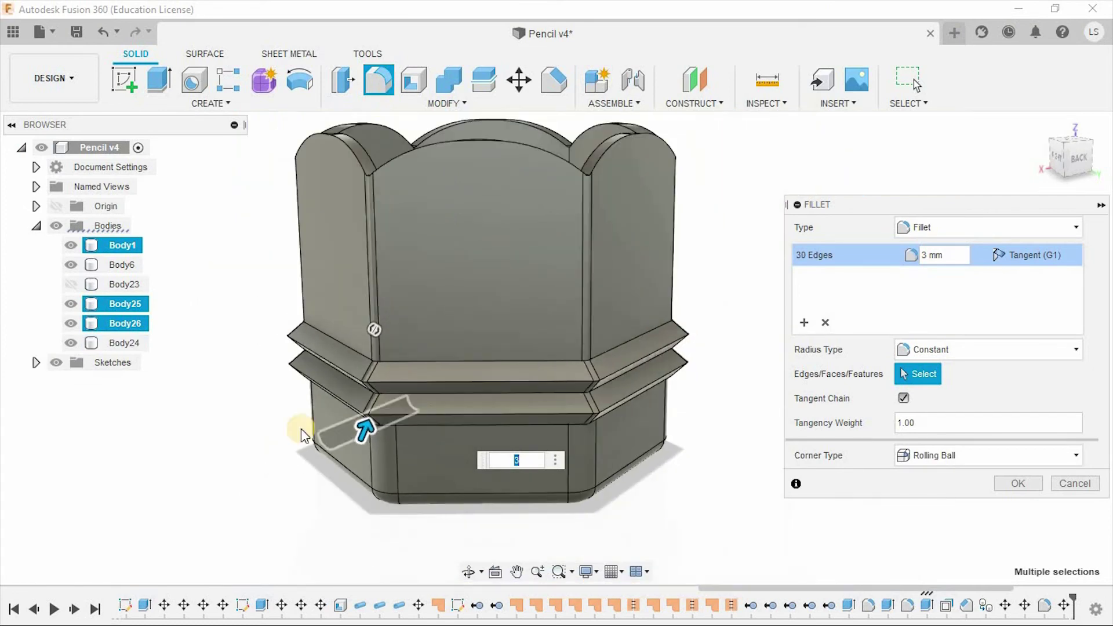
pyautogui.keyDown('shift'); pyautogui.moveTo(430, 440); pyautogui.dragTo(628, 467, button='middle'); pyautogui.keyUp('shift')
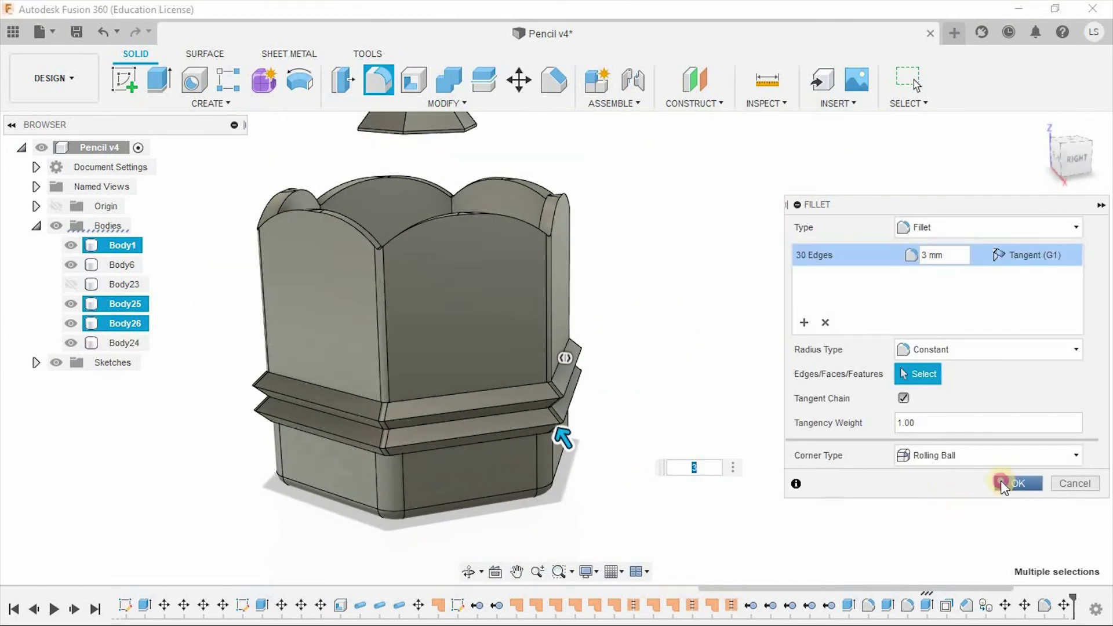
pyautogui.press('Return')
pyautogui.scroll(5, 556, 394)
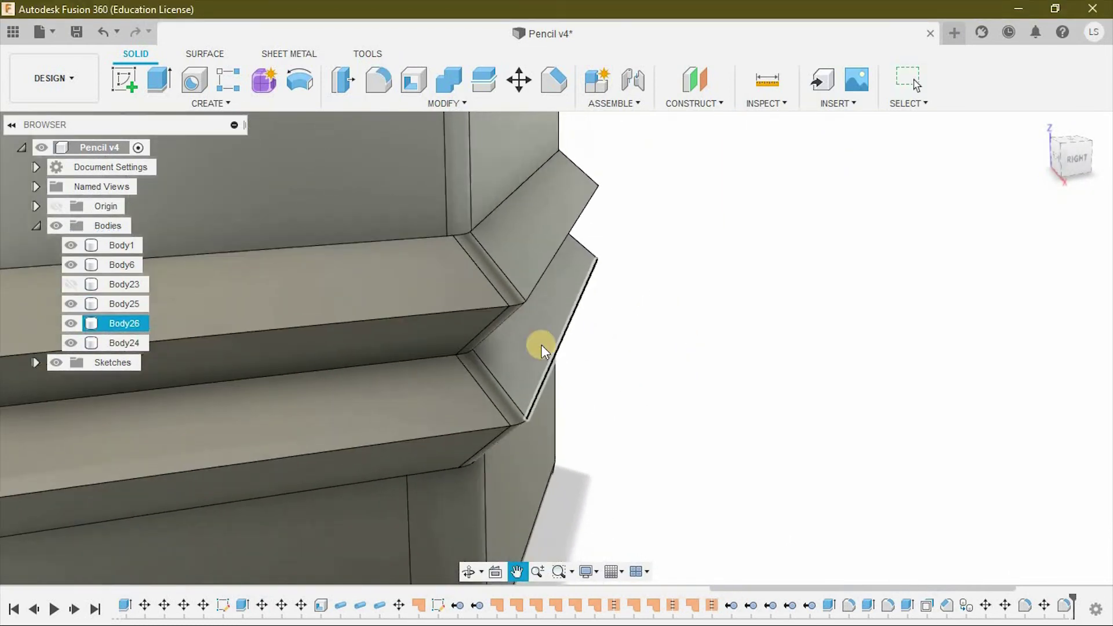
pyautogui.scroll(3, 541, 345)
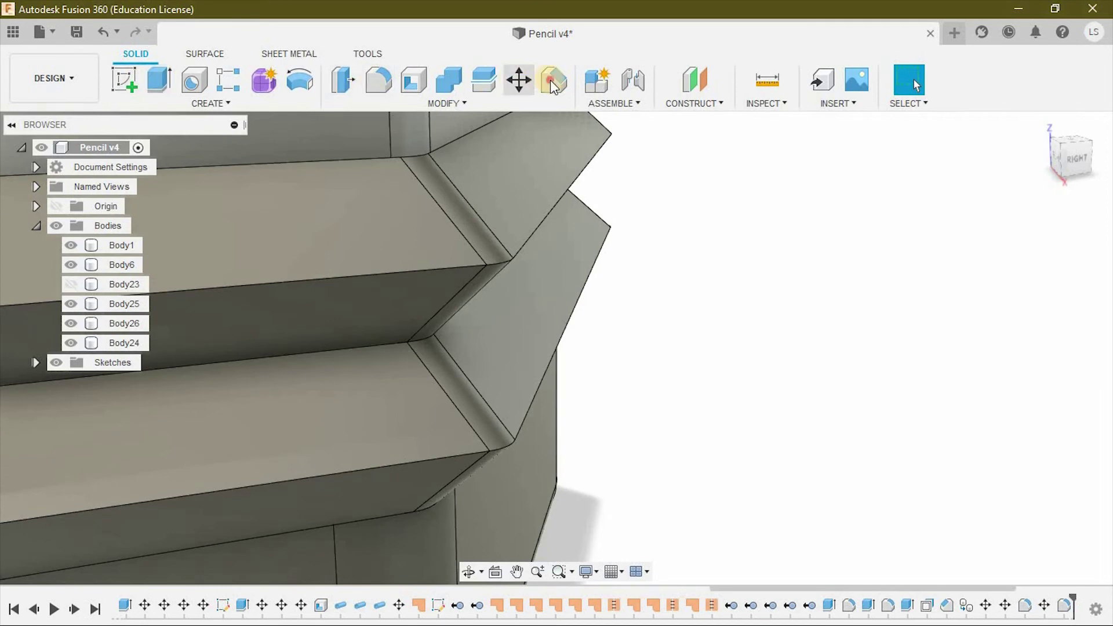
# Chamfer the 12-edge collar step loop by 1 mm and show Body23, the pencil tip, again
pyautogui.click(551, 85)
pyautogui.click(428, 271)
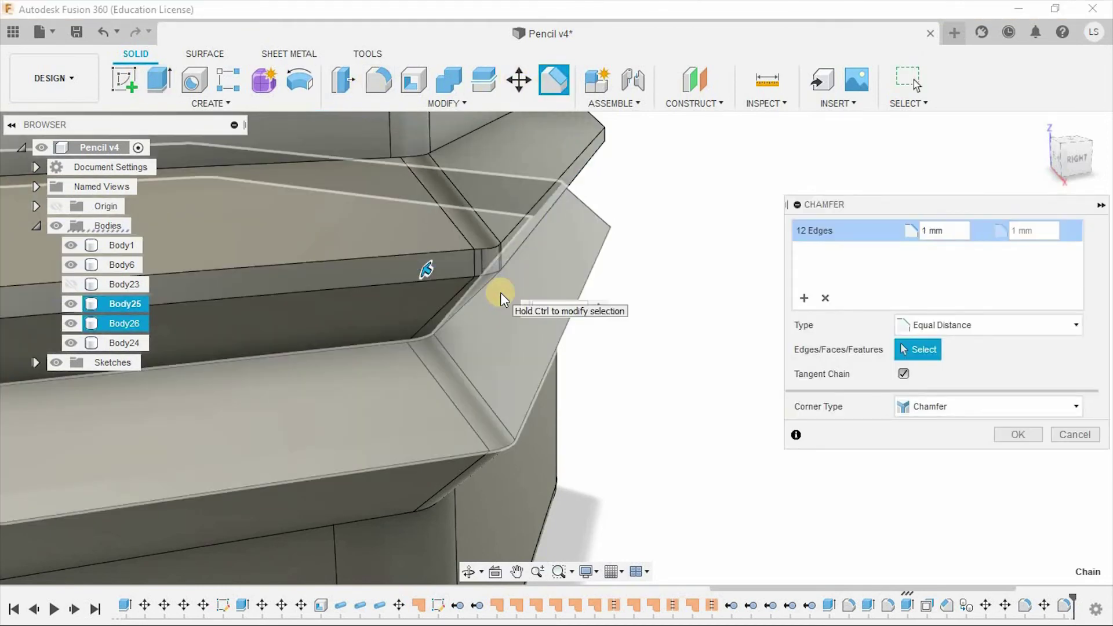
pyautogui.scroll(-2, 499, 292)
pyautogui.scroll(-5, 660, 375)
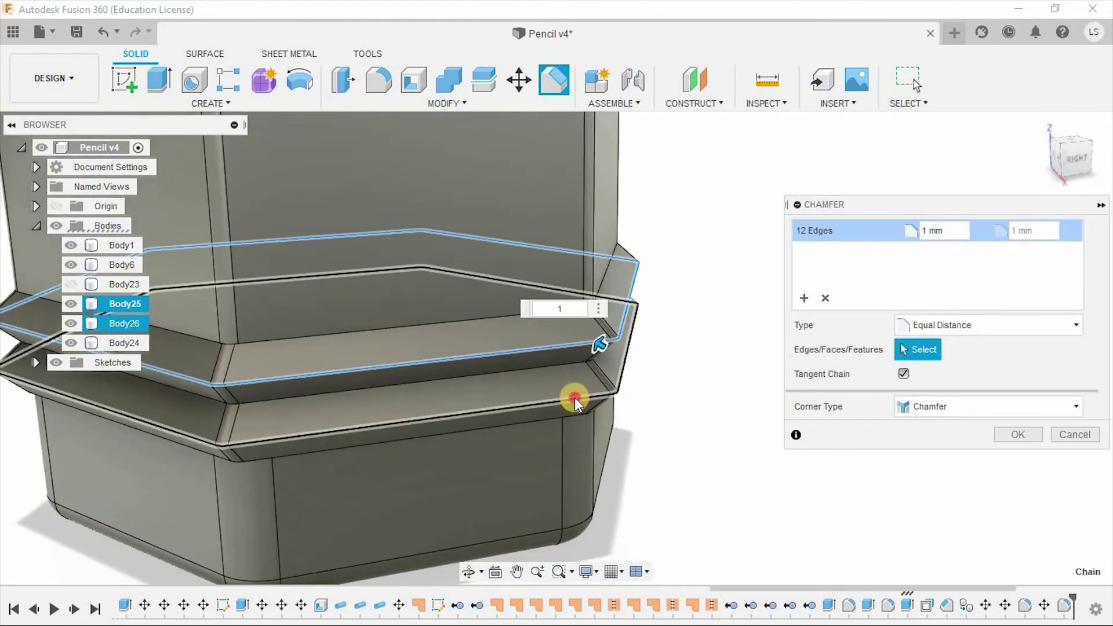
pyautogui.click(1018, 434)
pyautogui.scroll(-5, 715, 417)
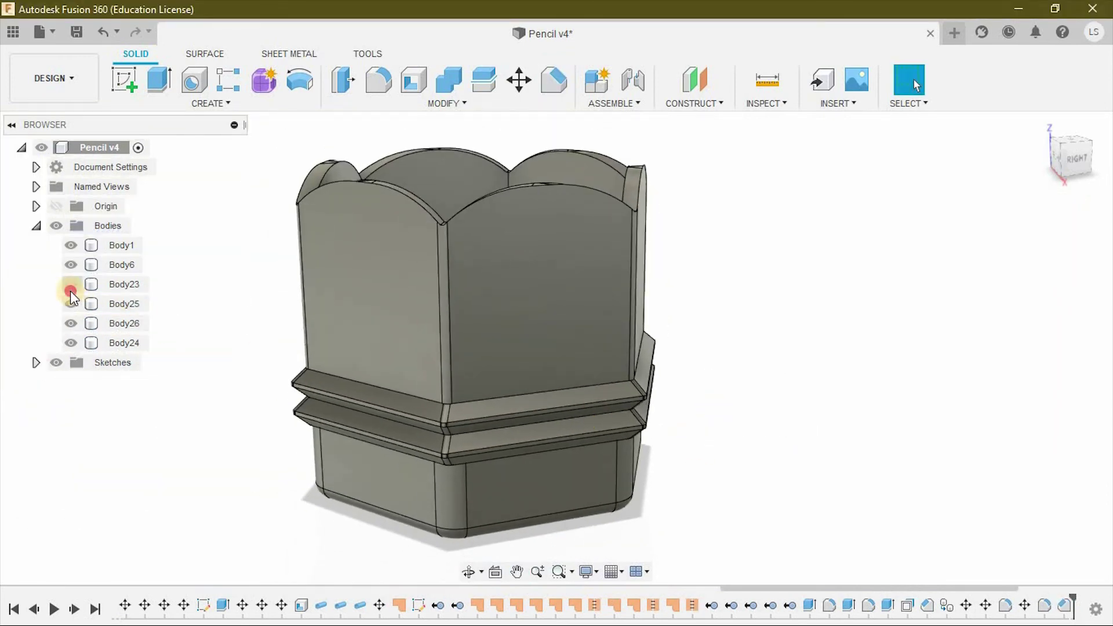
pyautogui.click(71, 291)
pyautogui.moveTo(721, 355)
pyautogui.keyDown('shift'); pyautogui.mouseDown(button='middle')
pyautogui.moveTo(735, 412)
pyautogui.moveTo(766, 413)
pyautogui.mouseUp(button='middle'); pyautogui.keyUp('shift')
# Switch to the Render workspace and save a new version of the design
pyautogui.click(53, 78)
pyautogui.click(87, 175)
pyautogui.click(76, 31)
pyautogui.click(553, 357)
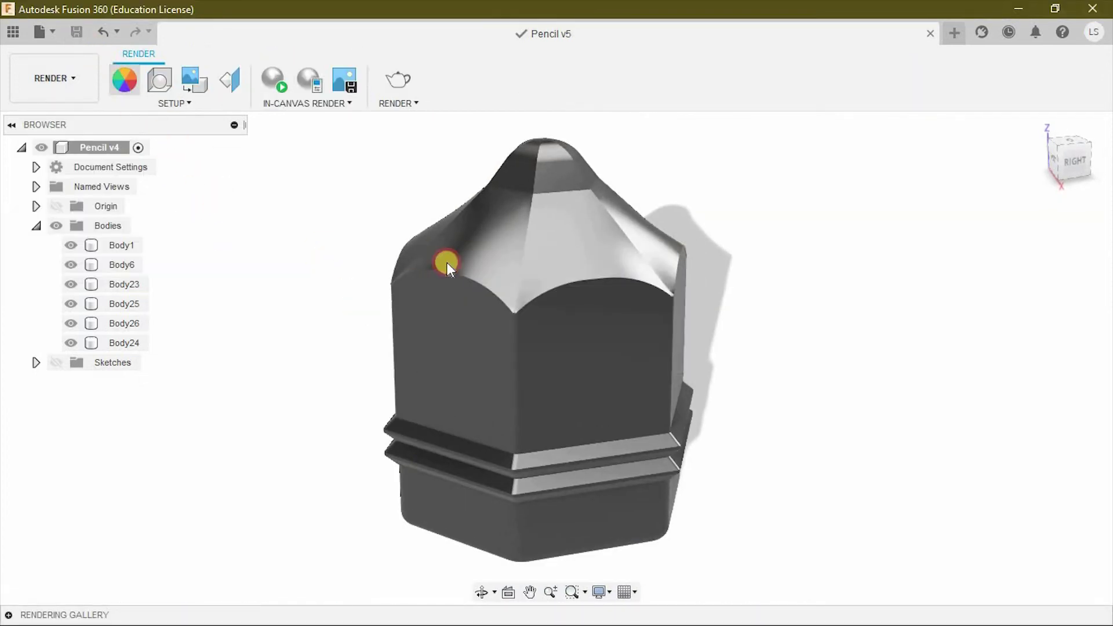
# Apply white matte plastic to the pencil body and recolour it yellow (RGB 225, 198, 119)
pyautogui.click(447, 263)
pyautogui.press('a')
pyautogui.write('s')
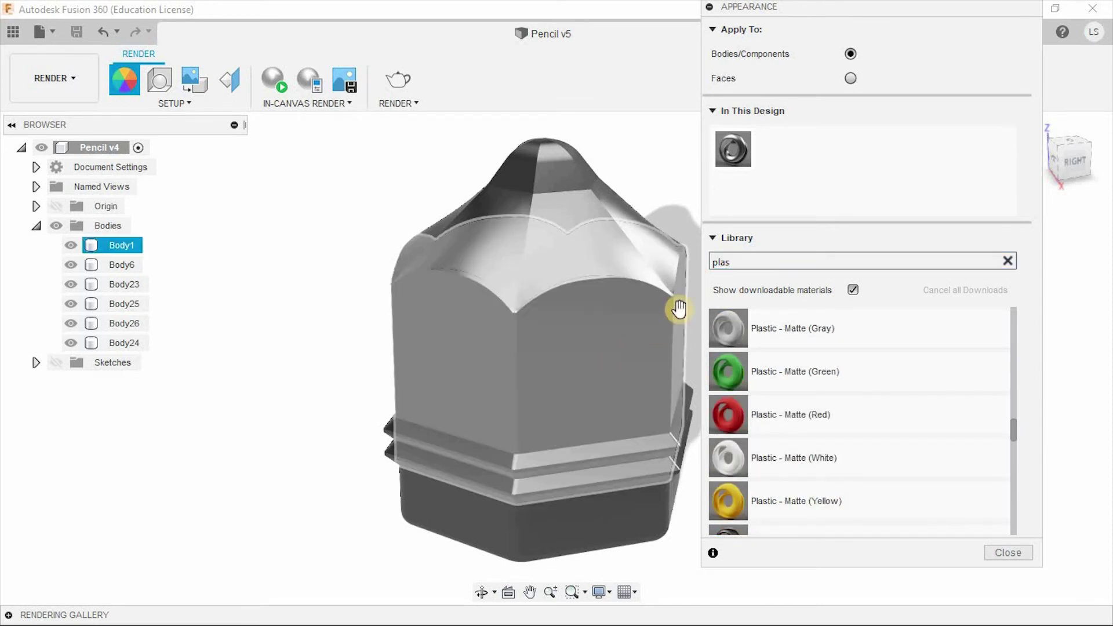
pyautogui.moveTo(616, 390); pyautogui.dragTo(666, 330)
pyautogui.doubleClick(775, 149)
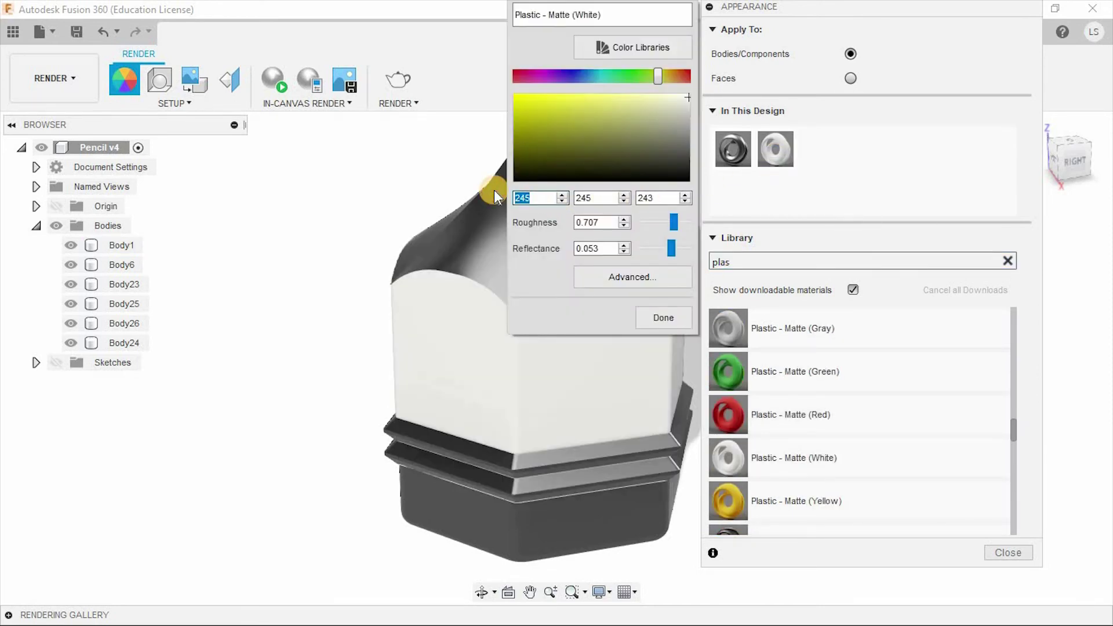
pyautogui.write('225')
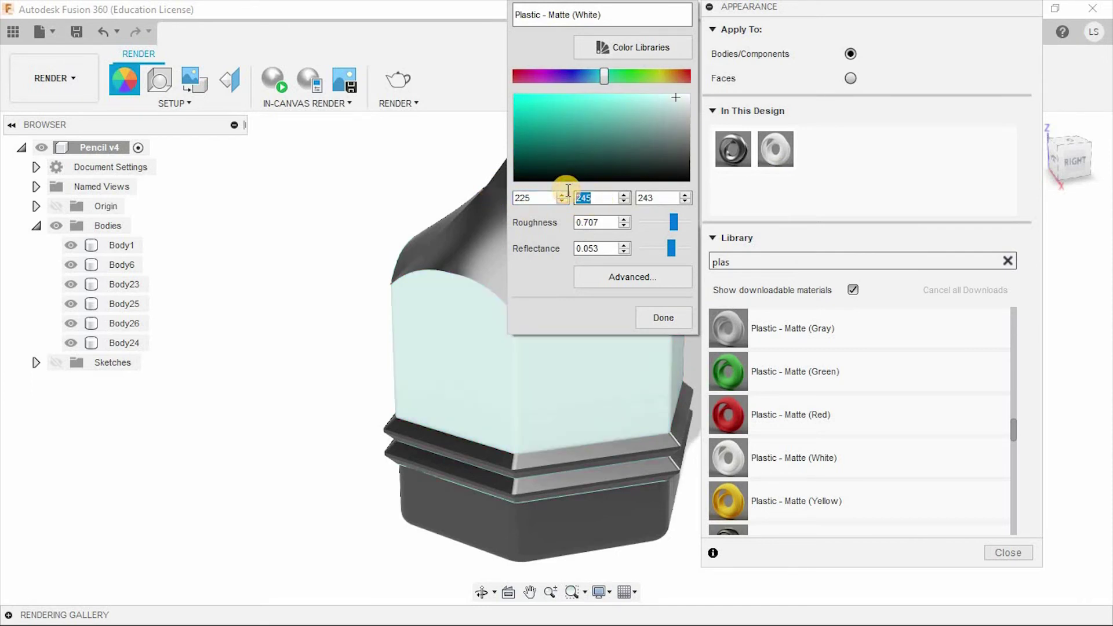
pyautogui.write('198')
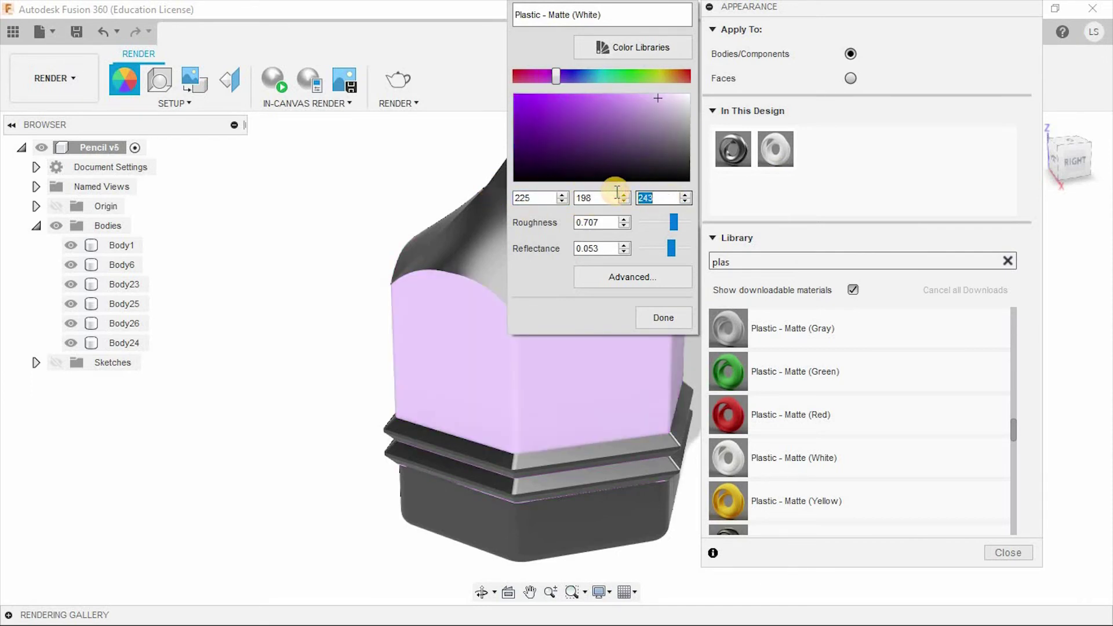
pyautogui.write('119')
pyautogui.click(670, 327)
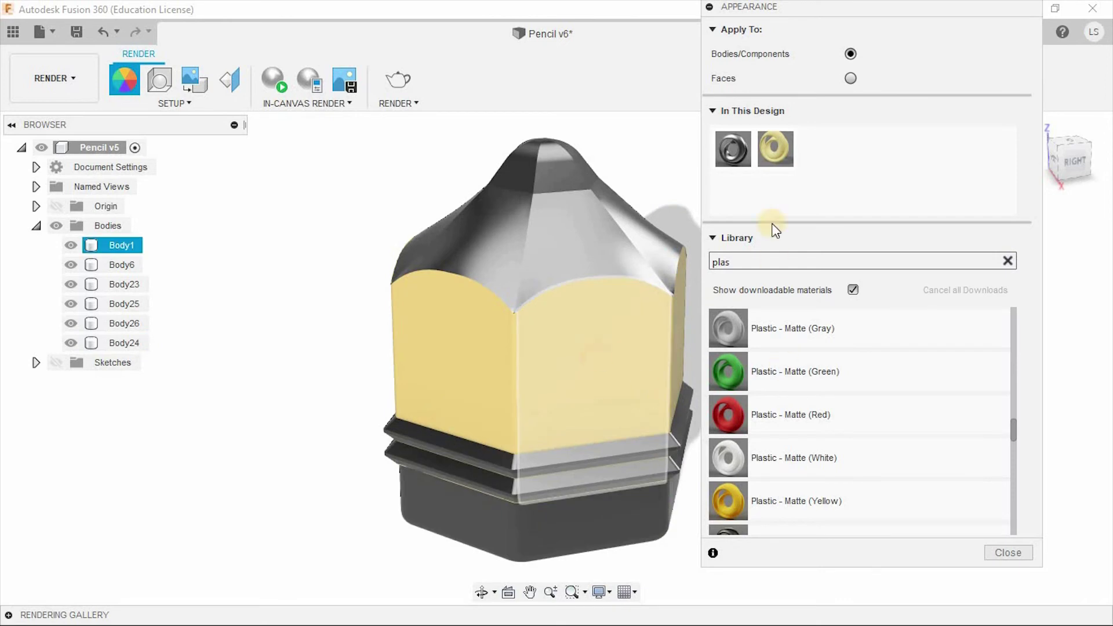
# Duplicate the yellow appearance onto the pencil body and change it to orange (value 147)
pyautogui.rightClick(775, 149)
pyautogui.click(782, 155)
pyautogui.click(683, 318)
pyautogui.rightClick(775, 149)
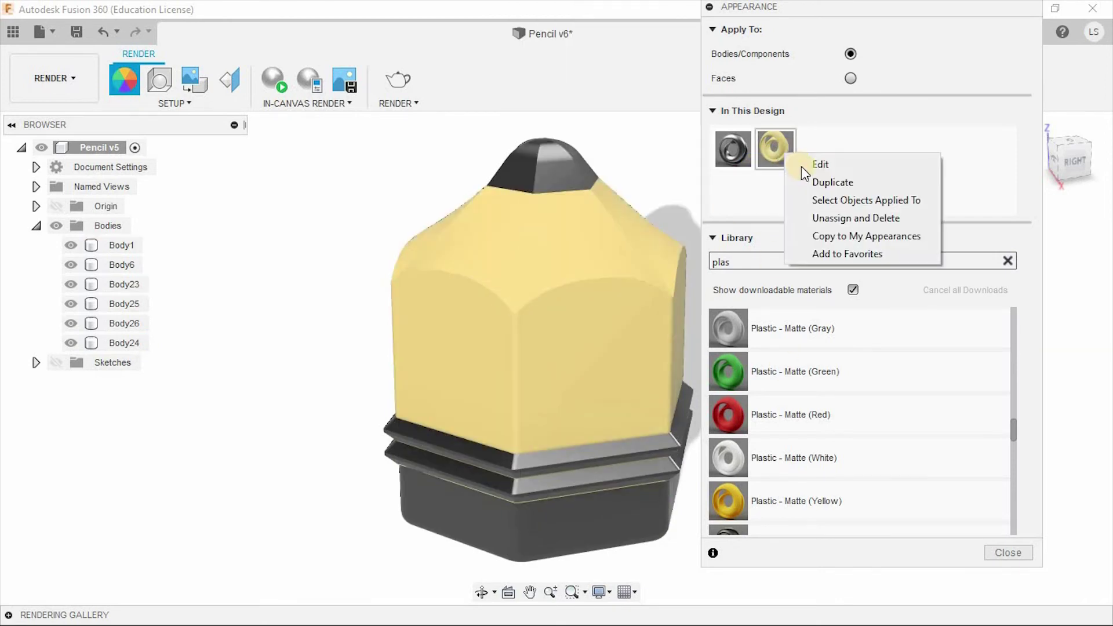
pyautogui.click(817, 182)
pyautogui.moveTo(817, 149); pyautogui.dragTo(607, 362)
pyautogui.doubleClick(817, 149)
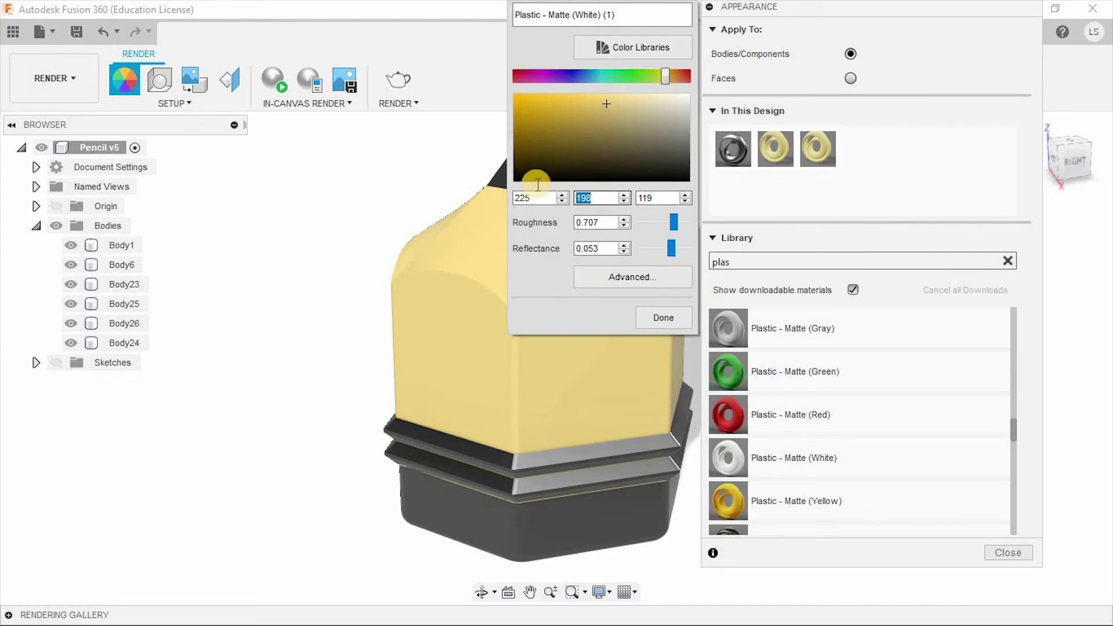
pyautogui.write('147')
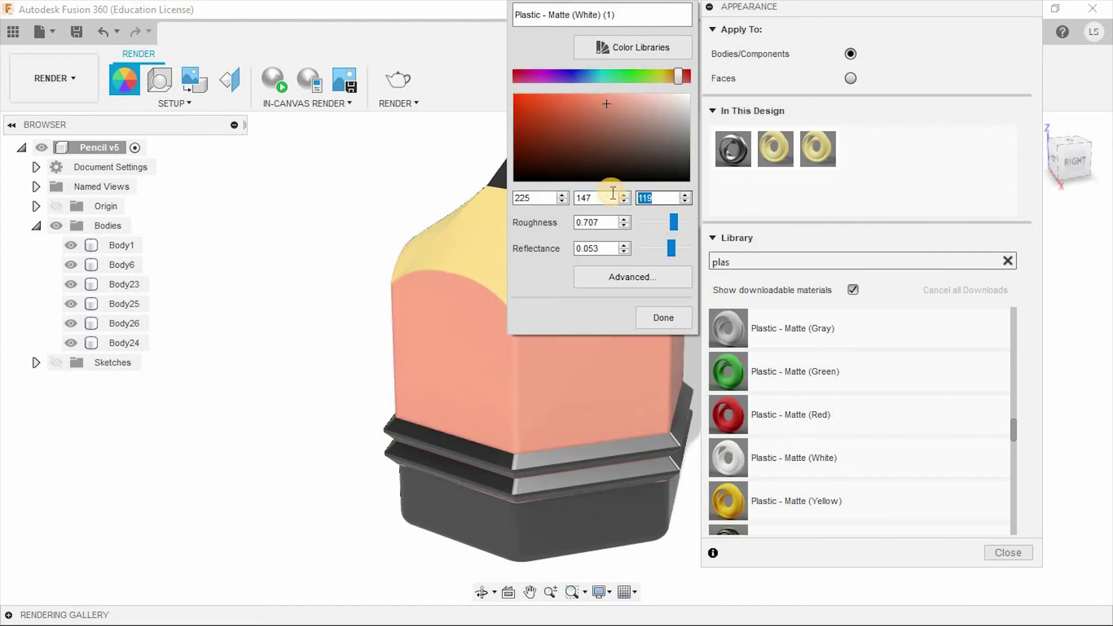
pyautogui.press('Return')
# Duplicate the orange appearance and make it dark brown (RGB 89, 46, 35) for the tip
pyautogui.rightClick(820, 162)
pyautogui.click(852, 169)
pyautogui.click(662, 316)
pyautogui.rightClick(824, 152)
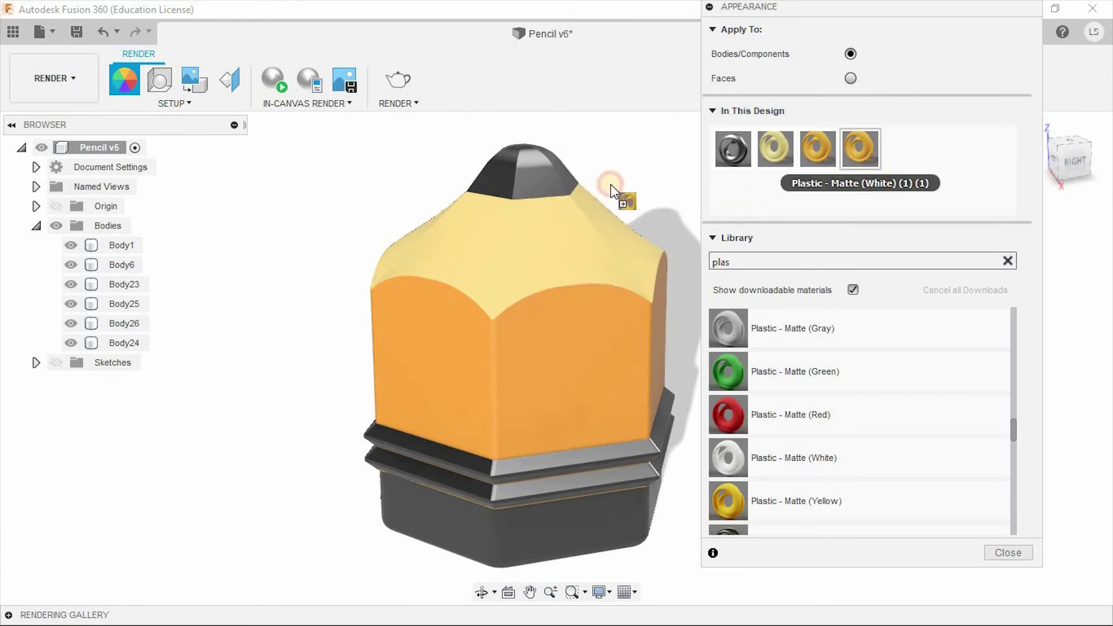
pyautogui.doubleClick(865, 149)
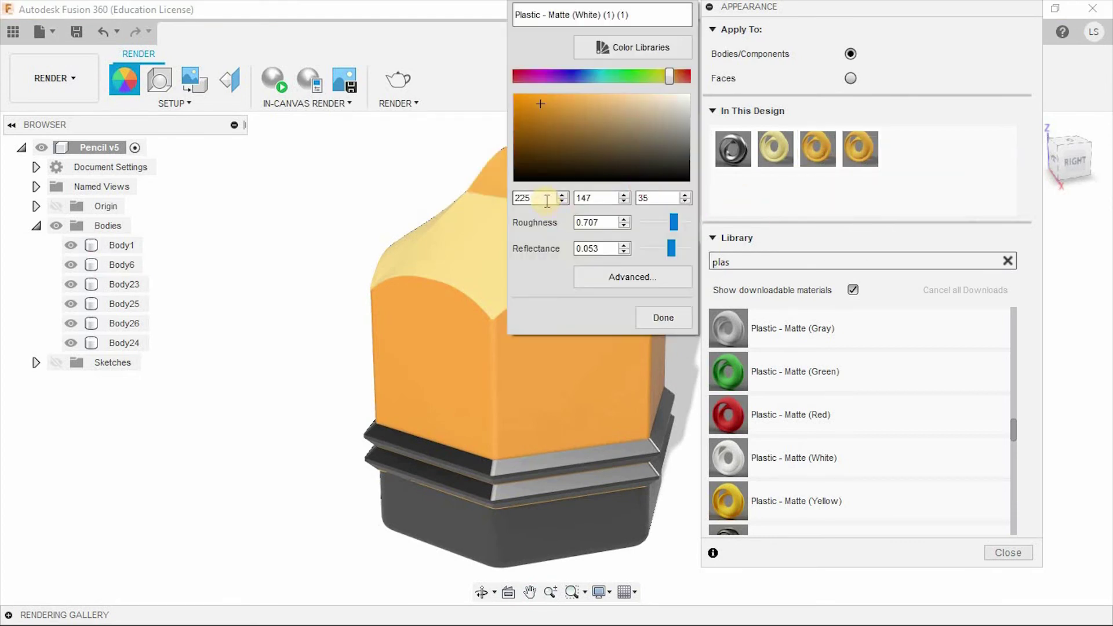
pyautogui.write('89')
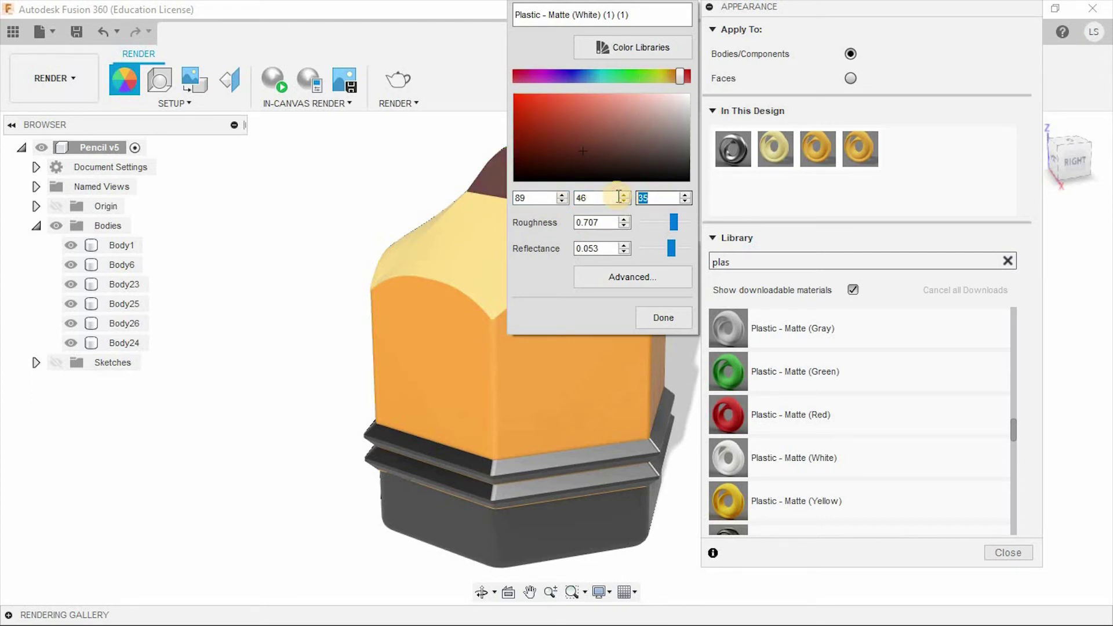
pyautogui.click(655, 316)
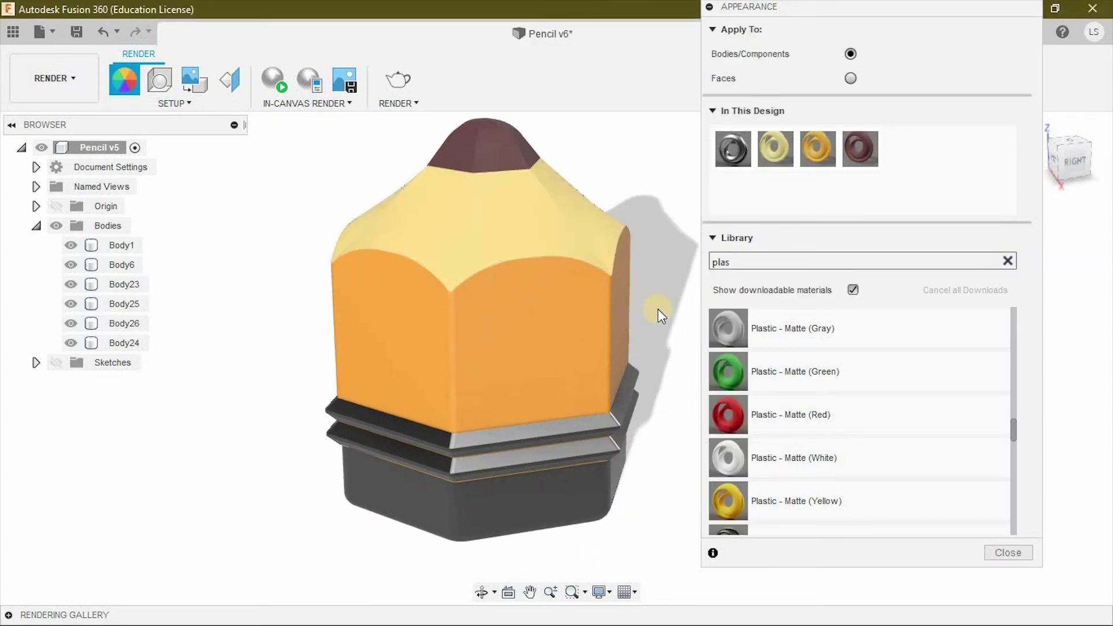
pyautogui.keyDown('shift'); pyautogui.moveTo(658, 308); pyautogui.dragTo(647, 336, button='middle'); pyautogui.keyUp('shift')
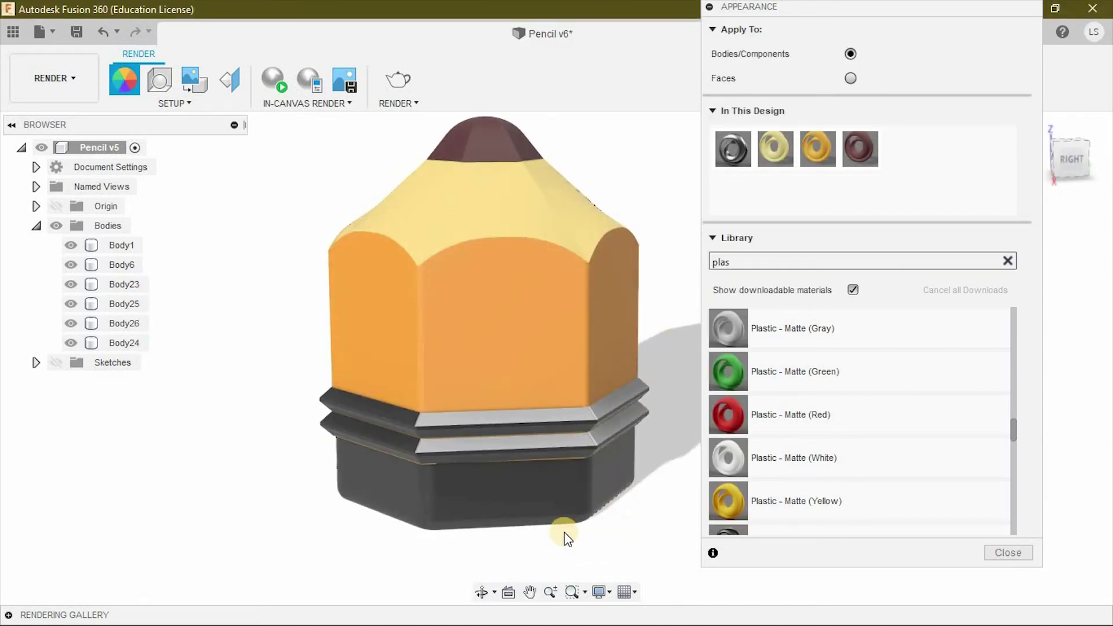
# Duplicate the brown appearance onto the base and recolour it pink (RGB 233, 91, 93)
pyautogui.scroll(2, 667, 458)
pyautogui.doubleClick(864, 152)
pyautogui.click(652, 320)
pyautogui.rightClick(863, 146)
pyautogui.click(904, 164)
pyautogui.moveTo(902, 148); pyautogui.dragTo(658, 415)
pyautogui.rightClick(903, 149)
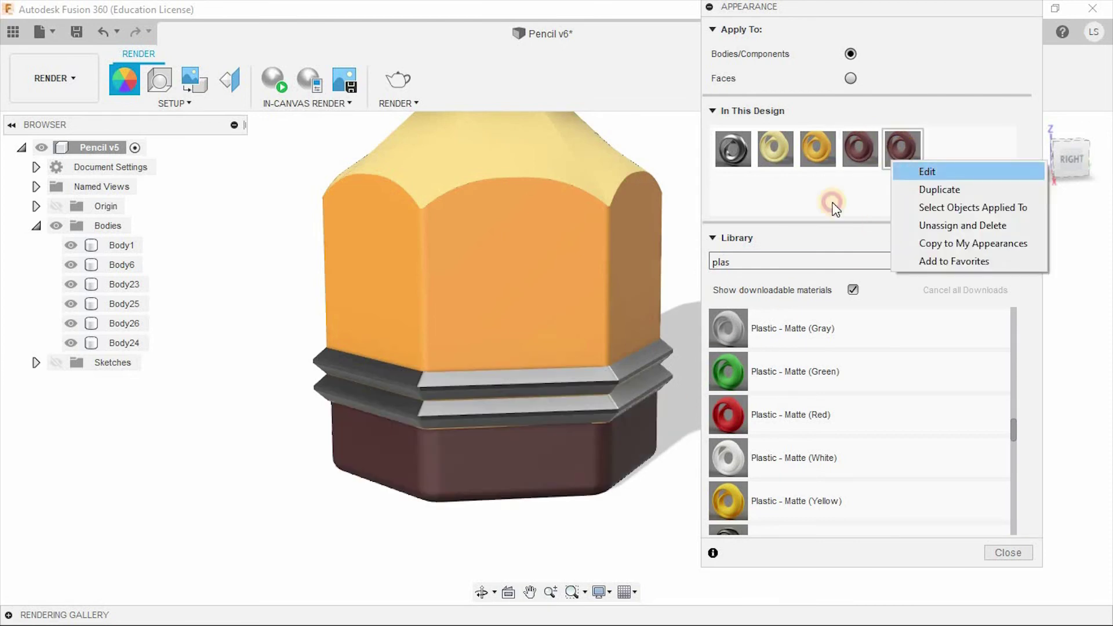
pyautogui.click(906, 174)
pyautogui.click(519, 198)
pyautogui.write('23')
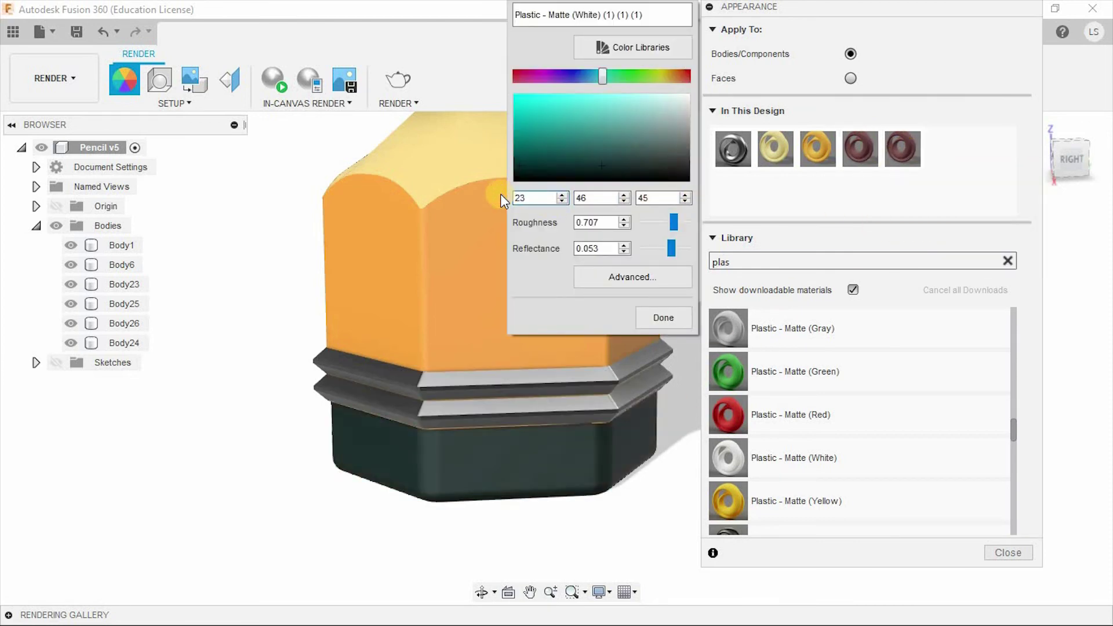
pyautogui.write('3')
pyautogui.press('Tab')
pyautogui.write('91')
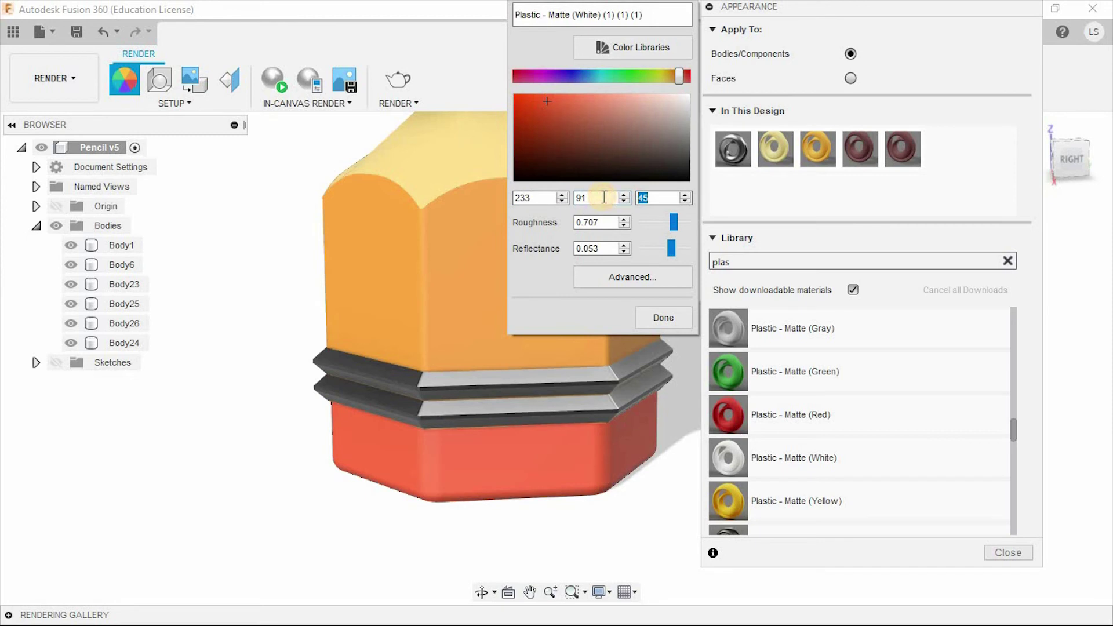
pyautogui.click(666, 318)
# Search 'alu' and apply Aluminum - Polished to both ferrule rings
pyautogui.moveTo(666, 318)
pyautogui.keyDown('shift'); pyautogui.mouseDown(button='middle')
pyautogui.moveTo(640, 313)
pyautogui.moveTo(646, 355)
pyautogui.moveTo(621, 417)
pyautogui.mouseUp(button='middle'); pyautogui.keyUp('shift')
pyautogui.doubleClick(775, 261)
pyautogui.write('alu')
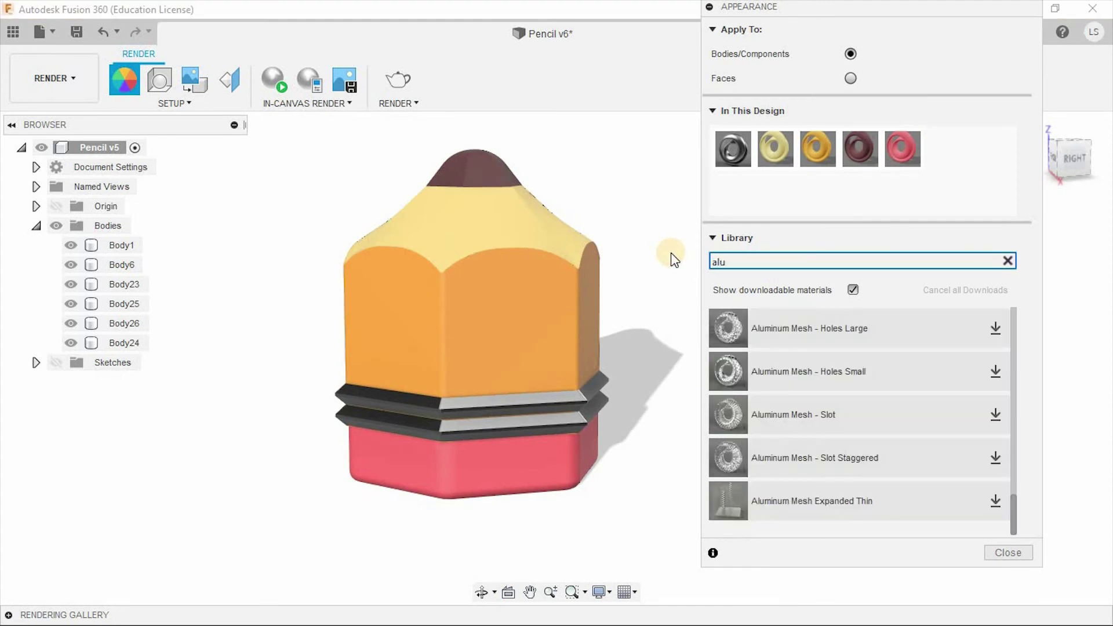
pyautogui.scroll(10, 844, 420)
pyautogui.scroll(-3, 835, 463)
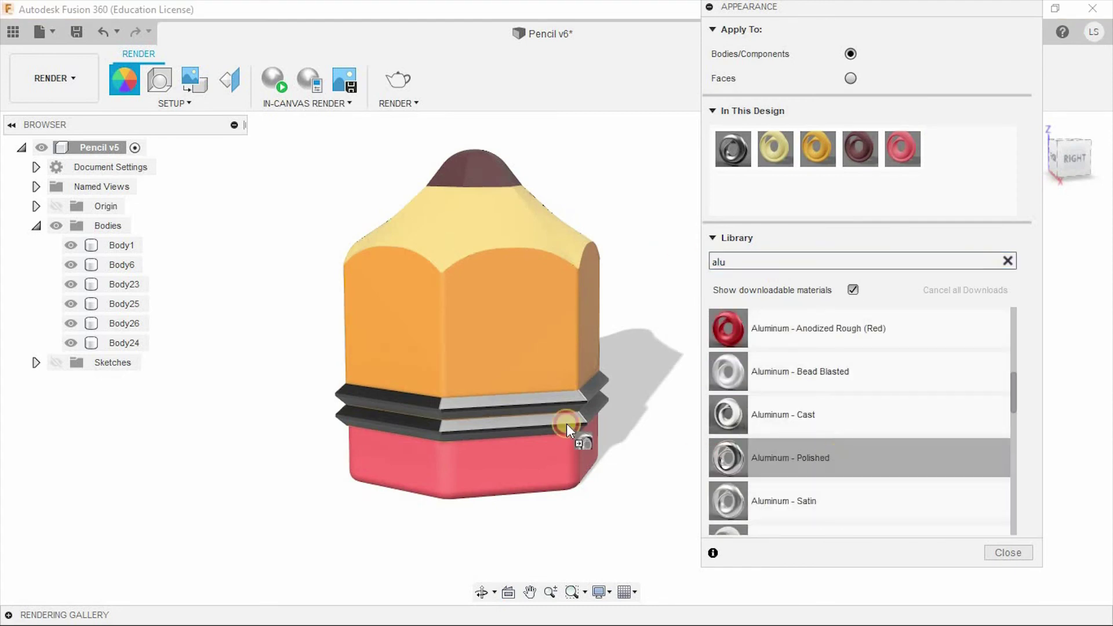
pyautogui.moveTo(600, 441); pyautogui.dragTo(600, 438)
pyautogui.moveTo(765, 464); pyautogui.dragTo(553, 423)
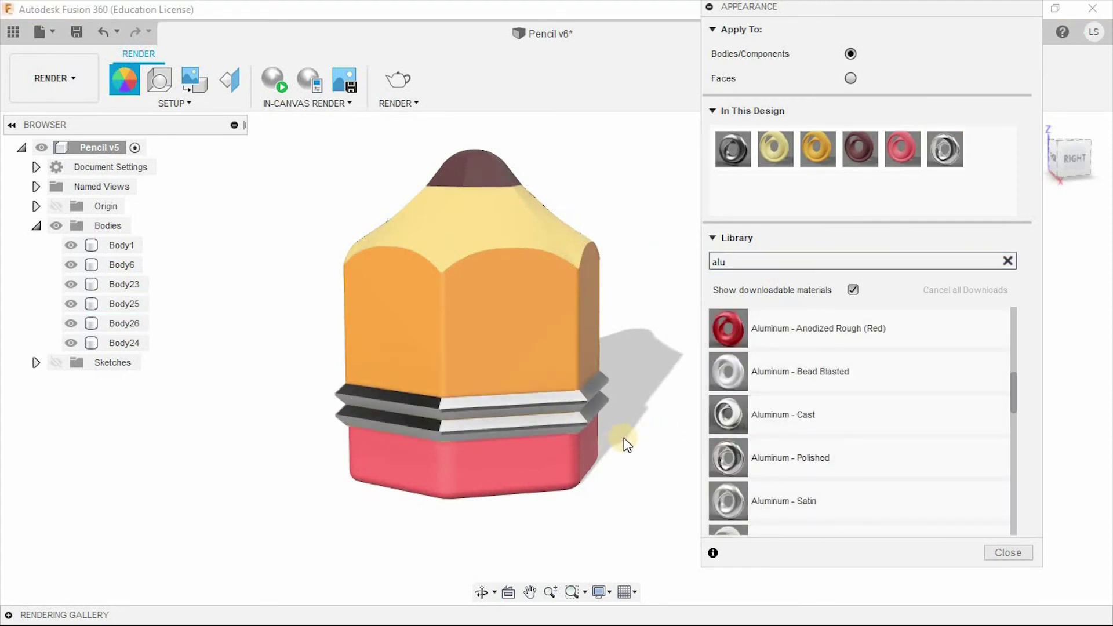
pyautogui.keyDown('shift'); pyautogui.moveTo(631, 450); pyautogui.dragTo(658, 442, button='middle'); pyautogui.keyUp('shift')
pyautogui.click(1007, 552)
# Set a solid pink scene background (R 233, G 0) and rotate the ground to about 30.3 degrees
pyautogui.moveTo(722, 429)
pyautogui.keyDown('shift'); pyautogui.mouseDown(button='middle')
pyautogui.moveTo(818, 435)
pyautogui.moveTo(785, 424)
pyautogui.mouseUp(button='middle'); pyautogui.keyUp('shift')
pyautogui.click(180, 102)
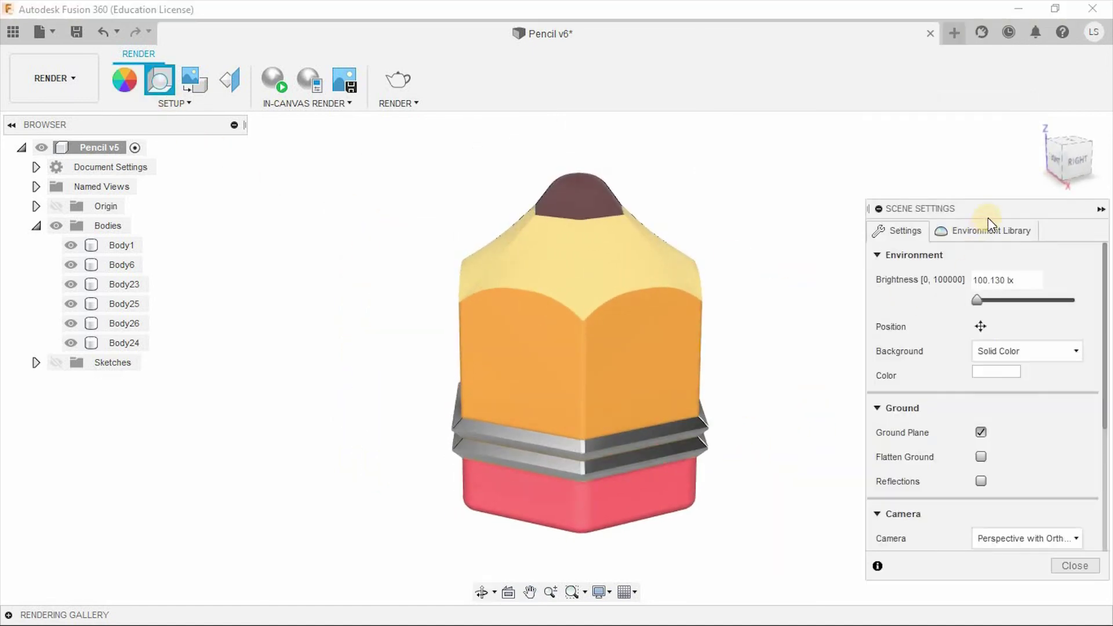
pyautogui.click(996, 371)
pyautogui.write('233')
pyautogui.press('Tab')
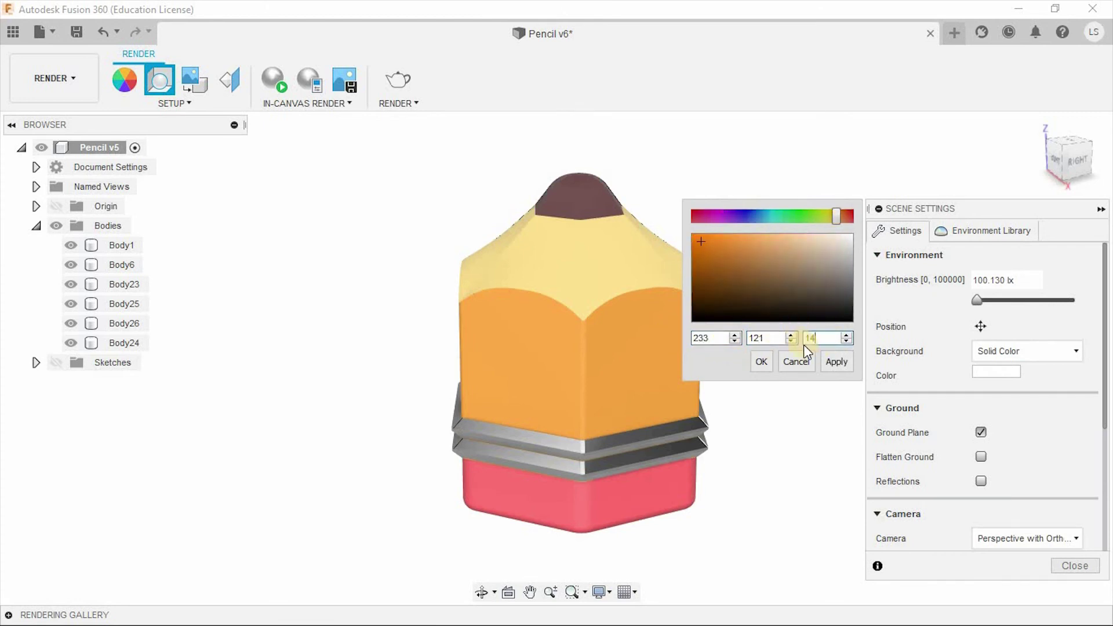
pyautogui.write('0')
pyautogui.press('Return')
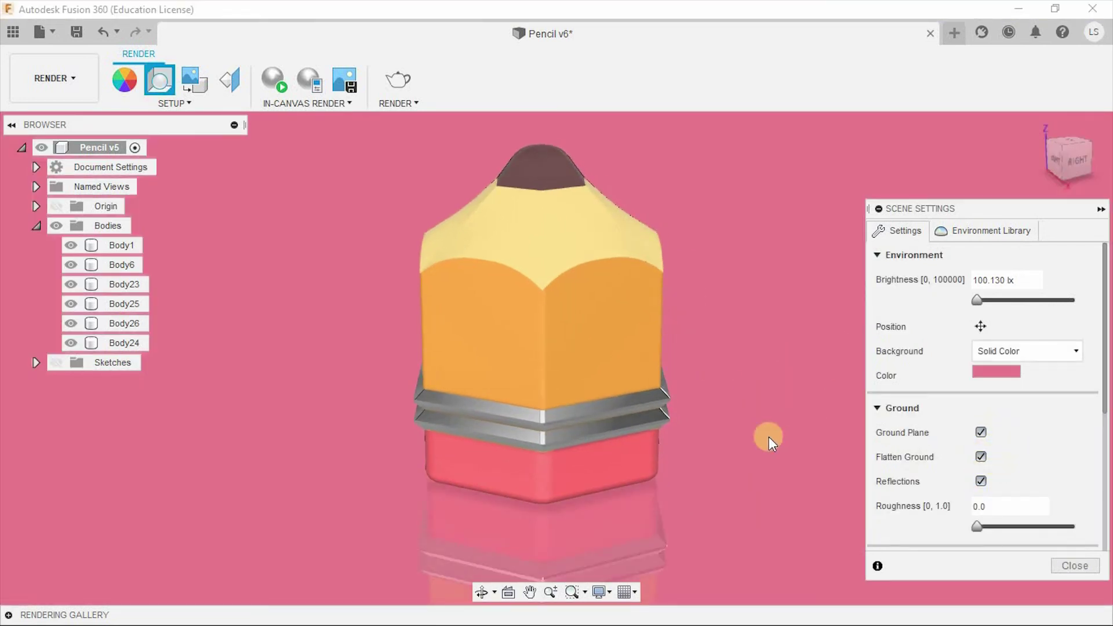
pyautogui.keyDown('shift'); pyautogui.moveTo(769, 442); pyautogui.dragTo(739, 395, button='middle'); pyautogui.keyUp('shift')
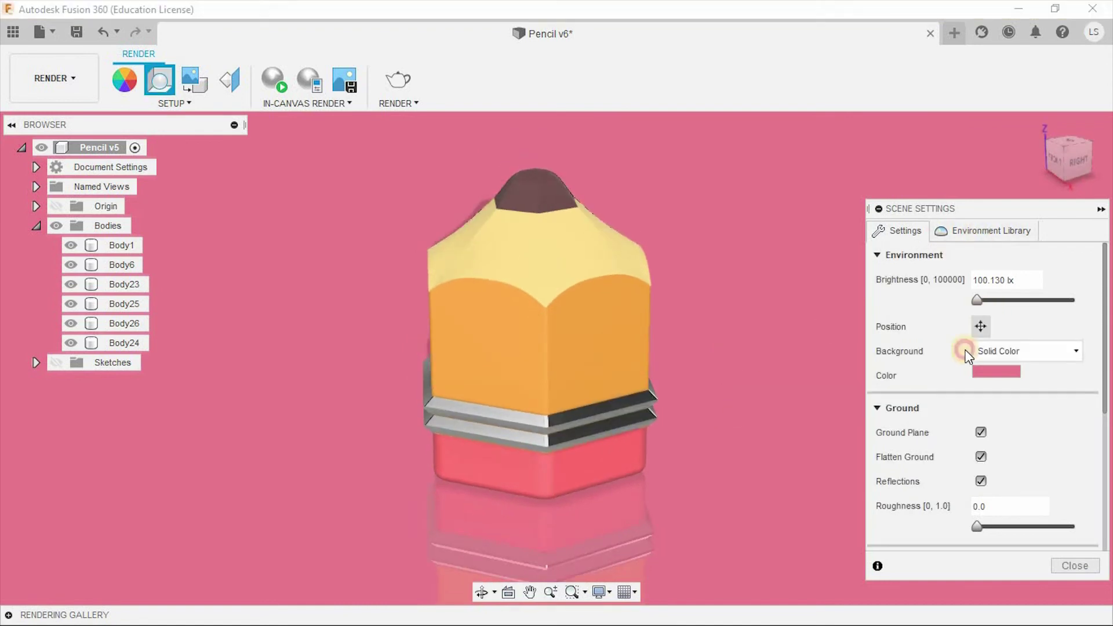
pyautogui.moveTo(893, 520); pyautogui.dragTo(916, 520)
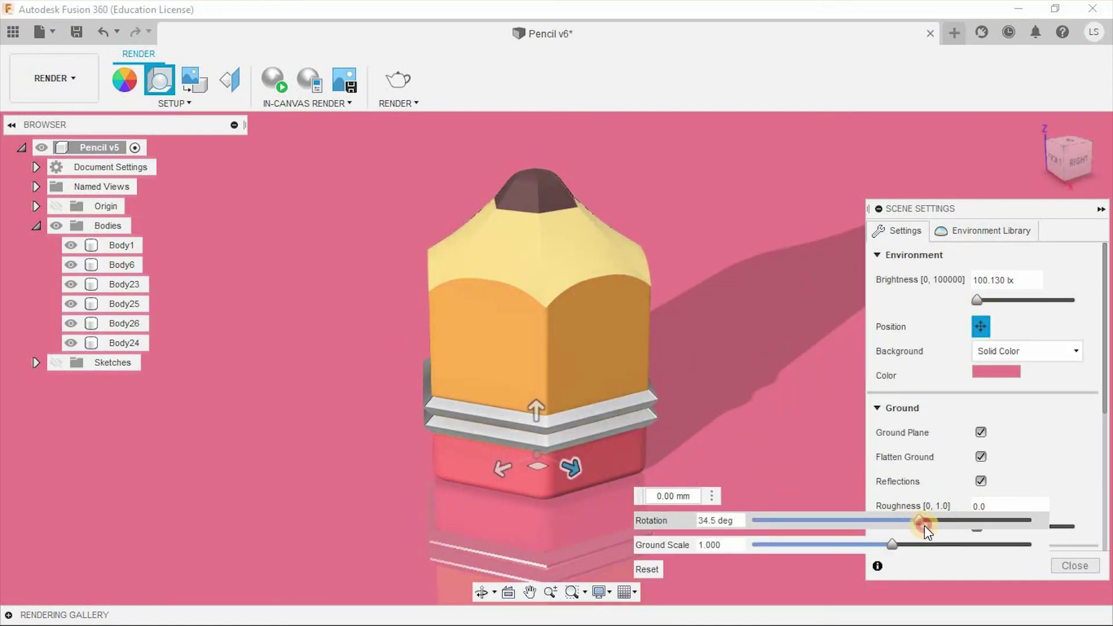
# Try the Field and Cool Light environments from the Environment Library
pyautogui.click(987, 230)
pyautogui.scroll(-1, 922, 472)
pyautogui.scroll(-5, 922, 473)
pyautogui.scroll(3, 926, 487)
pyautogui.moveTo(927, 392); pyautogui.dragTo(753, 366)
pyautogui.moveTo(912, 439); pyautogui.dragTo(780, 380)
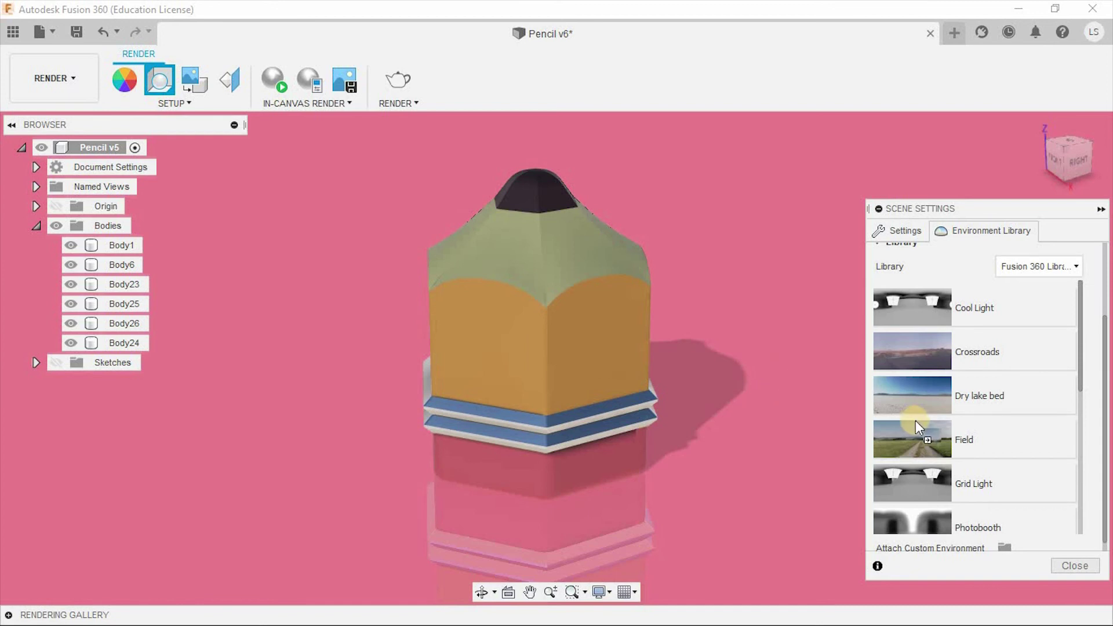
pyautogui.moveTo(920, 406); pyautogui.dragTo(788, 352)
pyautogui.moveTo(787, 380)
pyautogui.keyDown('shift'); pyautogui.mouseDown(button='middle')
pyautogui.moveTo(725, 381)
pyautogui.moveTo(771, 405)
pyautogui.moveTo(741, 405)
pyautogui.moveTo(743, 393)
pyautogui.mouseUp(button='middle'); pyautogui.keyUp('shift')
pyautogui.click(1068, 566)
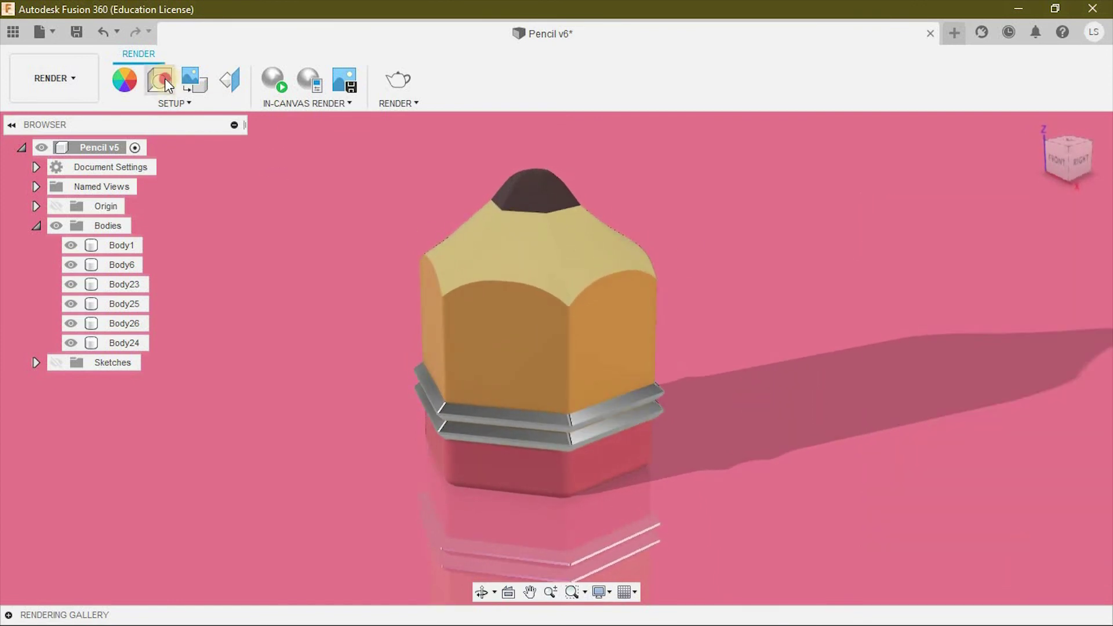
# Rotate the environment to about -14.7 degrees and apply the Skylight environment
pyautogui.click(159, 79)
pyautogui.click(980, 327)
pyautogui.moveTo(906, 520)
pyautogui.mouseDown()
pyautogui.moveTo(857, 517)
pyautogui.moveTo(921, 520)
pyautogui.mouseUp()
pyautogui.click(980, 326)
pyautogui.click(985, 230)
pyautogui.scroll(-3, 1031, 438)
pyautogui.scroll(-4, 1011, 460)
pyautogui.scroll(-3, 1004, 489)
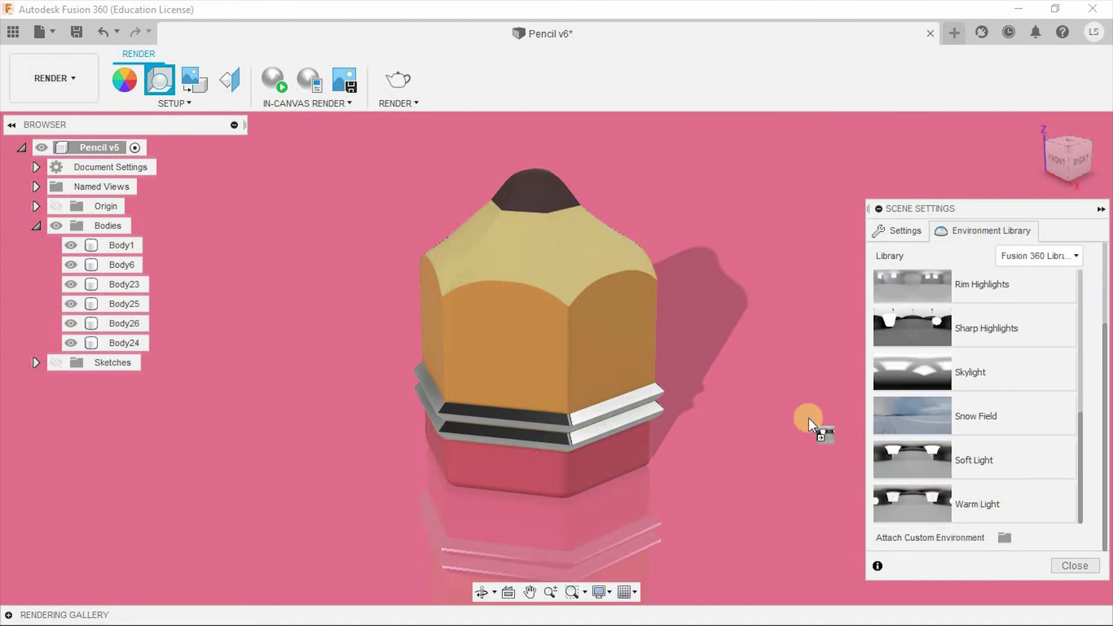
pyautogui.moveTo(809, 419); pyautogui.dragTo(808, 418)
pyautogui.moveTo(896, 503); pyautogui.dragTo(920, 375)
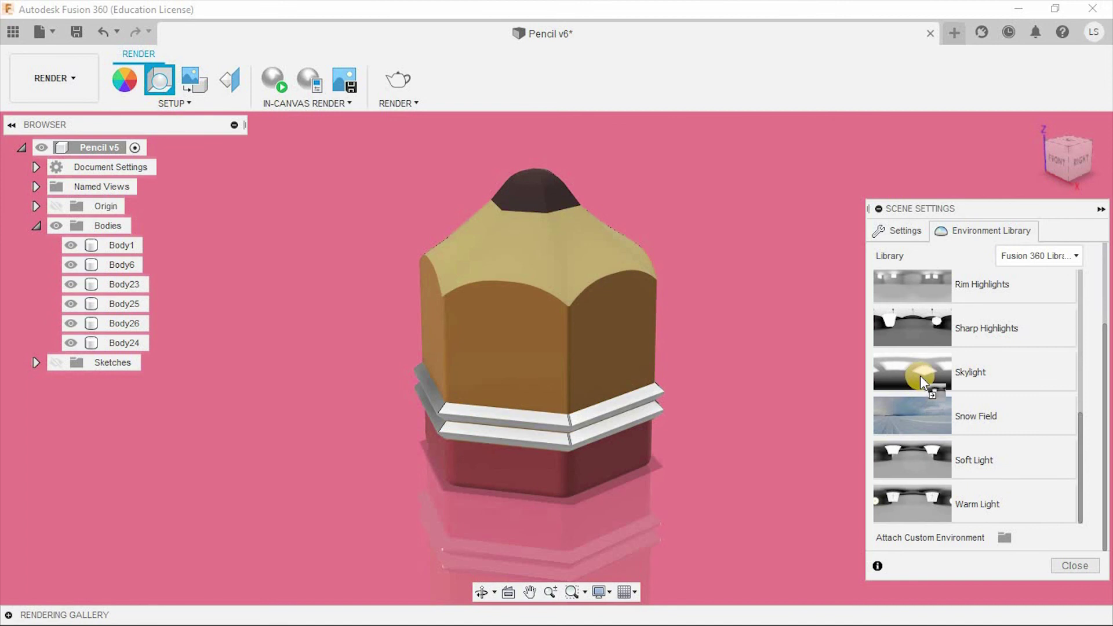
# Set ground roughness to 0.3 in the scene settings and close them
pyautogui.press('Escape')
pyautogui.moveTo(785, 415)
pyautogui.keyDown('shift'); pyautogui.mouseDown(button='middle')
pyautogui.moveTo(807, 420)
pyautogui.moveTo(788, 418)
pyautogui.mouseUp(button='middle'); pyautogui.keyUp('shift')
pyautogui.click(159, 79)
pyautogui.scroll(-2, 1042, 477)
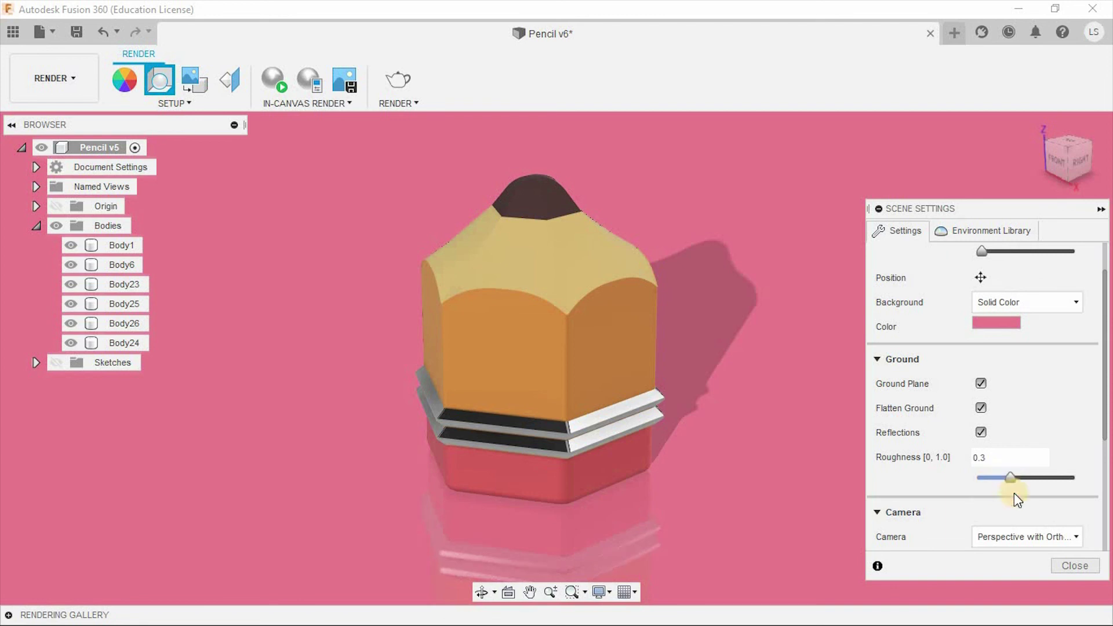
pyautogui.click(1075, 565)
pyautogui.click(37, 226)
# Deepen the pink base appearance's colour to RGB 231, 80, 83
pyautogui.click(125, 79)
pyautogui.rightClick(940, 157)
pyautogui.click(971, 165)
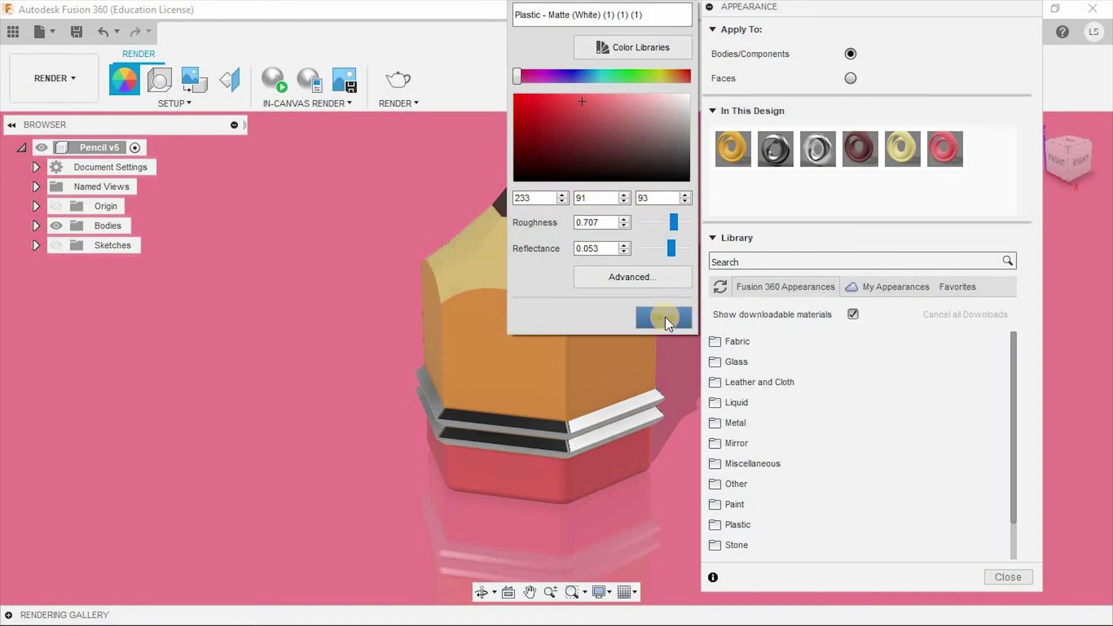
pyautogui.click(579, 102)
pyautogui.click(575, 102)
pyautogui.click(675, 318)
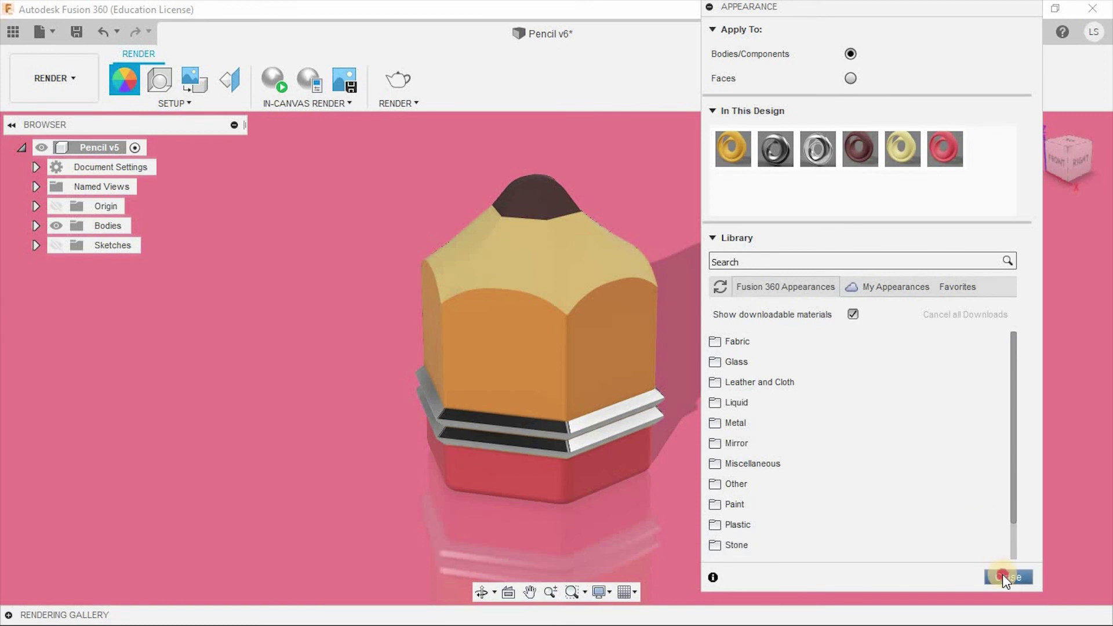
# Orbit the pencil to face it front-on and start an in-canvas render
pyautogui.click(1003, 575)
pyautogui.moveTo(762, 370)
pyautogui.keyDown('shift'); pyautogui.mouseDown(button='middle')
pyautogui.moveTo(752, 348)
pyautogui.moveTo(727, 371)
pyautogui.mouseUp(button='middle'); pyautogui.keyUp('shift')
pyautogui.click(273, 80)
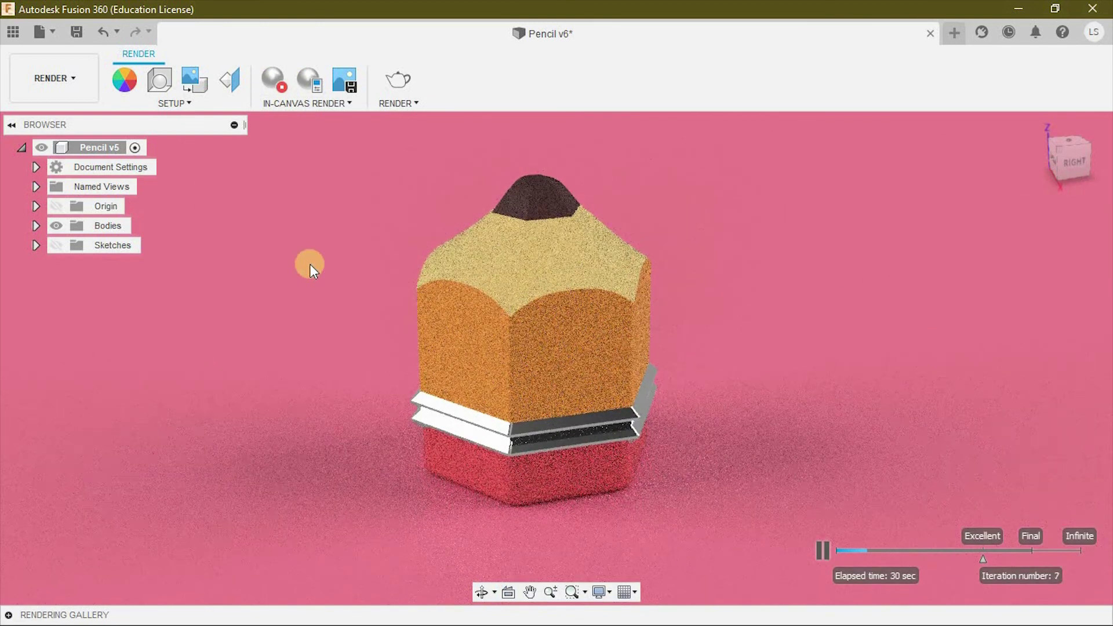